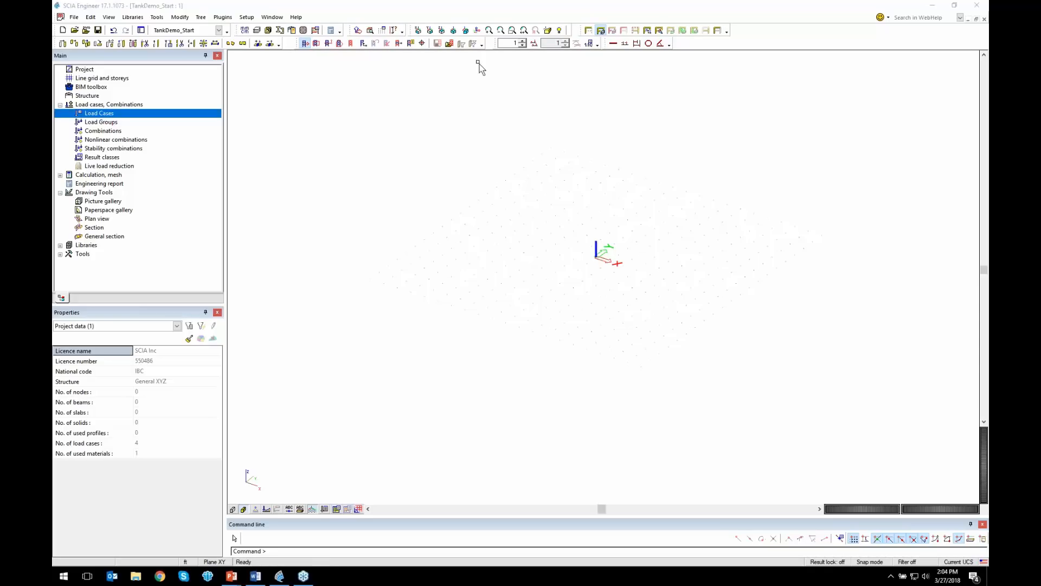
Start a new plate in the plan view and choose C4000 as its material
click(441, 31)
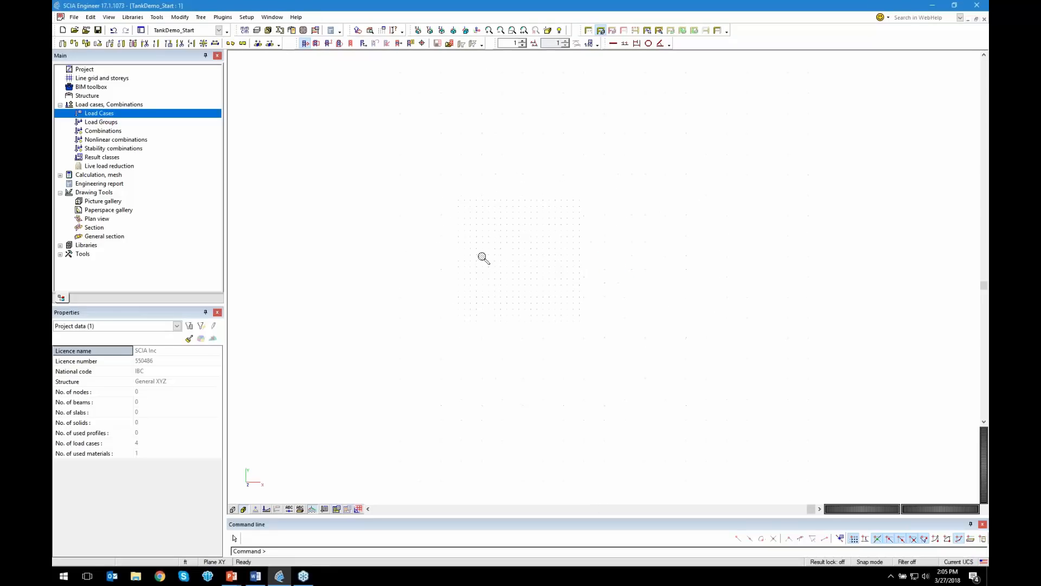
click(116, 97)
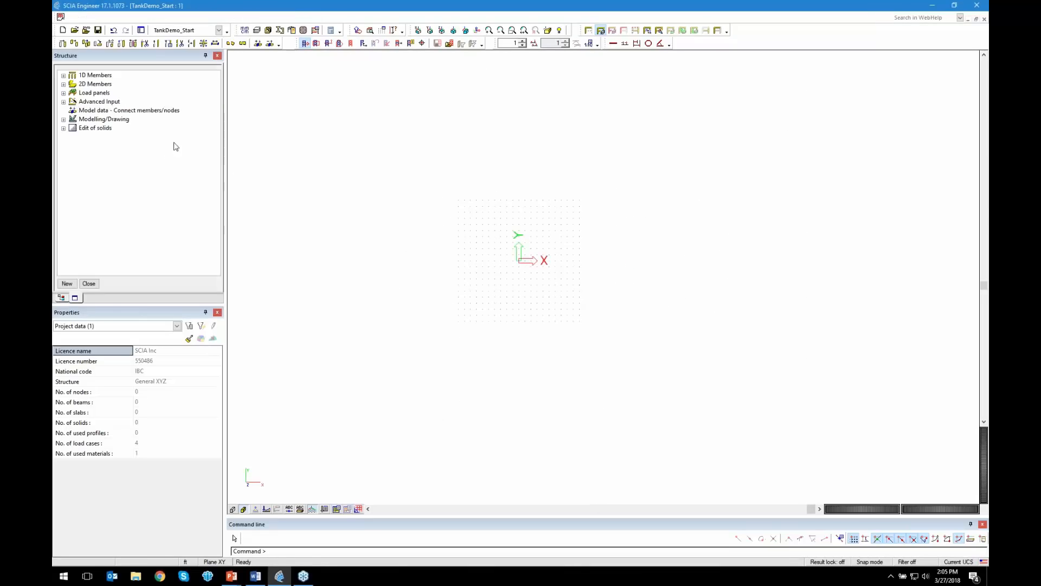
click(96, 76)
click(64, 75)
click(64, 84)
click(96, 93)
click(104, 101)
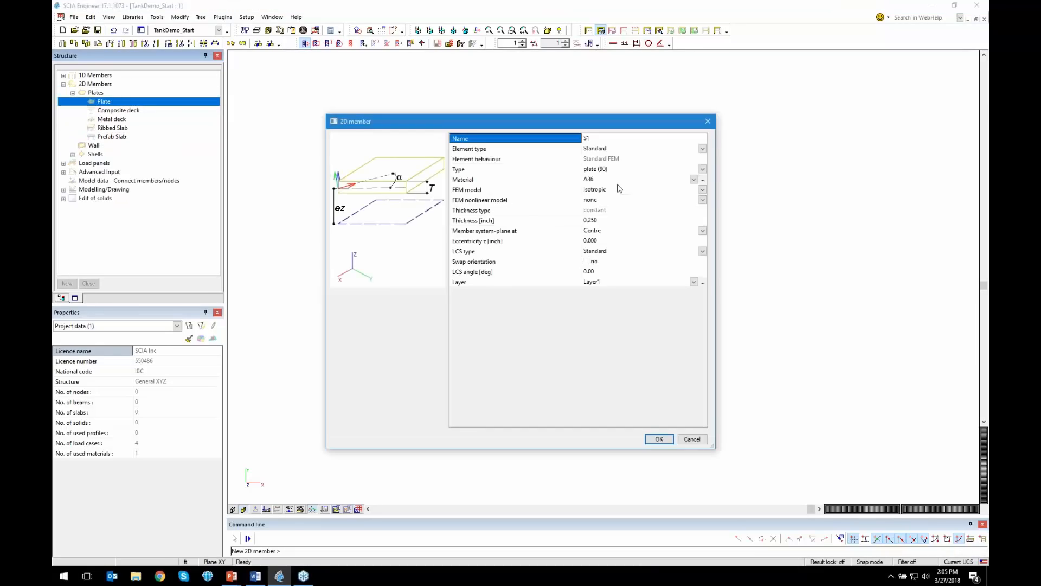
click(619, 182)
click(619, 183)
scroll(651, 330, down, 4)
scroll(640, 357, up, 5)
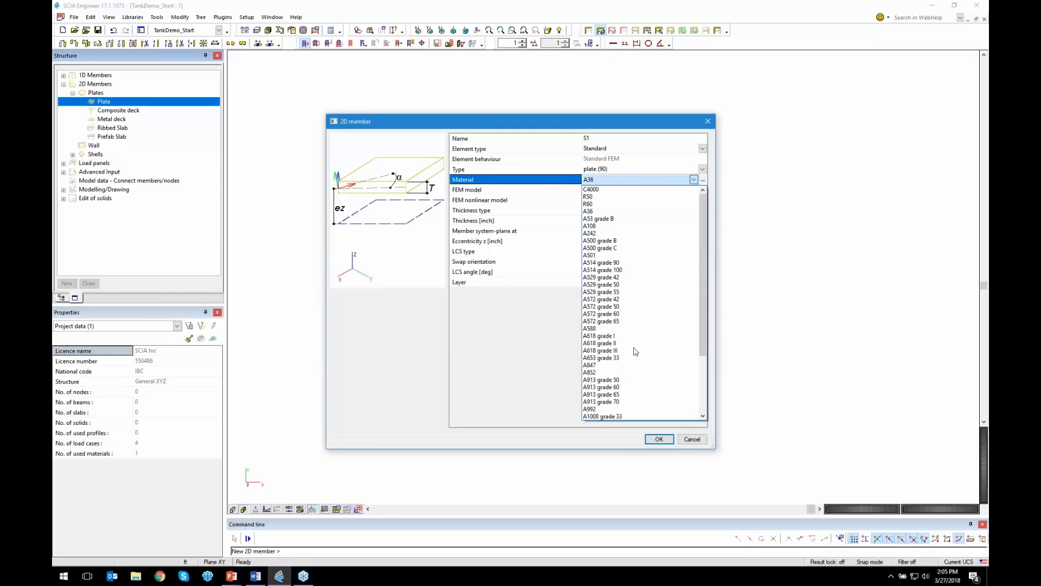
click(629, 192)
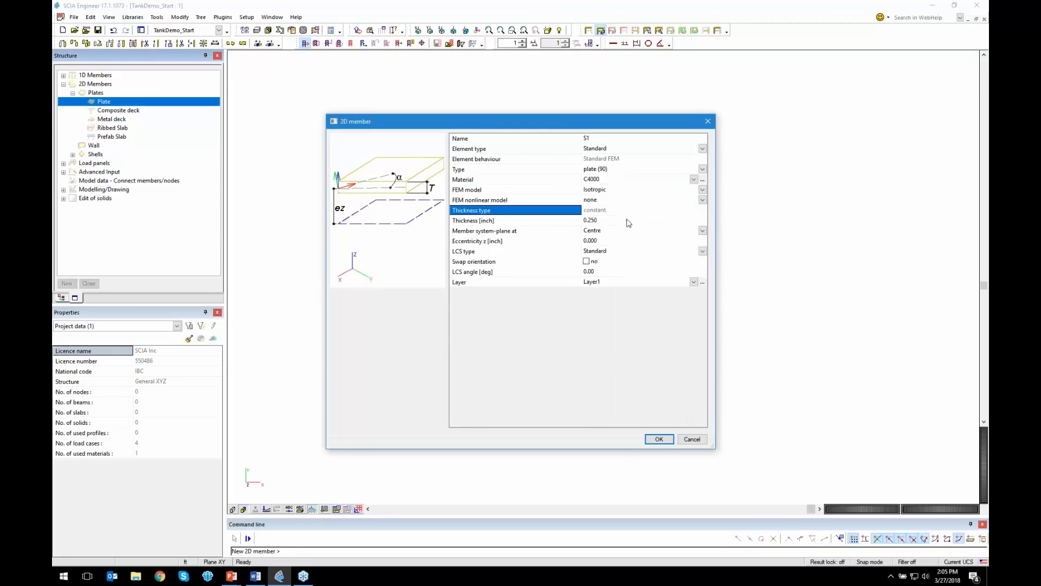
Set the new plate's thickness to 12 inches and accept its properties
click(629, 220)
key(BackSpace)
text(12)
key(Return)
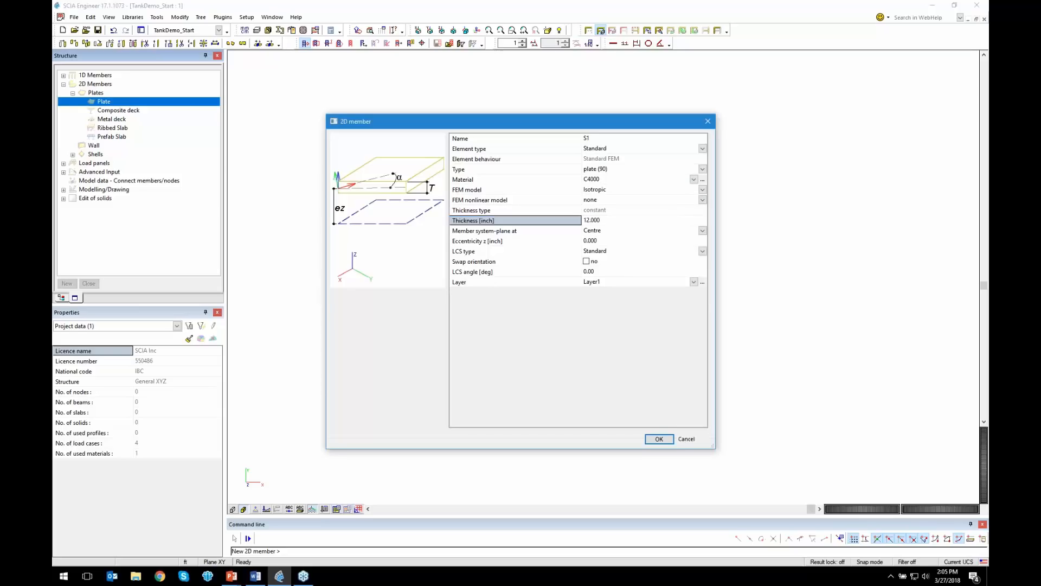
click(659, 439)
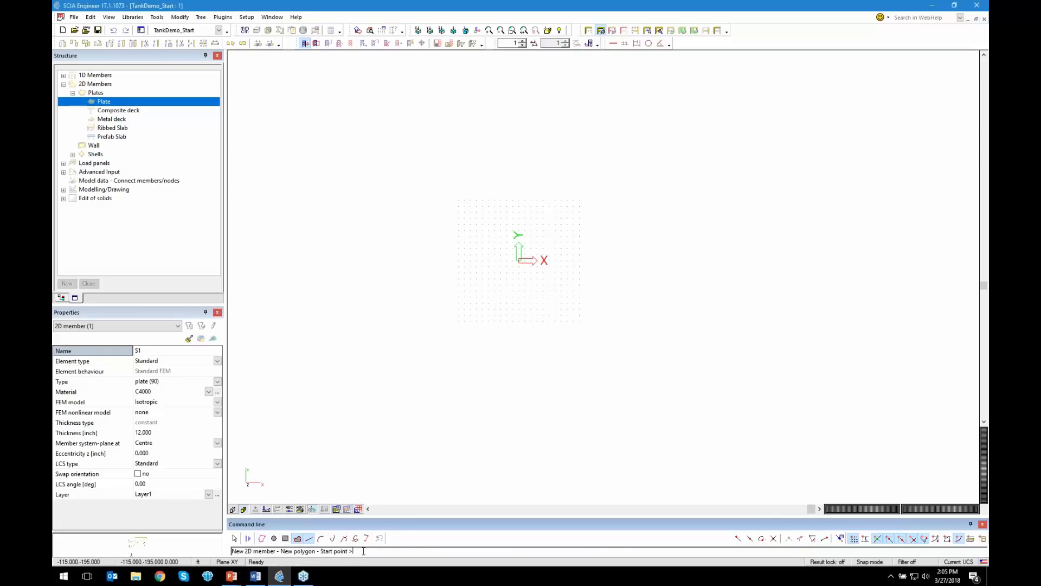
Draw the plate as a rectangle from X -6060, Y 0 to X 60, Y -60 ft
click(285, 538)
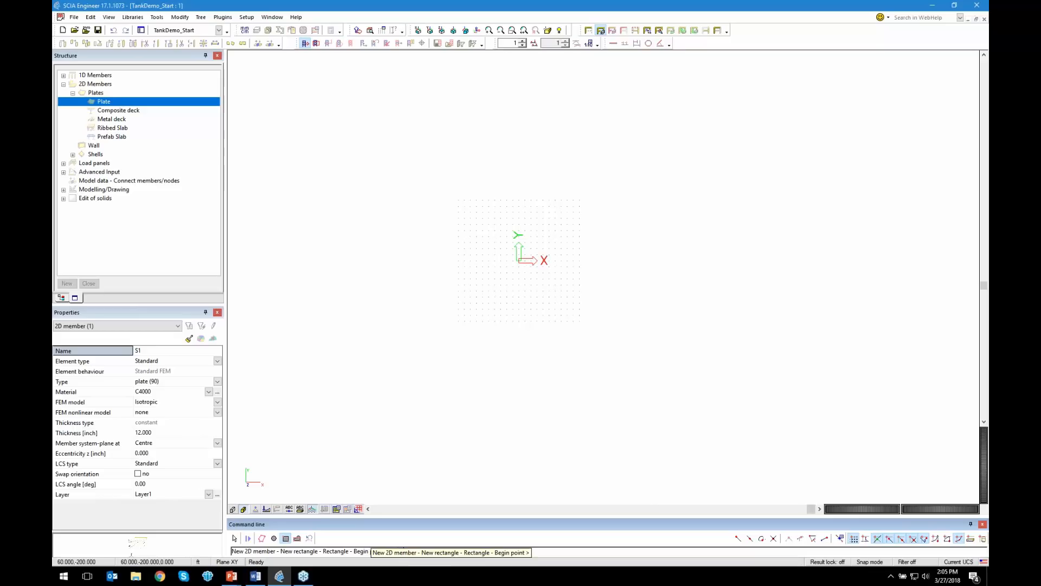
scroll(560, 270, down, 6)
scroll(554, 268, up, 6)
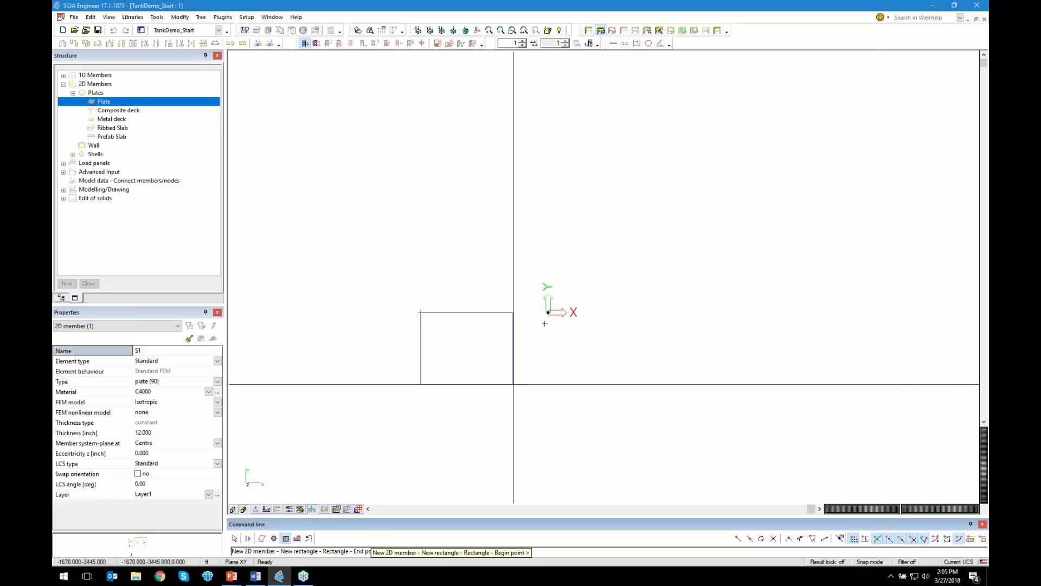
click(514, 384)
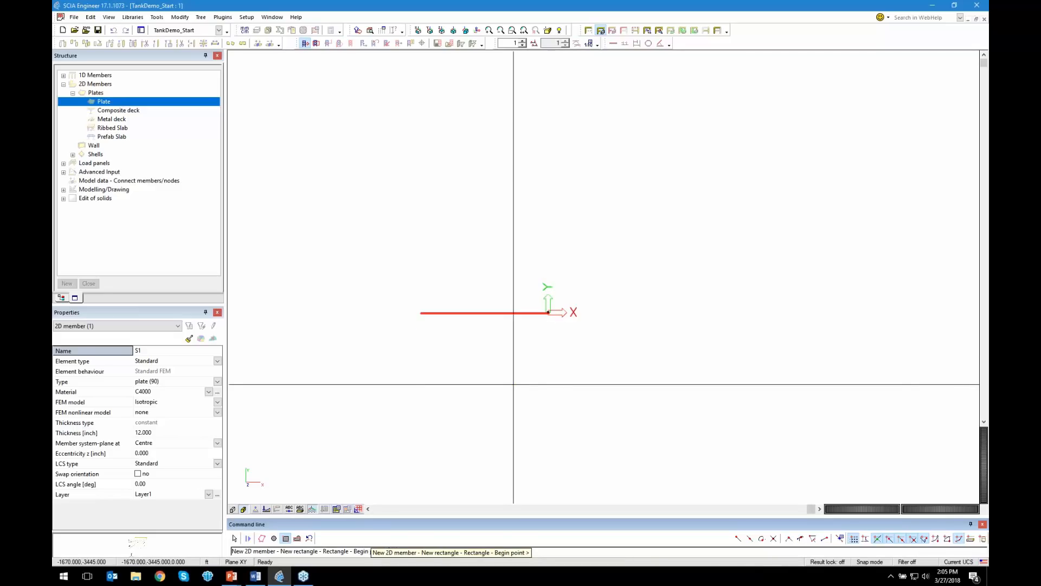
scroll(568, 320, up, 3)
key(Escape)
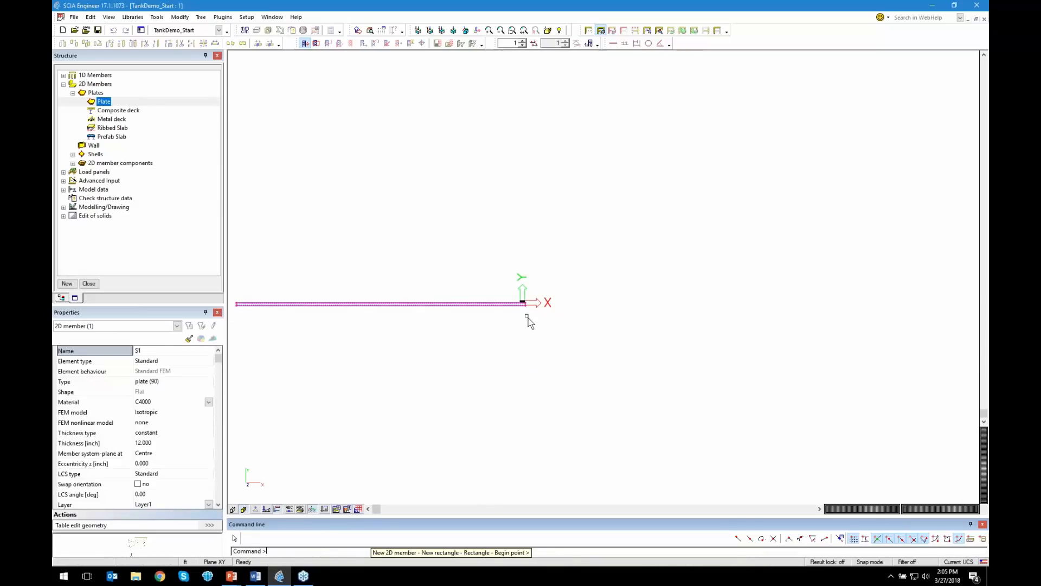
Move the upper corner node at the plate's far negative-X end to X -60 ft and Y 60 ft
scroll(498, 314, up, 2)
middle_drag(498, 314, 674, 266)
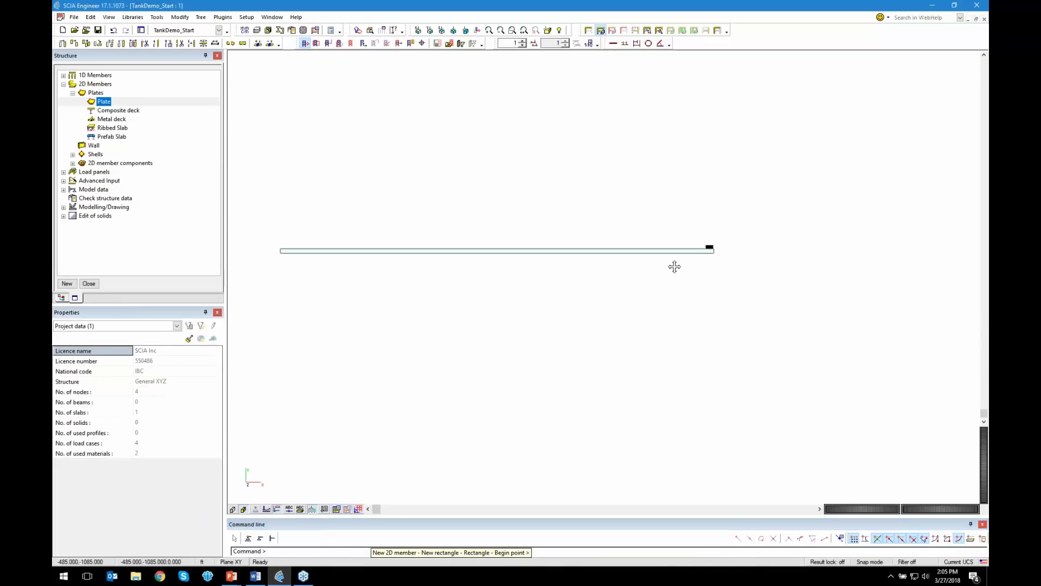
click(715, 256)
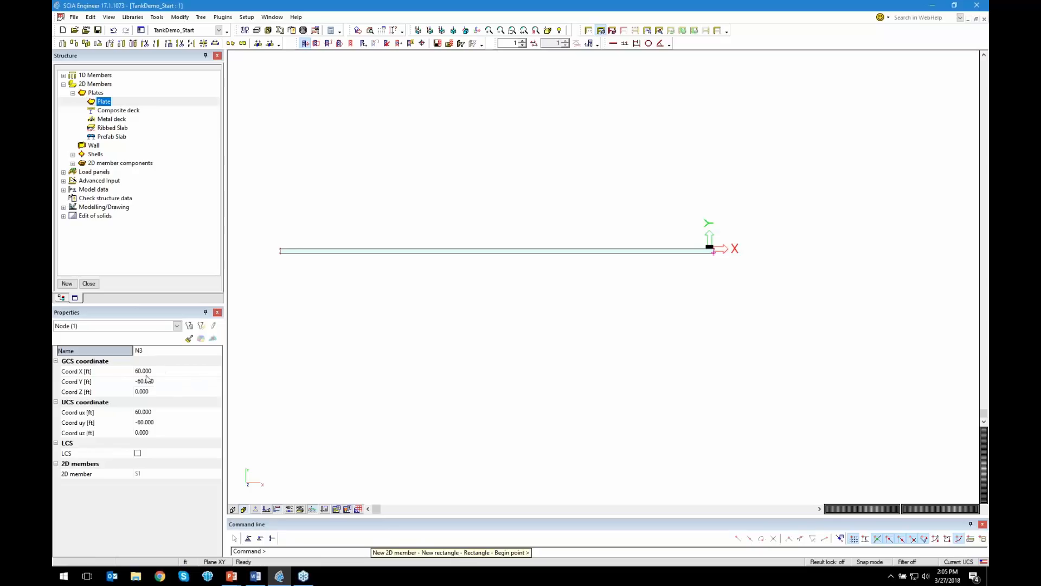
key(Escape)
click(280, 250)
click(191, 369)
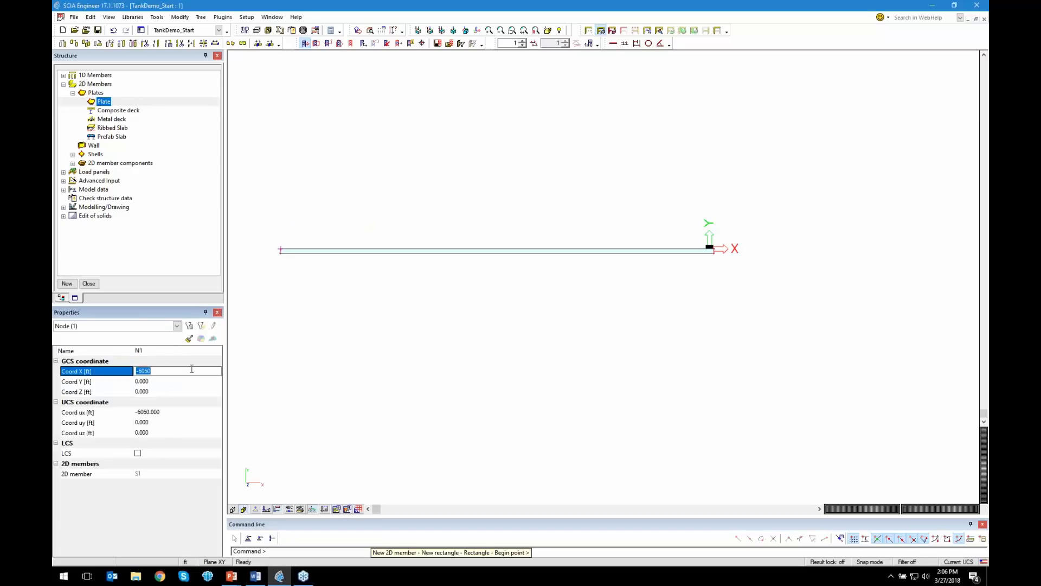
text(-60)
key(Return)
text(60)
key(Return)
key(Escape)
Set the X coordinate of the plate's remaining far negative-X corner node to -60 ft
click(280, 253)
click(160, 374)
text(60)
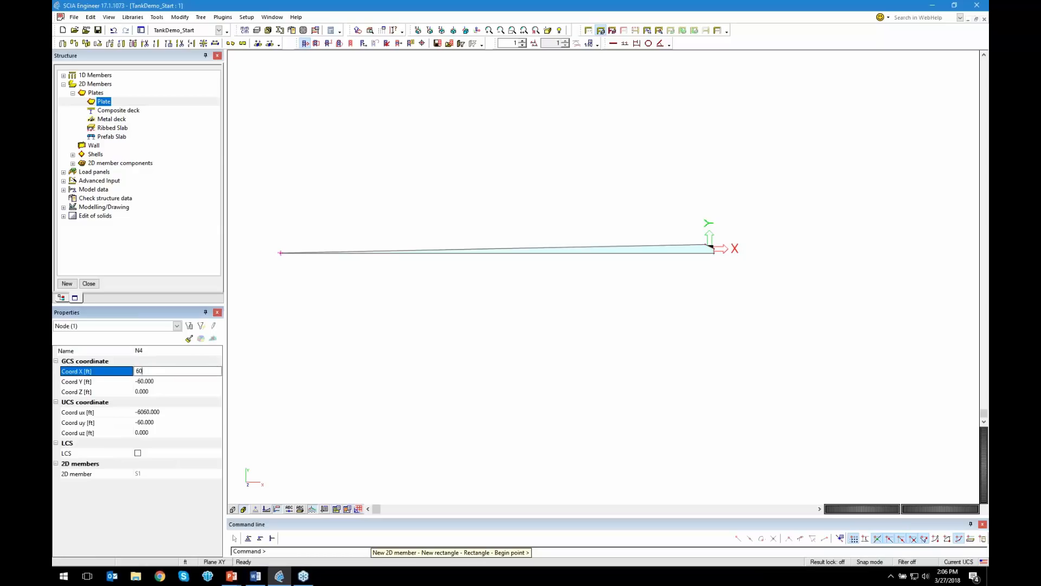
text(-60)
key(Return)
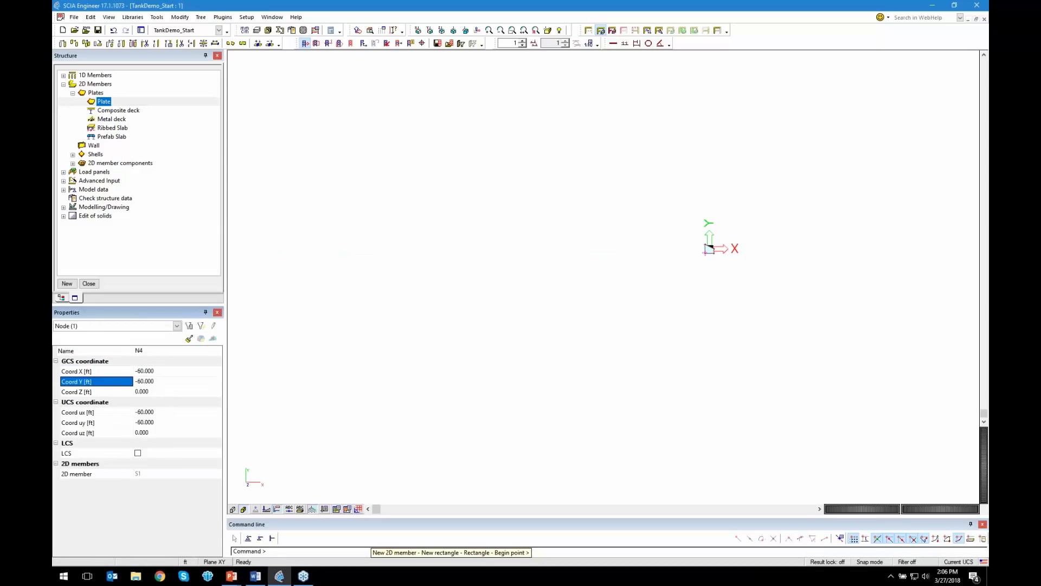
Set the Y coordinate of the plate's upper positive-X corner node to 60 ft
ctrl+shift+right_drag(744, 251, 704, 228)
key(Escape)
click(560, 181)
key(Escape)
click(706, 254)
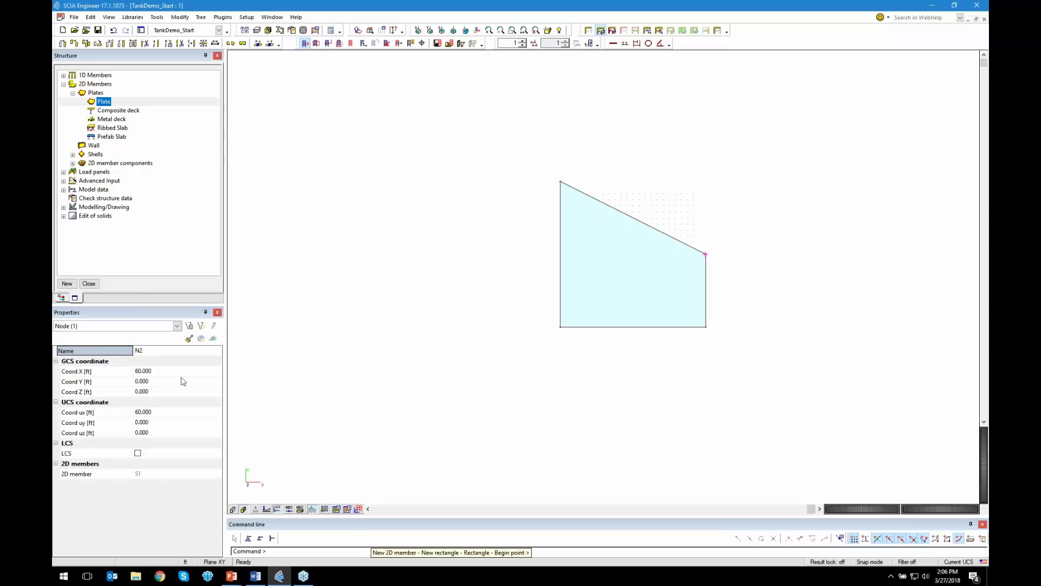
click(158, 381)
text(60)
key(Return)
key(Escape)
Apply an individual surface support with subsoil Sub1 to the plate and turn off the surface shading
ctrl+right_drag(624, 246, 739, 398)
ctrl+right_drag(685, 364, 685, 353)
click(94, 190)
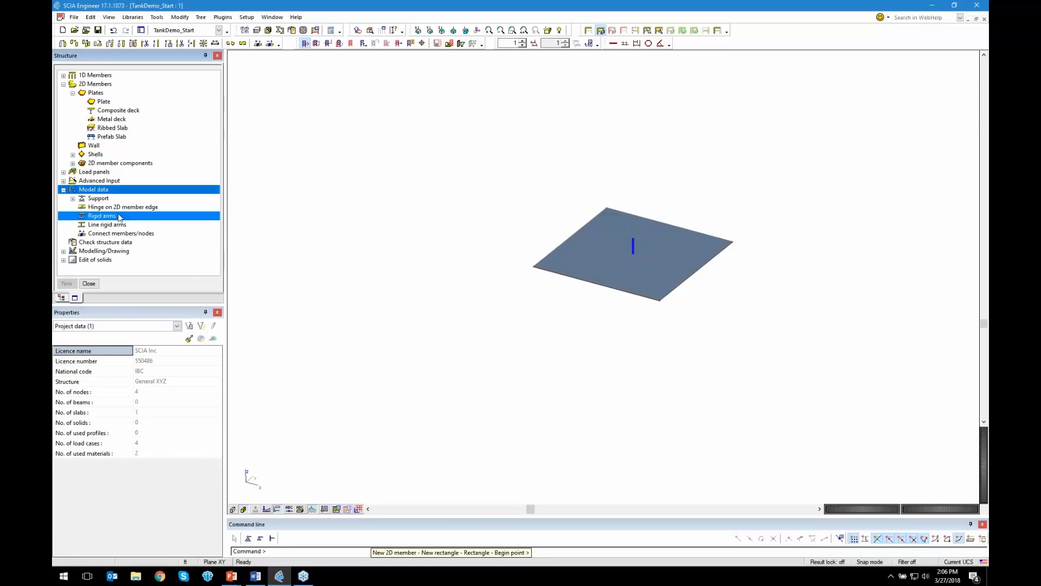
click(99, 198)
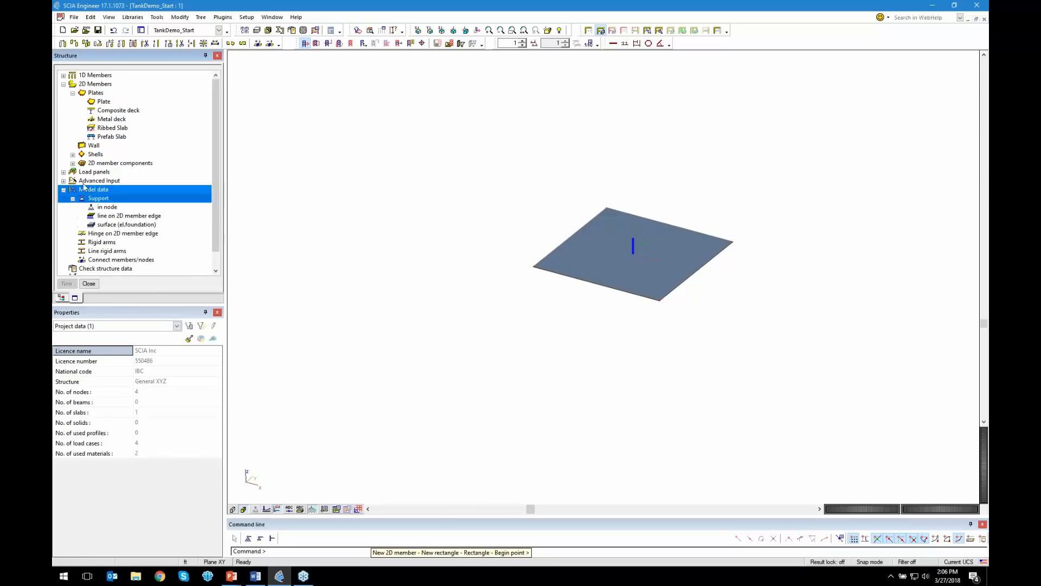
double_click(110, 226)
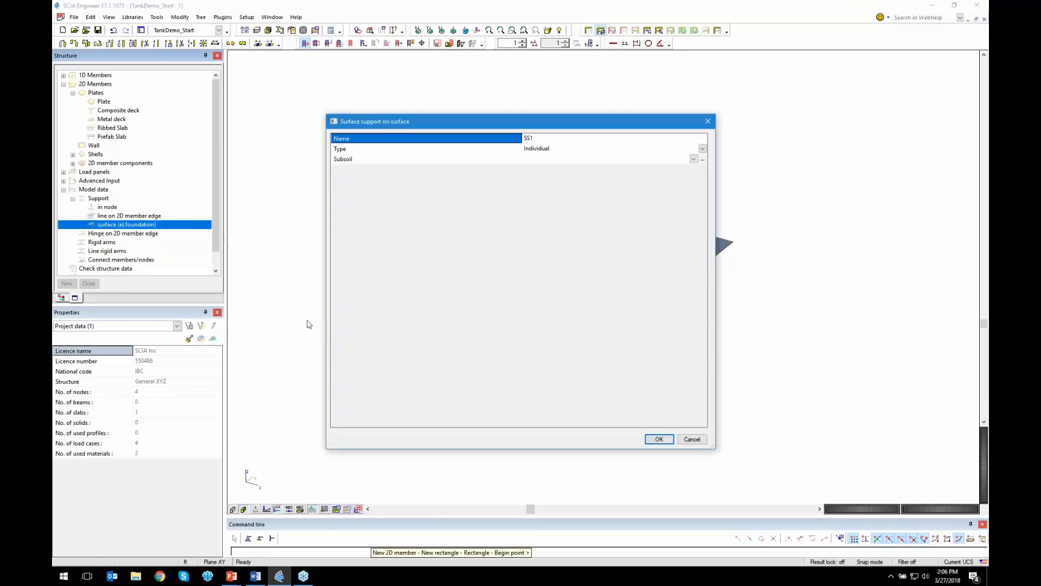
click(704, 162)
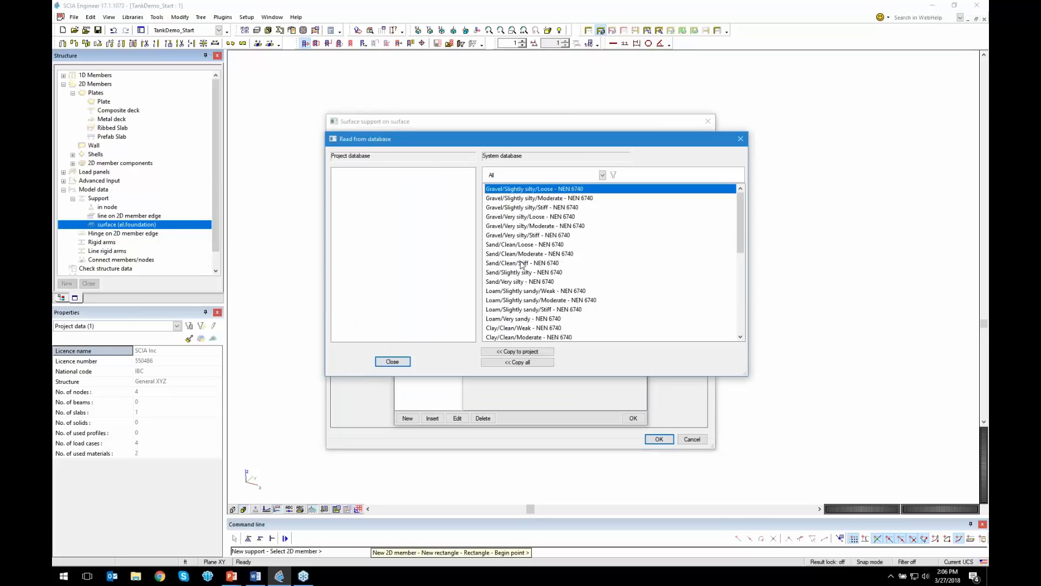
click(392, 361)
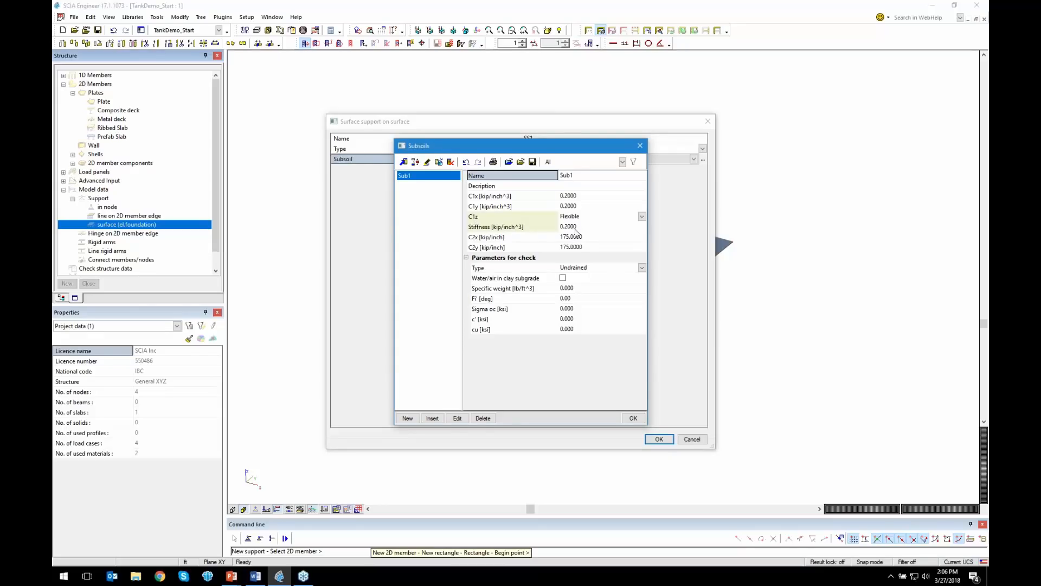
click(631, 418)
click(659, 438)
scroll(609, 291, up, 5)
middle_drag(725, 295, 664, 379)
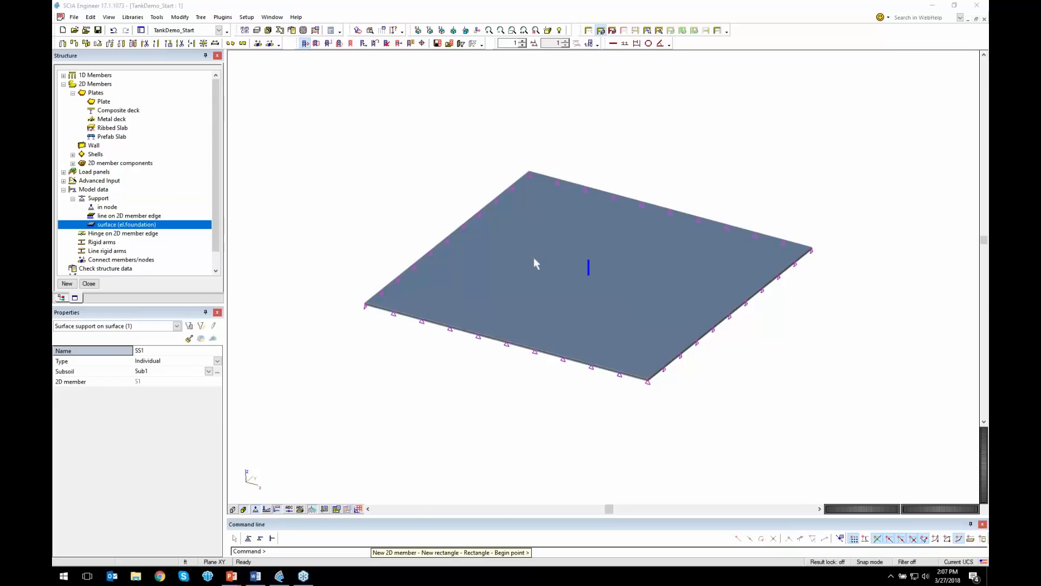
click(289, 508)
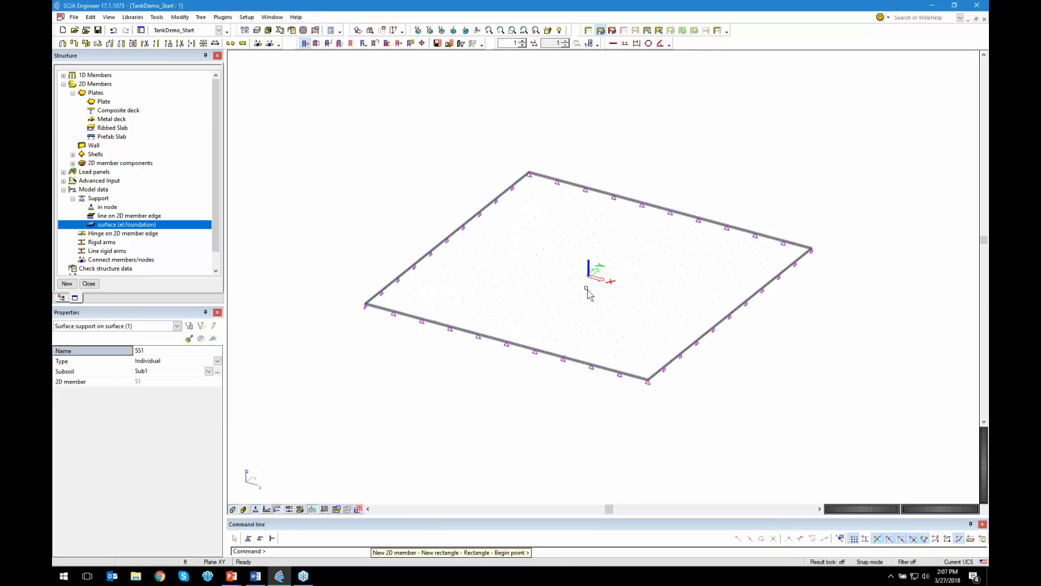
Draw a circular line centred at the origin with a 50 ft radius, passing through X 50, Y 0
scroll(189, 217, down, 1)
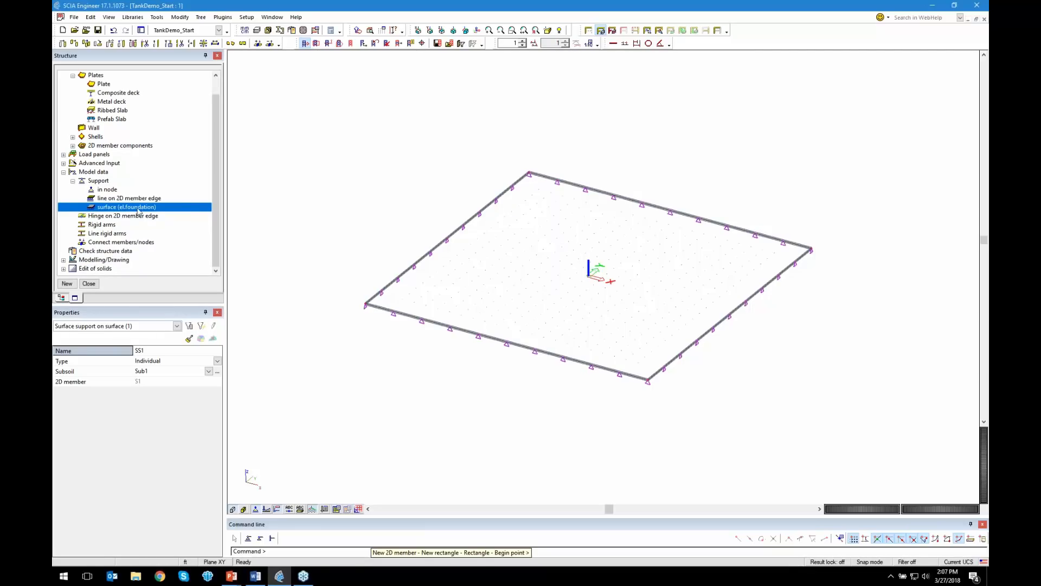
double_click(103, 260)
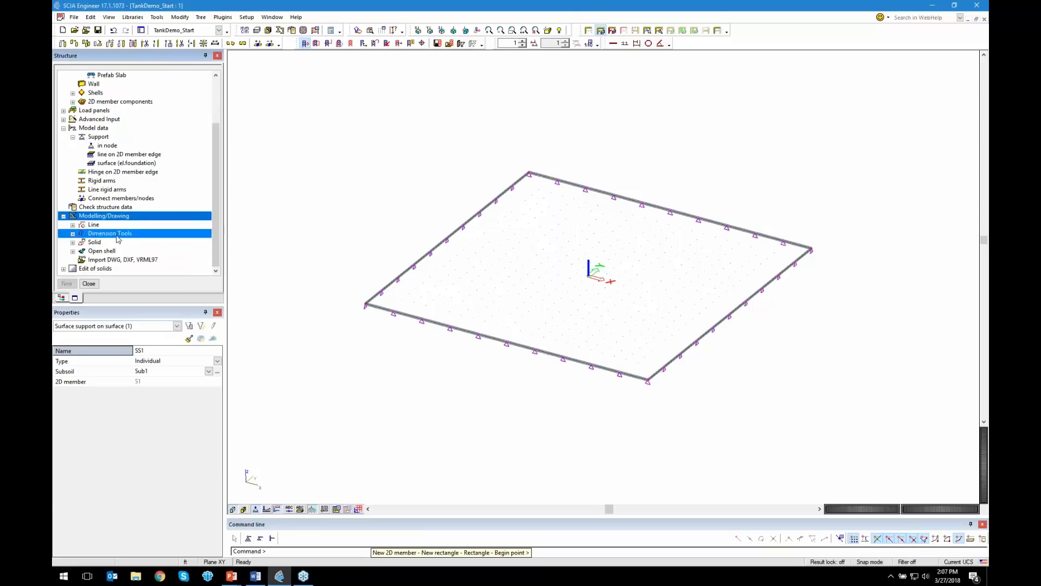
double_click(113, 228)
double_click(120, 234)
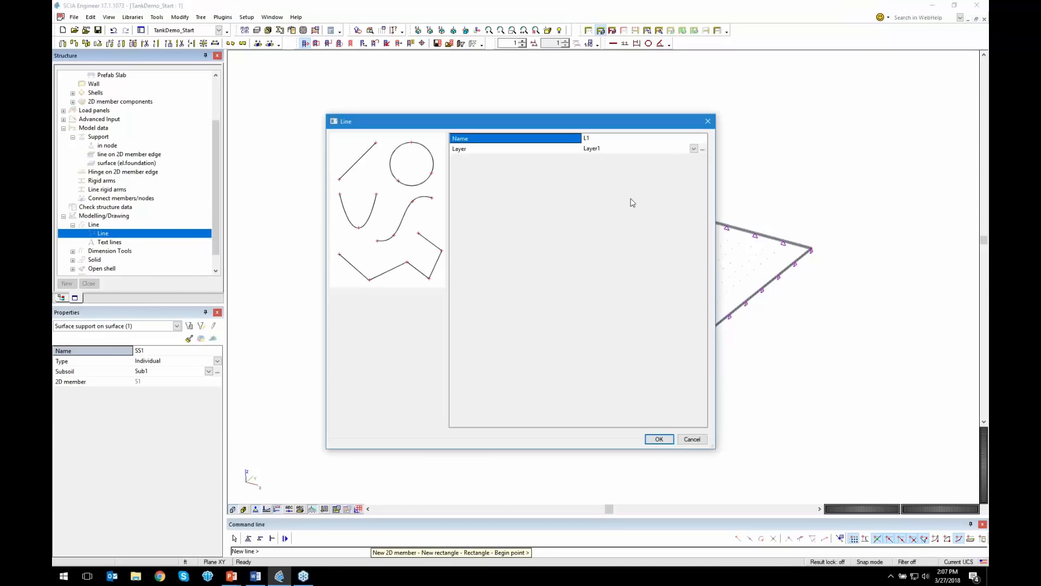
click(659, 439)
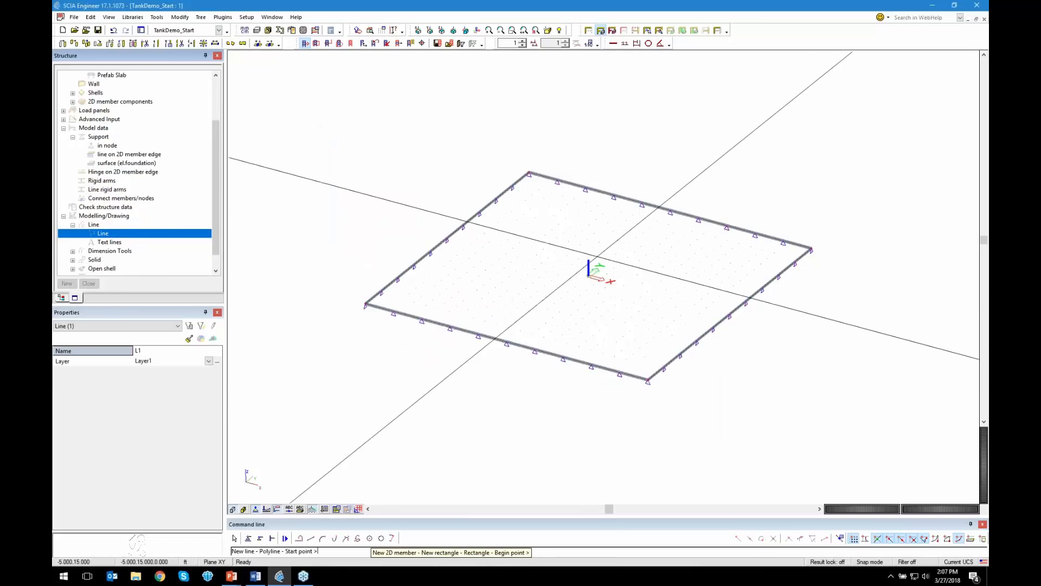
click(441, 31)
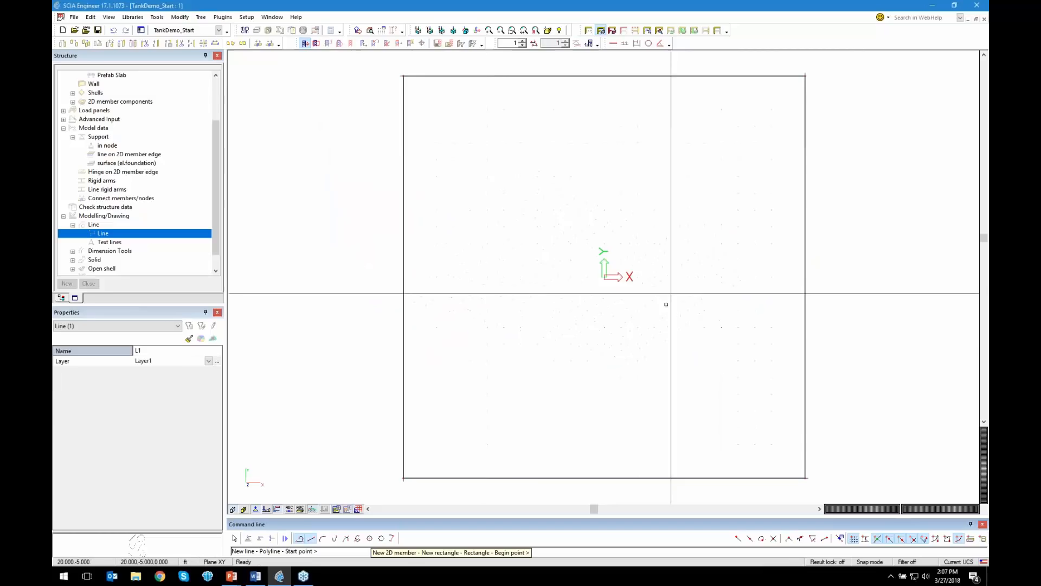
click(370, 538)
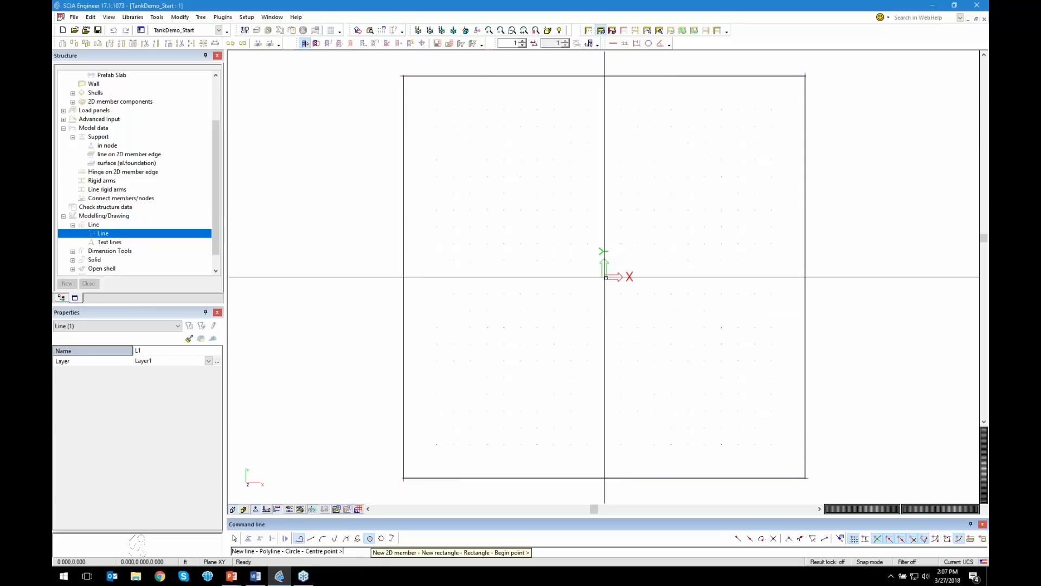
click(605, 277)
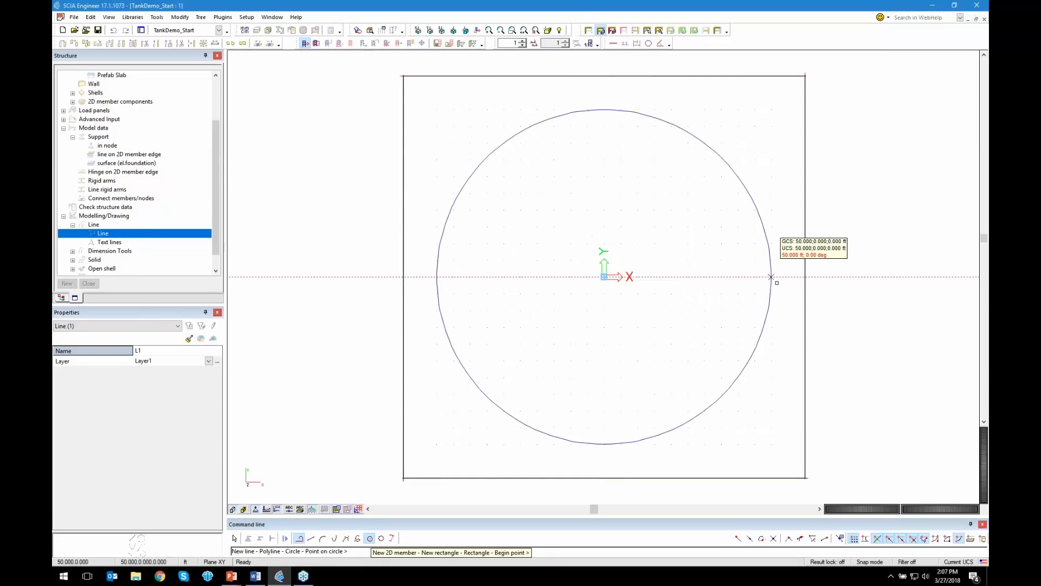
click(771, 278)
ctrl+right_drag(753, 377, 739, 344)
key(Escape)
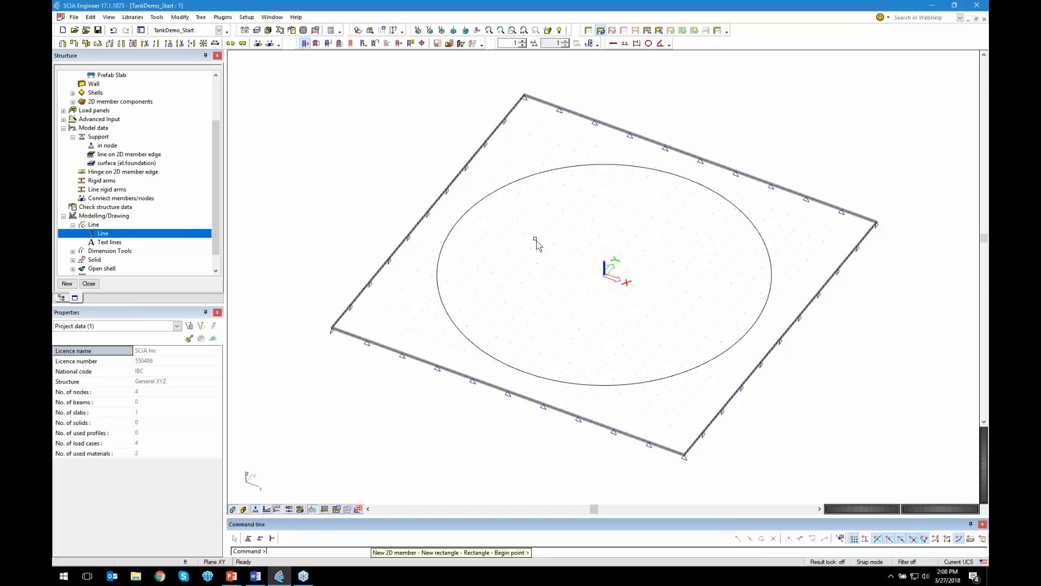
Divide the circular line at the 24 equally spaced points around its circumference
click(181, 47)
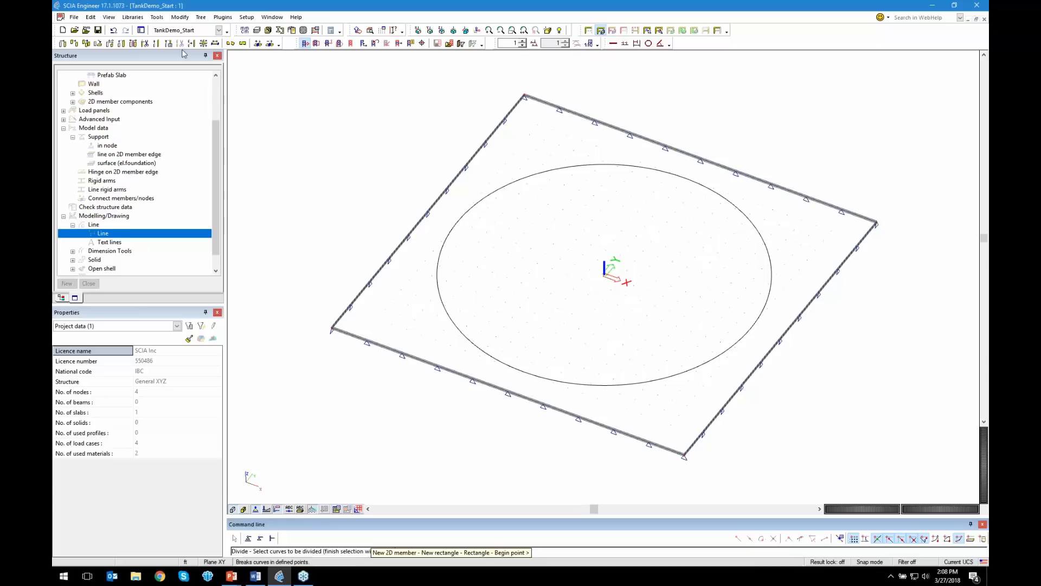
click(484, 353)
right_click(493, 272)
click(511, 278)
click(557, 169)
click(599, 164)
click(643, 167)
click(684, 178)
click(719, 195)
click(747, 218)
click(764, 243)
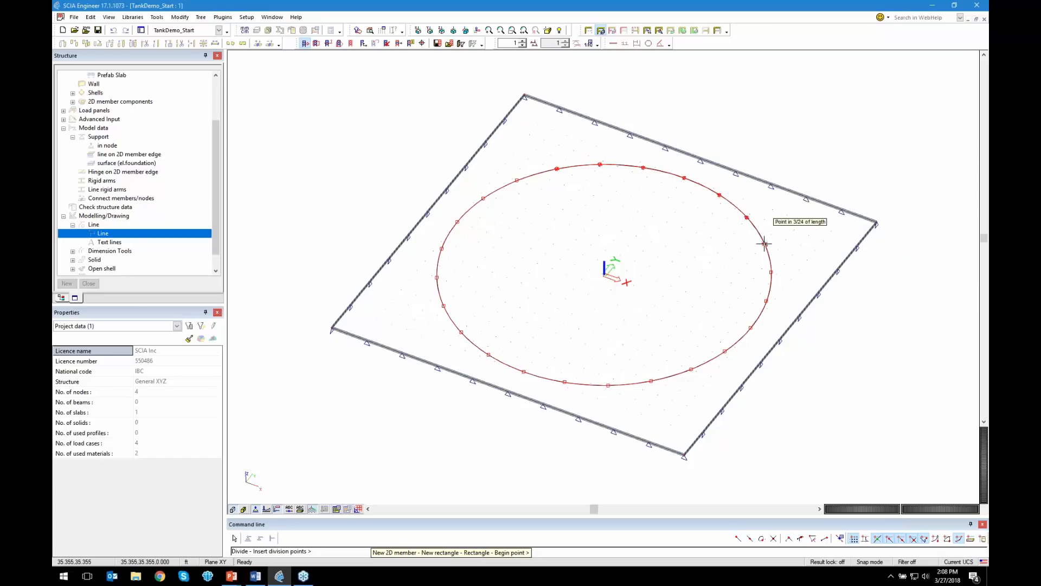
click(767, 300)
click(751, 327)
click(725, 351)
click(651, 381)
click(608, 385)
click(489, 354)
click(461, 332)
click(444, 306)
click(436, 277)
click(442, 249)
click(457, 221)
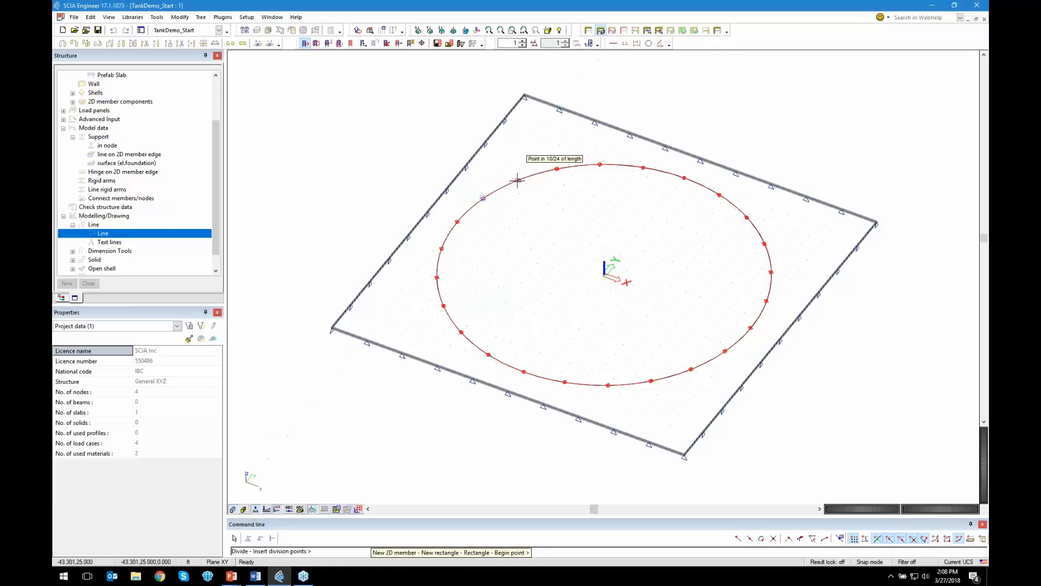
key(Escape)
click(537, 172)
key(Escape)
Define a new wall with material A36 and a thickness of 0.25 inch
scroll(116, 163, up, 2)
click(117, 154)
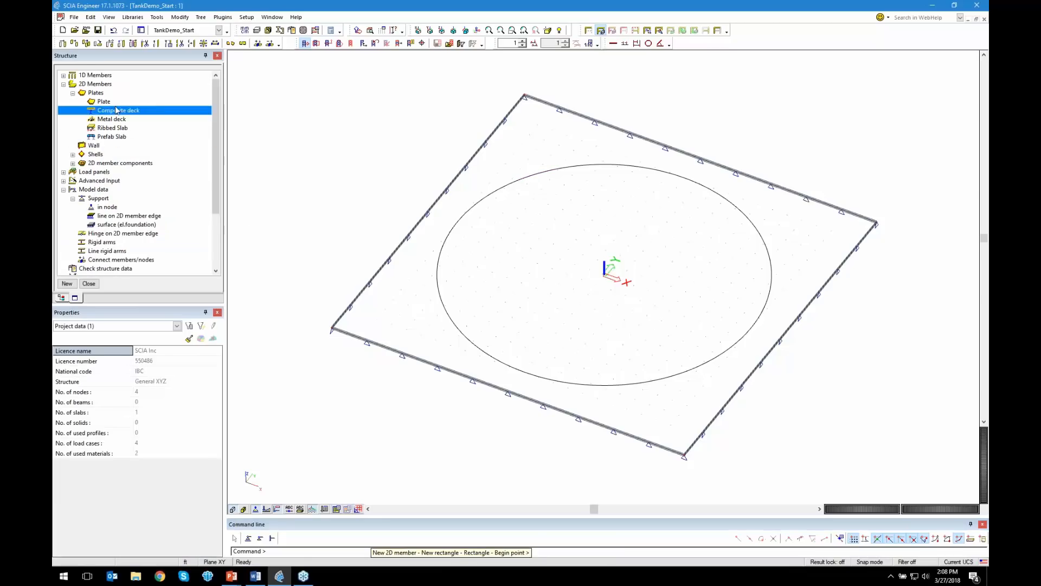
double_click(113, 146)
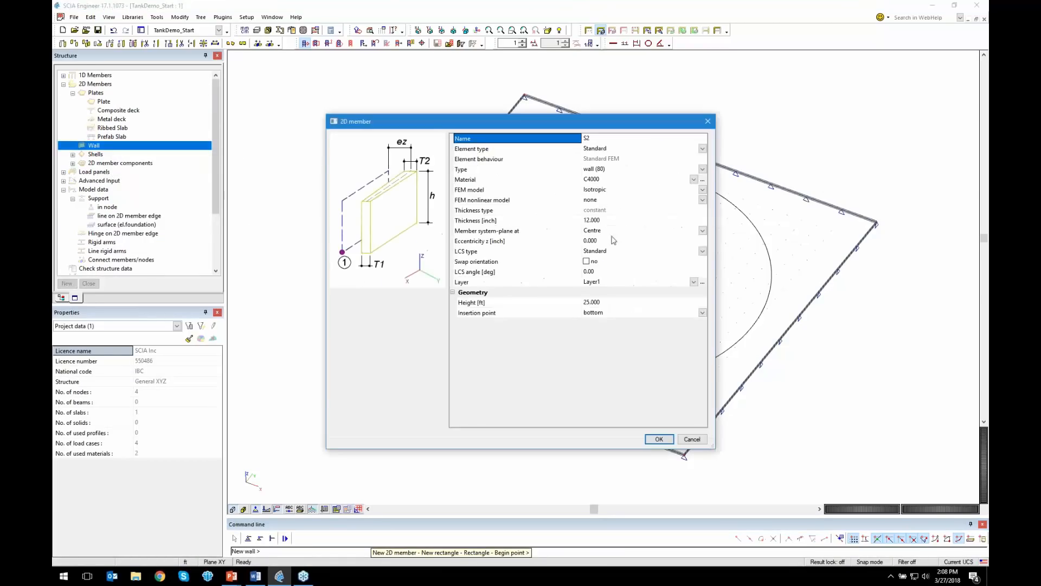
click(621, 183)
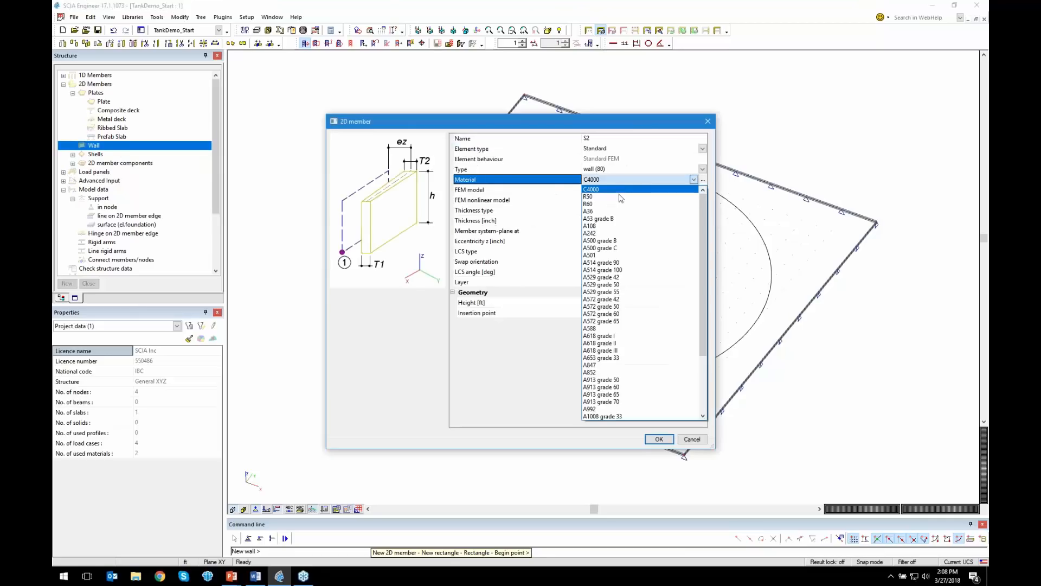
click(620, 211)
click(626, 220)
text(.25)
key(Return)
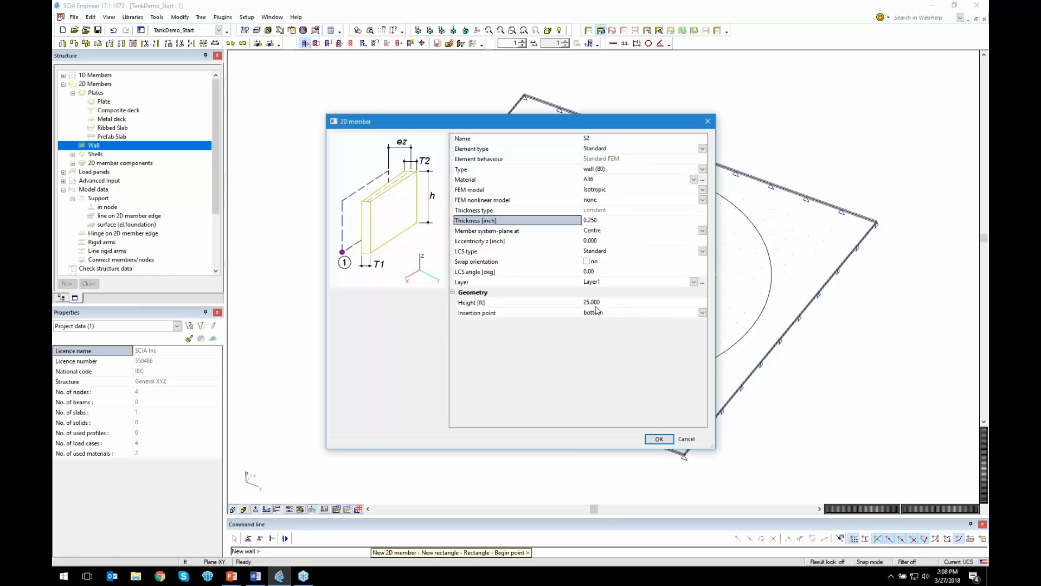
click(660, 438)
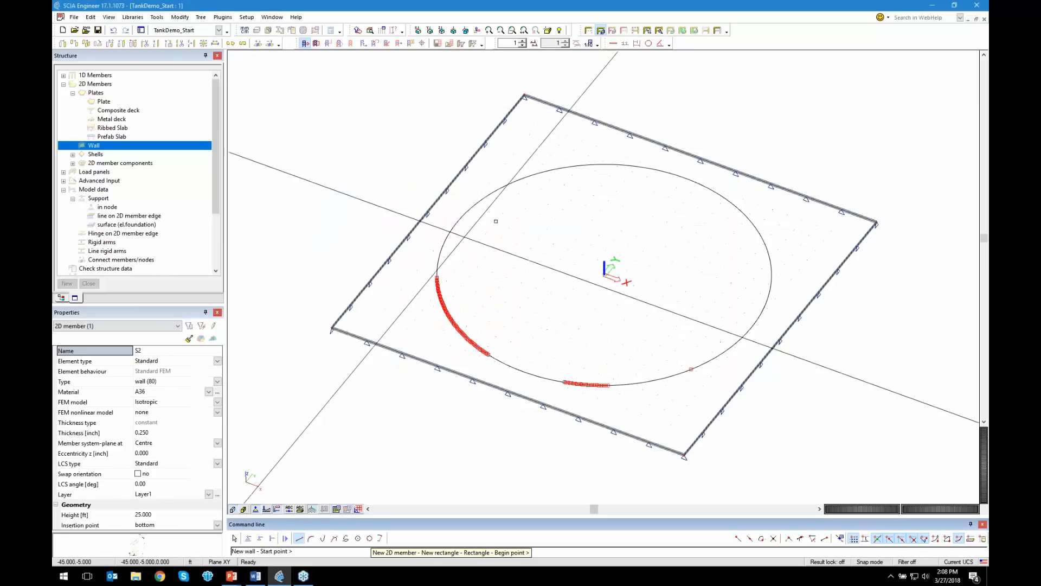
Create the walls from existing curves by selecting all segments of the divided circle, and show the model in axonometric view
click(840, 538)
click(583, 380)
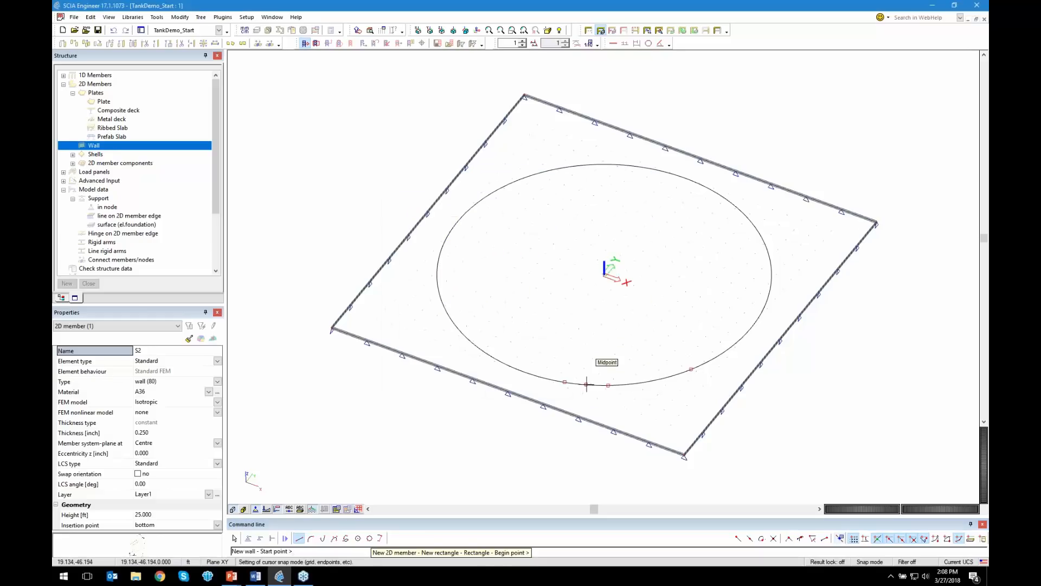
click(380, 538)
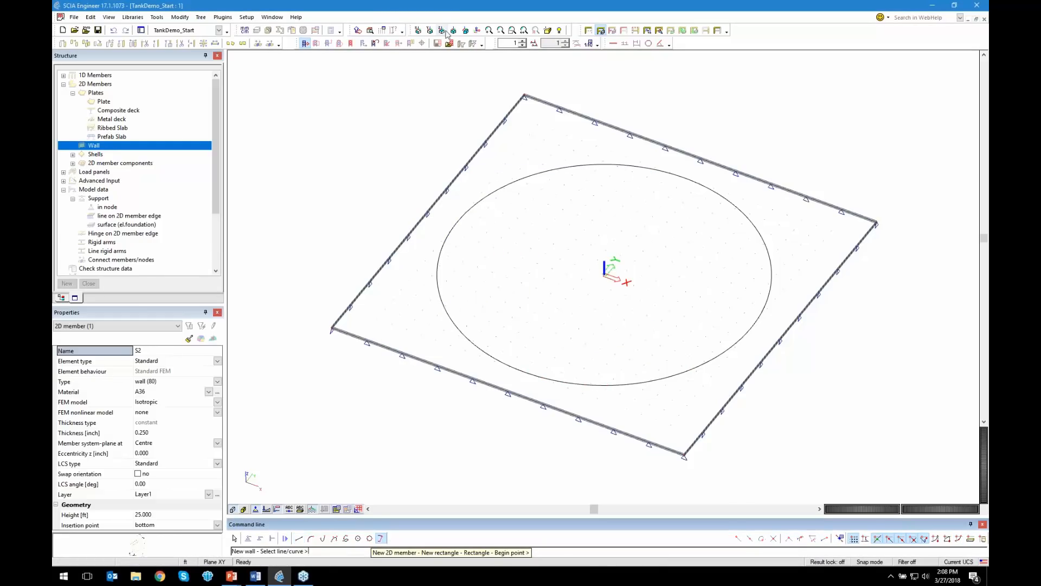
drag(428, 96, 792, 460)
key(Escape)
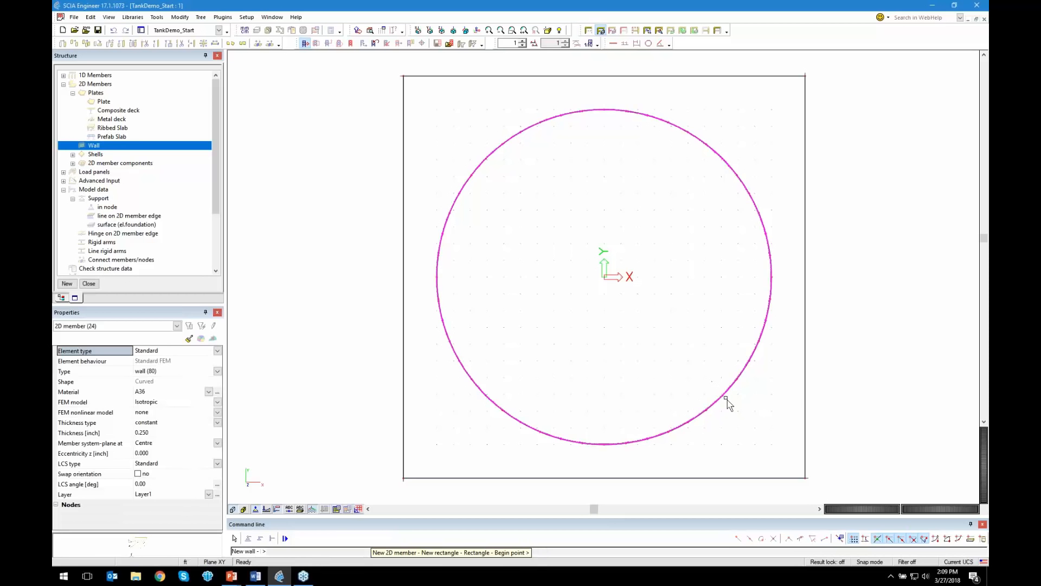
mouse_move(707, 381)
ctrl+right_down()
mouse_move(624, 303)
mouse_move(737, 414)
mouse_move(695, 382)
ctrl+right_up()
key(Escape)
ctrl+right_drag(740, 431, 778, 408)
click(453, 30)
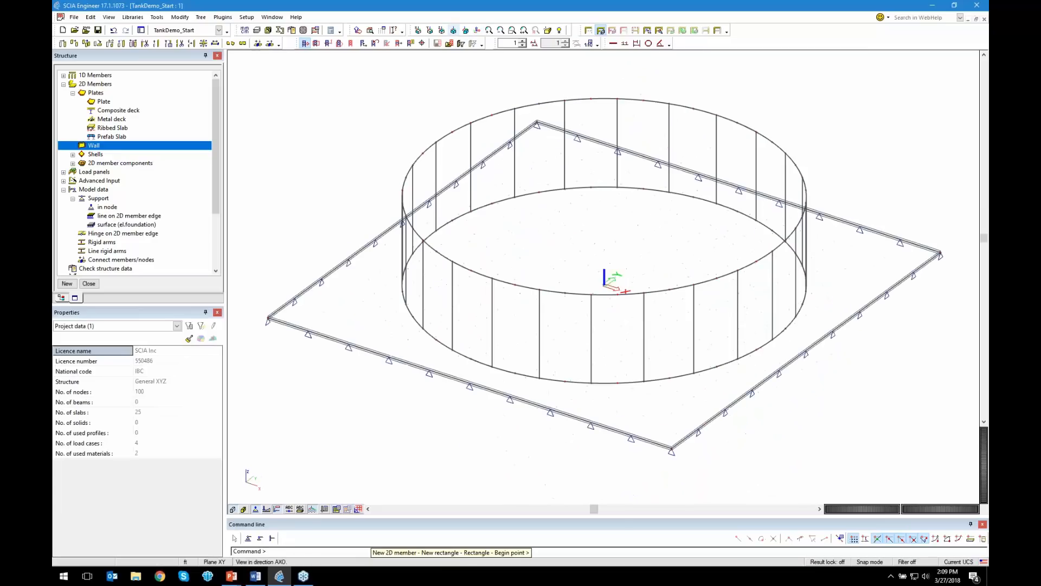
Inspect the tank walls with surface shading on and return to the unshaded display
click(585, 290)
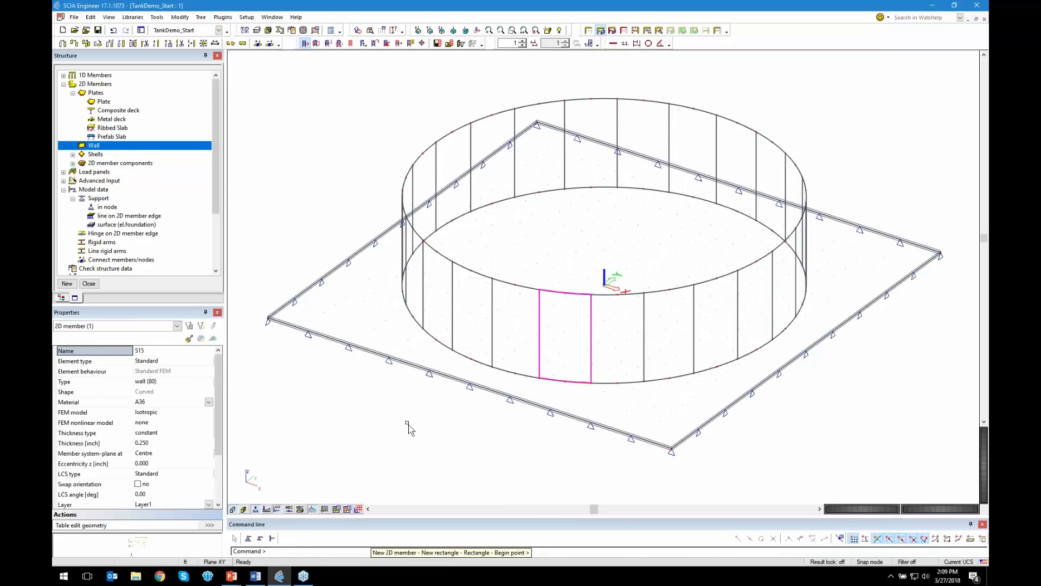
click(244, 510)
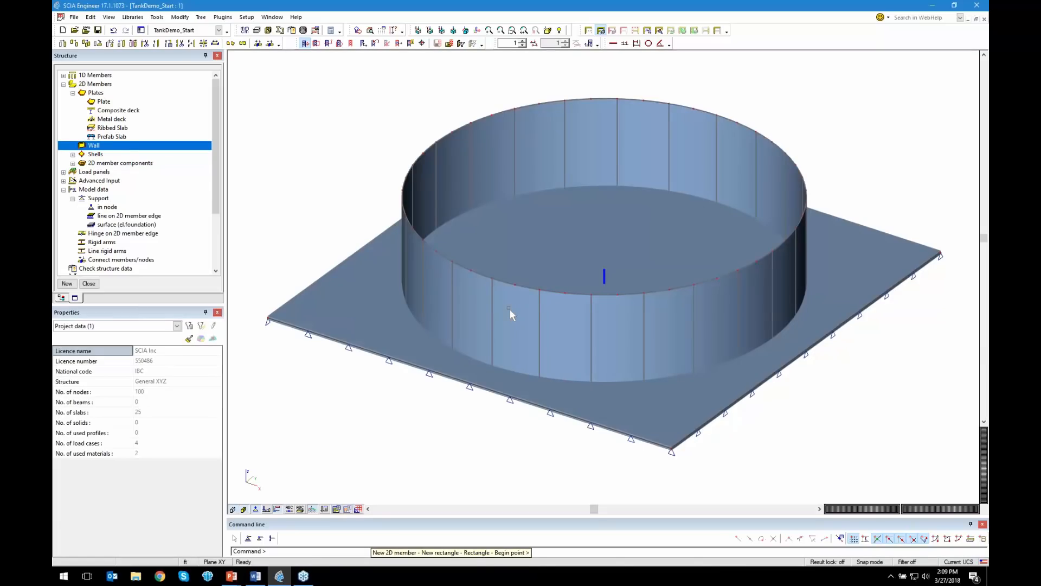
click(243, 510)
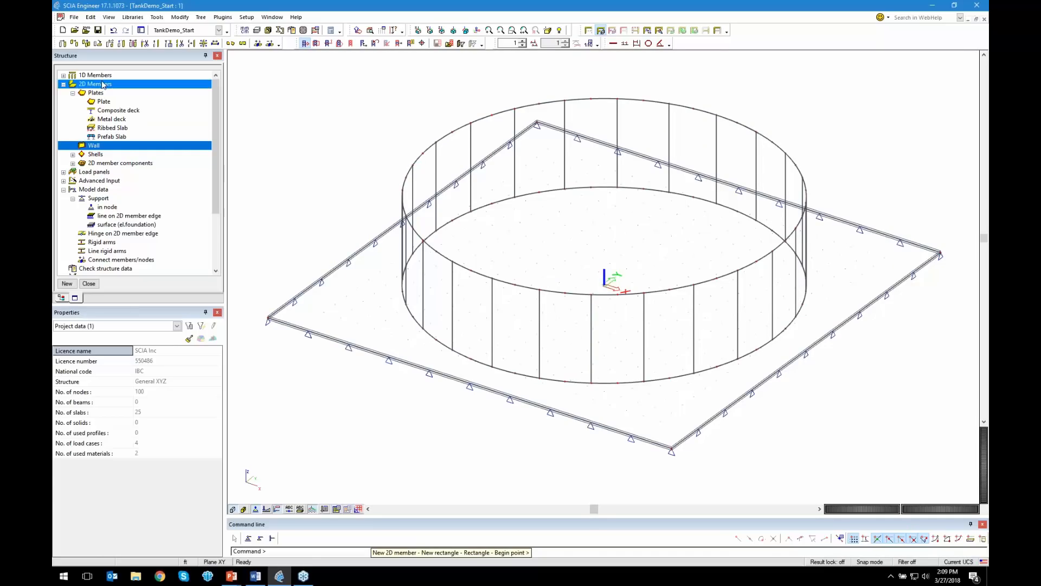
Start a new 1D member and create a General cross-section for it in the cross-section editor
double_click(95, 75)
double_click(99, 84)
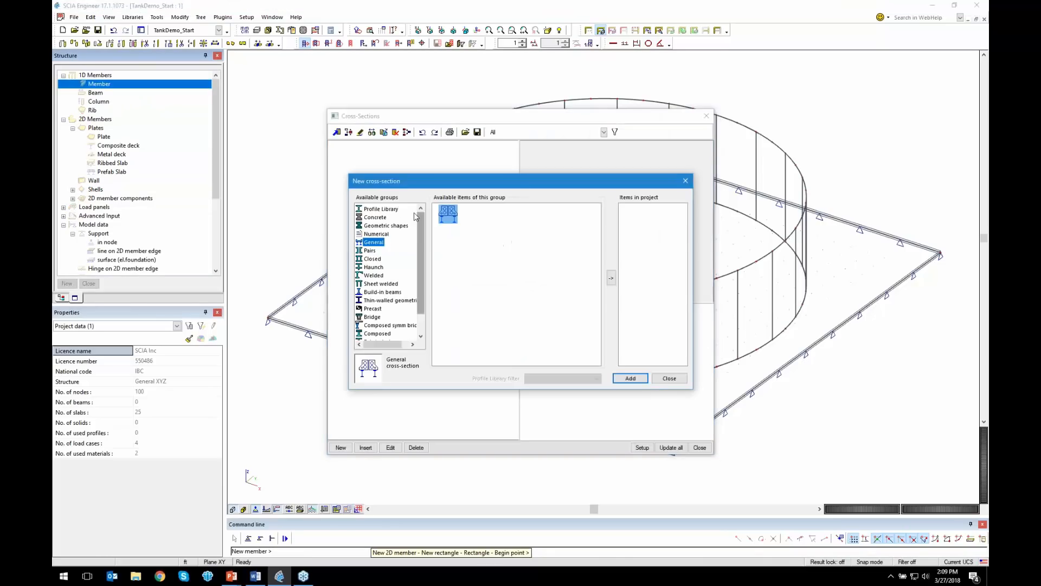
click(393, 211)
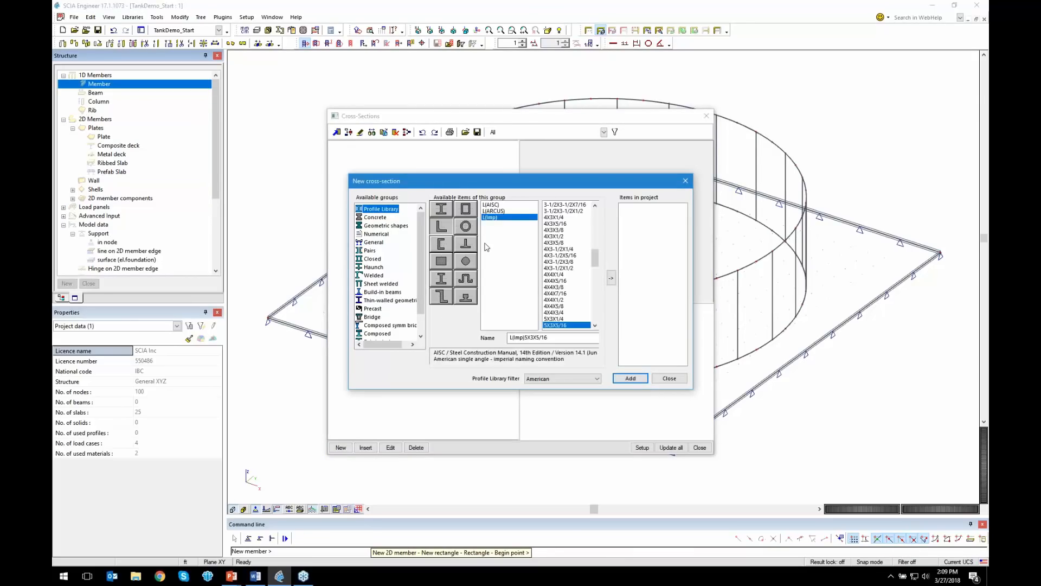
click(375, 243)
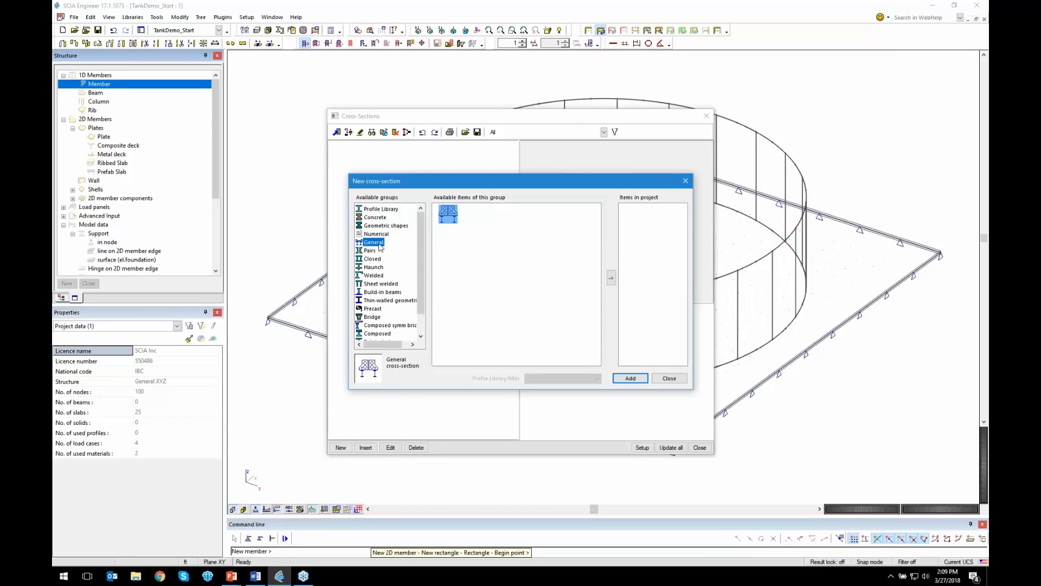
double_click(449, 216)
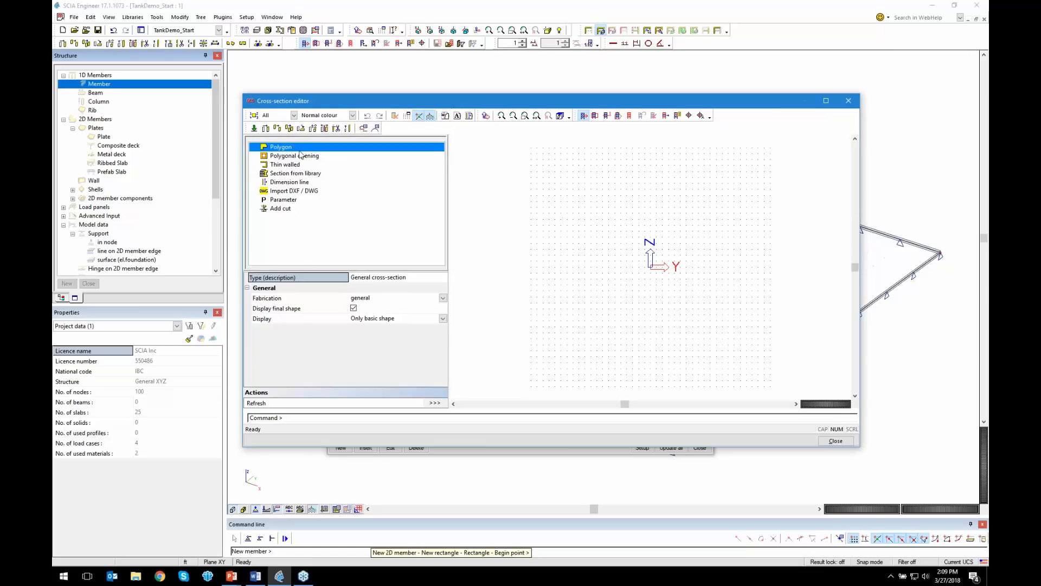
Open the stiffener DWG from the "[EN] Steel Tank Design in SCIA Engineer" webinar folder for import into the cross-section
double_click(301, 194)
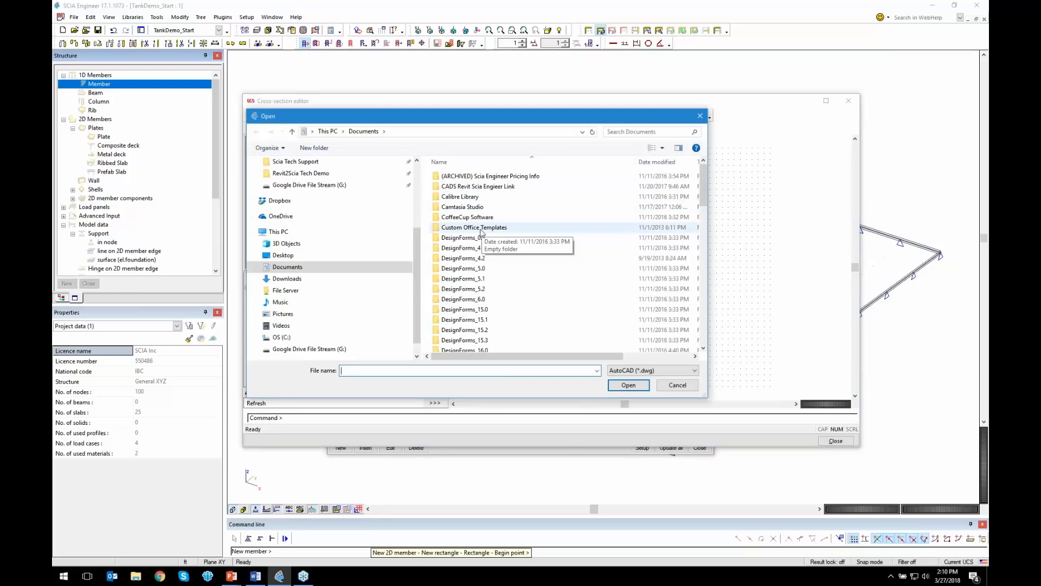
scroll(315, 195, up, 3)
click(329, 193)
scroll(526, 249, down, 15)
double_click(505, 347)
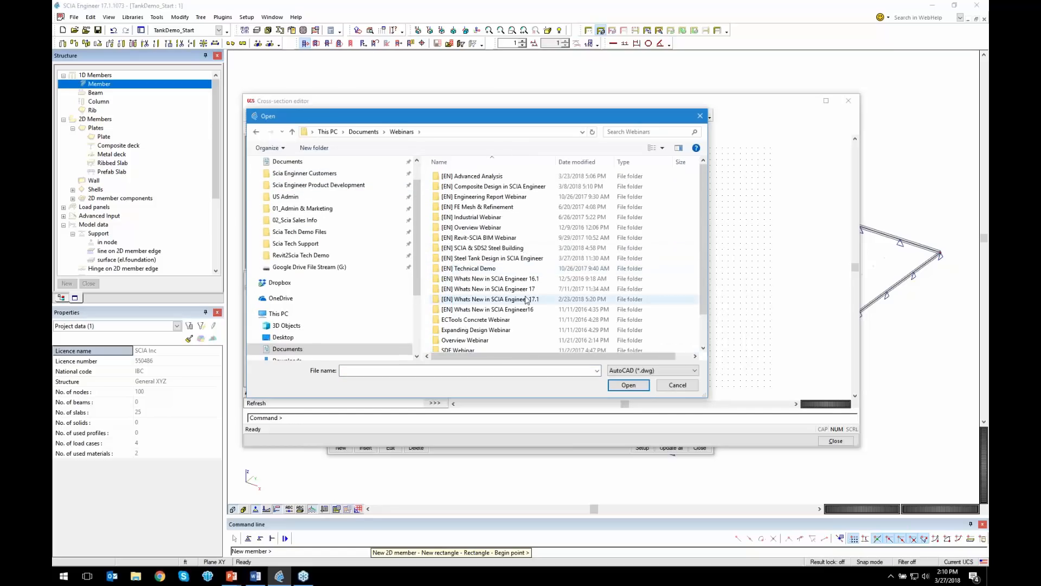
double_click(521, 259)
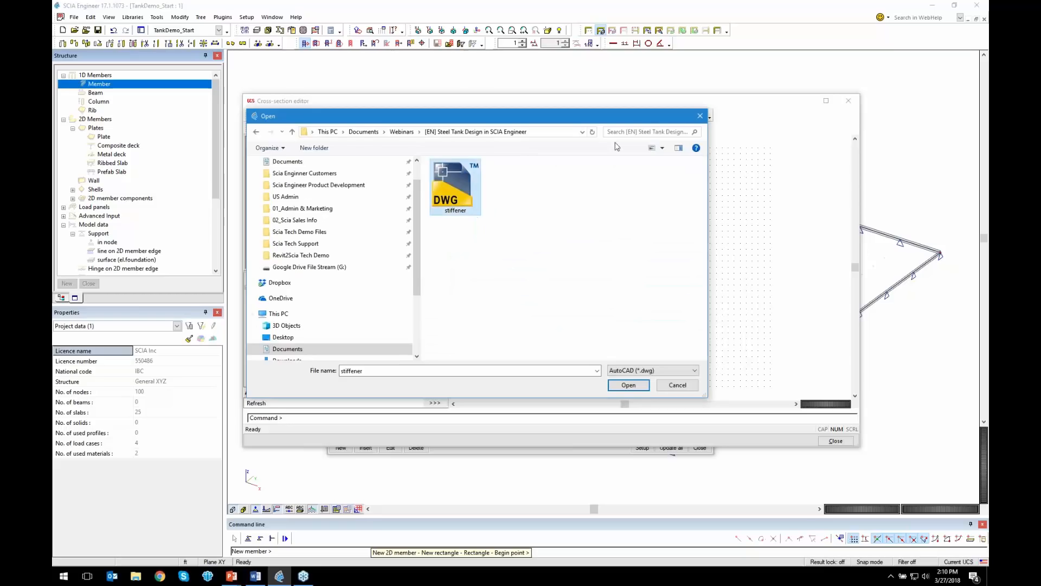
click(628, 385)
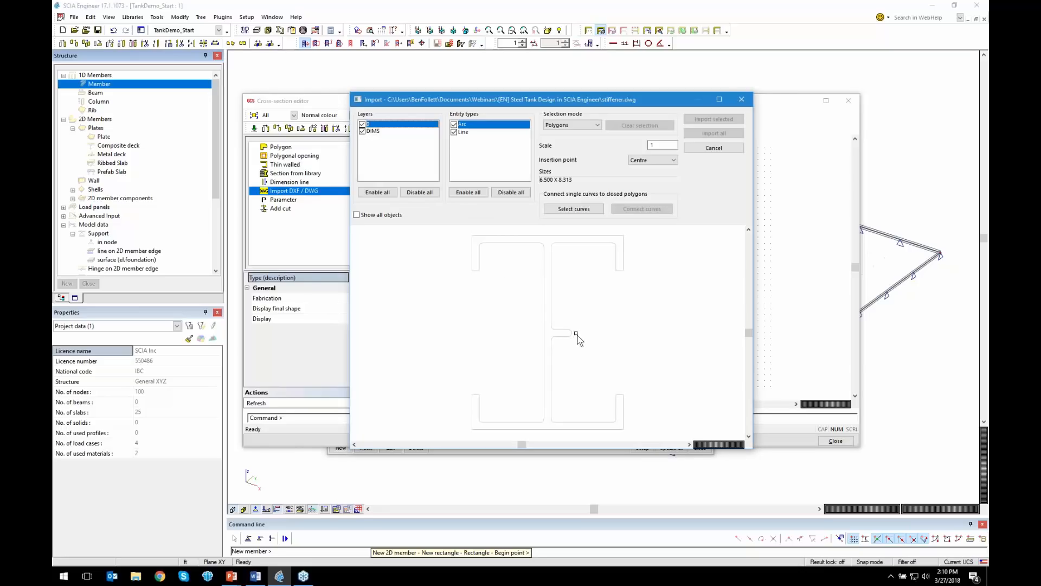
Connect the drawing's single curves into a closed polygon and import the whole profile
click(588, 212)
click(588, 212)
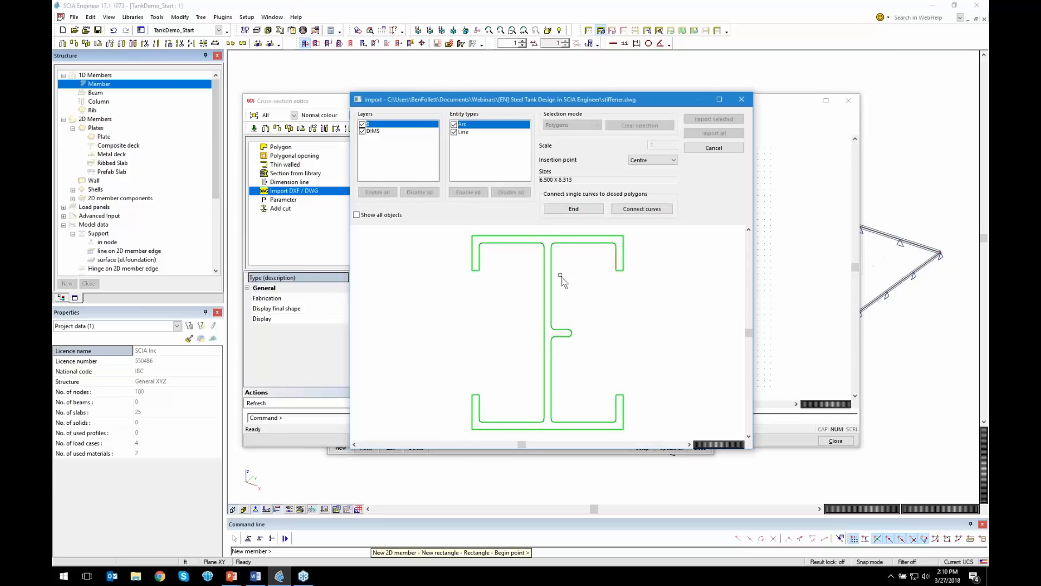
click(642, 209)
click(558, 328)
click(576, 239)
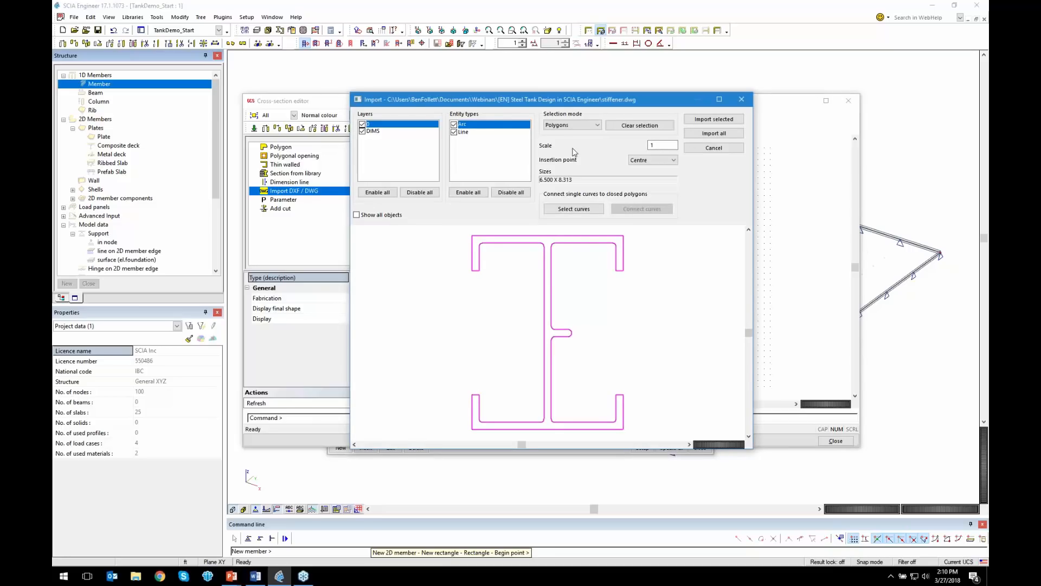
click(713, 132)
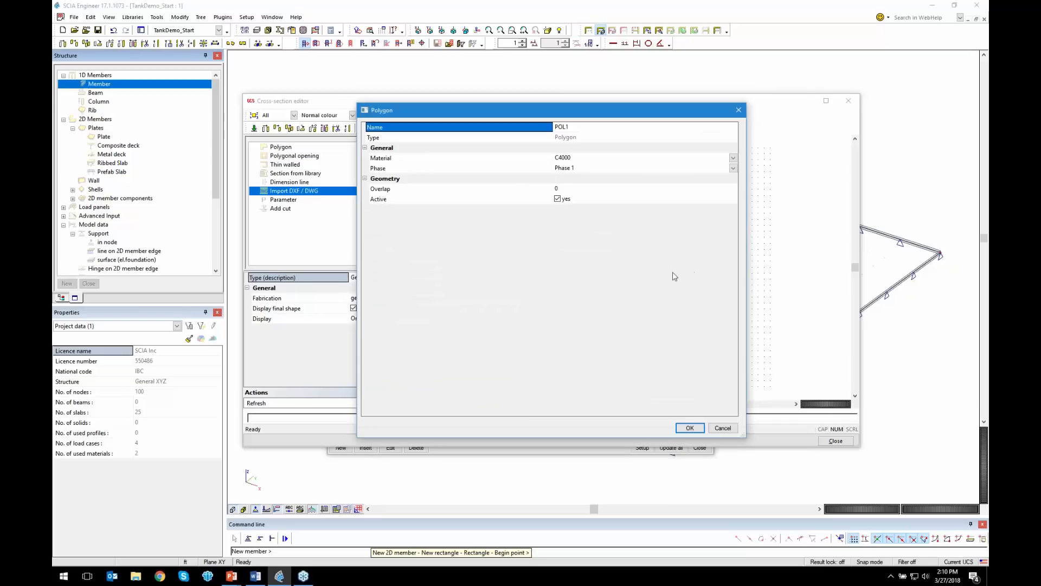
Assign material A992 to the imported polygon, insert it at 0;0;0 and close the cross-section editor
click(589, 161)
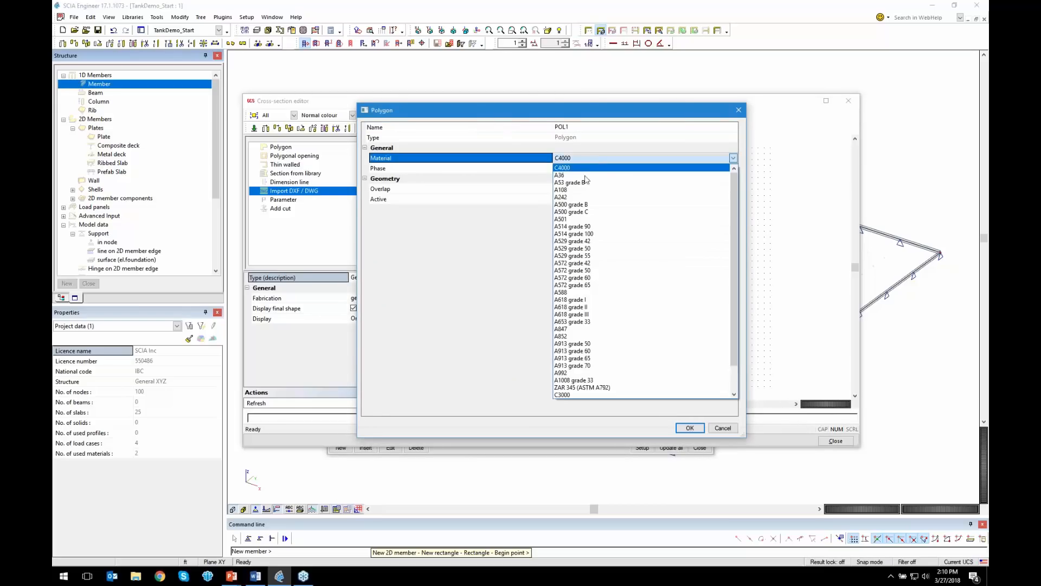
scroll(603, 337, down, 2)
click(602, 345)
click(689, 428)
text(0;0;0;)
key(Return)
scroll(575, 271, down, 1)
scroll(571, 270, down, 2)
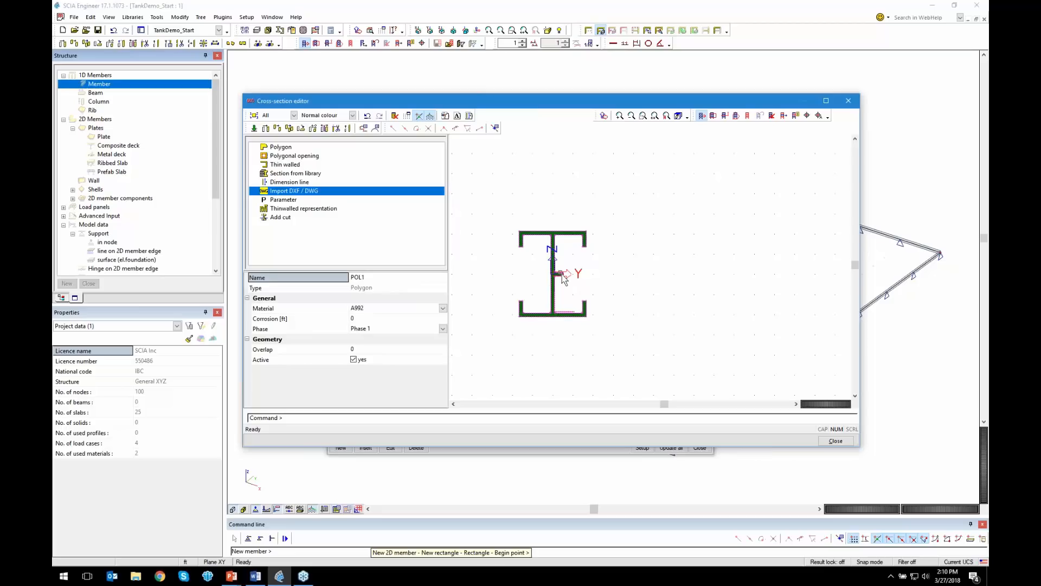
click(832, 441)
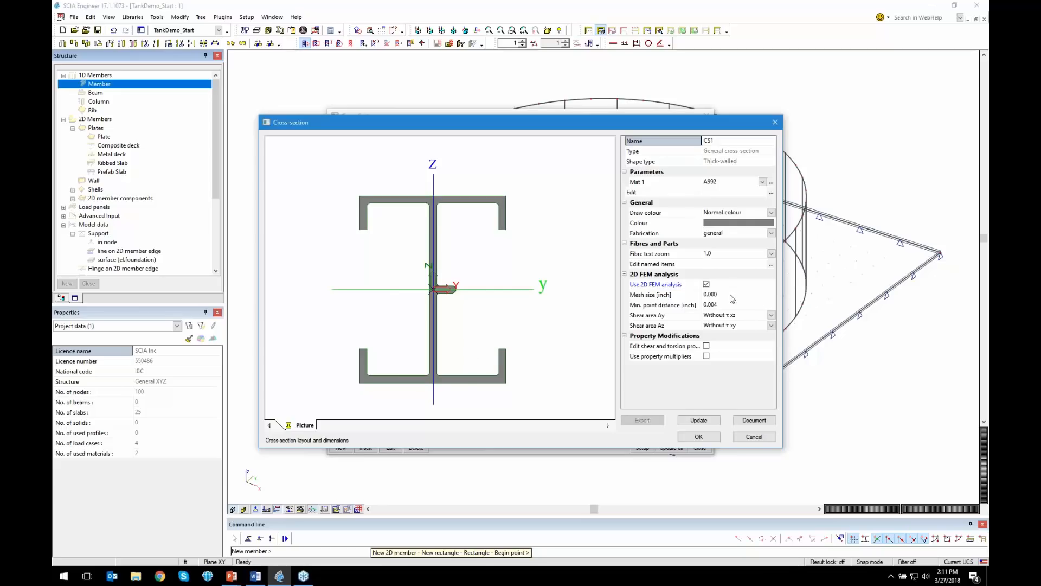
Set the 2D FEM mesh size and minimum point distance to 0.15625 inch and update the cross-section properties
click(752, 295)
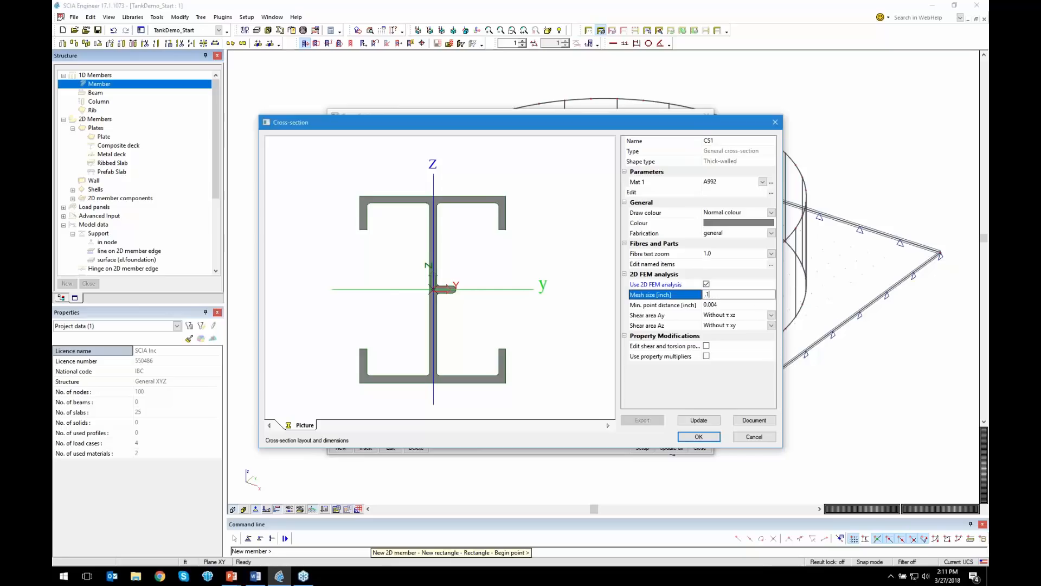
text(.15625)
key(Tab)
text(.)
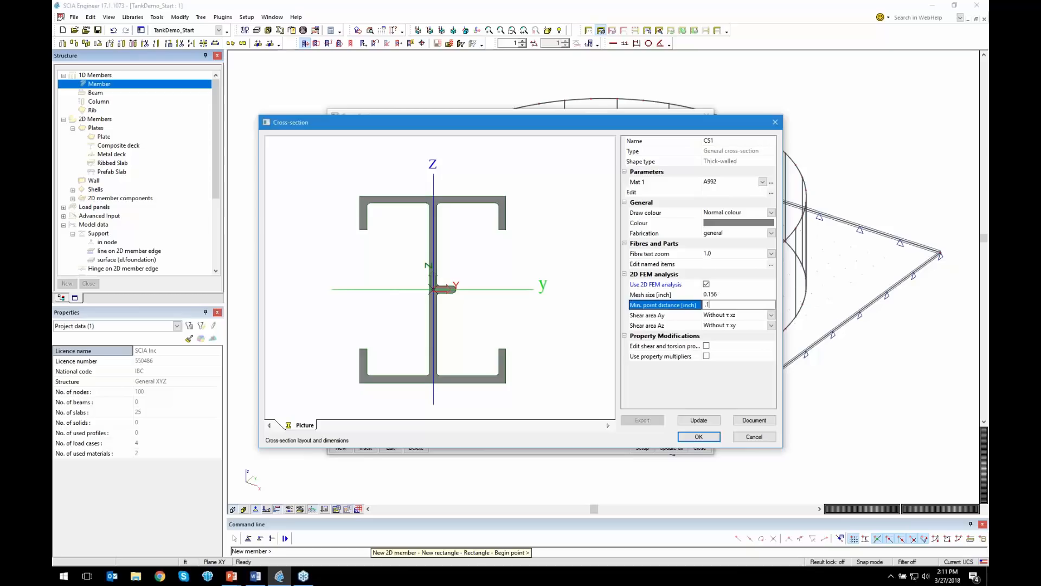
text(15625)
key(Tab)
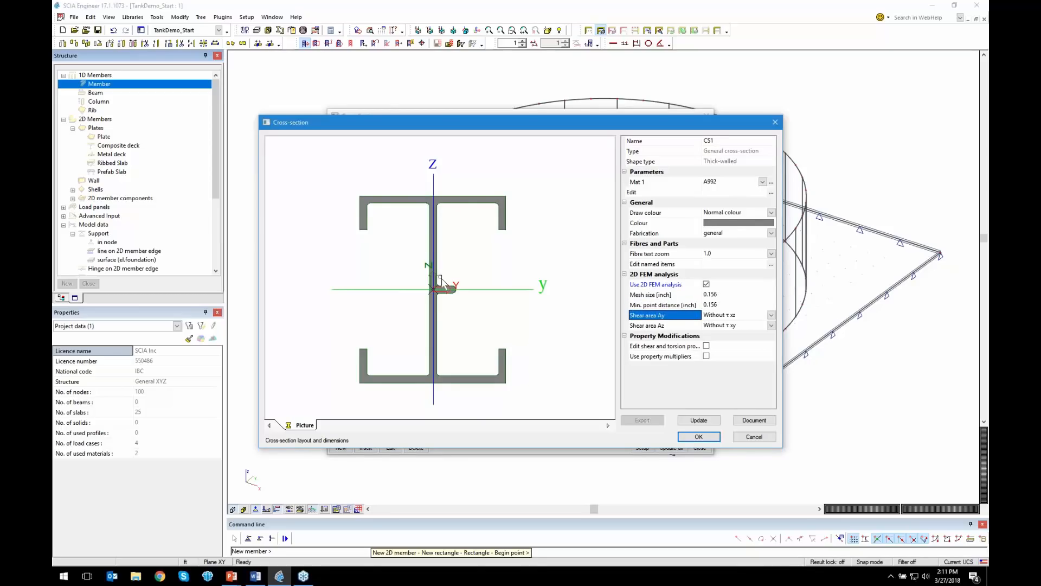
click(698, 421)
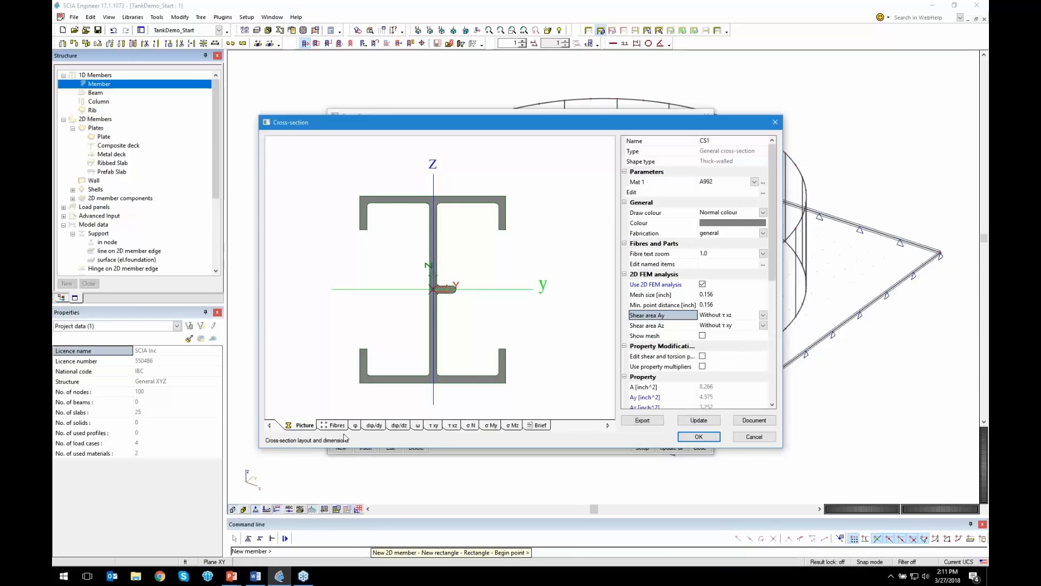
Examine the stiffener section's dφ/dy and dφ/dz torsion slope plots and its calculated torsion and warping constants
click(373, 425)
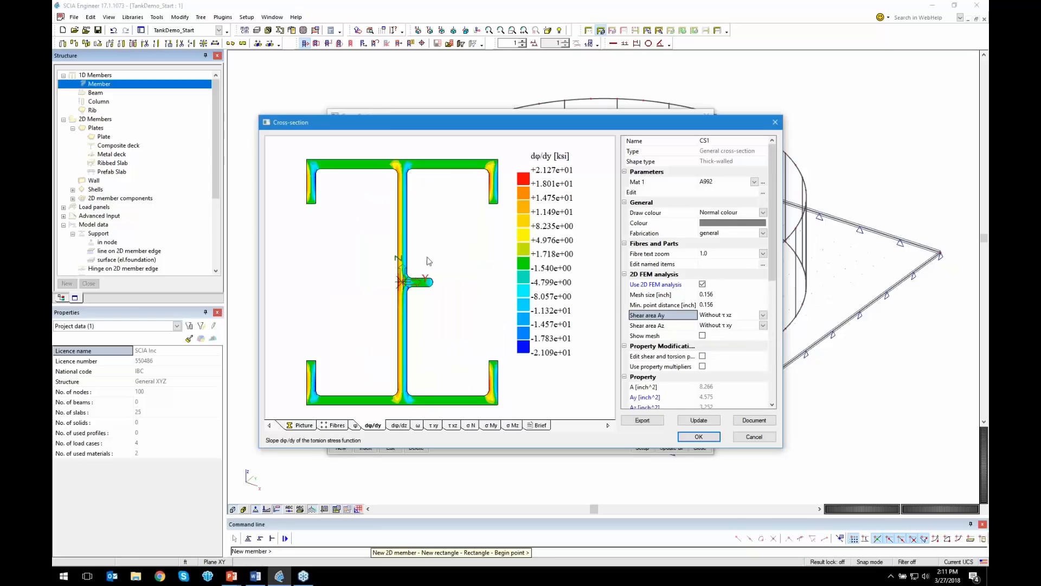
click(398, 425)
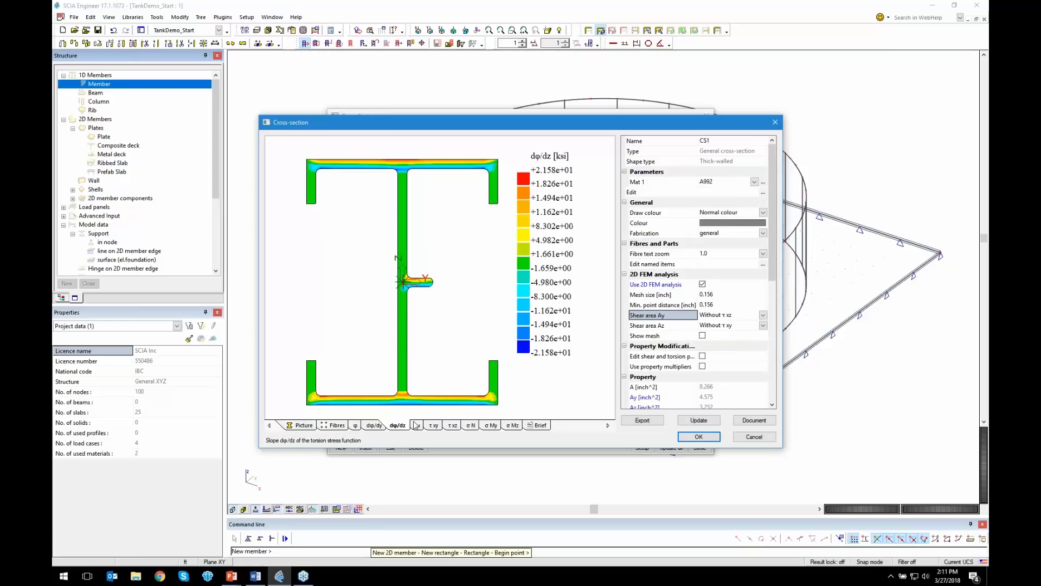
drag(773, 262, 773, 366)
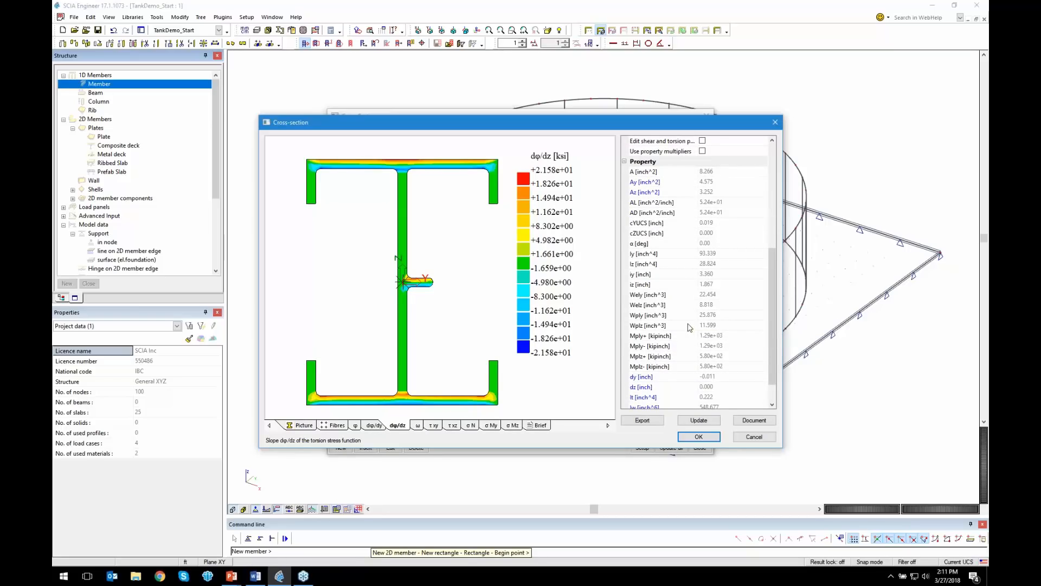
scroll(766, 344, down, 1)
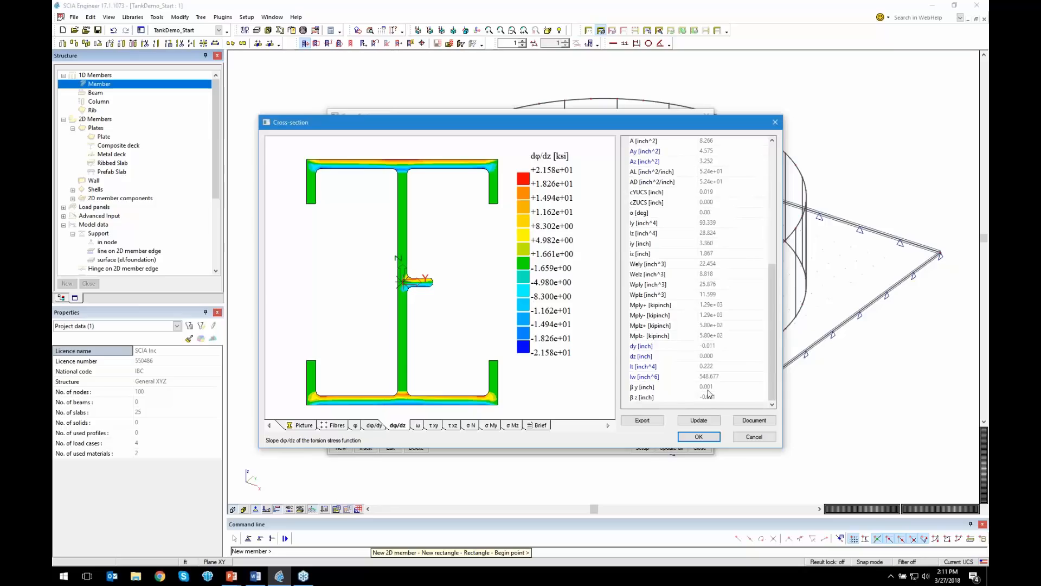
click(642, 367)
click(655, 377)
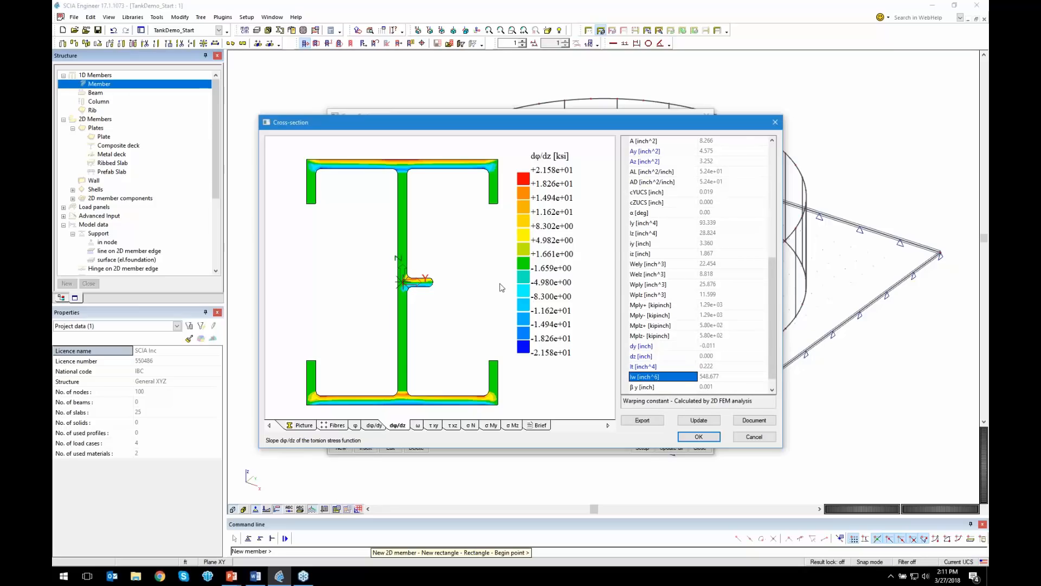
Accept the general cross-section, name it Stiffener and close the cross-section library
click(687, 437)
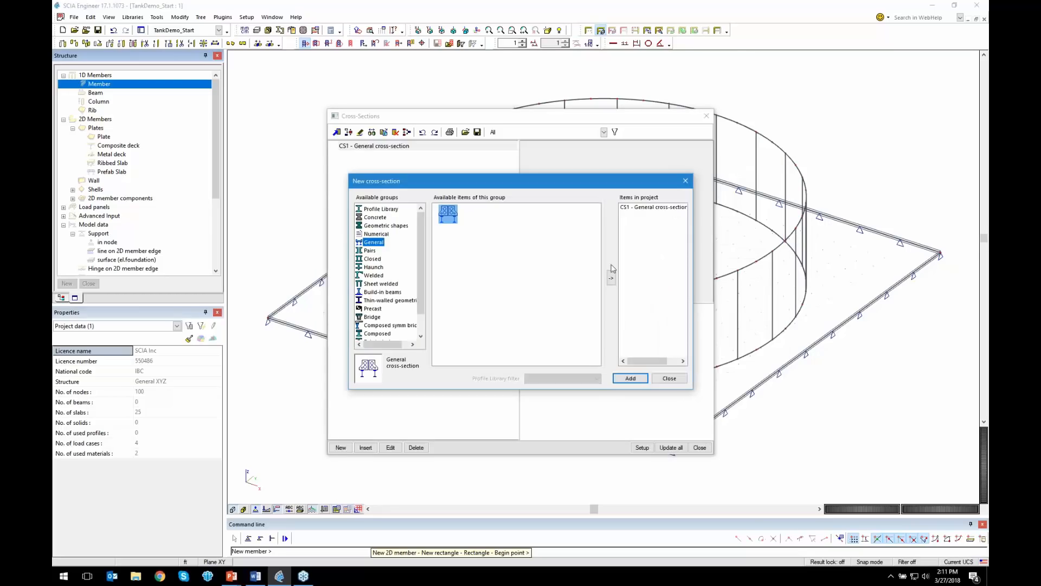
click(679, 379)
click(641, 145)
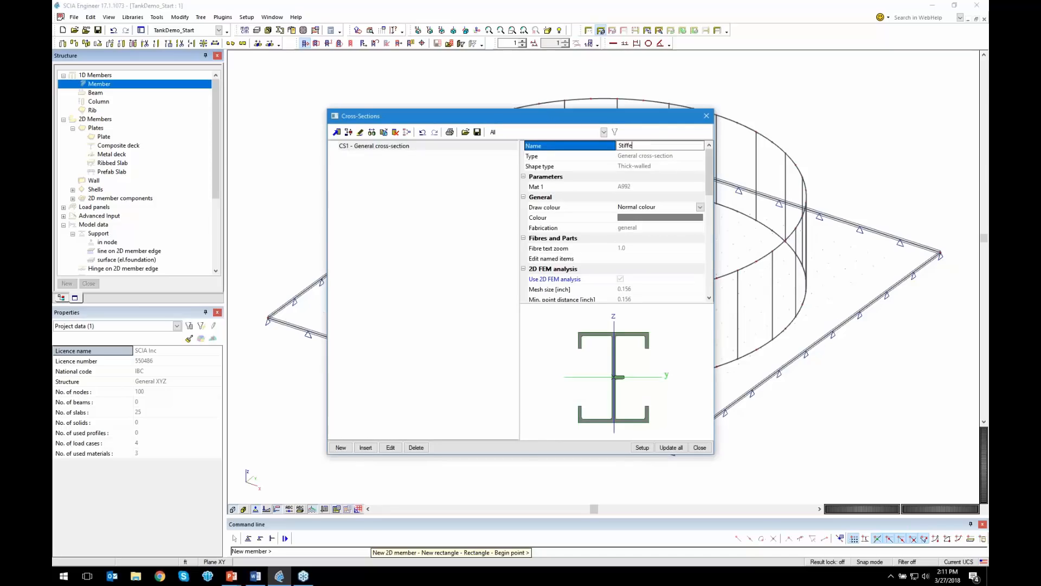
text(Stiffener)
key(Return)
click(699, 447)
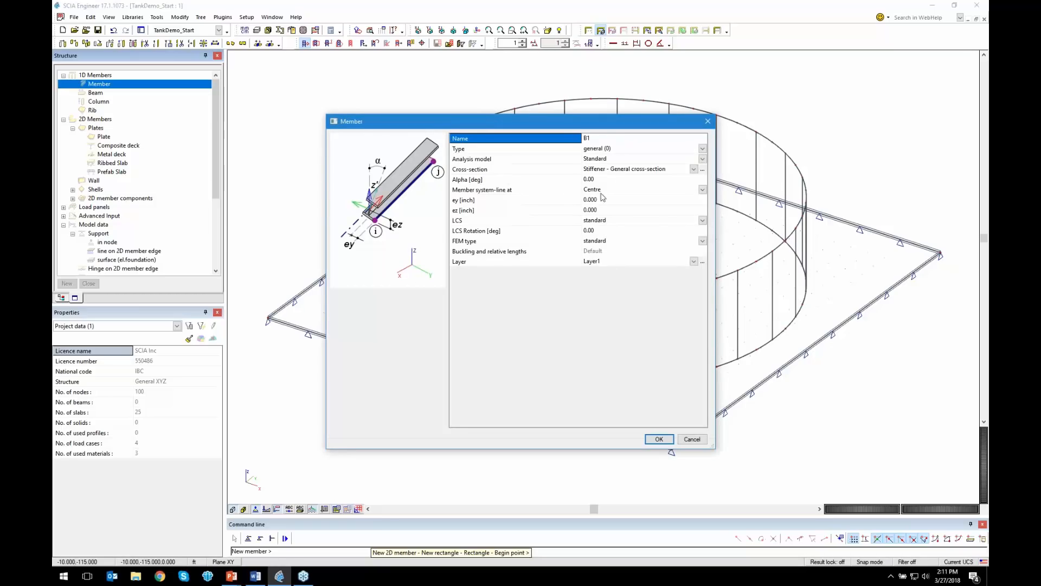
Create general 1D members with the Stiffener cross-section along all vertical edges of the tank wall
click(672, 438)
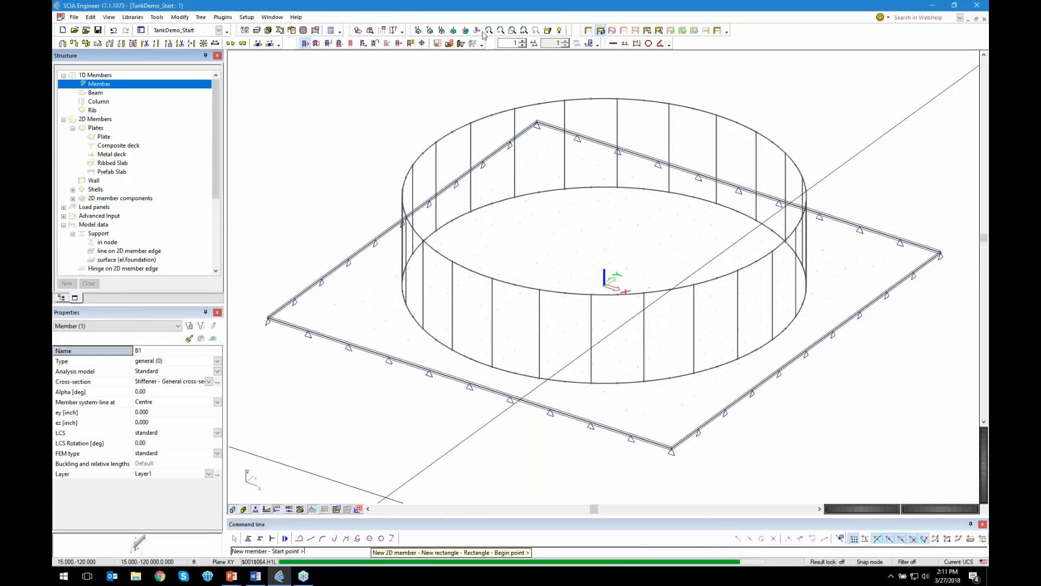
click(429, 29)
click(391, 540)
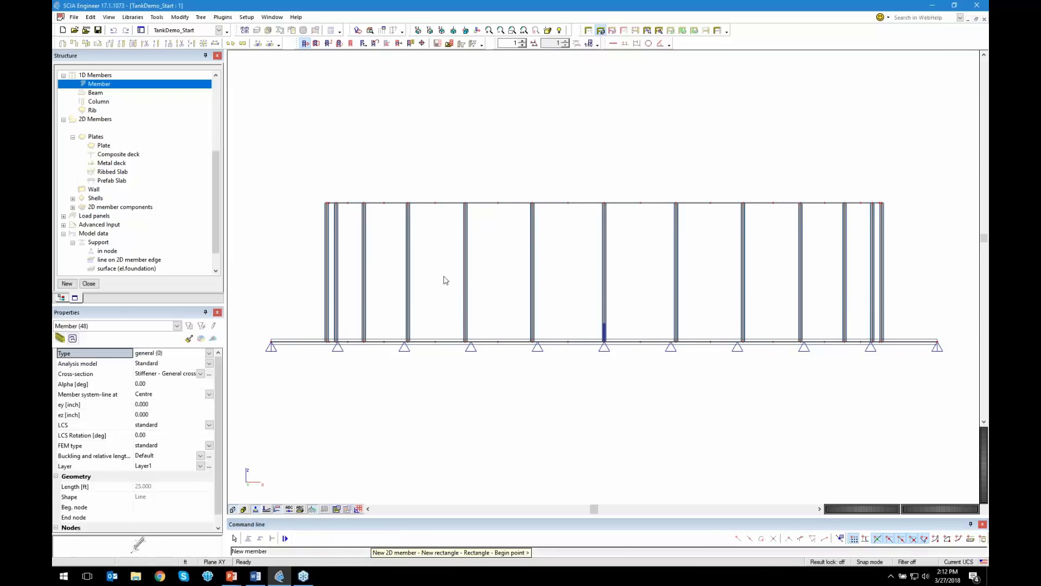
Run the structure data check and delete the duplicate stiffener members
mouse_move(457, 306)
ctrl+right_down()
mouse_move(488, 282)
mouse_move(459, 302)
mouse_move(454, 290)
ctrl+right_up()
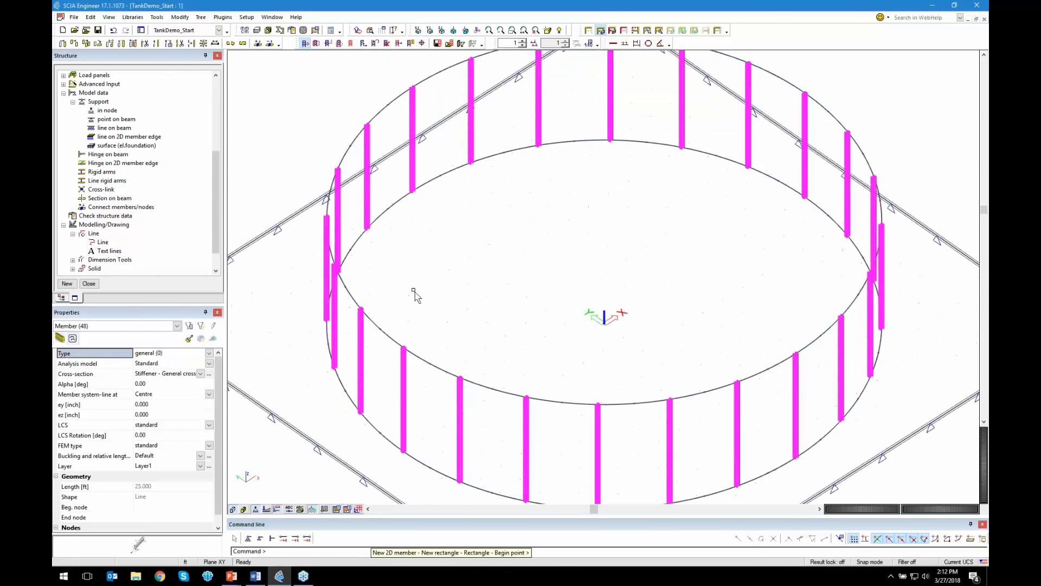
scroll(390, 326, up, 5)
scroll(306, 330, down, 3)
scroll(479, 114, down, 5)
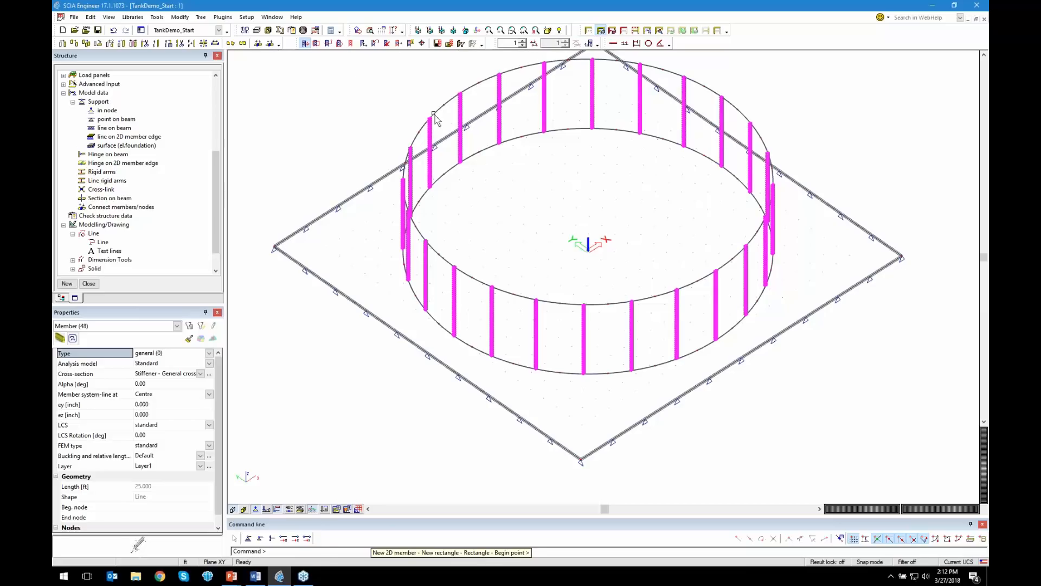
click(293, 31)
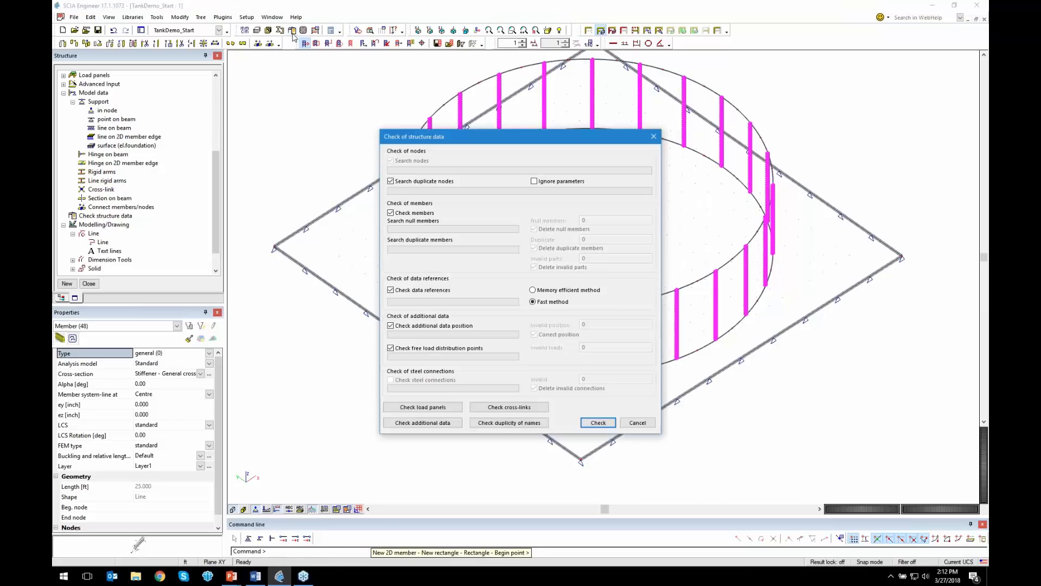
click(598, 422)
click(598, 422)
click(540, 323)
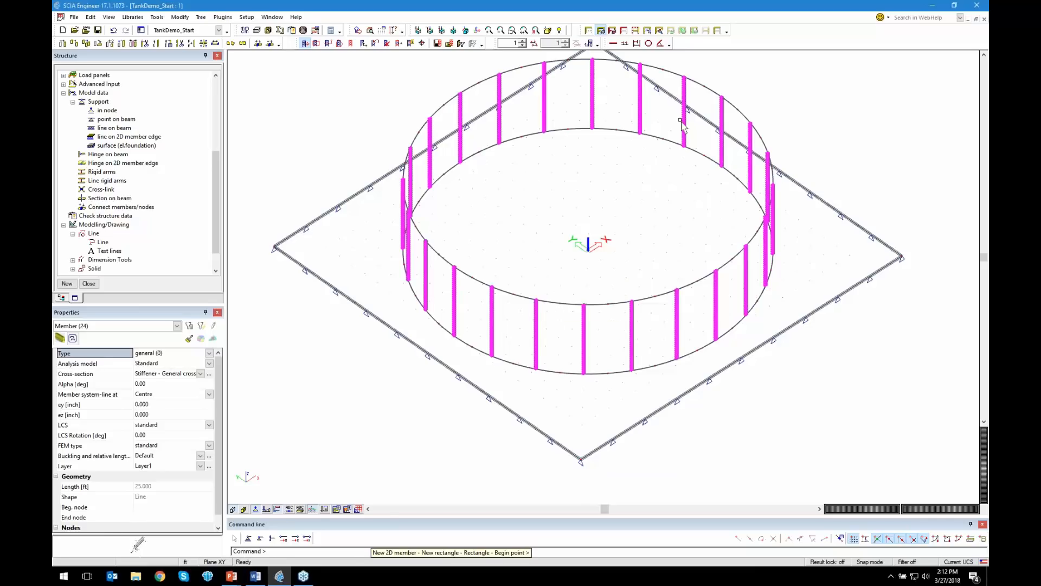
Set the LCS option of the selected stiffeners to z by point
ctrl+right_drag(547, 271, 553, 329)
scroll(524, 394, up, 3)
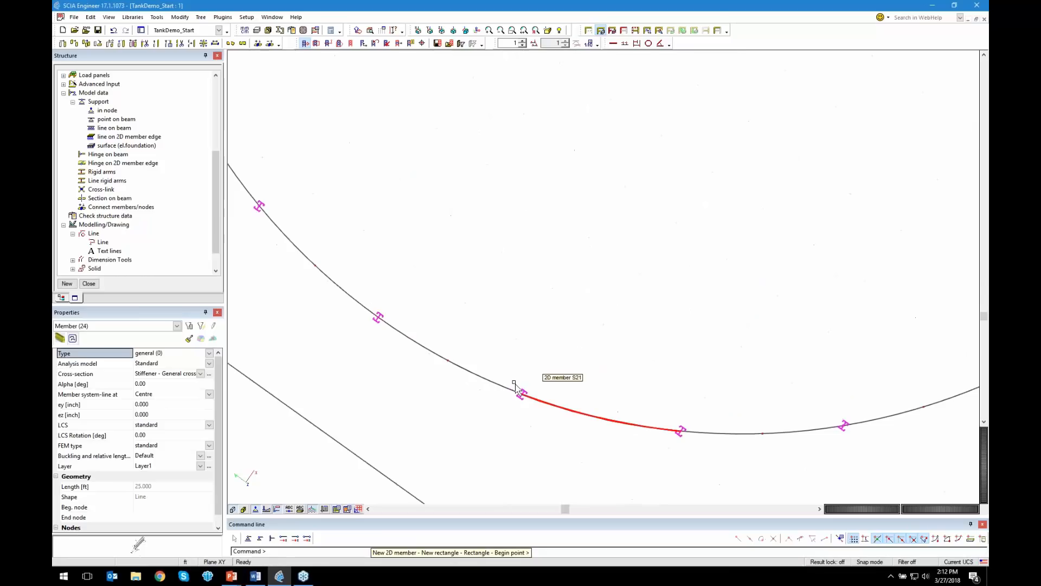
scroll(506, 371, down, 2)
ctrl+right_drag(598, 360, 581, 329)
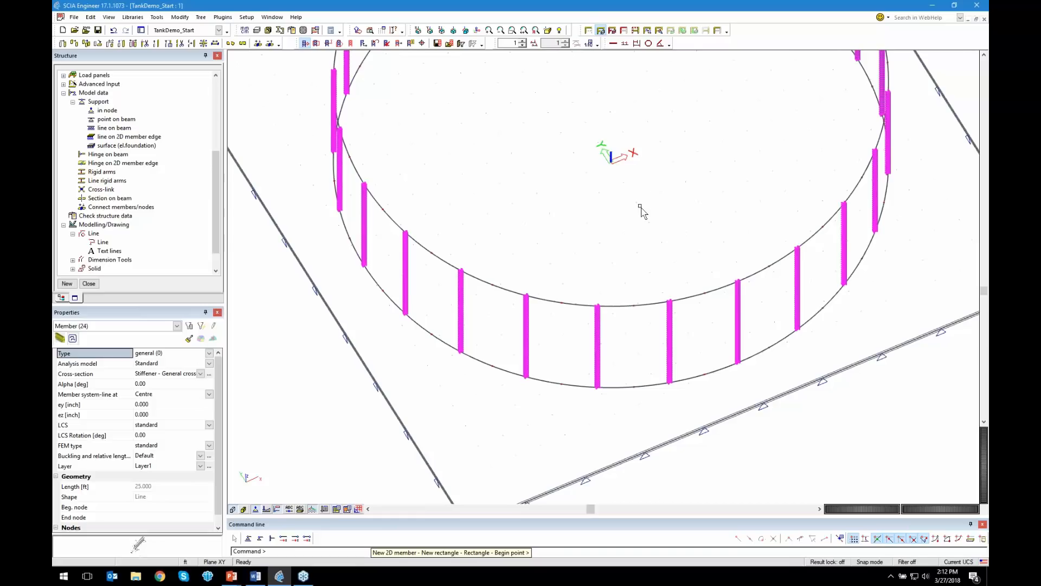
scroll(602, 195, down, 3)
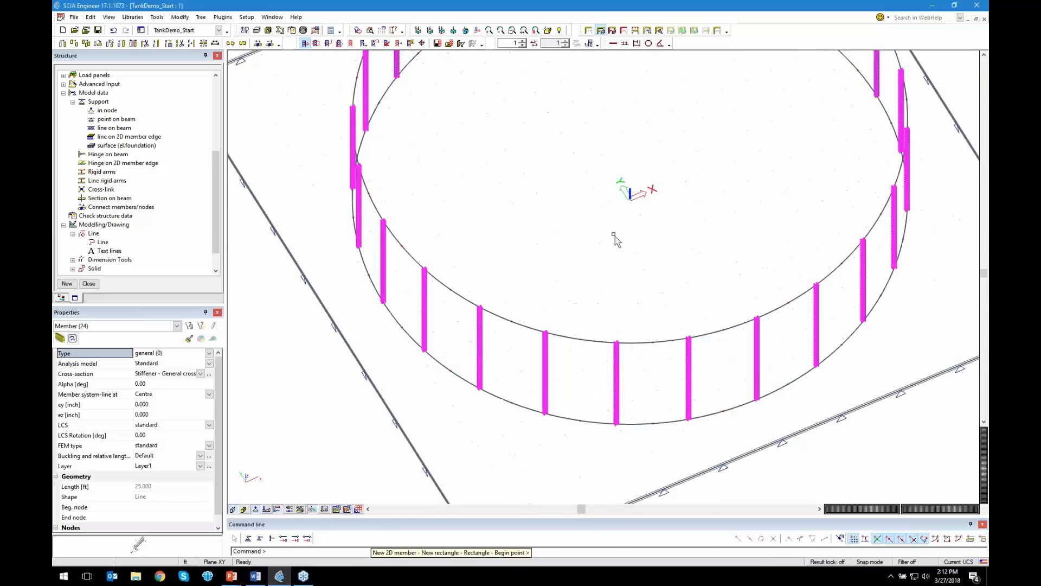
click(179, 426)
click(179, 427)
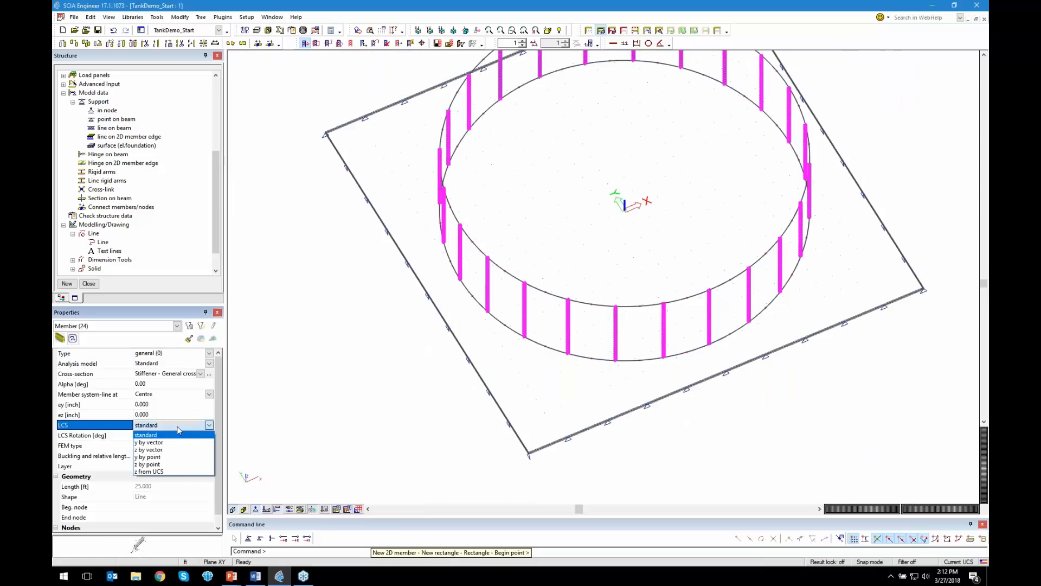
click(173, 464)
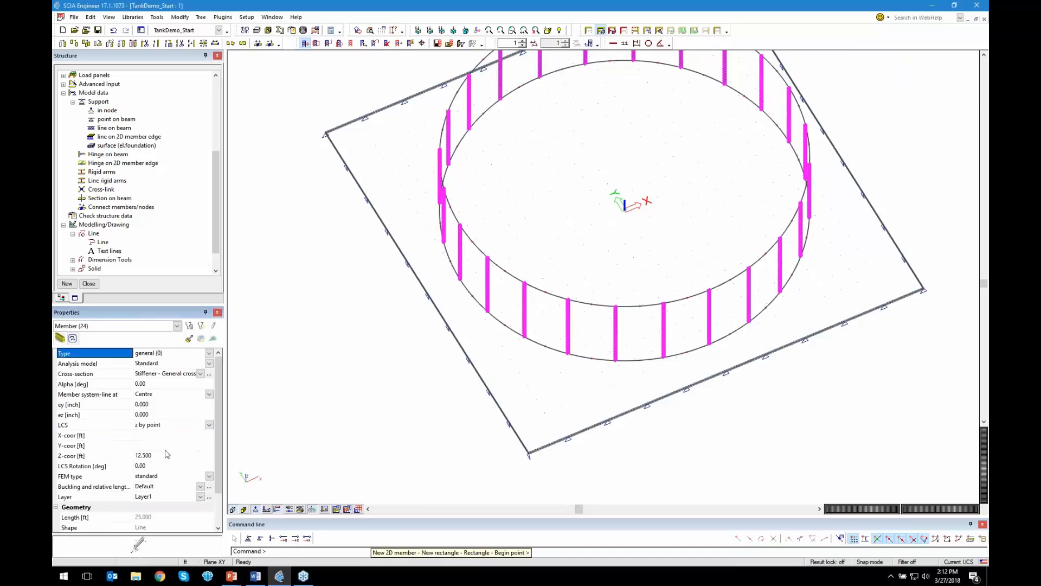
Set the stiffeners' LCS point coordinates X, Y and Z to 0 and clear the selection
click(158, 456)
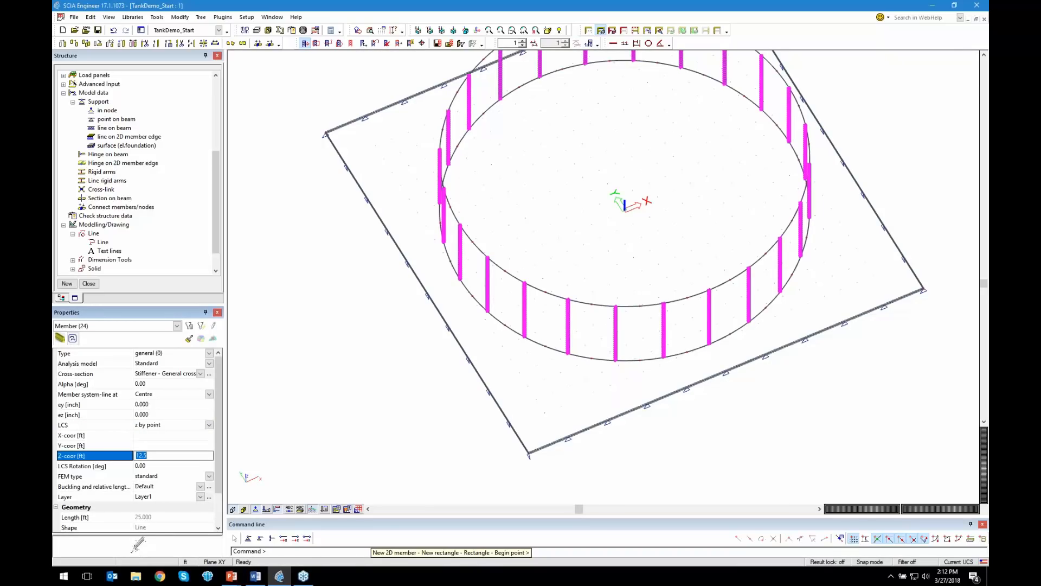
text(0)
key(Tab)
click(156, 447)
text(0)
key(Tab)
click(156, 437)
text(0)
key(Return)
key(Escape)
Select all members sharing the Stiffener cross-section, set their member system-line to Bottom and clear the selection
scroll(569, 260, up, 5)
scroll(544, 290, down, 5)
middle_drag(616, 183, 564, 179)
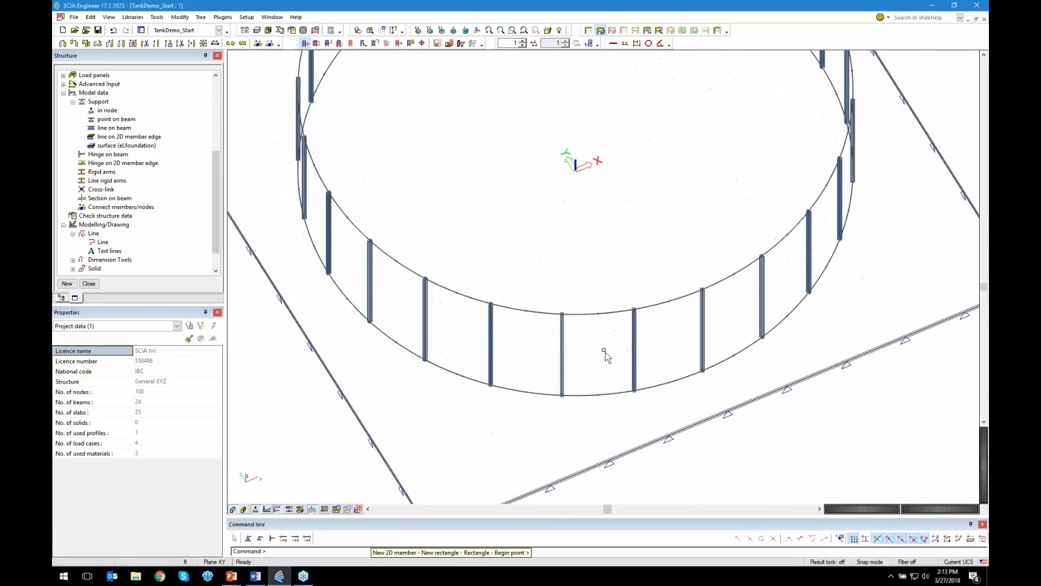
scroll(604, 353, down, 5)
ctrl+right_drag(604, 367, 600, 352)
click(590, 338)
scroll(589, 340, up, 4)
click(582, 319)
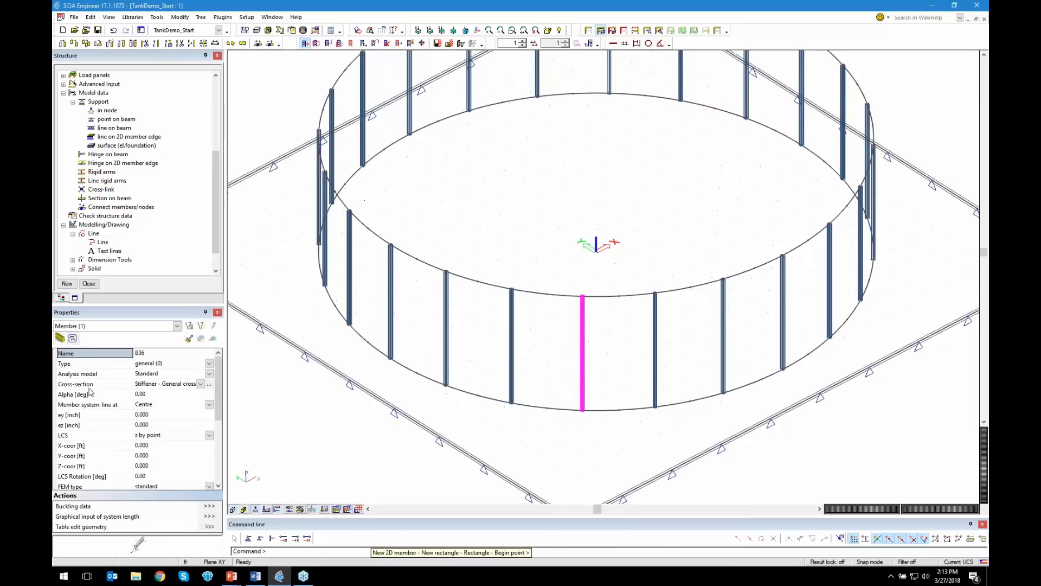
click(88, 385)
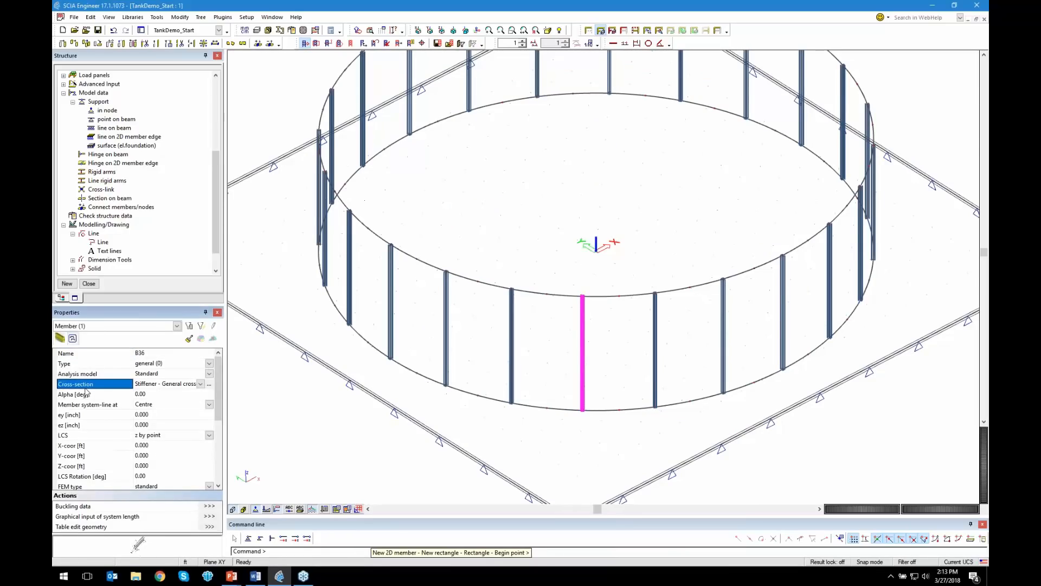
click(202, 327)
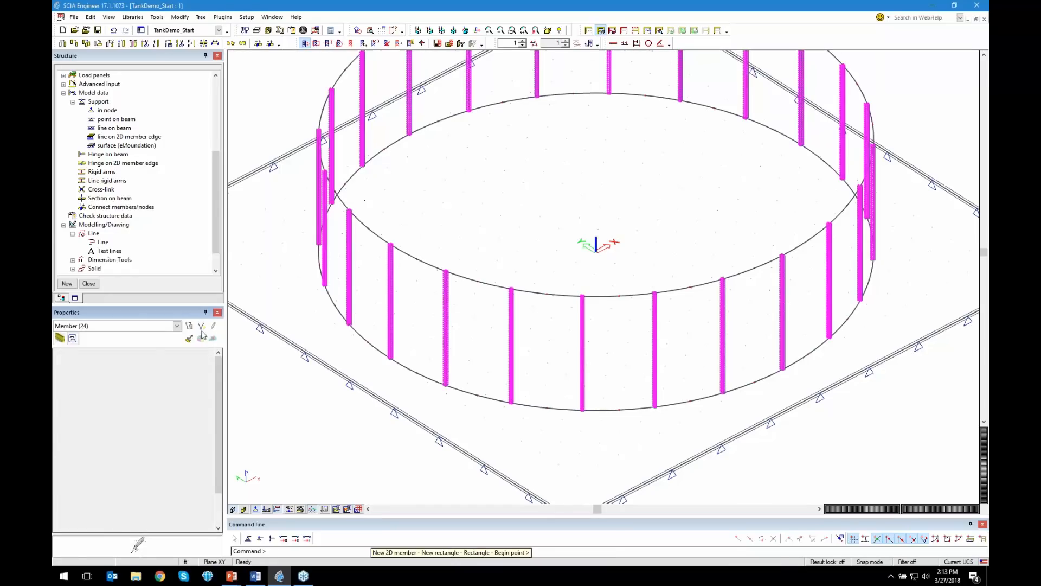
click(182, 395)
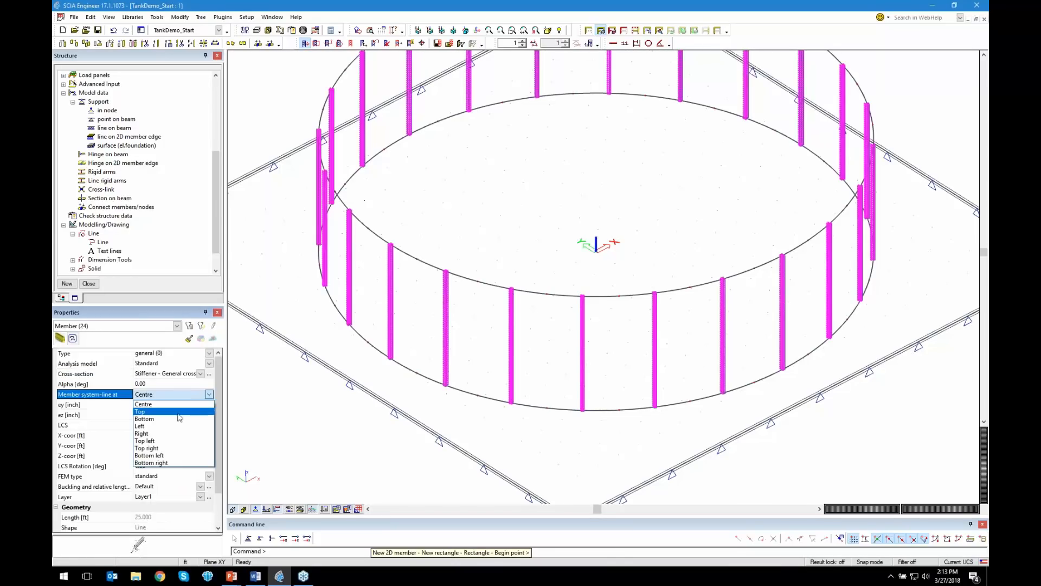
scroll(427, 267, up, 3)
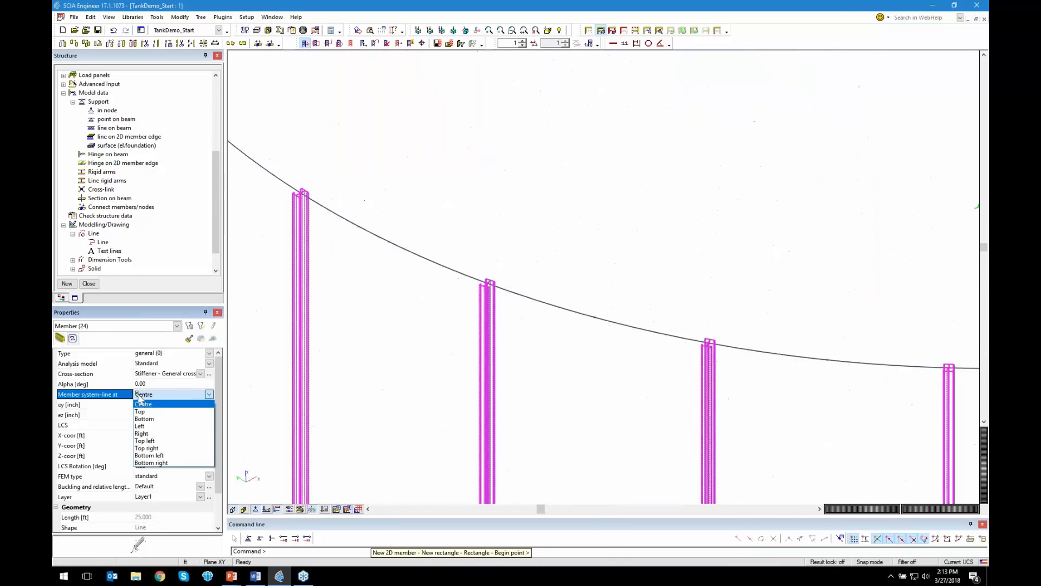
click(144, 419)
key(Escape)
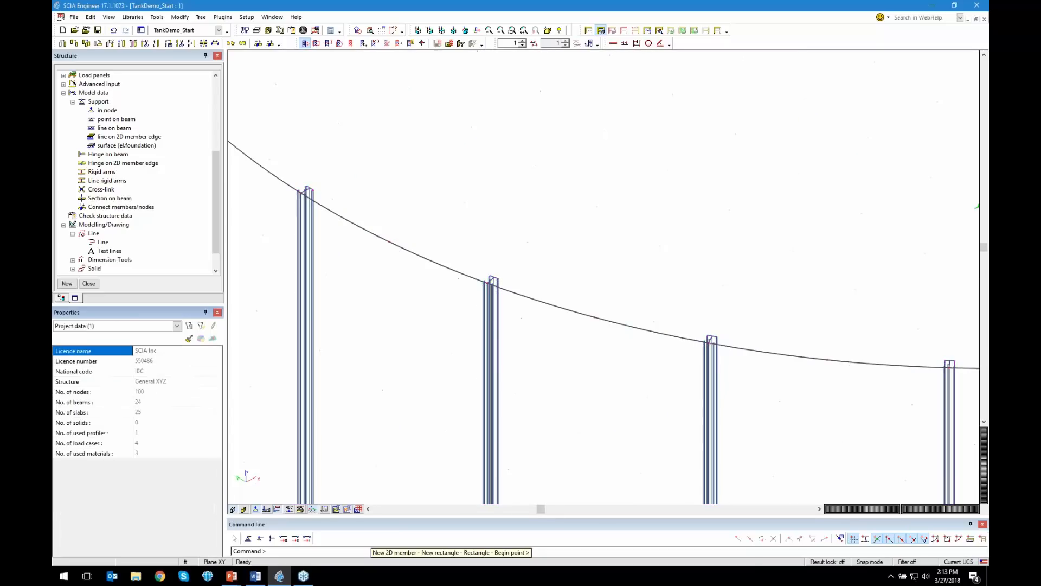
Connect all structural entities of the tank model, keeping the default connection settings
ctrl+shift+right_drag(284, 179, 314, 222)
scroll(314, 221, up, 3)
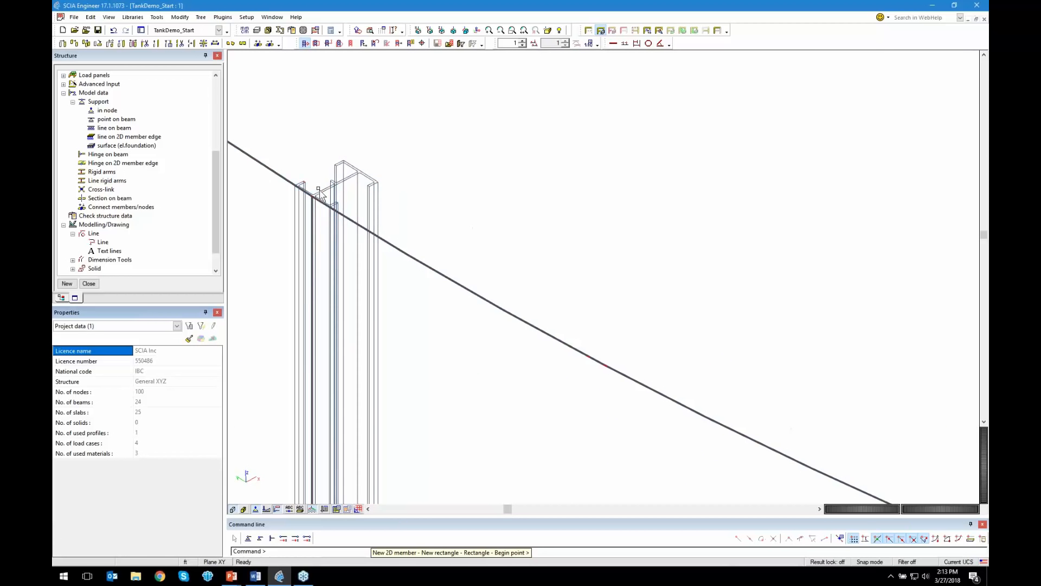
scroll(352, 204, down, 10)
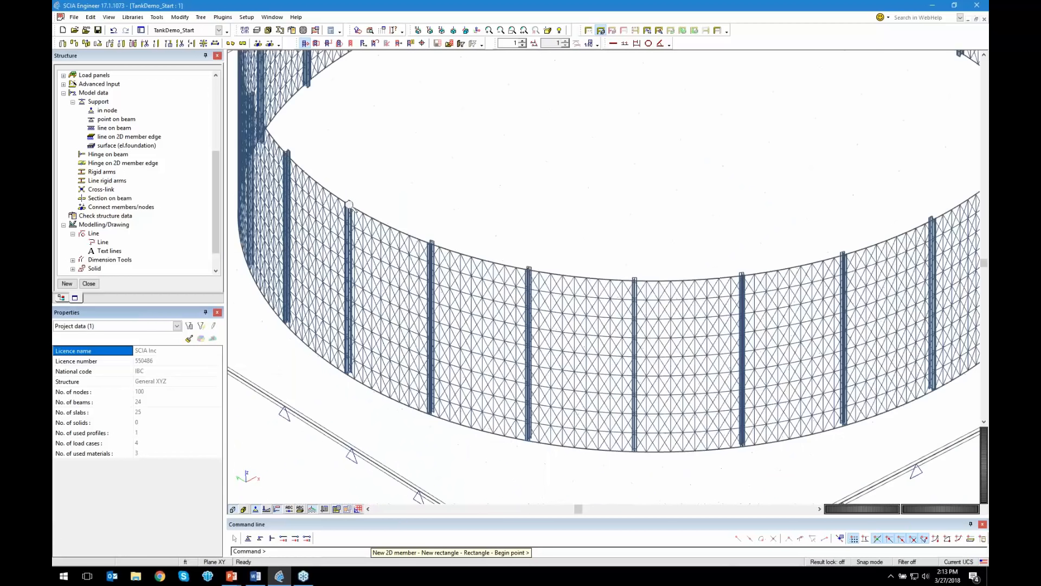
middle_drag(353, 204, 406, 307)
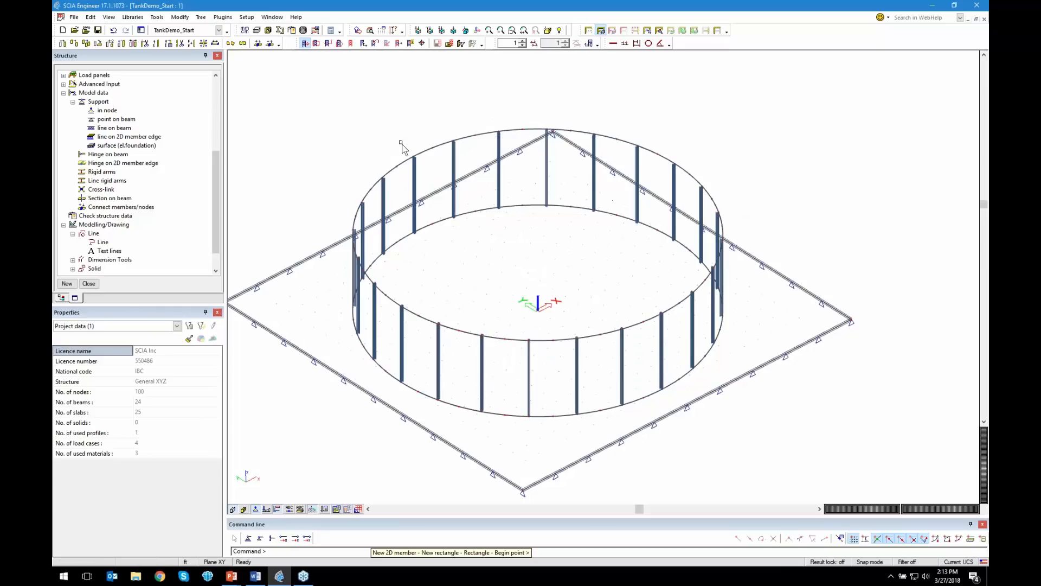
click(259, 45)
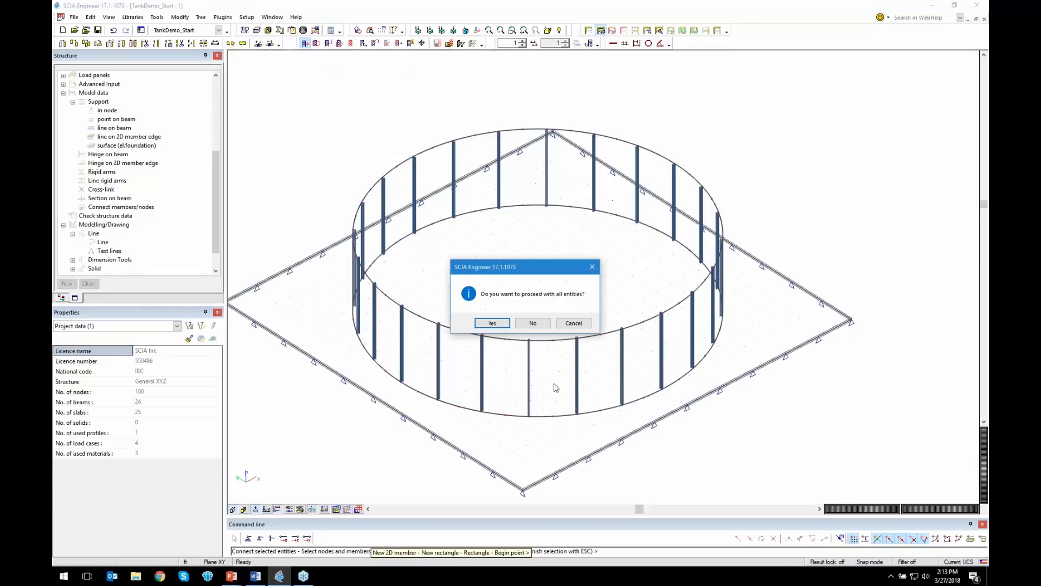
click(506, 325)
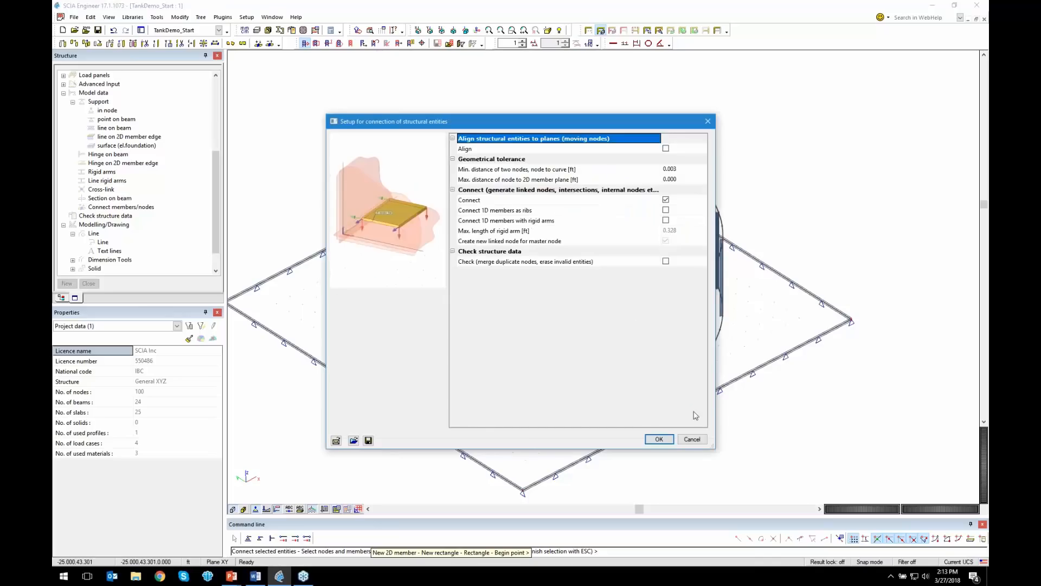
click(661, 438)
click(576, 325)
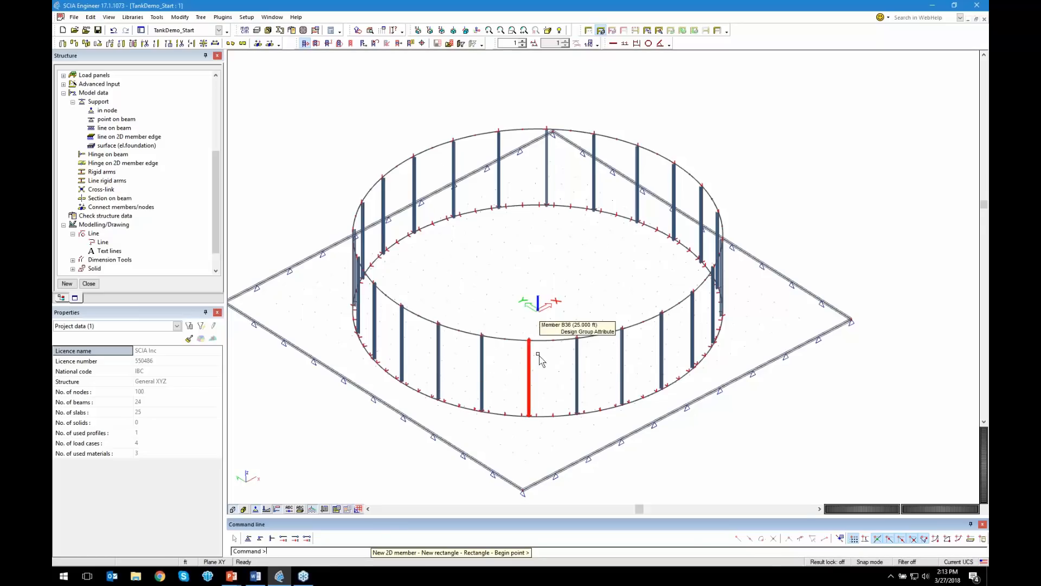
Leave the structure input and open the load case manager
shift+right_drag(542, 355, 613, 323)
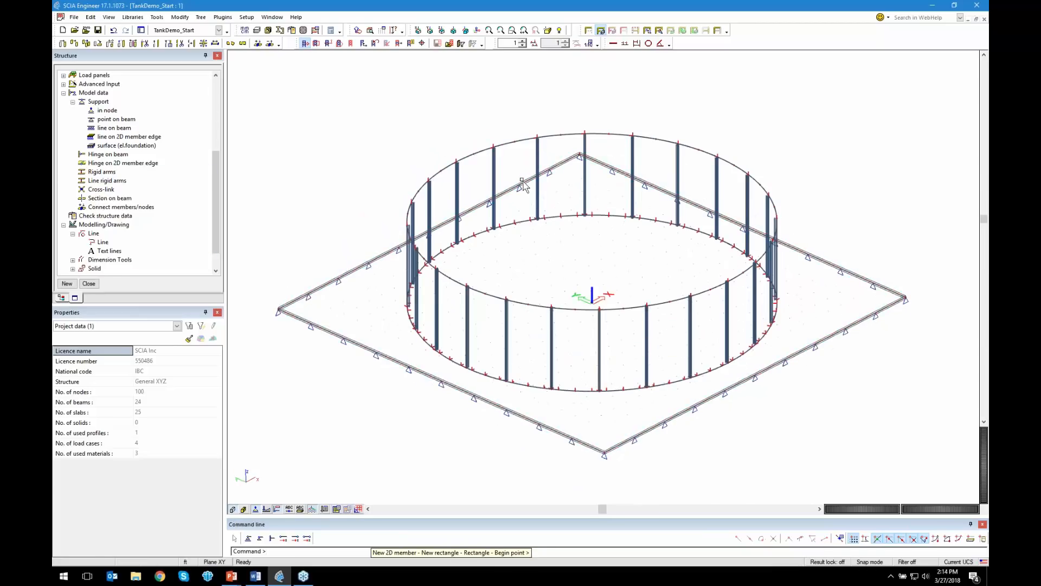
click(88, 283)
ctrl+right_drag(459, 223, 458, 242)
key(Escape)
key(Down)
key(Down)
key(Down)
key(Return)
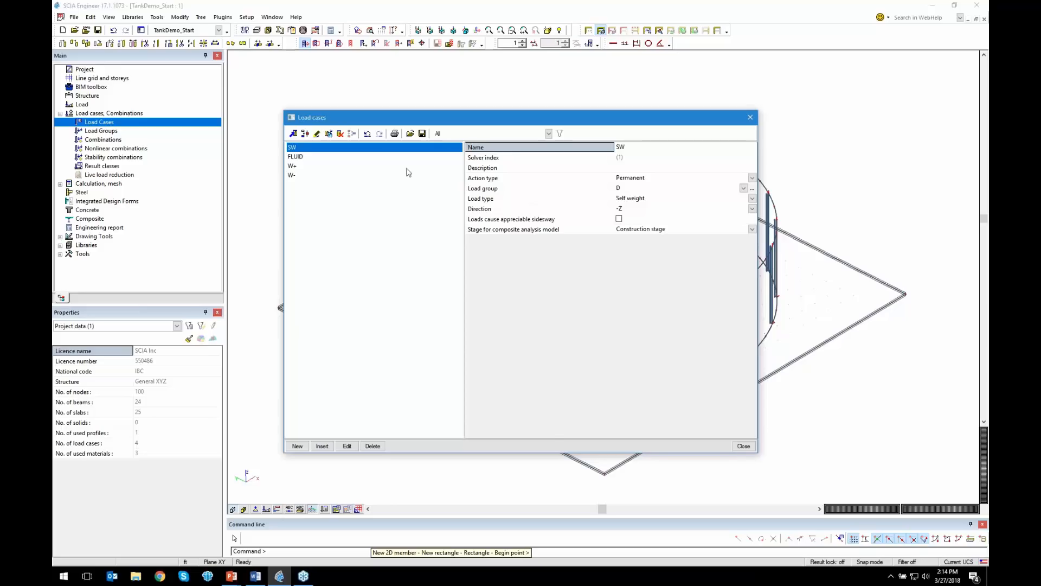
Review the settings of the FLUID, W+ and W- load cases and close the load case manager
click(330, 158)
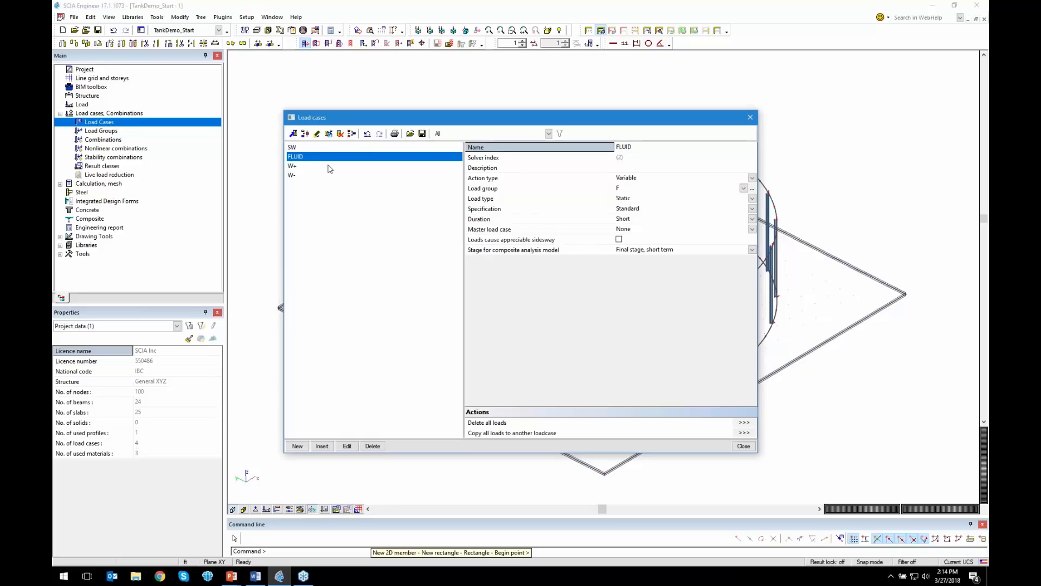
click(325, 166)
click(323, 173)
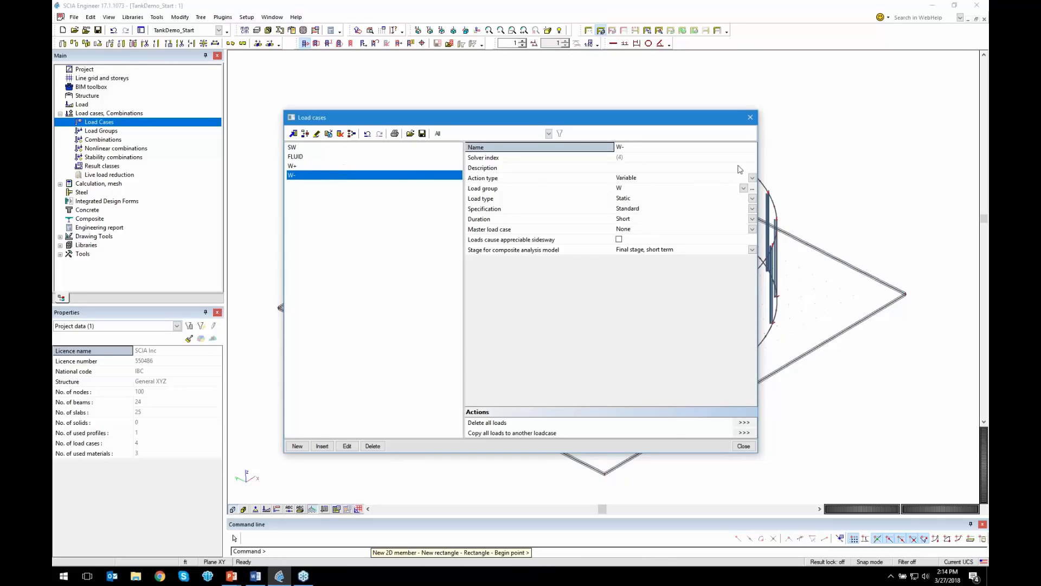
click(325, 156)
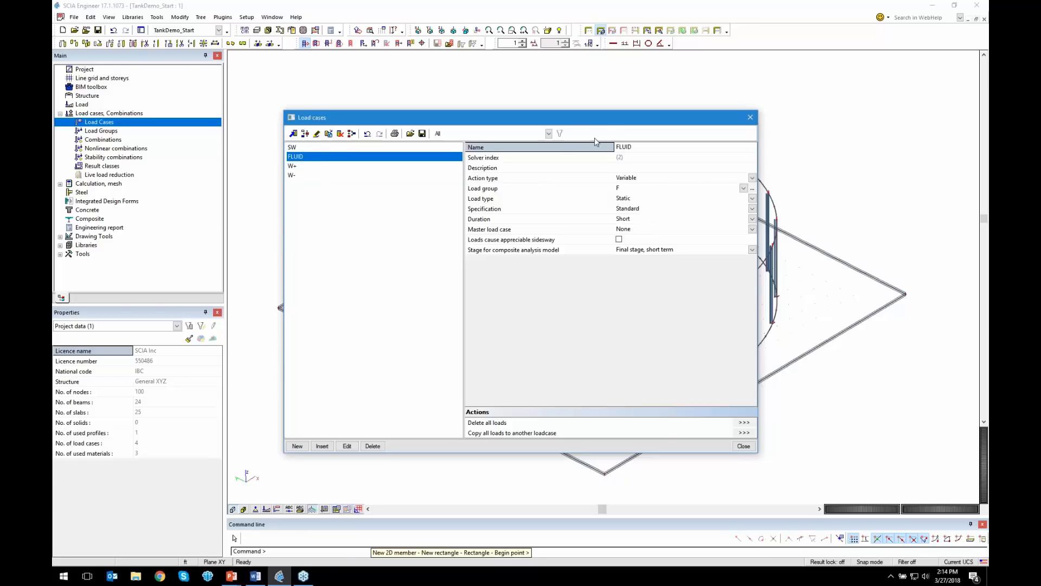
click(751, 116)
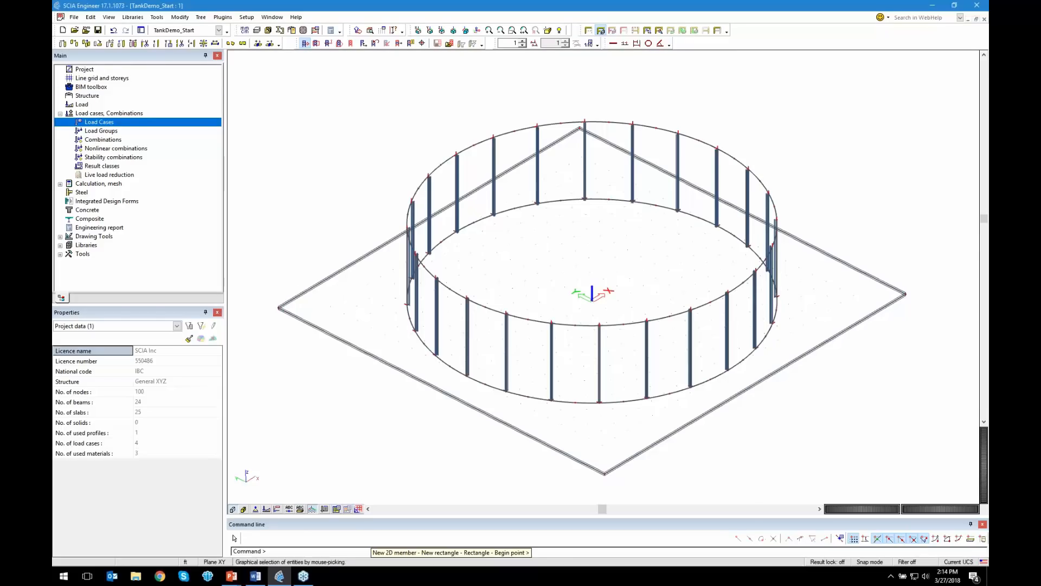
Start load input for the FLUID load case and delete its existing free surface loads
click(81, 104)
click(130, 72)
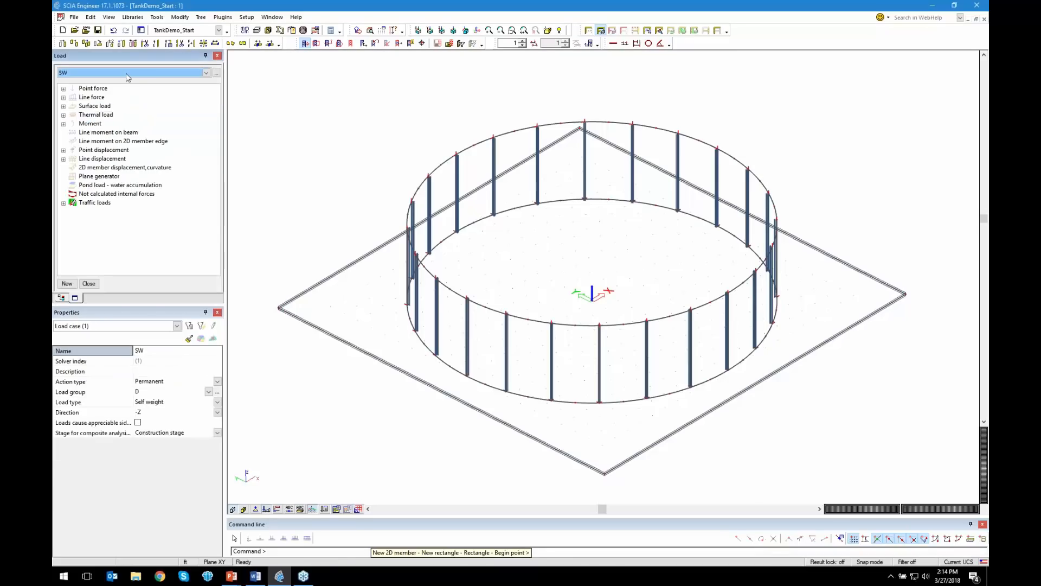
click(108, 98)
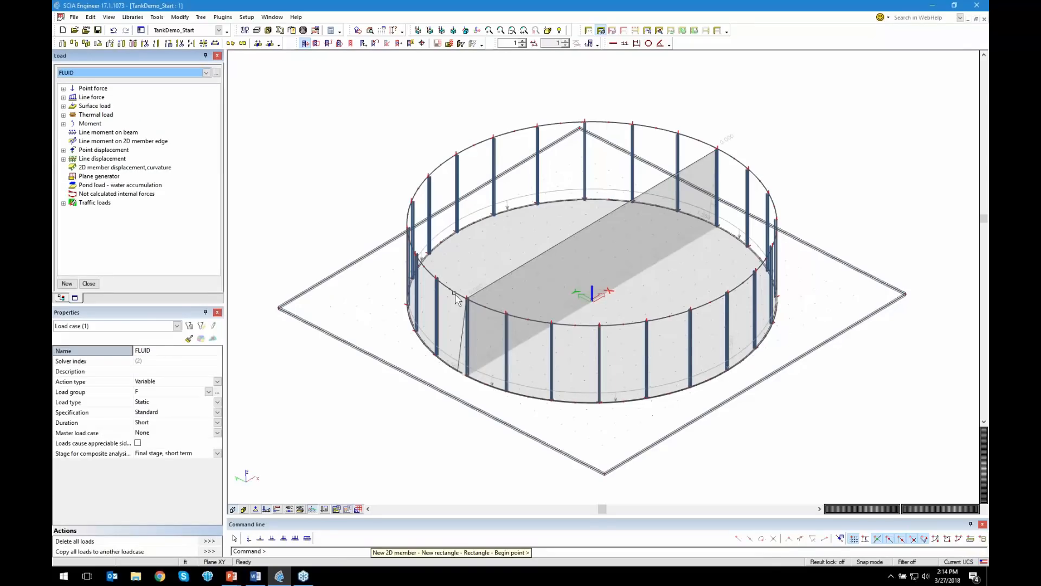
click(495, 287)
key(Delete)
key(Return)
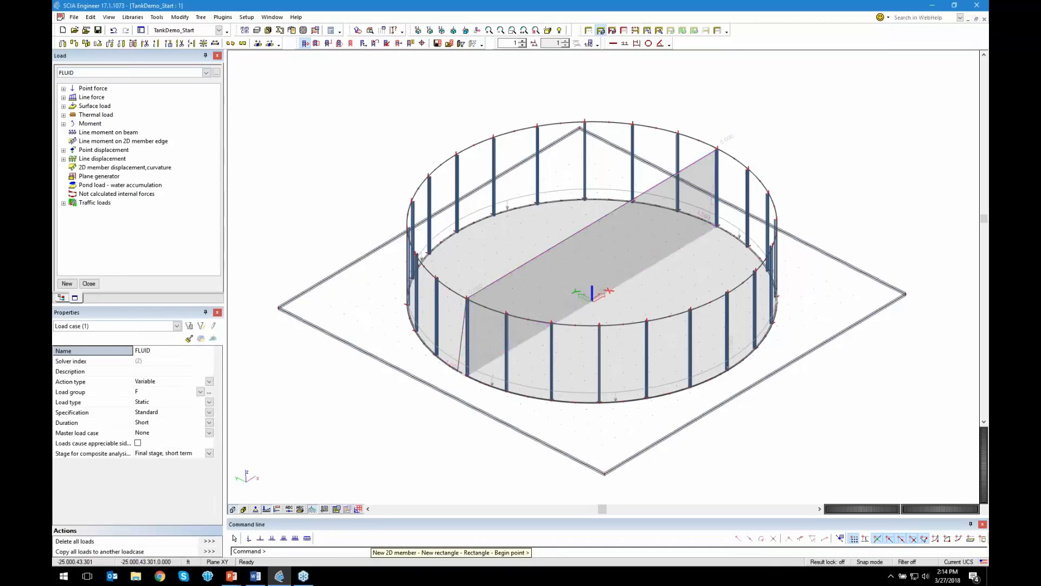
click(483, 225)
key(Delete)
Set the working coordinate system vertical and orthogonal to Y
mouse_move(543, 352)
ctrl+right_down()
mouse_move(624, 364)
mouse_move(578, 326)
mouse_move(534, 340)
ctrl+right_up()
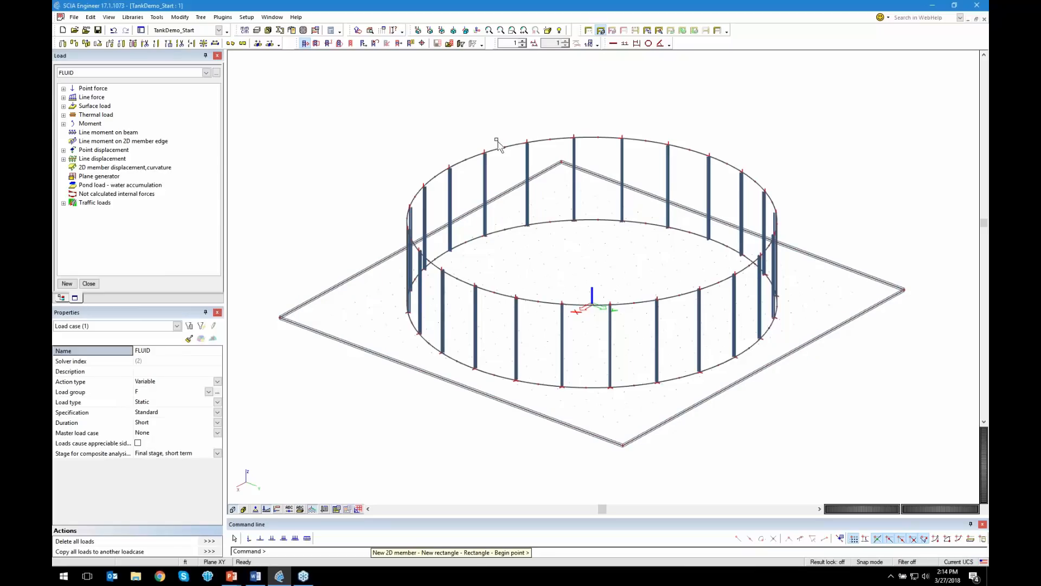
ctrl+right_drag(587, 300, 590, 305)
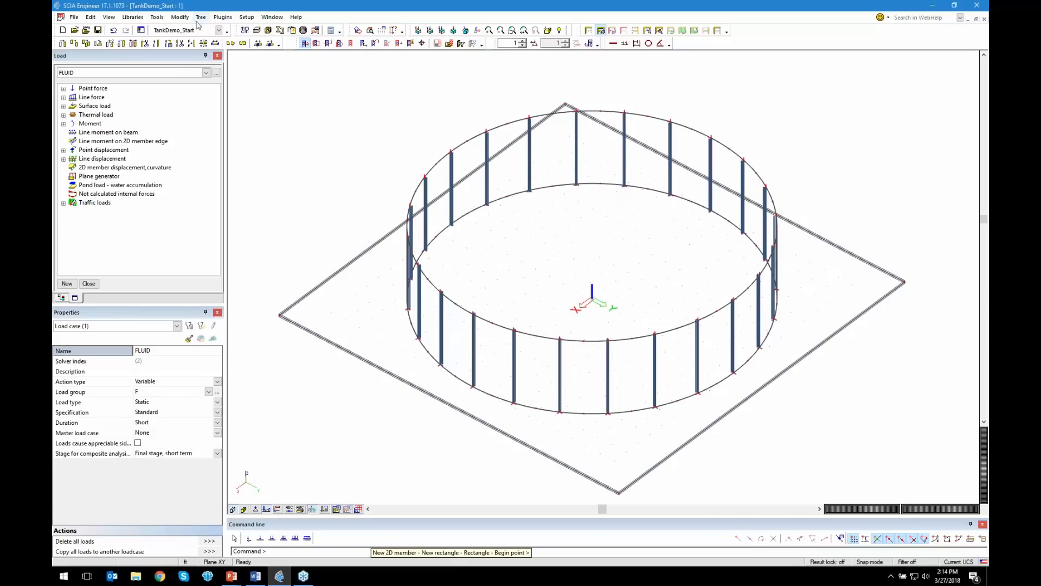
click(157, 17)
mouse_move(180, 49)
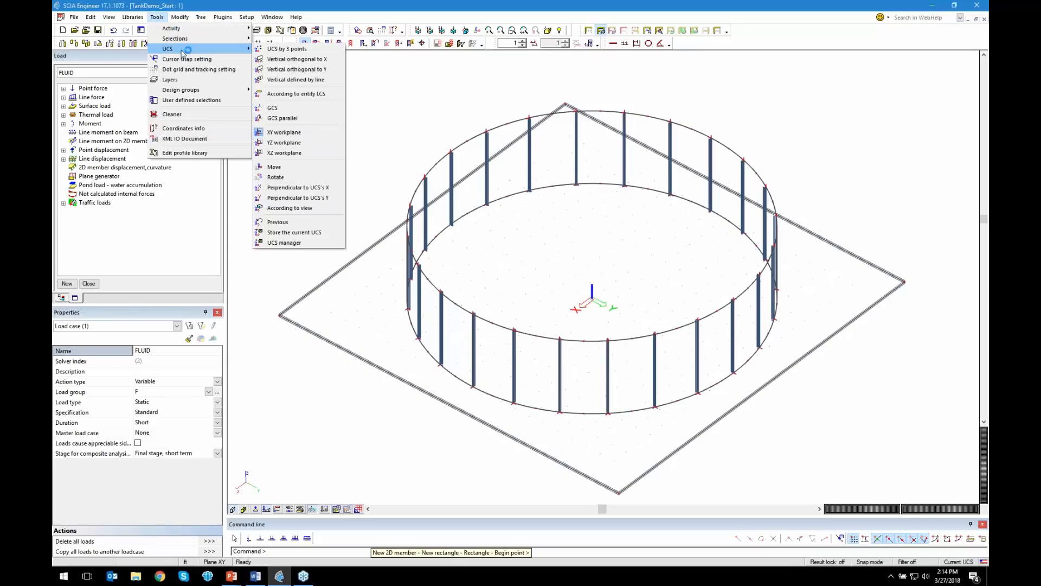
click(308, 70)
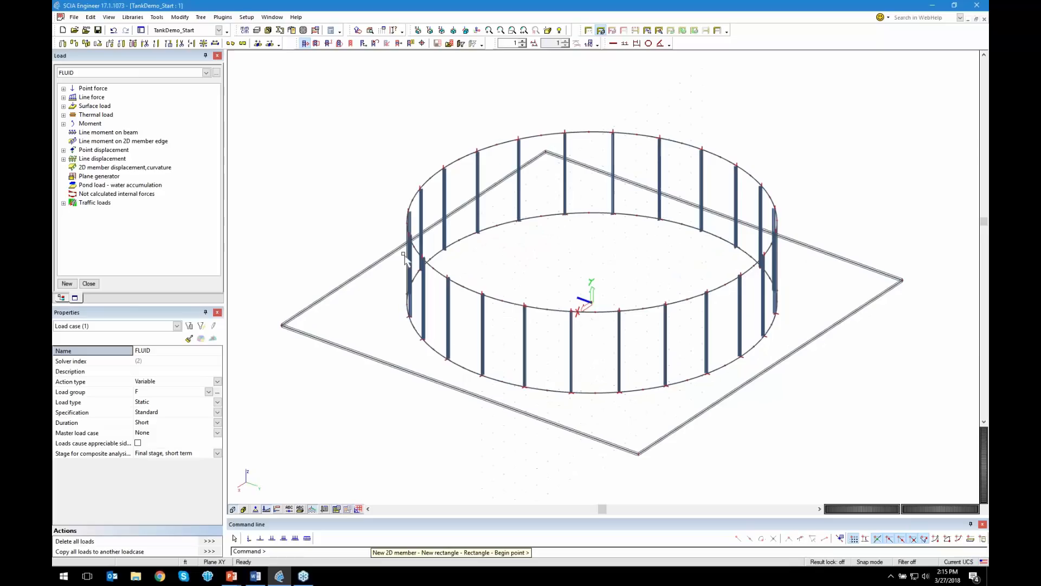
Start a new free surface load in the FLUID load case with its distribution varying in Dir Y
double_click(95, 106)
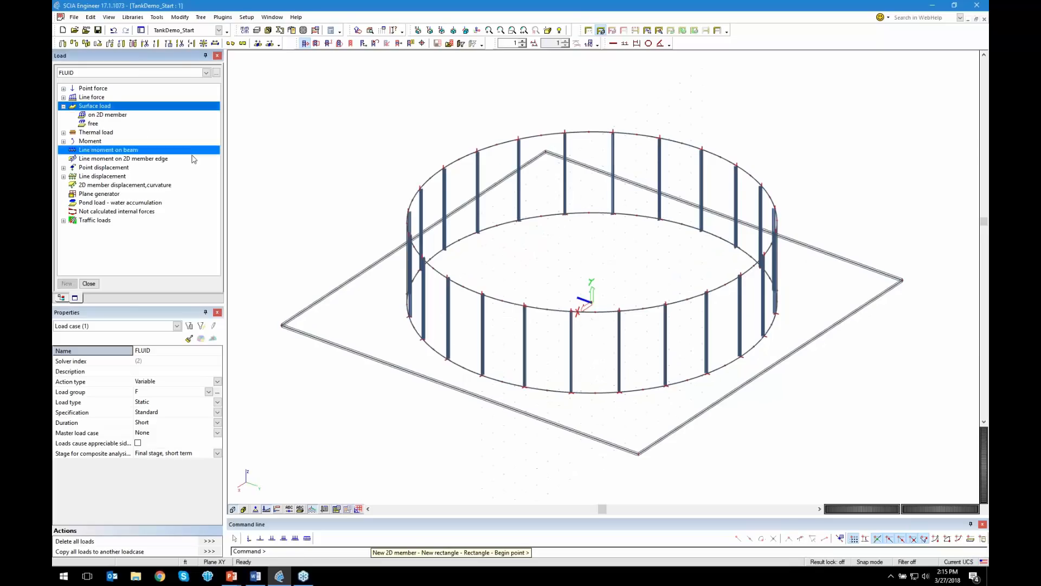
double_click(152, 124)
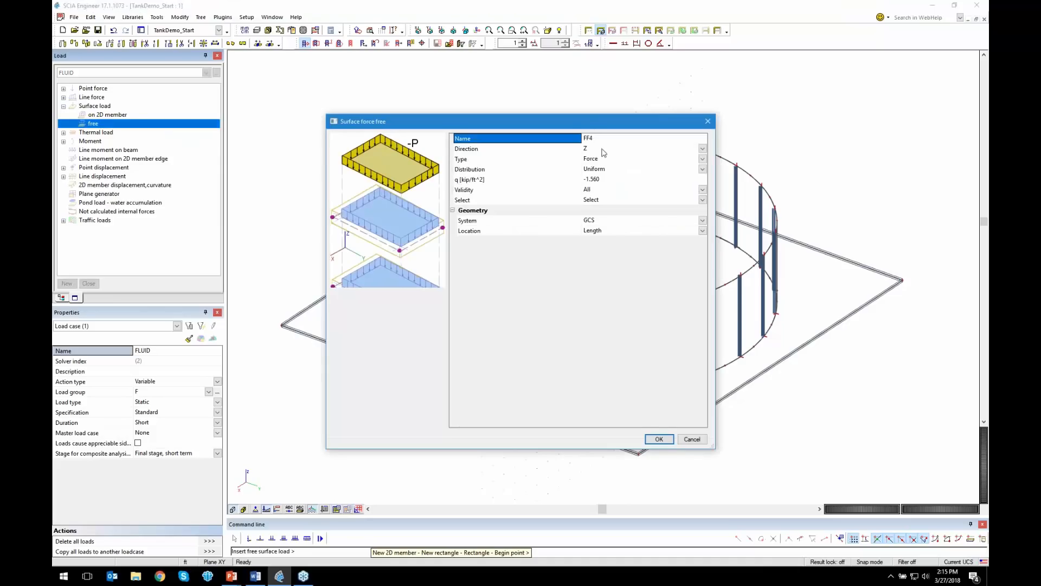
drag(590, 125, 506, 109)
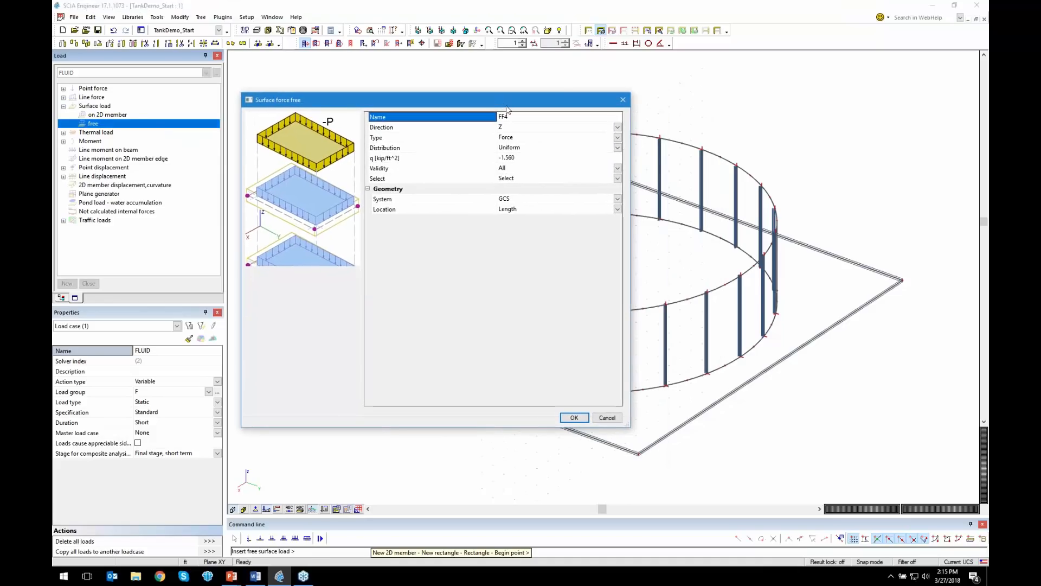
click(515, 148)
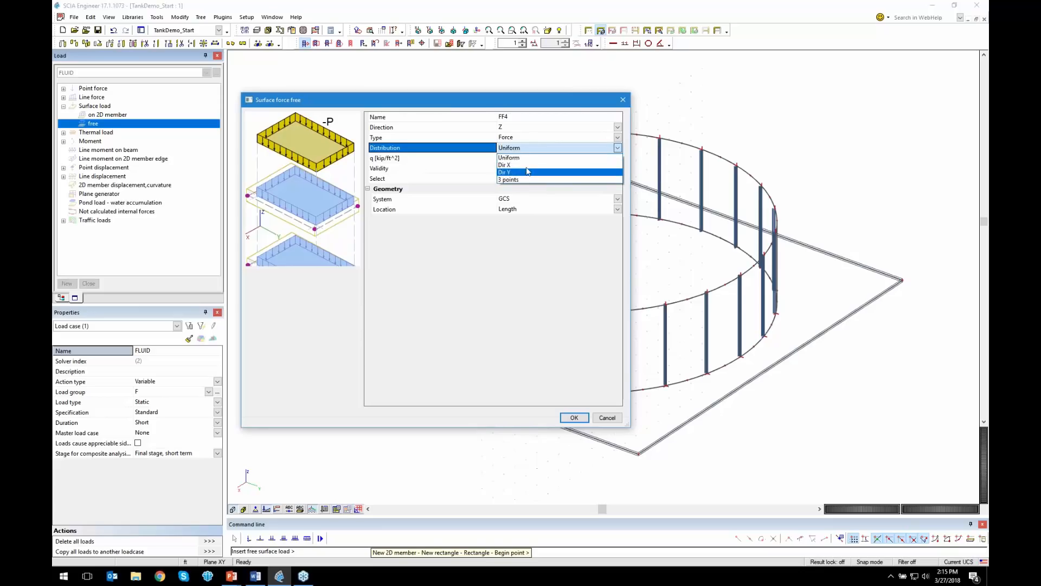
click(530, 149)
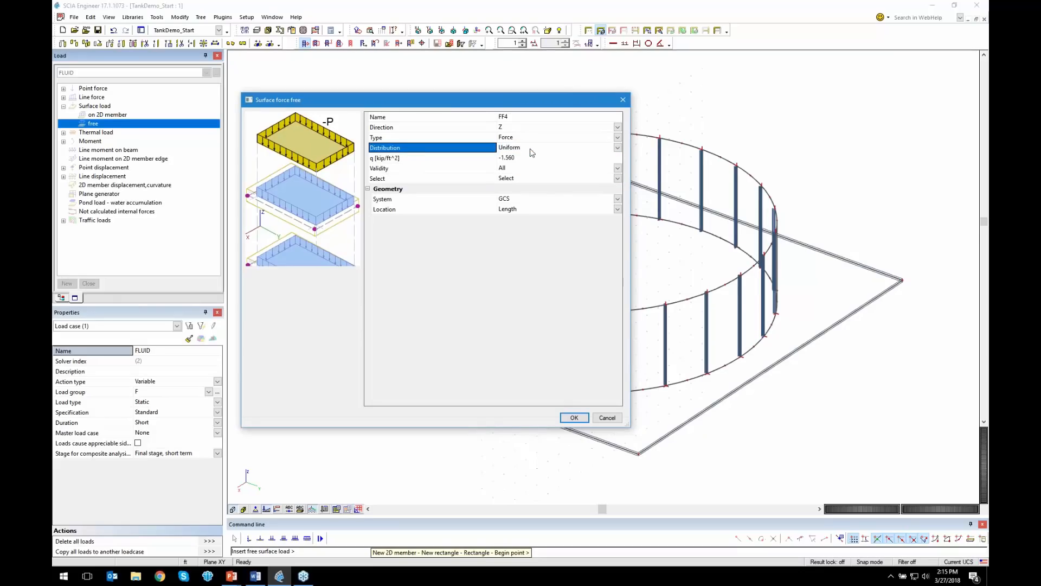
click(530, 149)
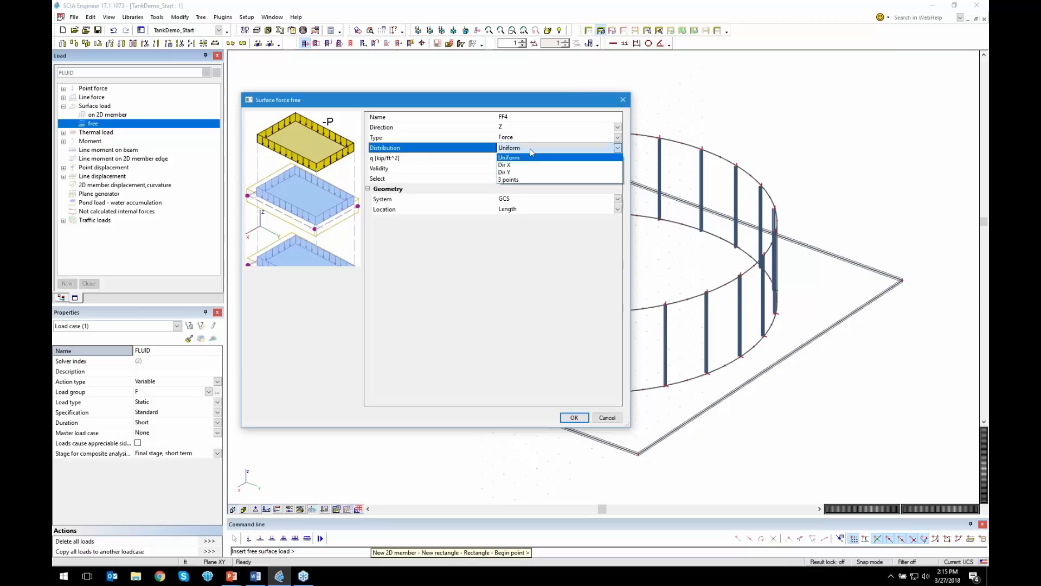
click(531, 173)
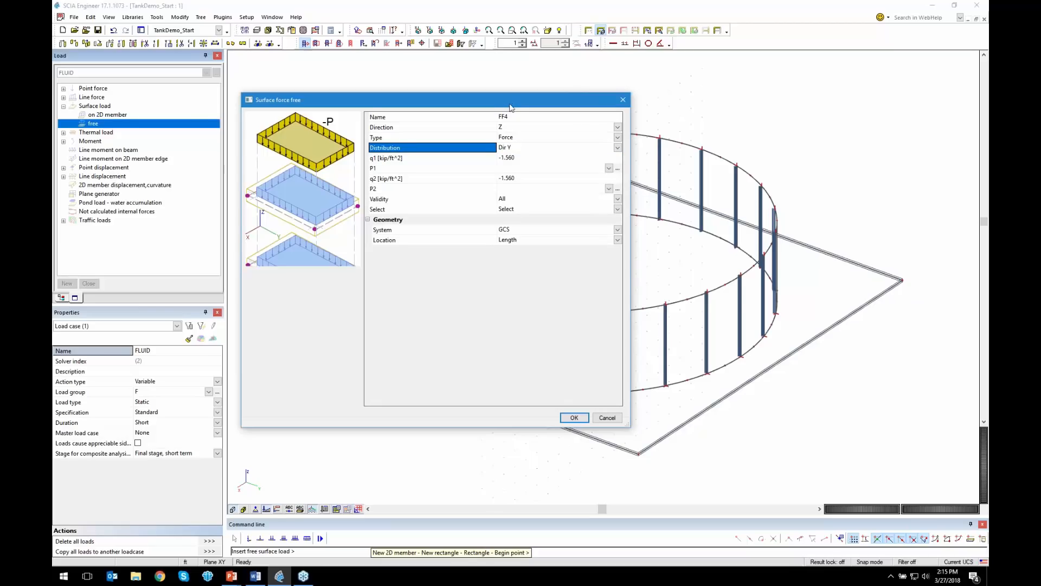
drag(511, 108, 573, 342)
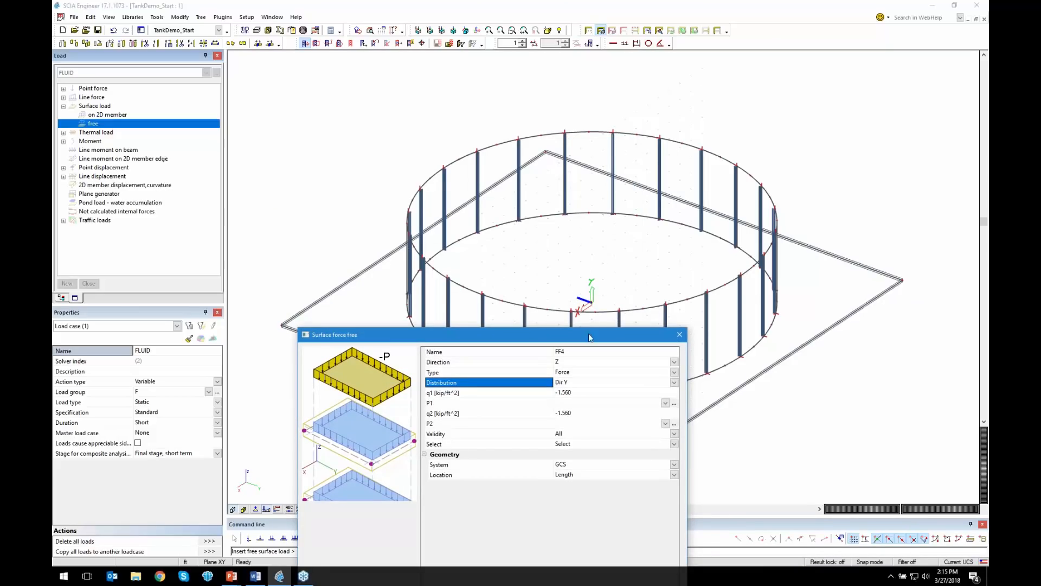
drag(591, 334, 441, 132)
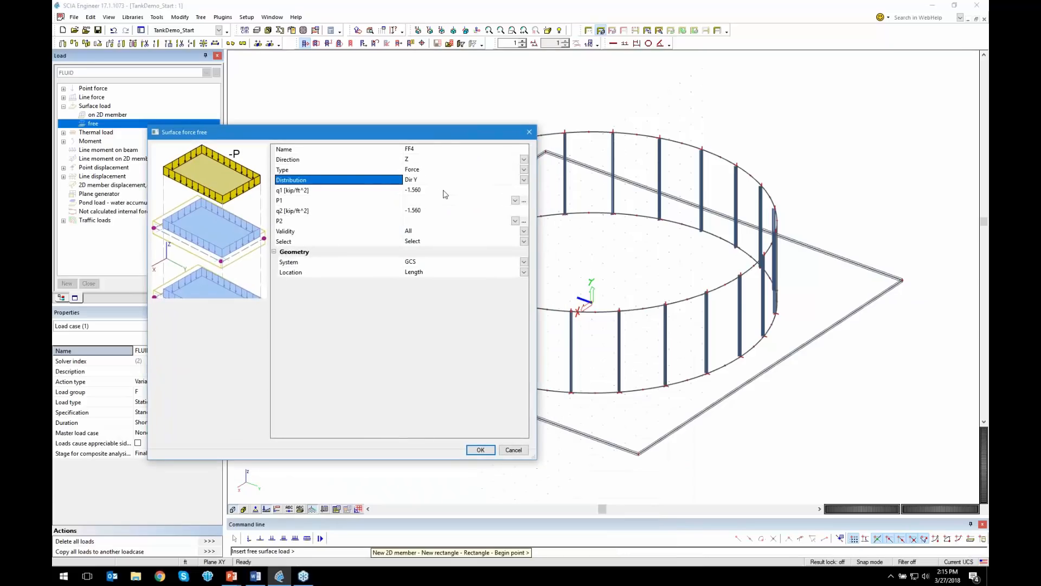
Set the load's q1 to 1.560 and q2 to 0 kip/ft^2, switch its system to Member LCS and accept the settings
click(442, 193)
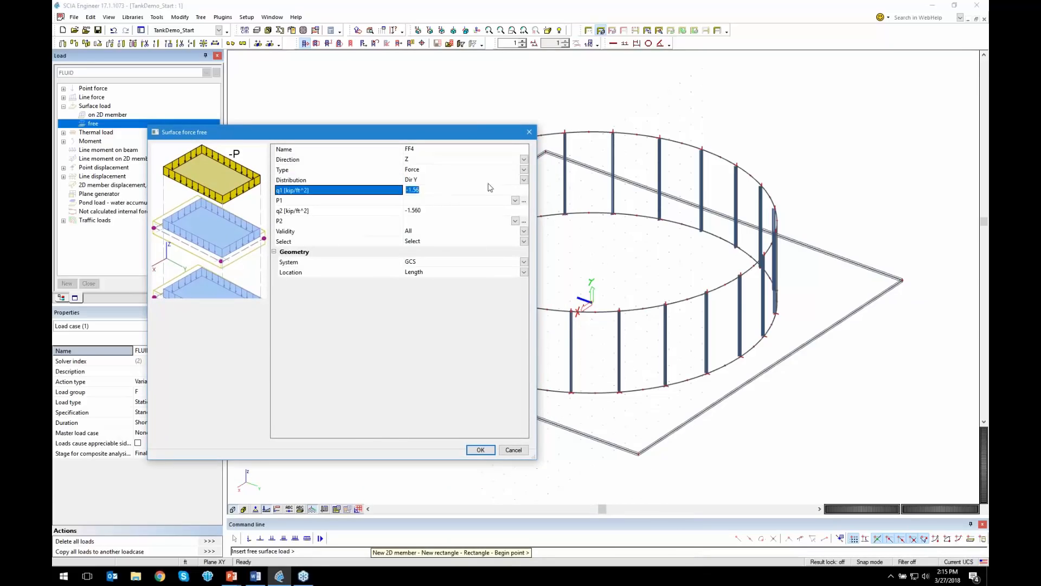
text(1.560)
key(Return)
click(457, 211)
text(0)
key(Return)
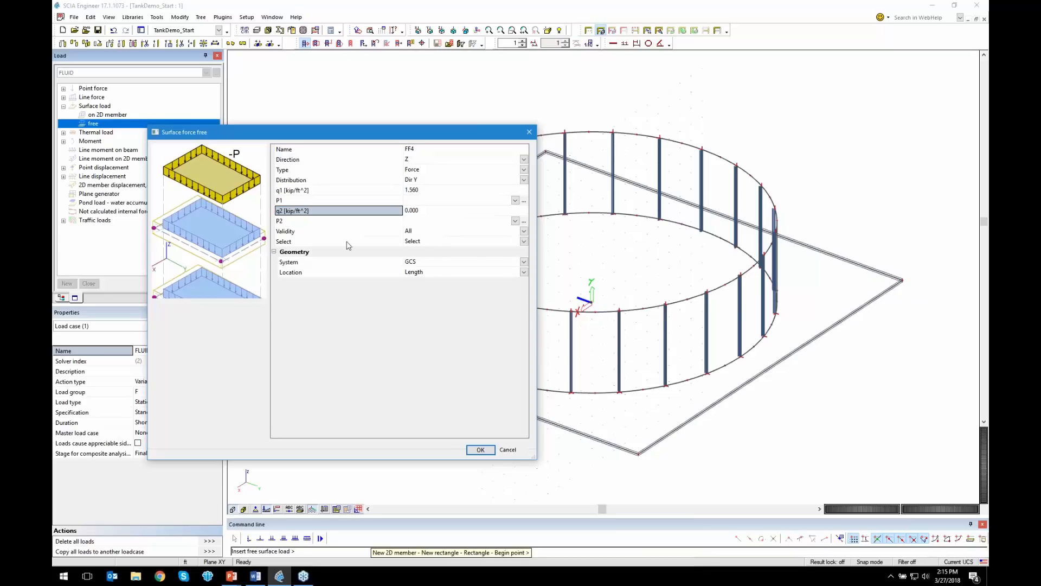
click(432, 263)
click(436, 280)
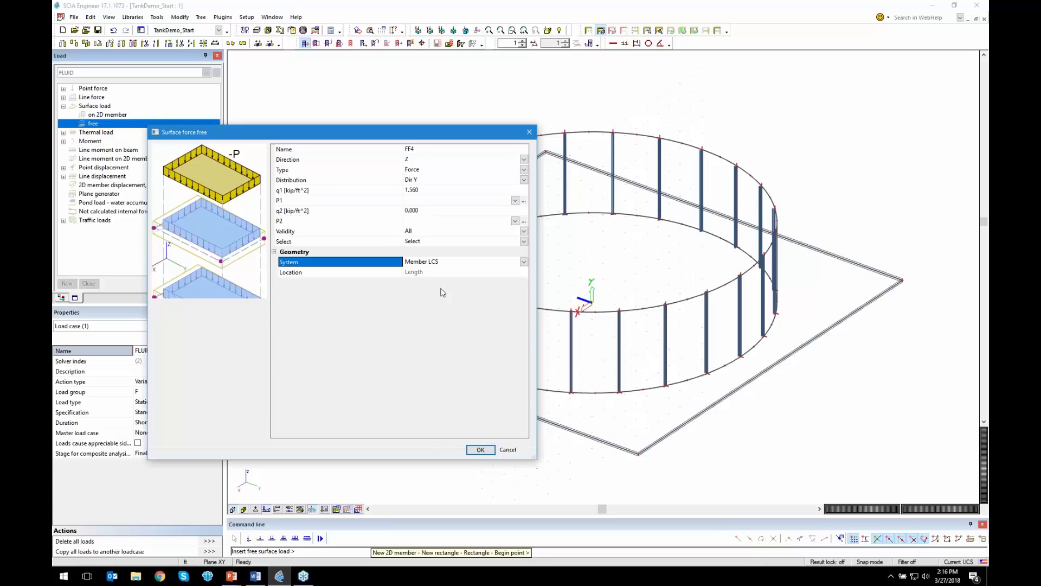
click(480, 449)
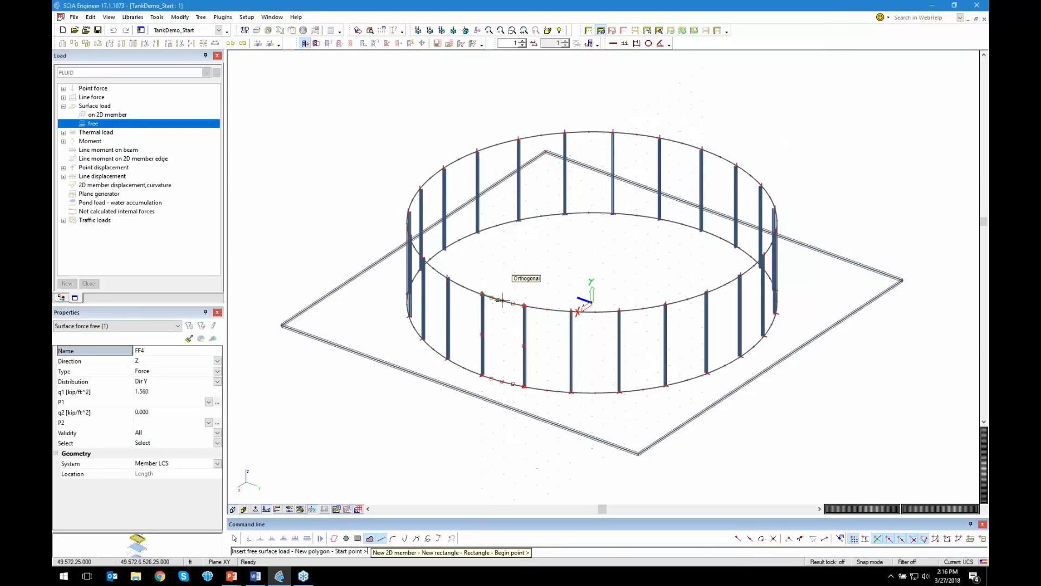
Draw the load area as a vertical rectangle 20 ft high across the tank's diameter, snapping to the ends of two opposite stiffeners
click(482, 293)
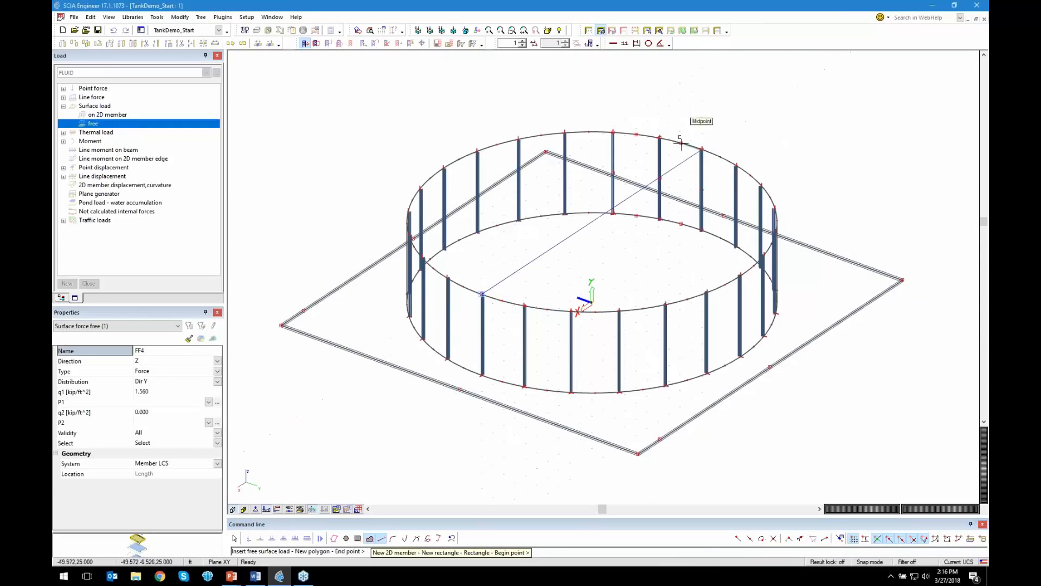
click(701, 149)
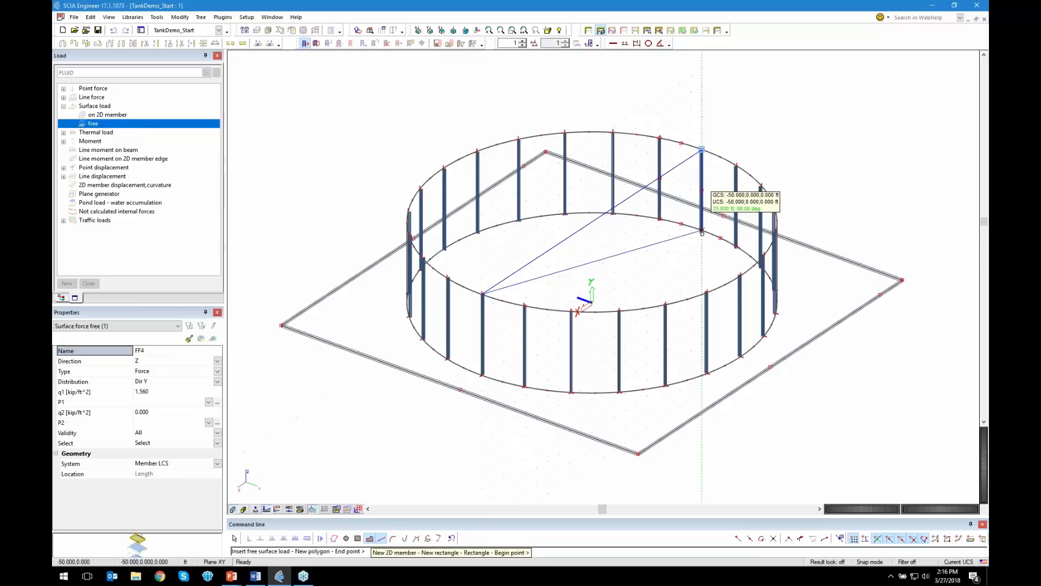
click(482, 375)
key(Escape)
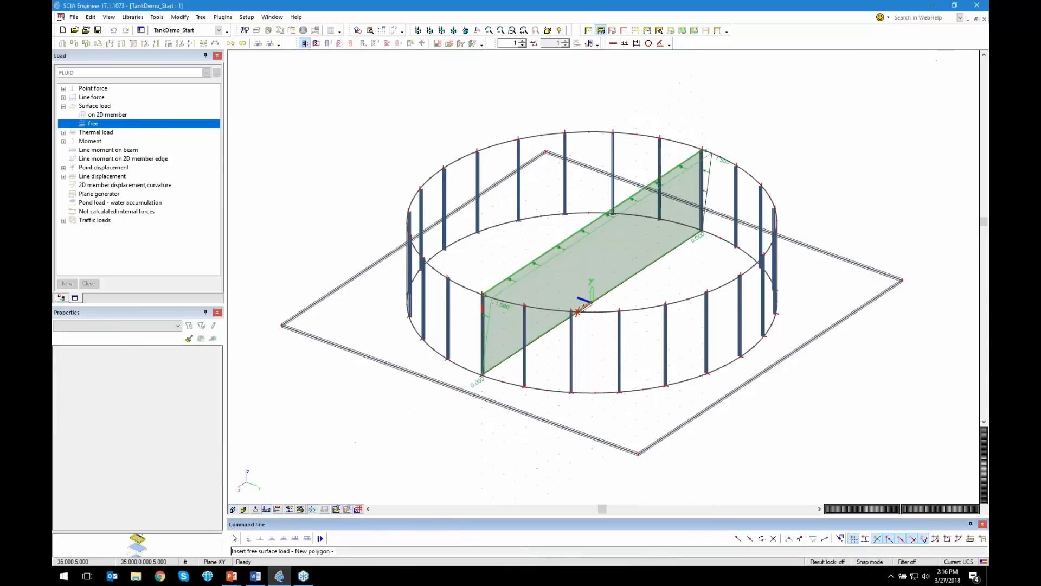
key(Escape)
Set the free surface load's q2 to 1.560 and q1 to 0 kip/ft^2 and clear the selection
click(515, 287)
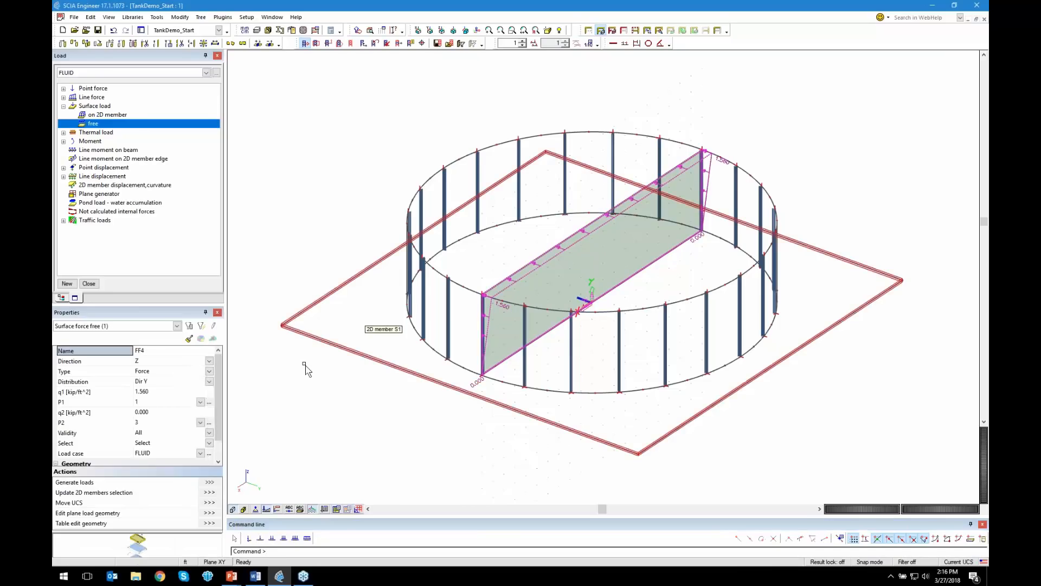
click(162, 395)
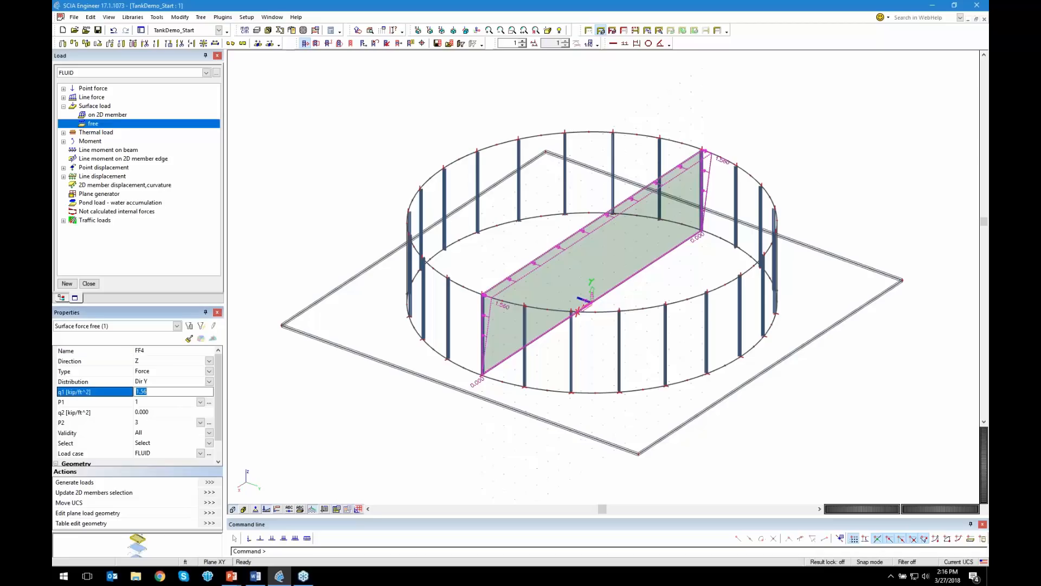
click(165, 413)
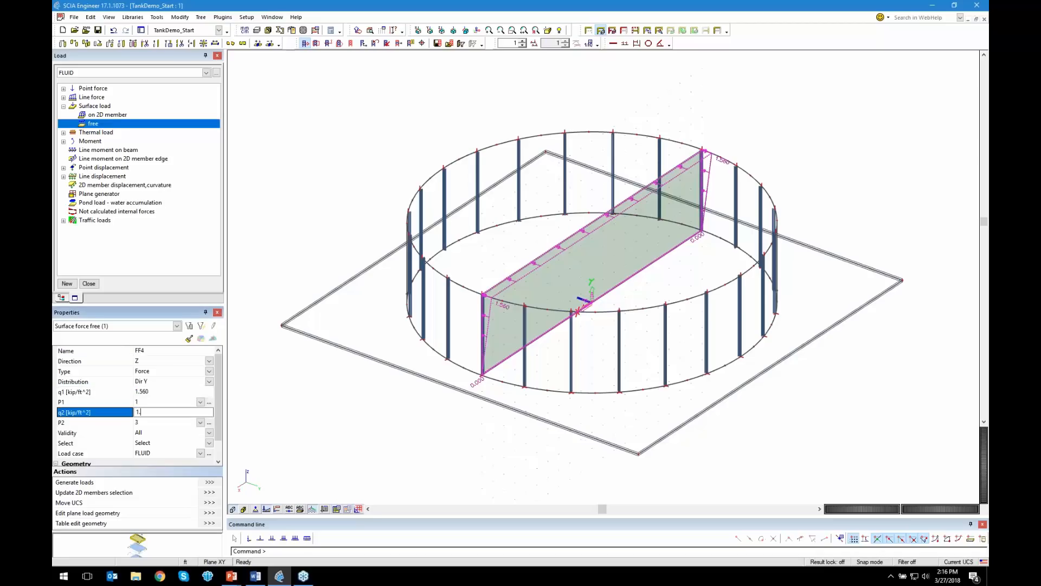
key(Return)
click(163, 392)
text(0)
key(Return)
ctrl+right_drag(558, 320, 565, 291)
key(Escape)
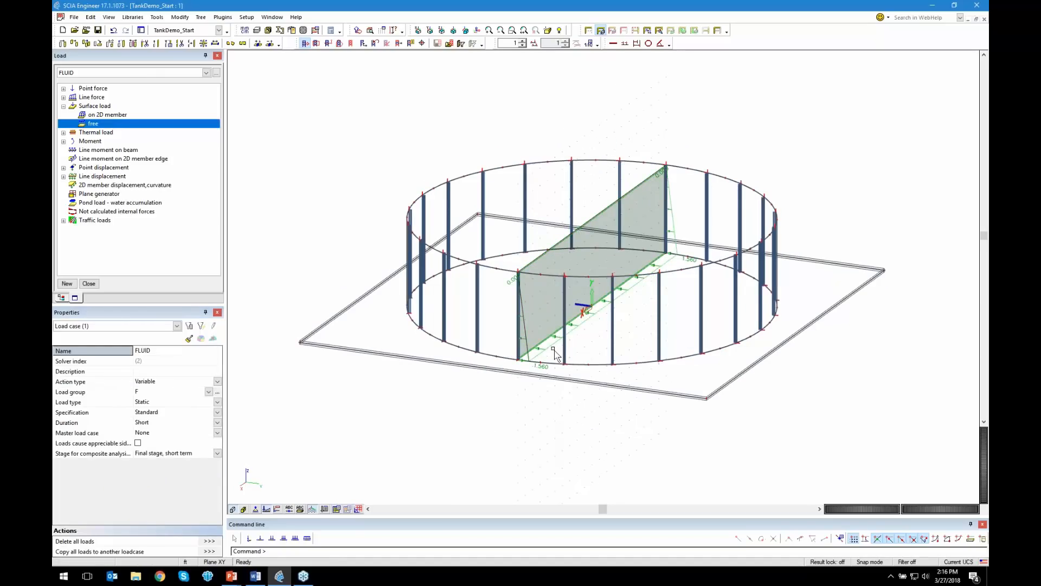
Update the free surface load's 2D member selection to include all the circular wall panels
click(551, 312)
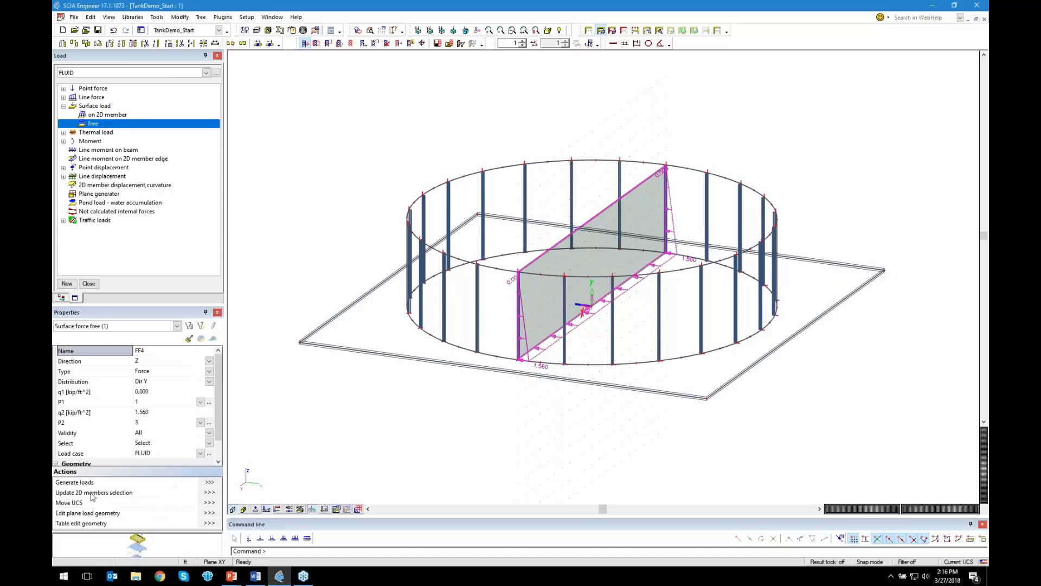
click(210, 492)
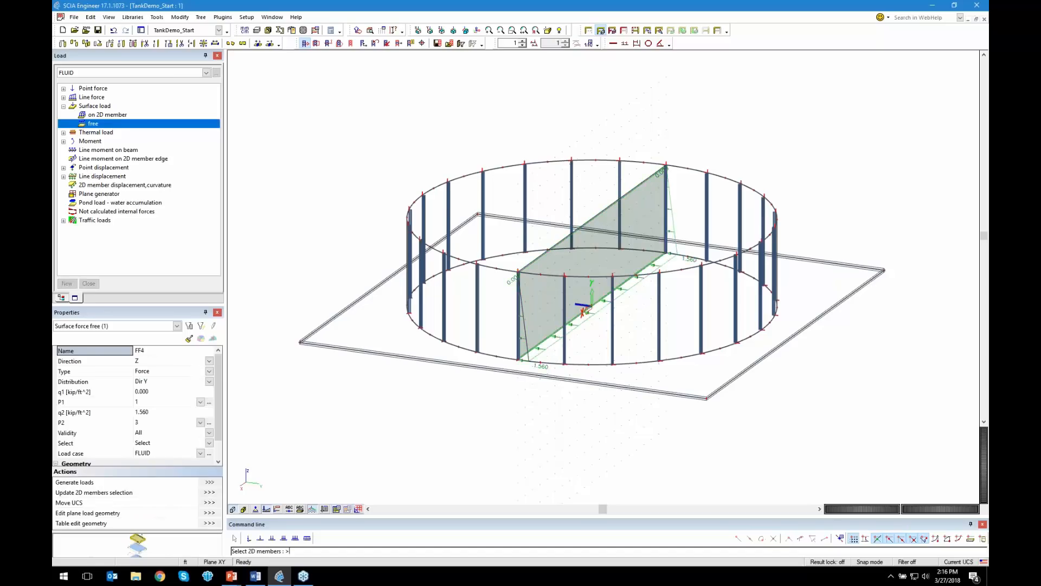
drag(835, 265, 303, 211)
right_click(303, 212)
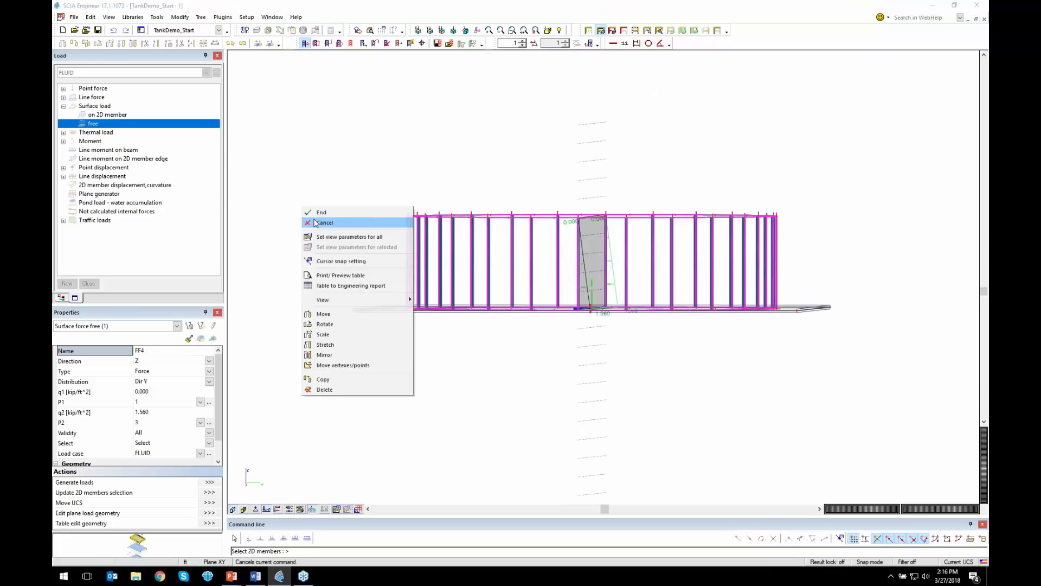
click(312, 212)
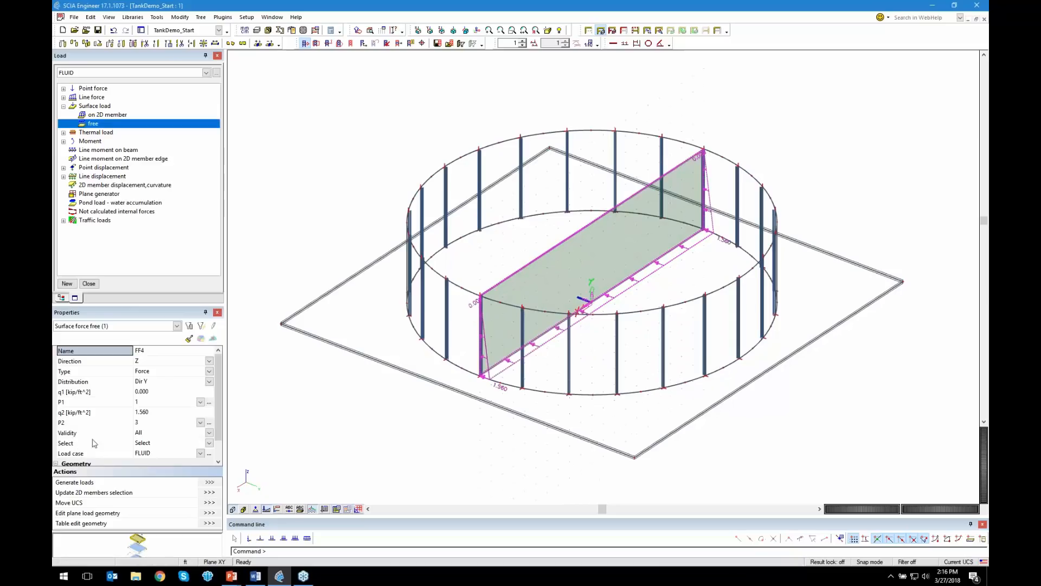
Examine the validity setting of the fluid load and the hydrostatic pressure distribution around the circular walls
click(169, 433)
click(167, 432)
click(167, 432)
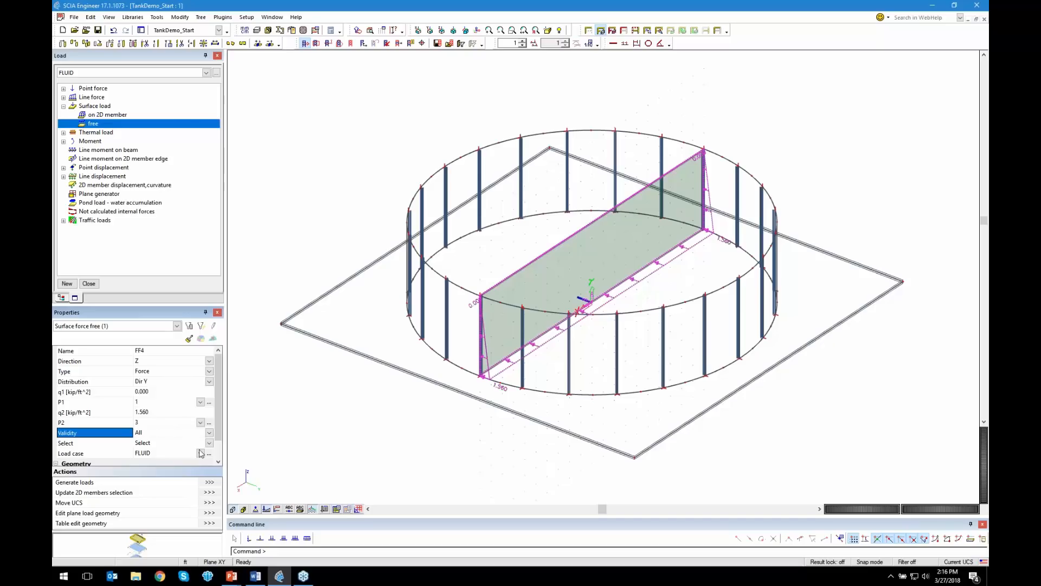
key(Escape)
ctrl+right_drag(581, 291, 574, 317)
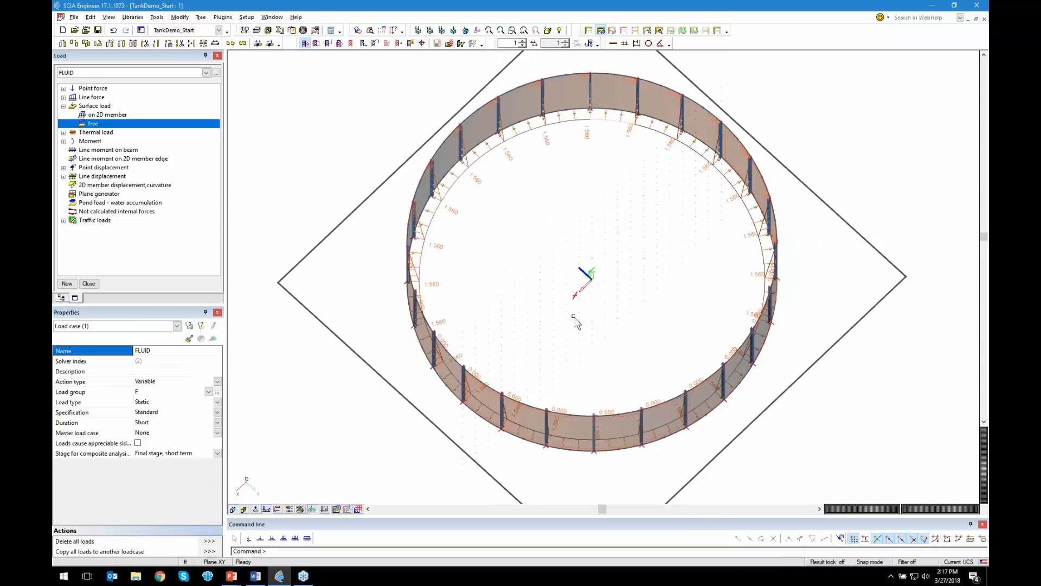
ctrl+right_drag(576, 322, 580, 283)
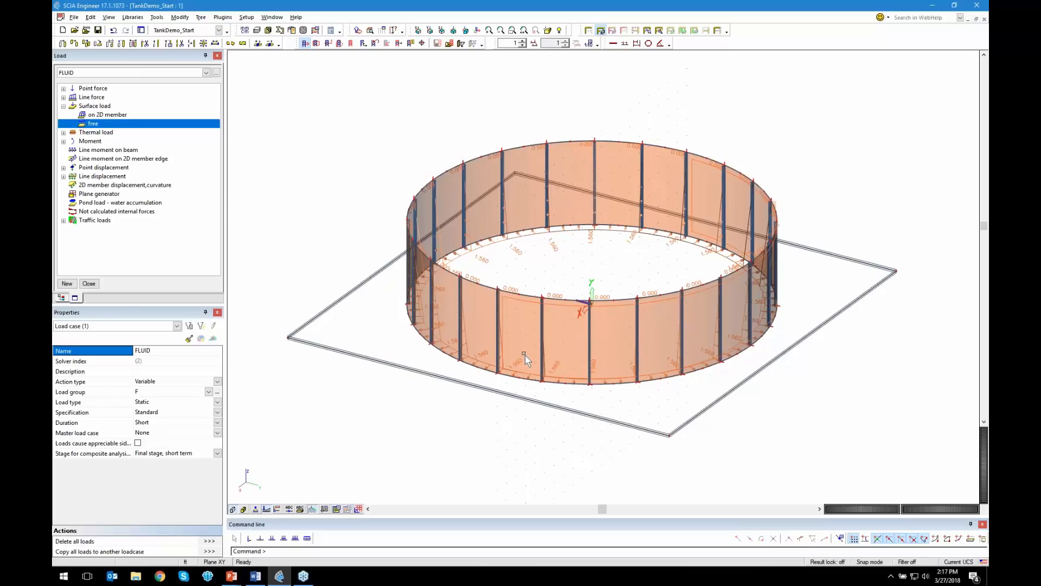
mouse_move(506, 354)
ctrl+right_down()
mouse_move(450, 296)
mouse_move(467, 298)
ctrl+right_up()
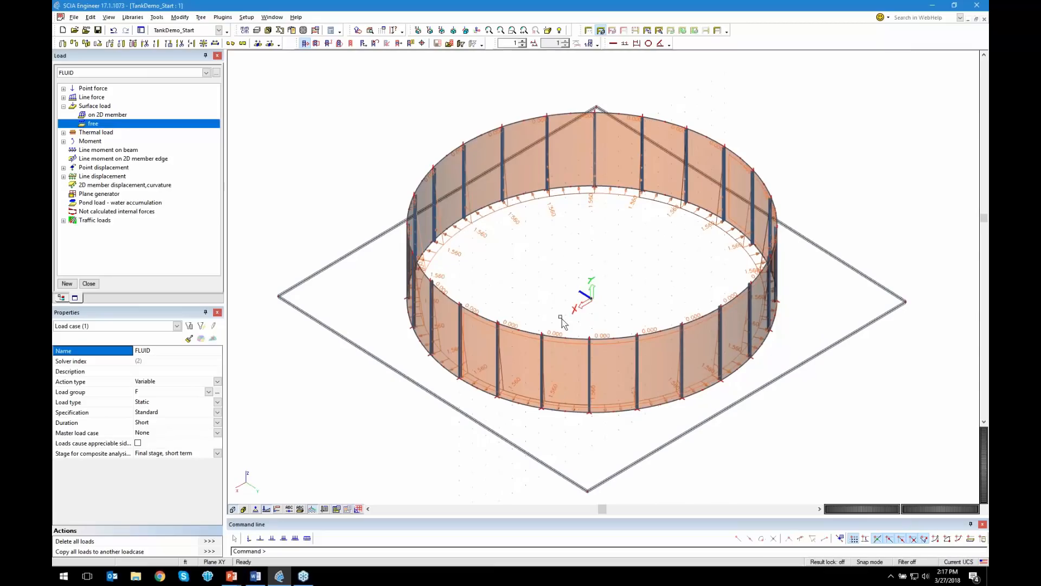
mouse_move(567, 316)
ctrl+right_down()
mouse_move(584, 307)
mouse_move(534, 289)
ctrl+right_up()
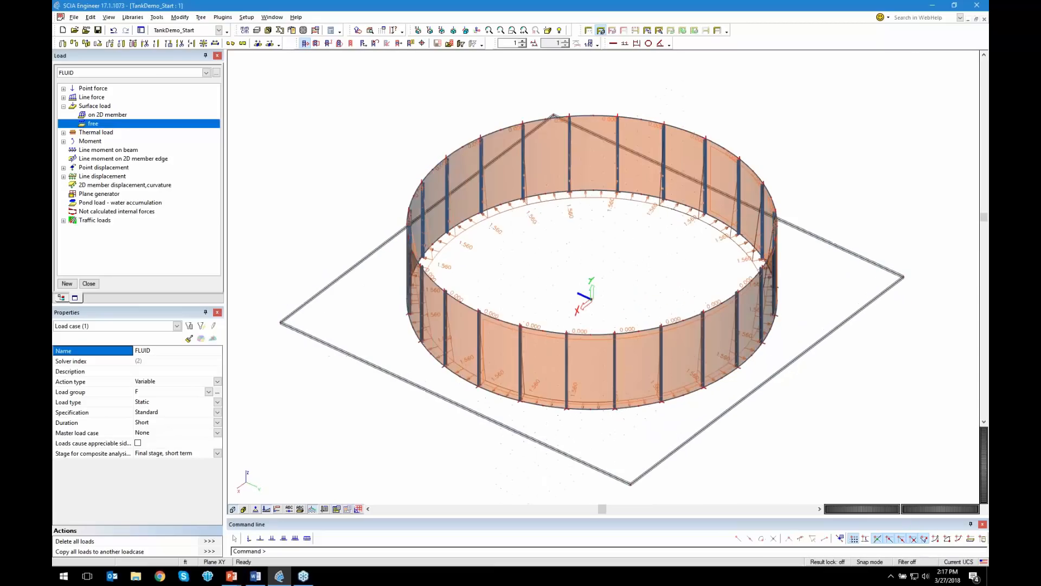
Define a new free surface load in FLUID with Uniform distribution, q of -1.56 kip/ft^2 and the GCS system, and accept it
double_click(93, 124)
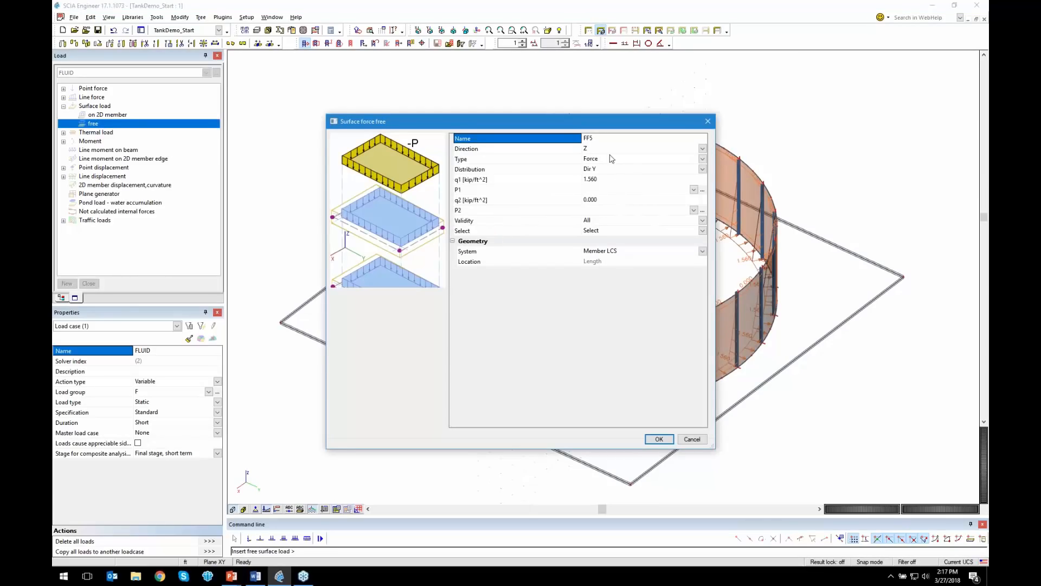
click(611, 173)
click(623, 190)
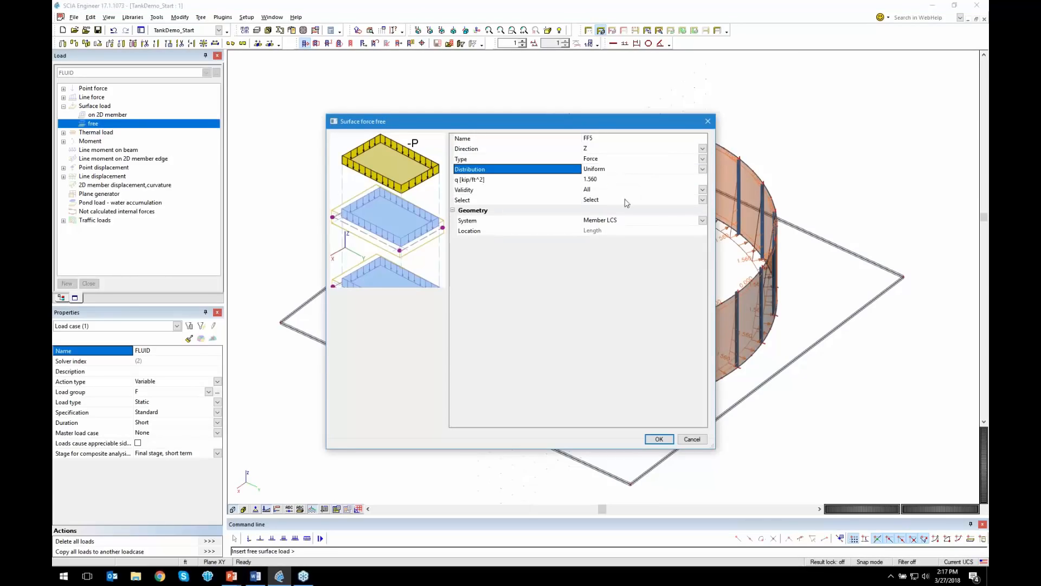
click(618, 222)
click(616, 232)
click(611, 179)
text(-1.56)
key(Return)
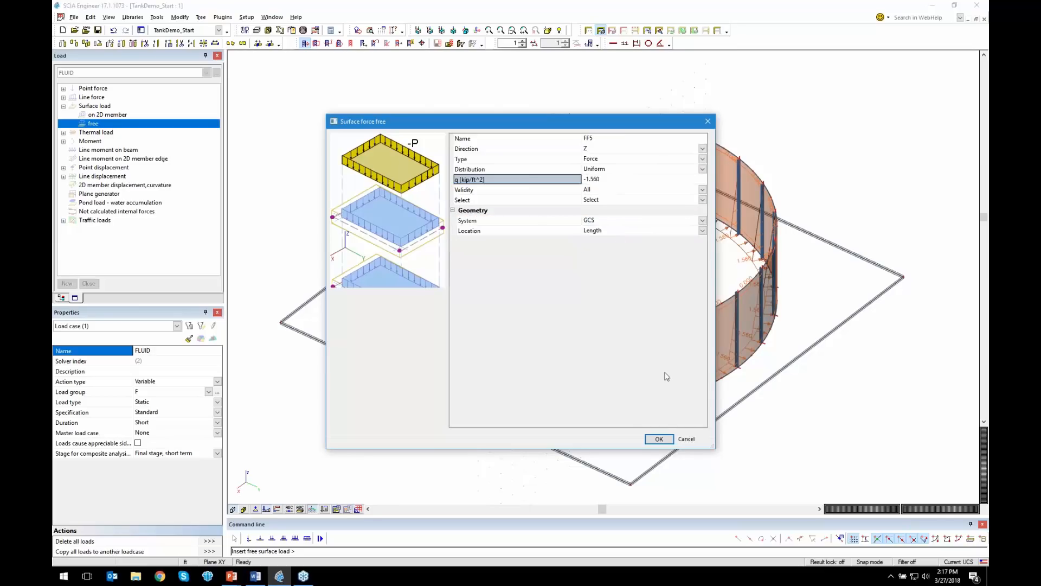
click(658, 439)
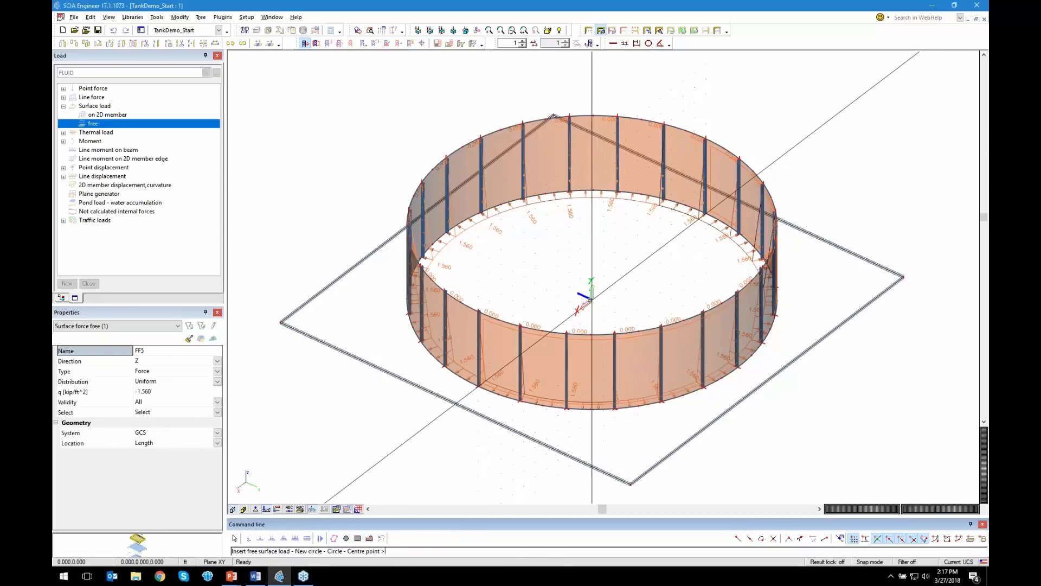
Reset the coordinate system to GCS and set the working plane to XY for drawing the load area
click(217, 562)
click(219, 562)
click(157, 17)
mouse_move(206, 47)
click(285, 109)
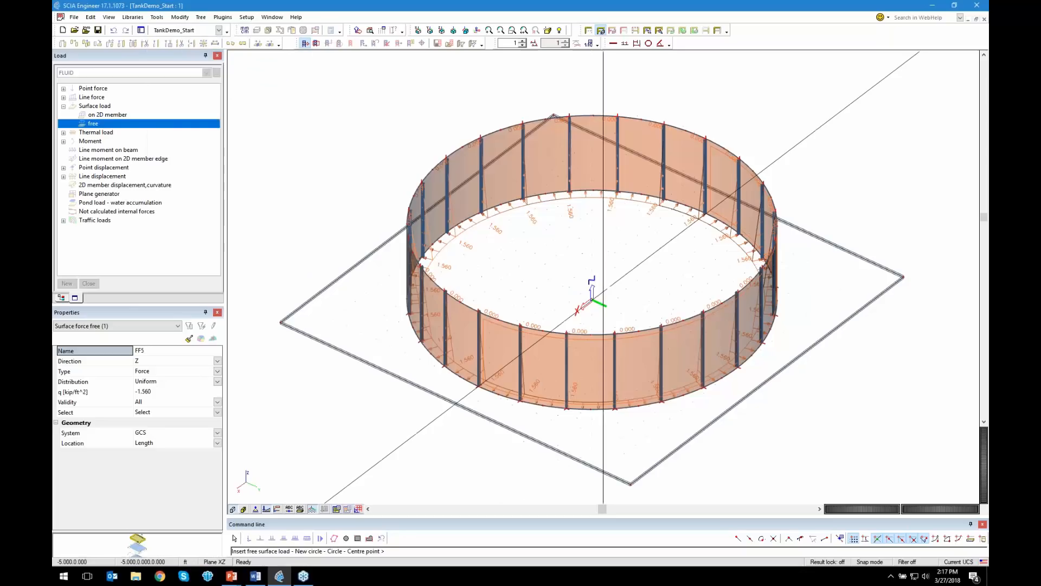
click(218, 561)
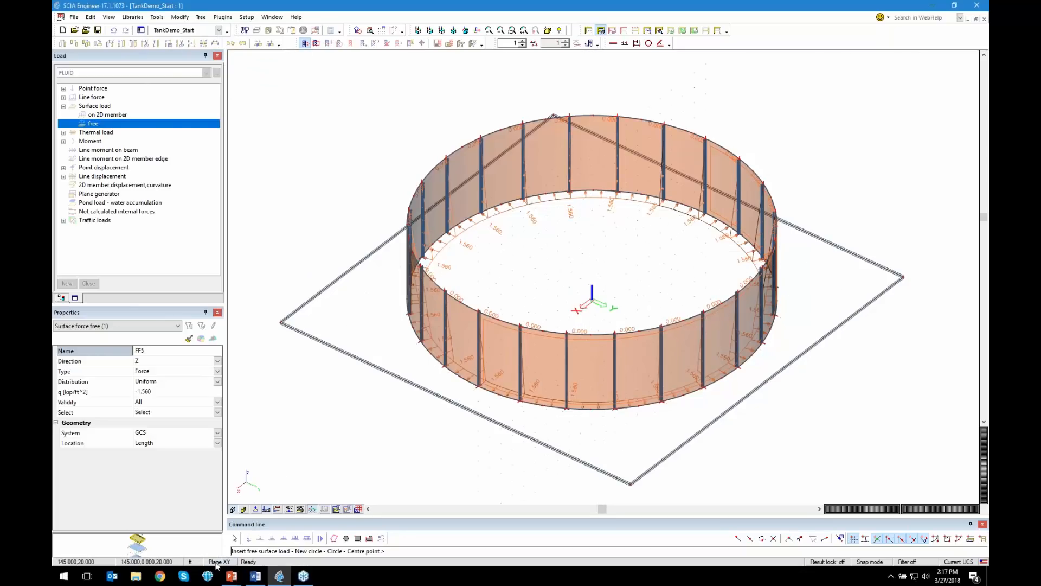
Draw the load area as a 50 ft radius circle from the tank's centre to a stiffener's base, and clear the selection
click(592, 298)
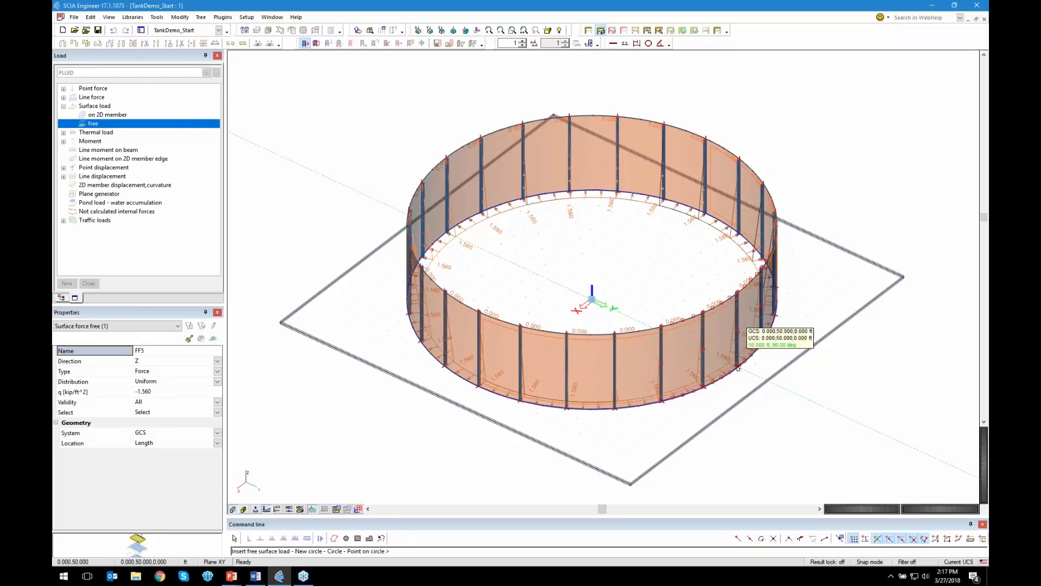
click(739, 370)
key(Escape)
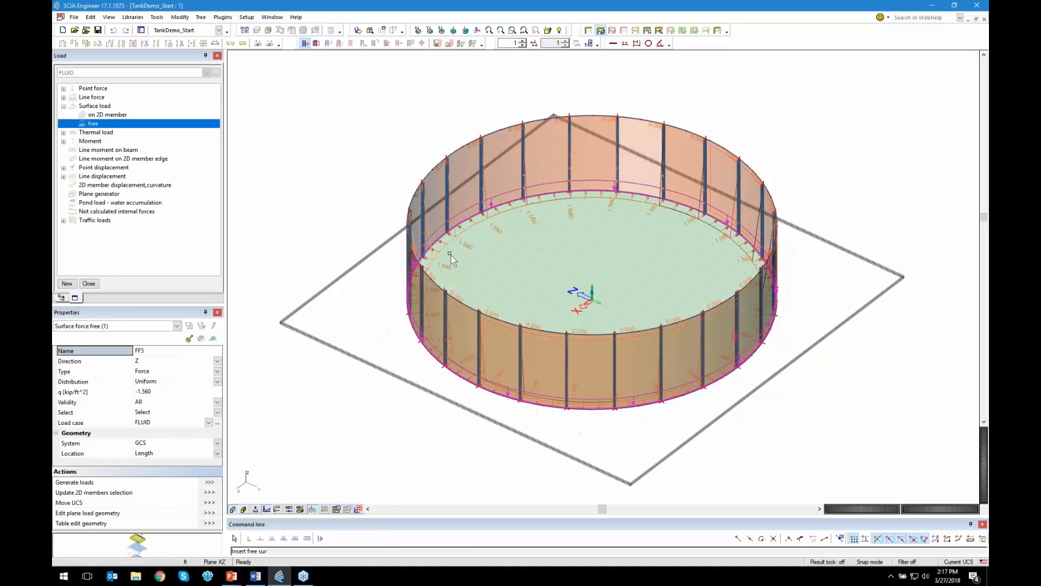
key(Escape)
ctrl+right_drag(532, 265, 587, 314)
key(Escape)
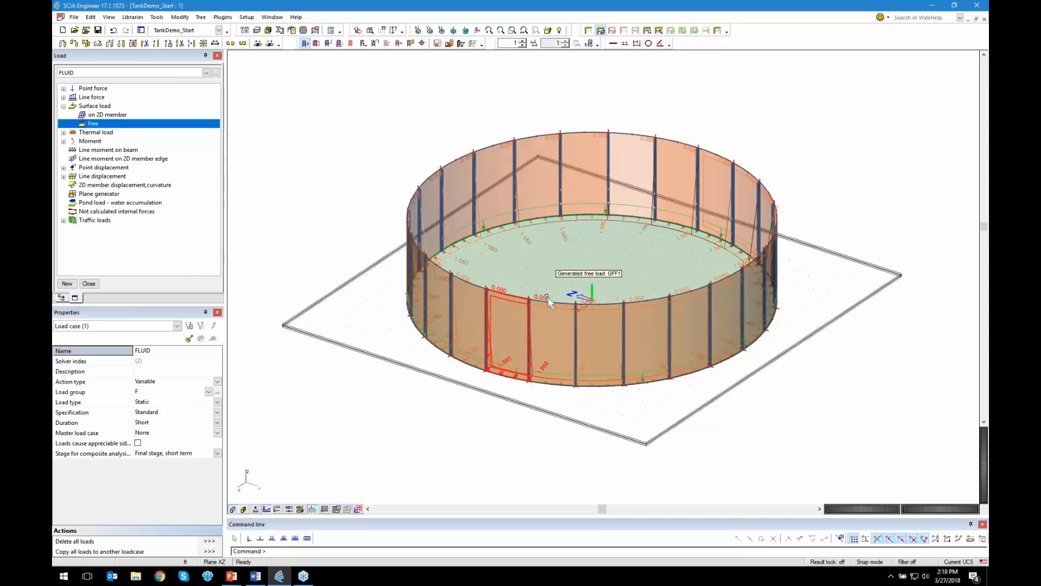
Switch to load case W+ and delete its existing free surface load beside the tank
click(173, 73)
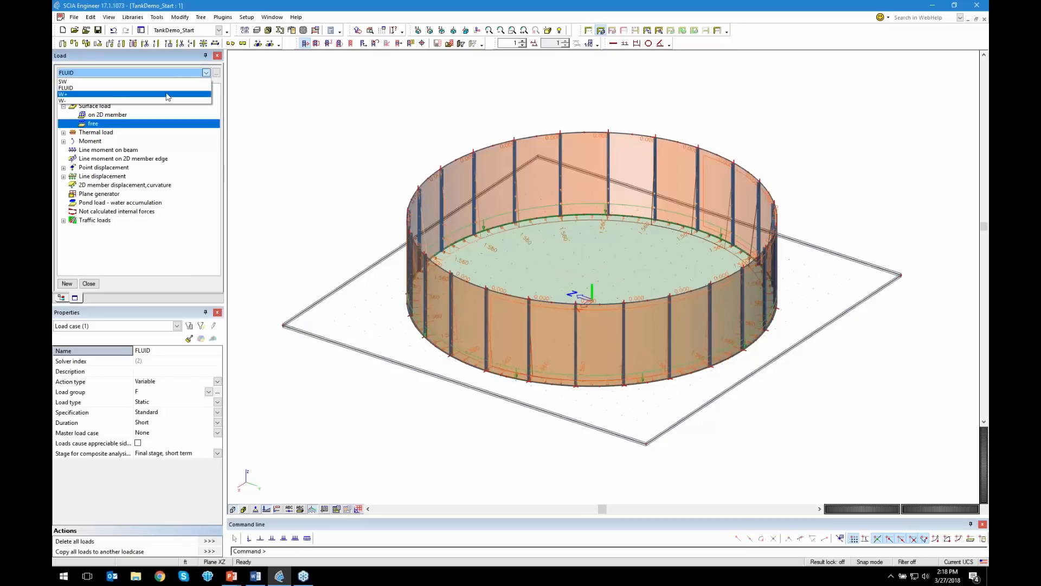
click(168, 94)
click(844, 206)
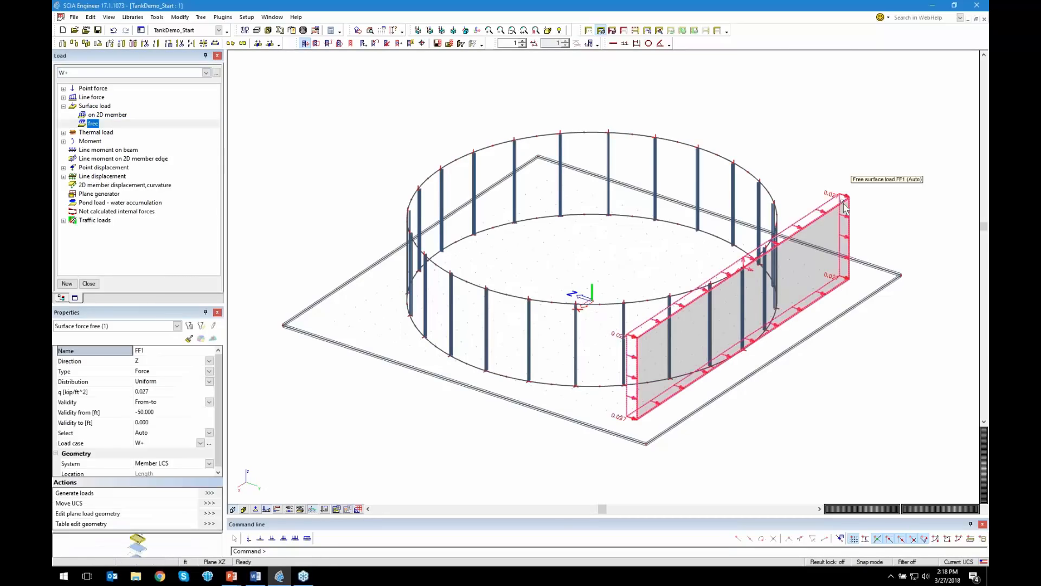
key(Delete)
key(Return)
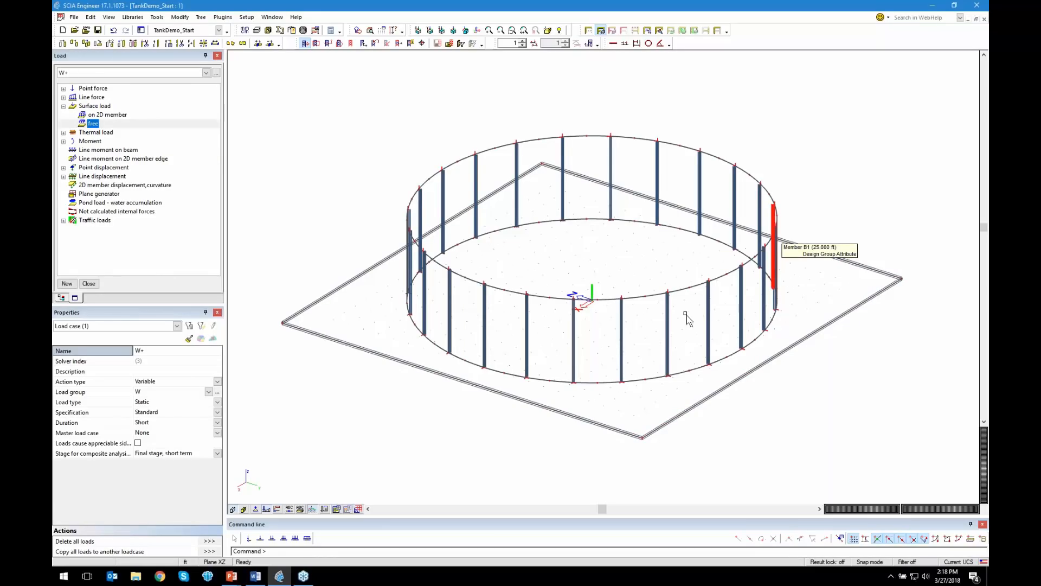
Activate the stored Wind +W coordinate system from the UCS manager
click(157, 18)
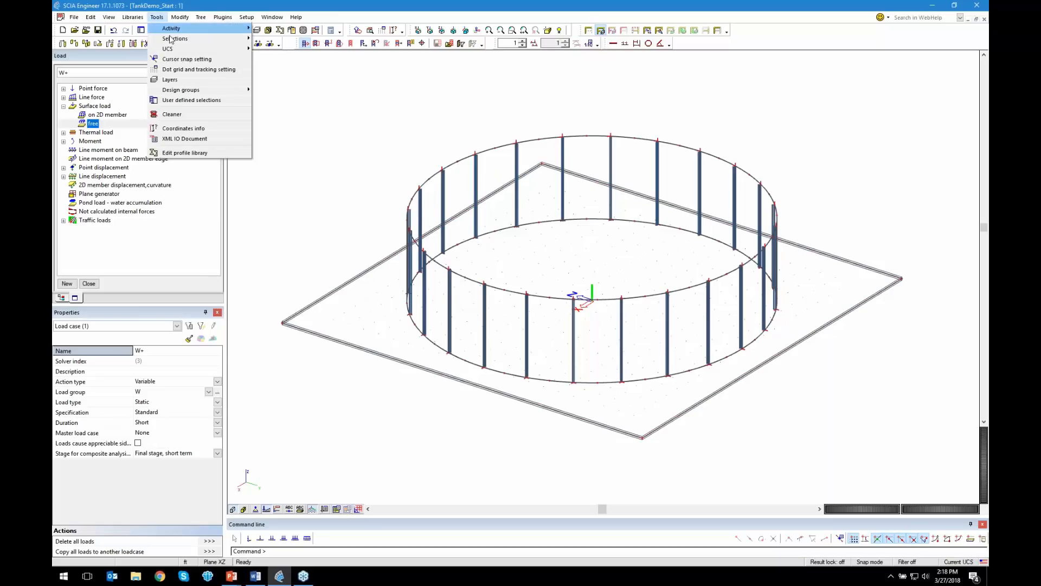
mouse_move(170, 51)
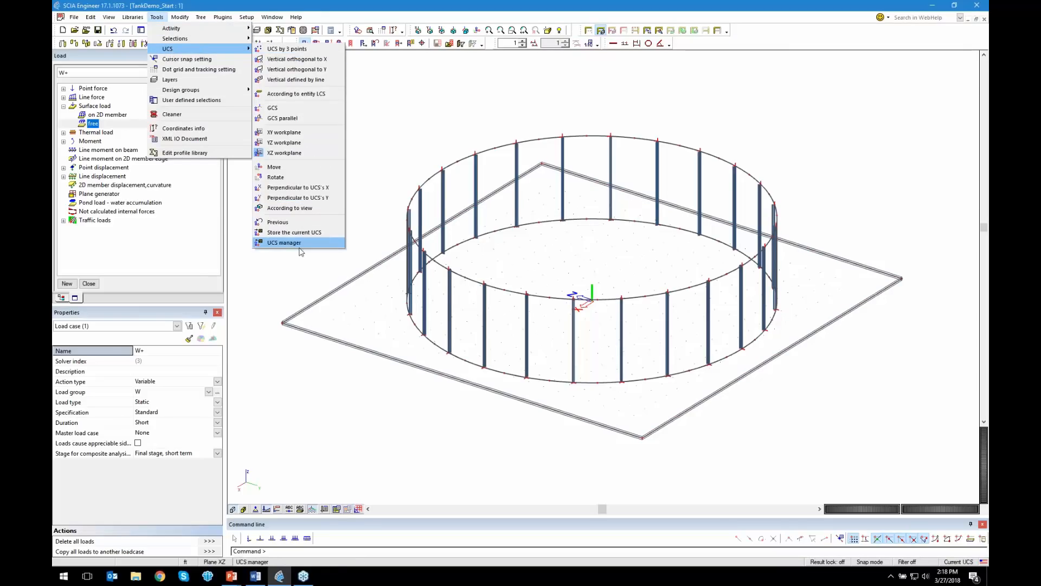
click(284, 243)
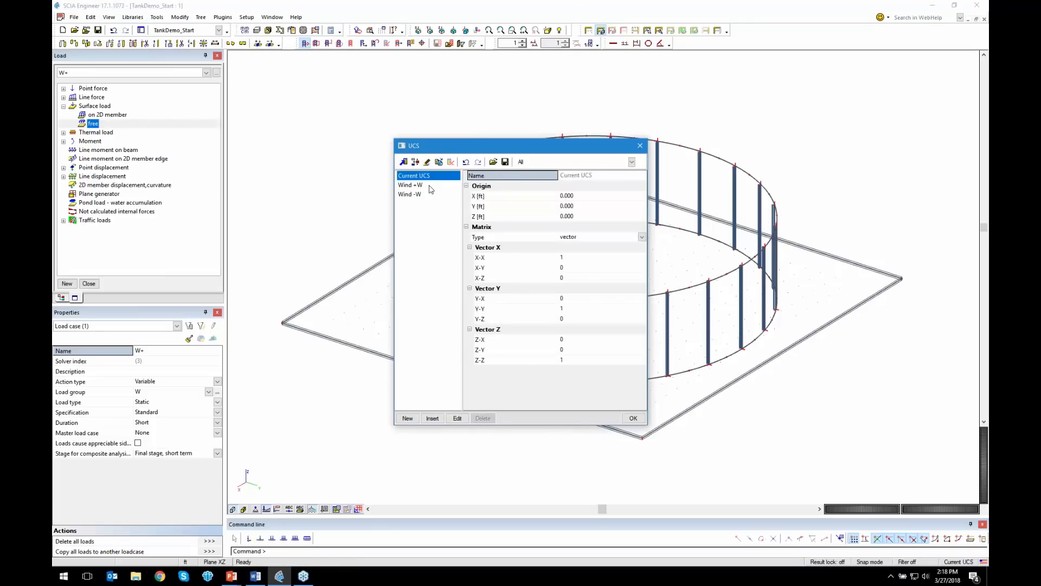
drag(337, 146, 219, 139)
click(195, 178)
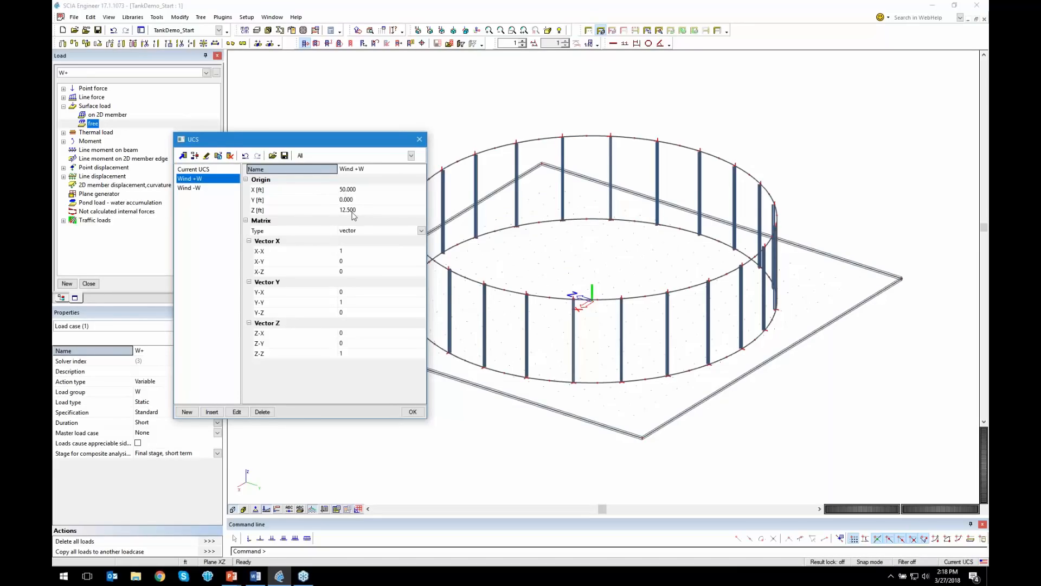
click(413, 411)
Set the working plane to YZ in the Wind +W coordinate system at the tank's side
ctrl+right_drag(494, 396, 579, 413)
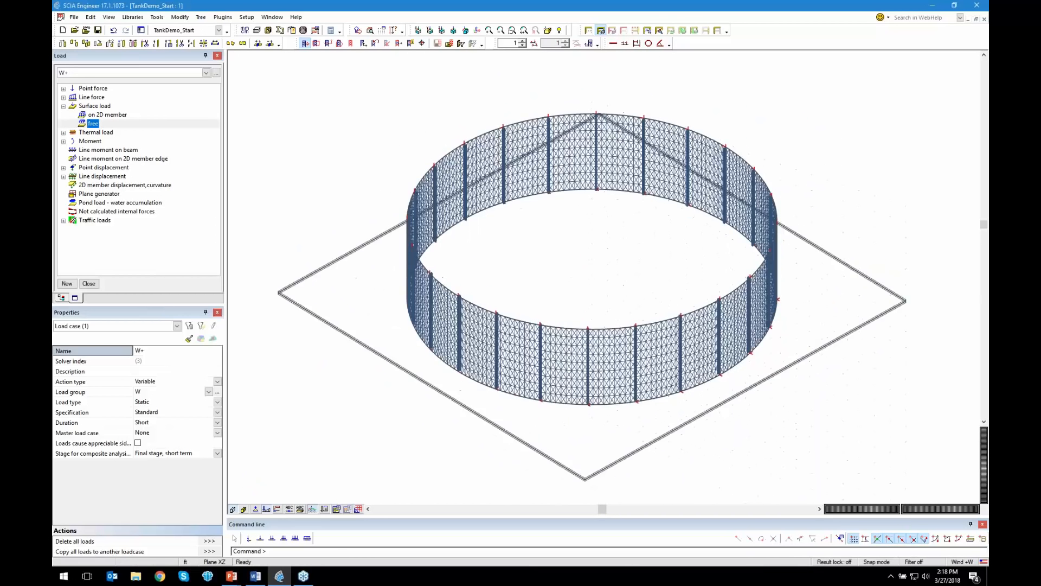
ctrl+right_drag(678, 365, 727, 332)
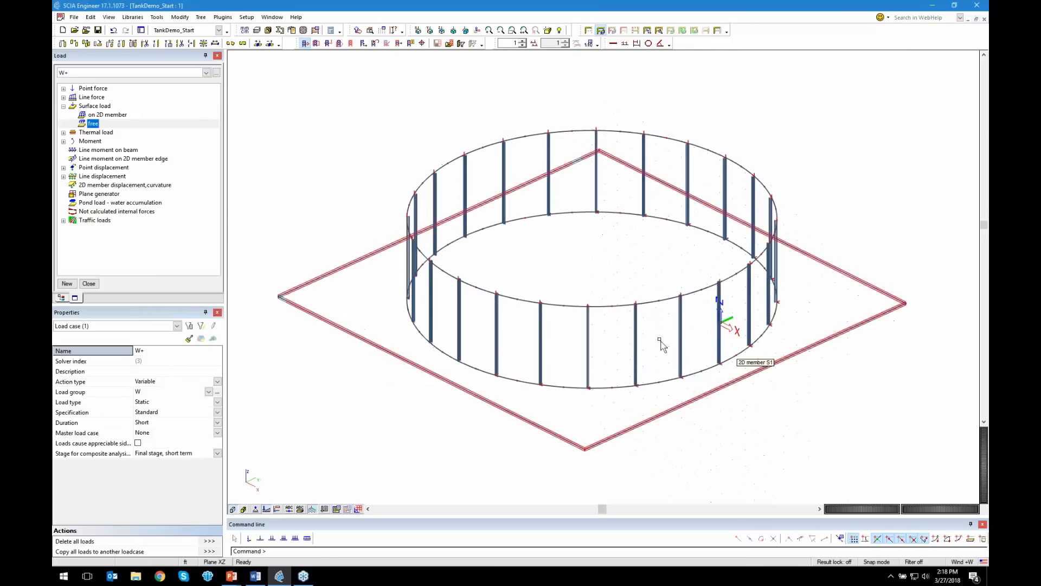
click(223, 562)
click(223, 561)
ctrl+right_drag(596, 412, 562, 307)
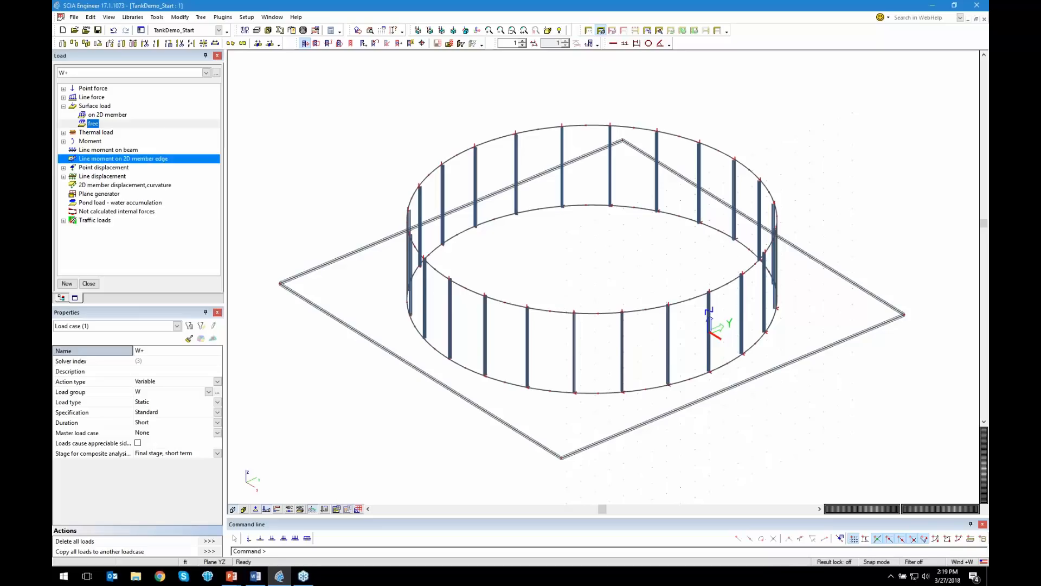
Start a new free surface load in W+ and set its uniform q to 0.03 kip/ft^2
double_click(93, 124)
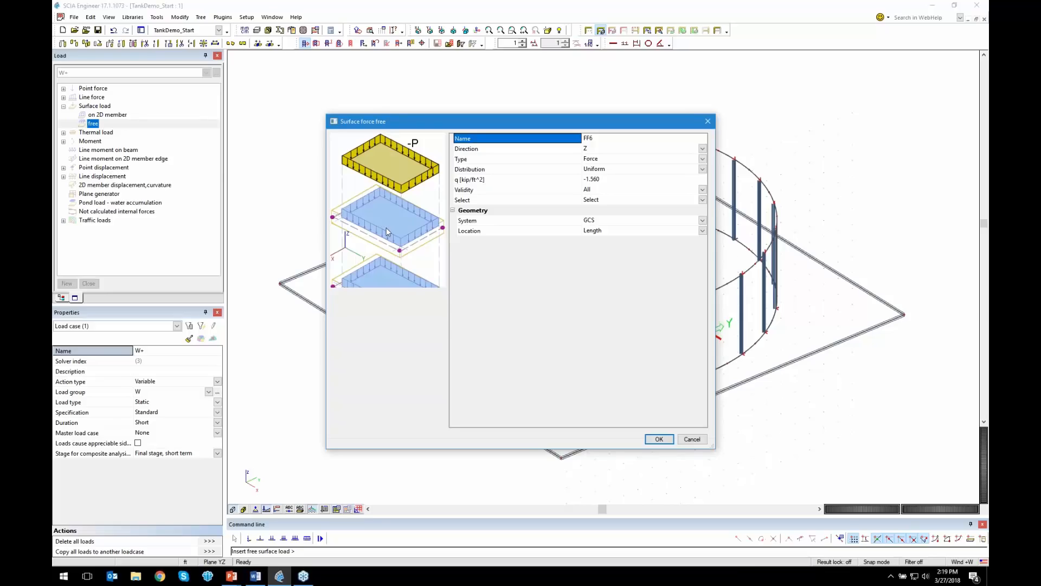
click(615, 181)
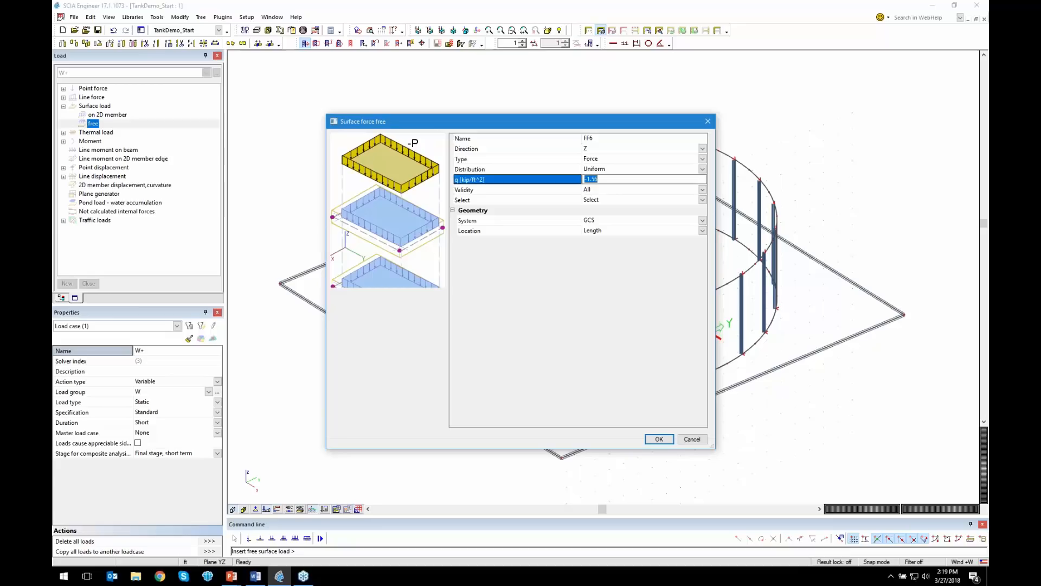
text(.03)
key(Return)
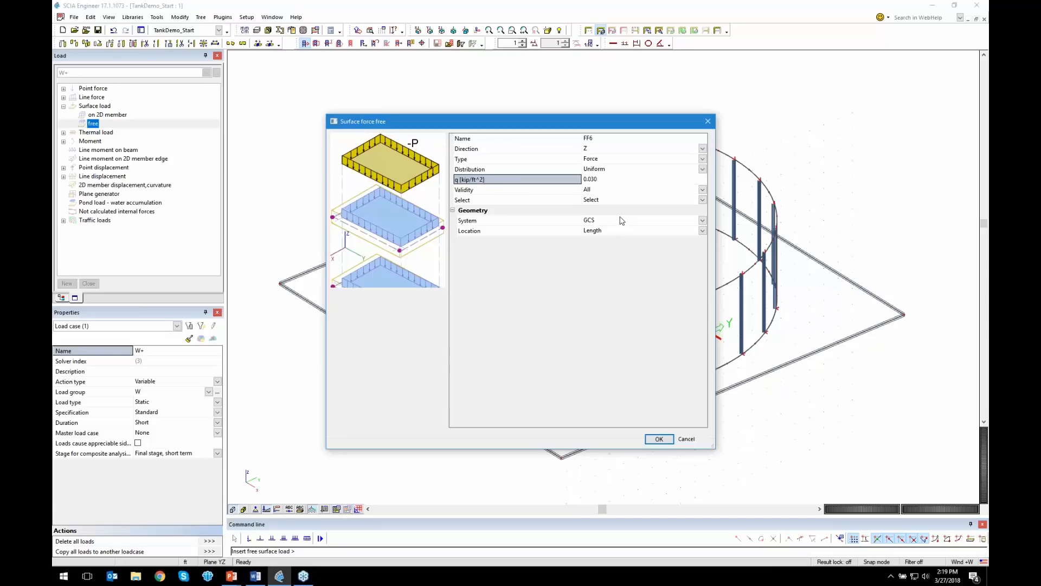
Set the load's validity to From-to starting at -50 ft, switch its system to Load LCS and accept the settings
drag(571, 126, 597, 122)
click(627, 187)
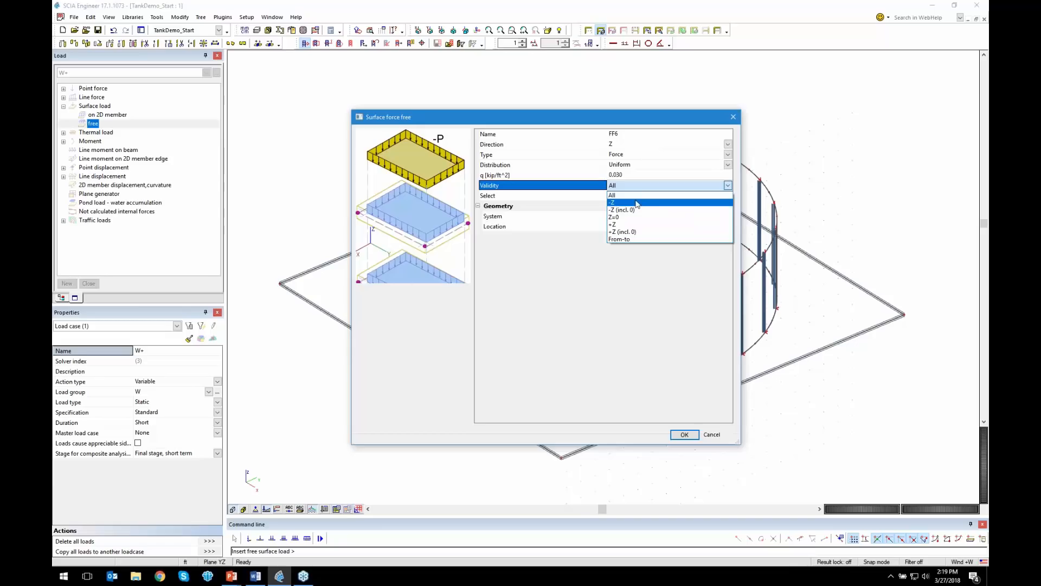
click(639, 240)
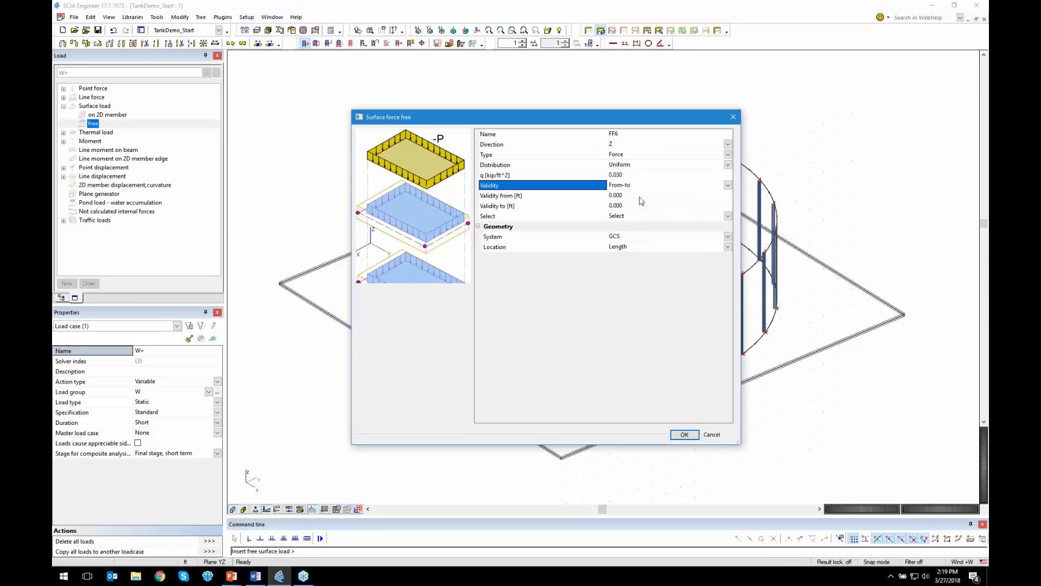
click(639, 196)
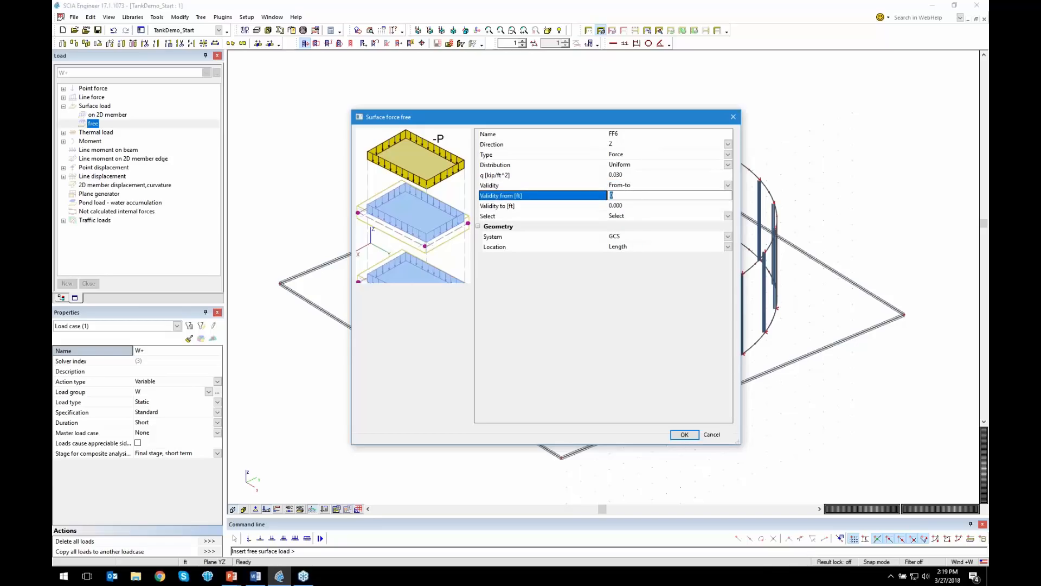
text(-50)
key(Return)
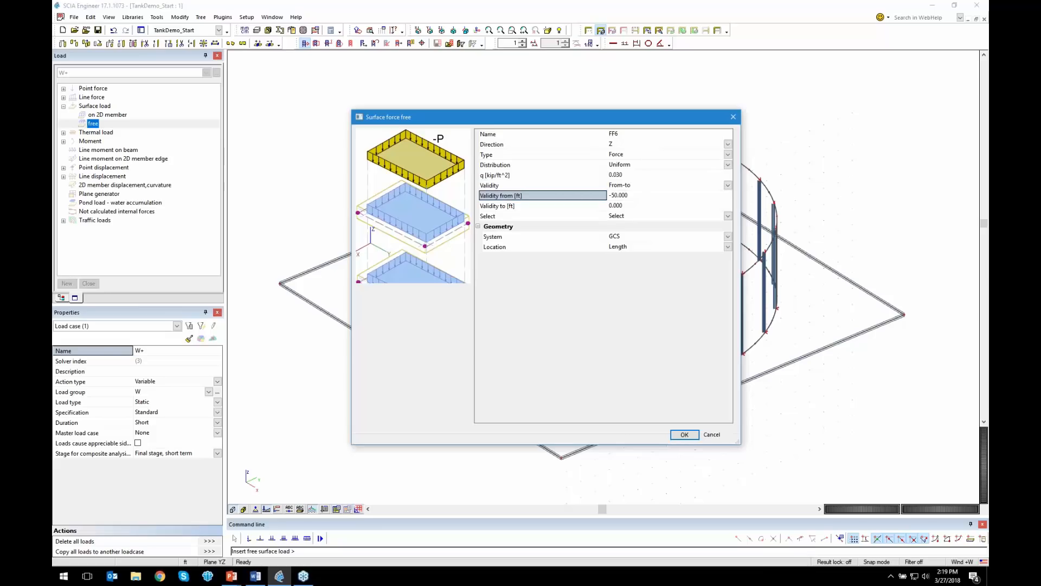
click(650, 237)
click(652, 235)
click(656, 263)
click(684, 435)
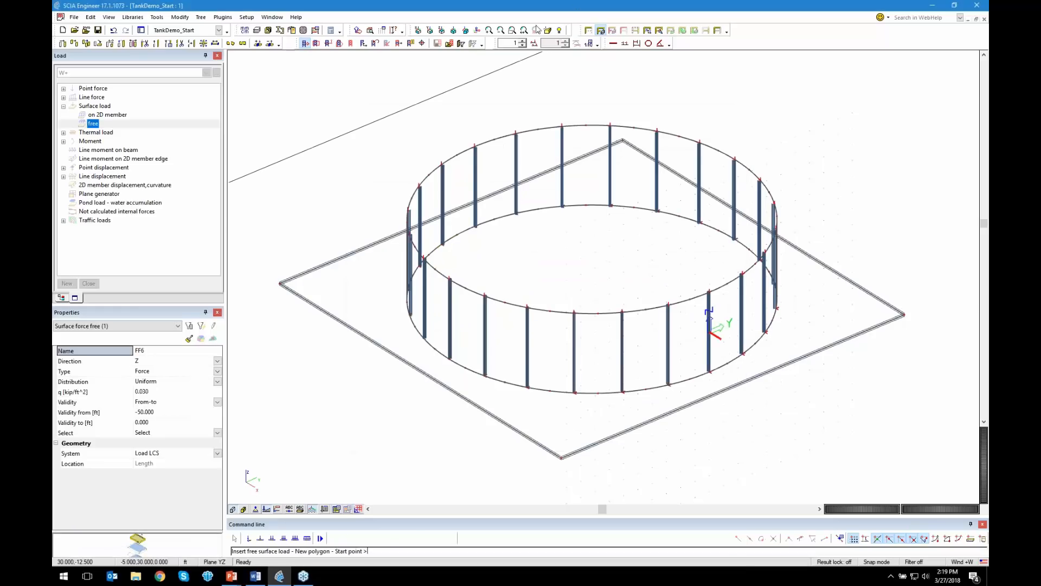
Draw the wind load area as a vertical rectangle covering the tank's full width and wall height, snapping to the outermost stiffener ends
click(478, 31)
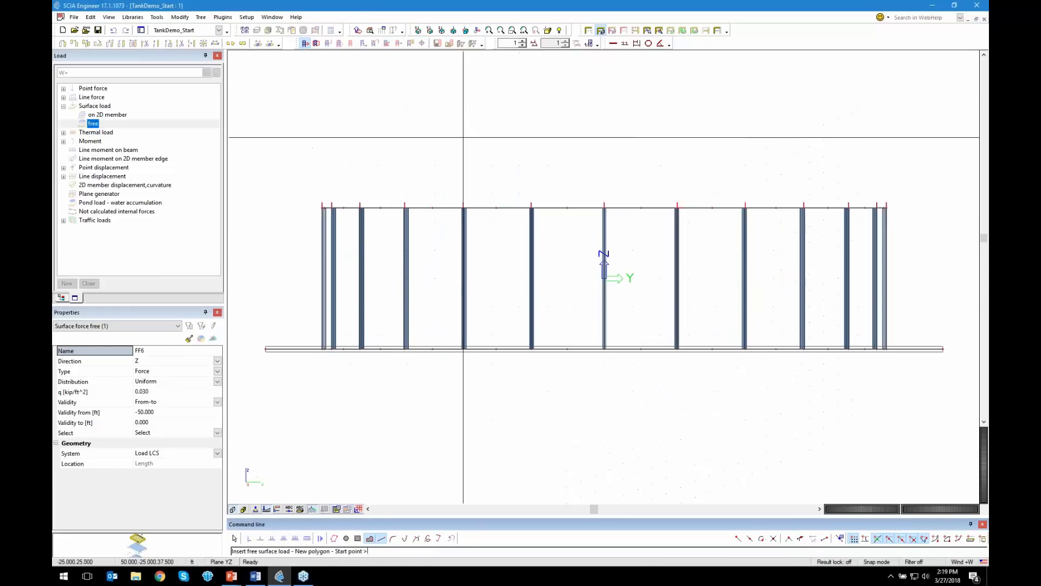
click(322, 207)
click(322, 349)
click(885, 348)
click(885, 207)
key(Escape)
Set the wind load's 2D member selection to Auto
ctrl+right_drag(407, 402, 648, 367)
scroll(540, 327, down, 3)
scroll(649, 367, down, 2)
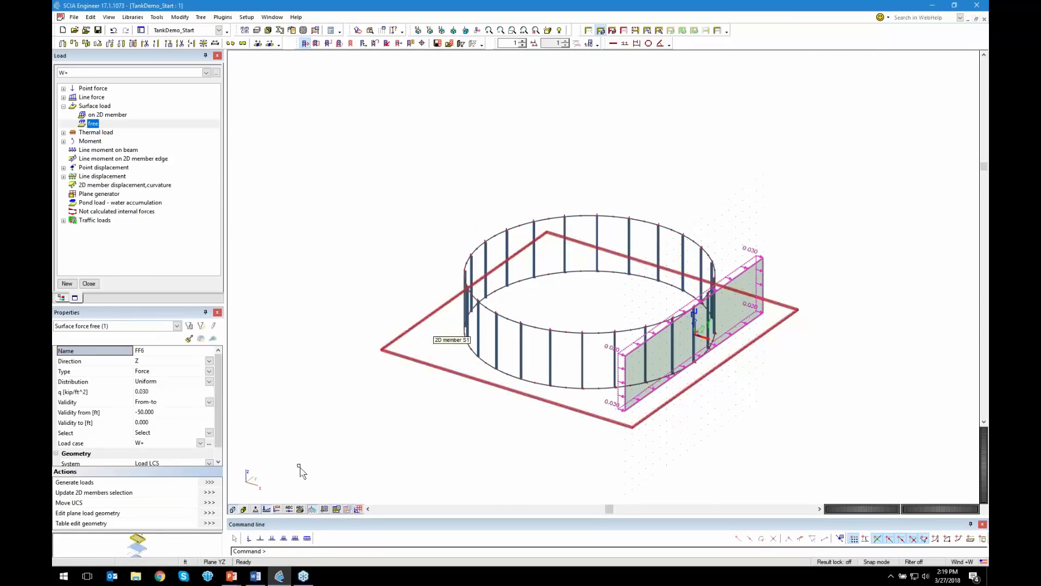
click(174, 433)
click(163, 450)
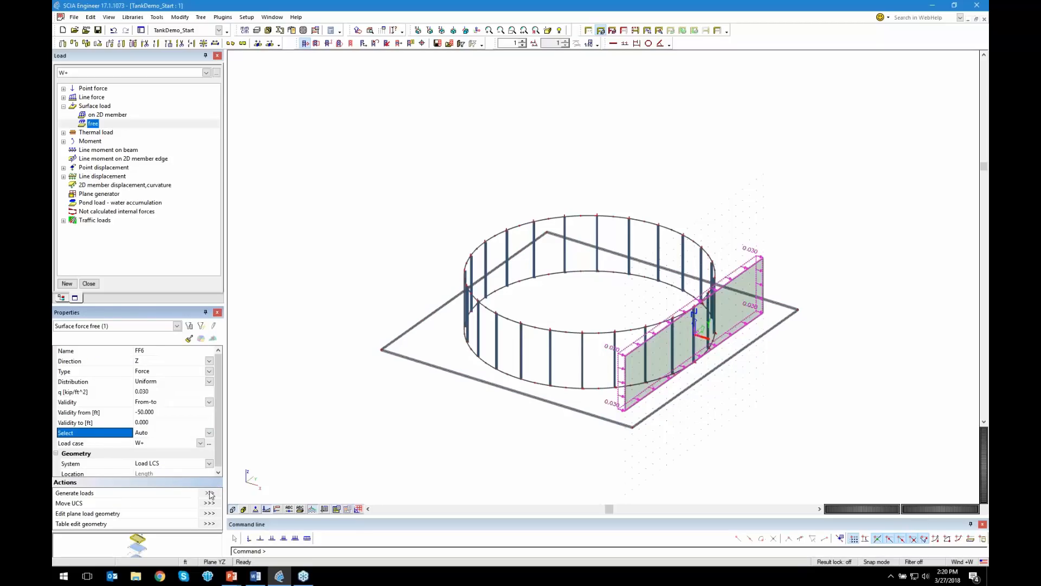
Generate the W+ wind loads on the tank walls and inspect one generated panel load's properties and direction
click(210, 493)
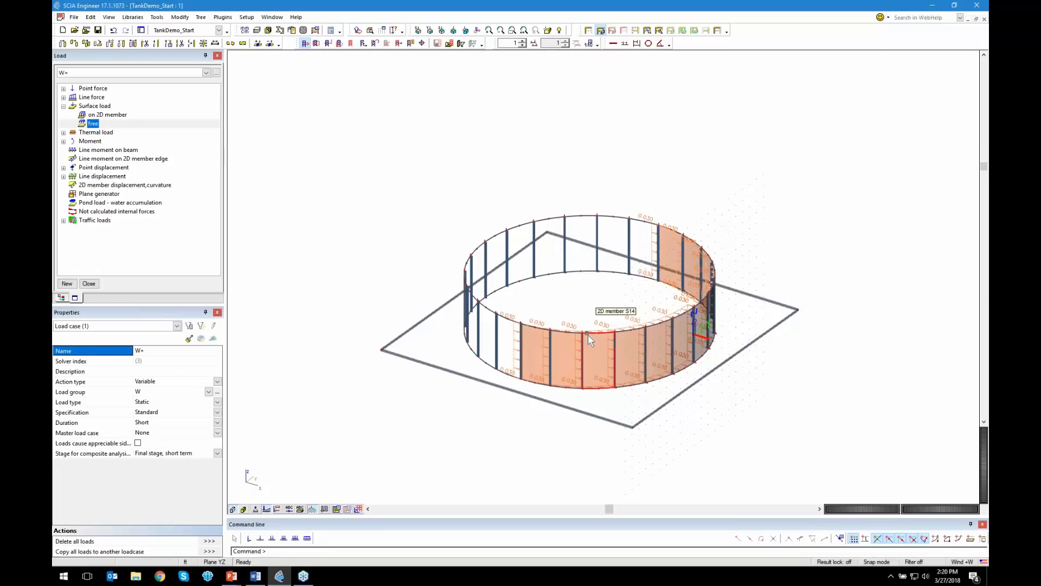
click(516, 343)
scroll(591, 373, up, 2)
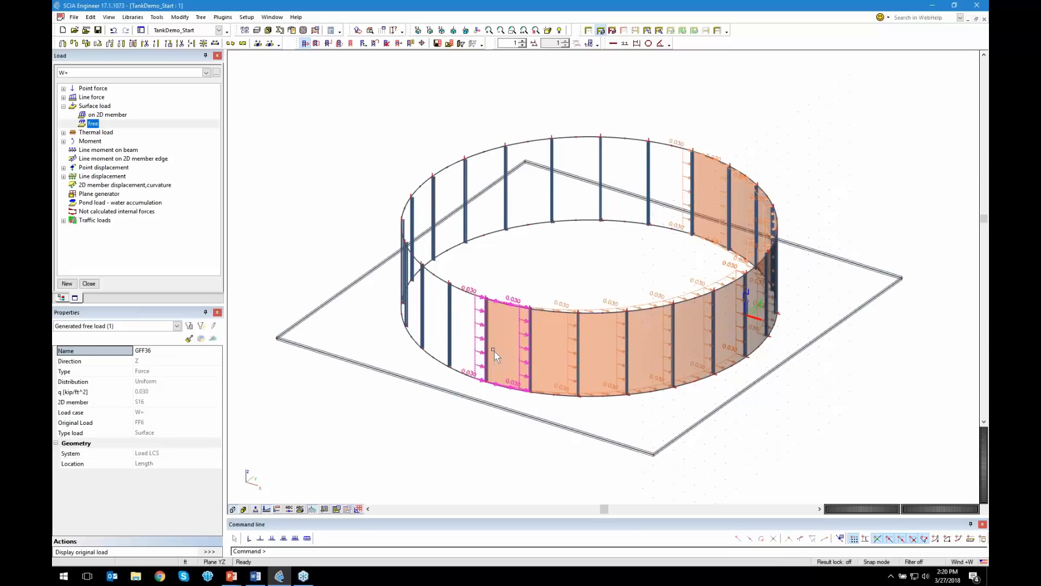
key(Escape)
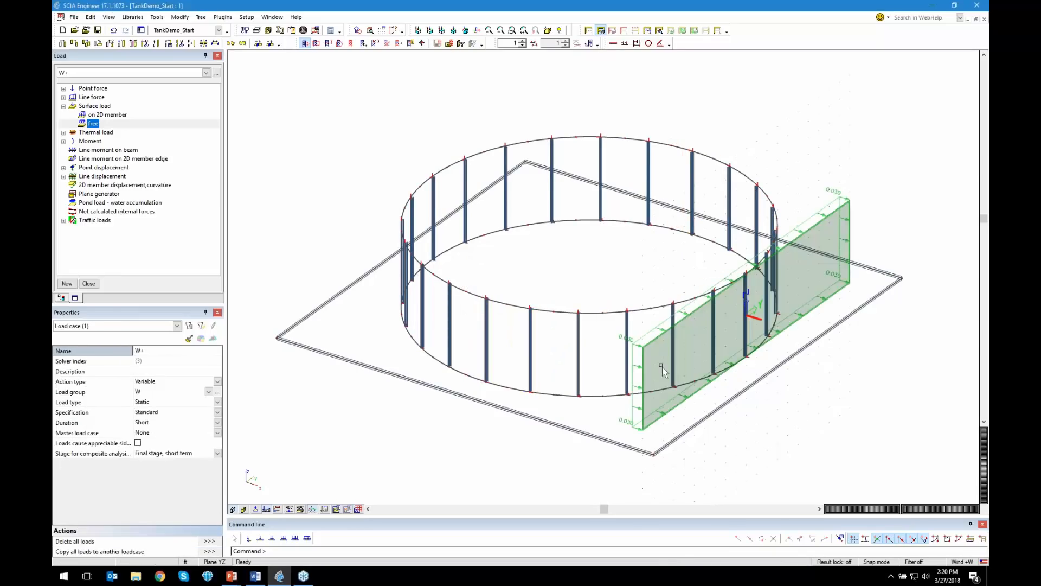
Set the W+ free surface load's q to -0.03 kip/ft^2, regenerate its wall loads and check their direction
click(680, 404)
click(143, 393)
text(-0.03)
key(Return)
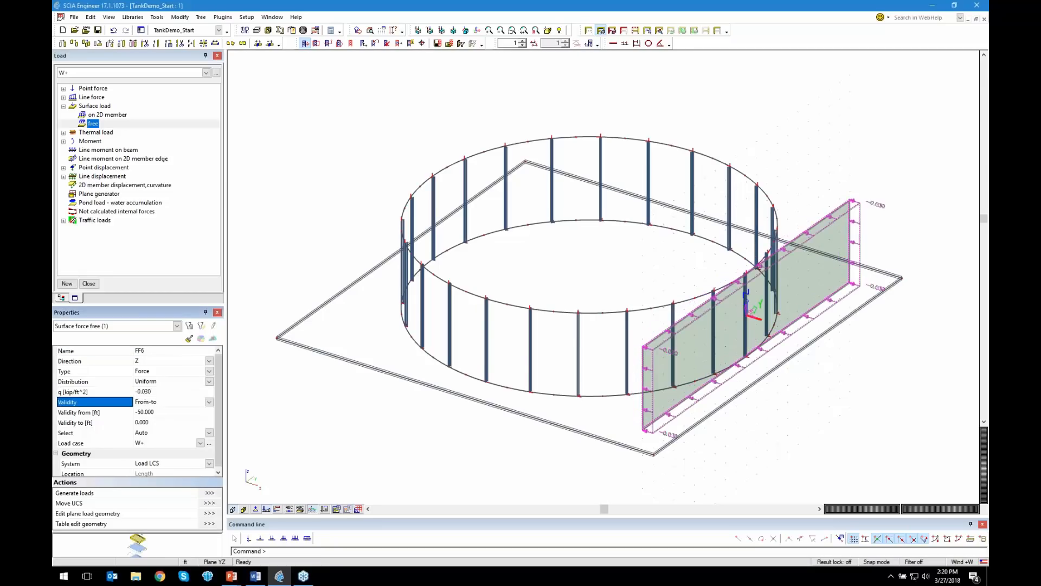
click(205, 493)
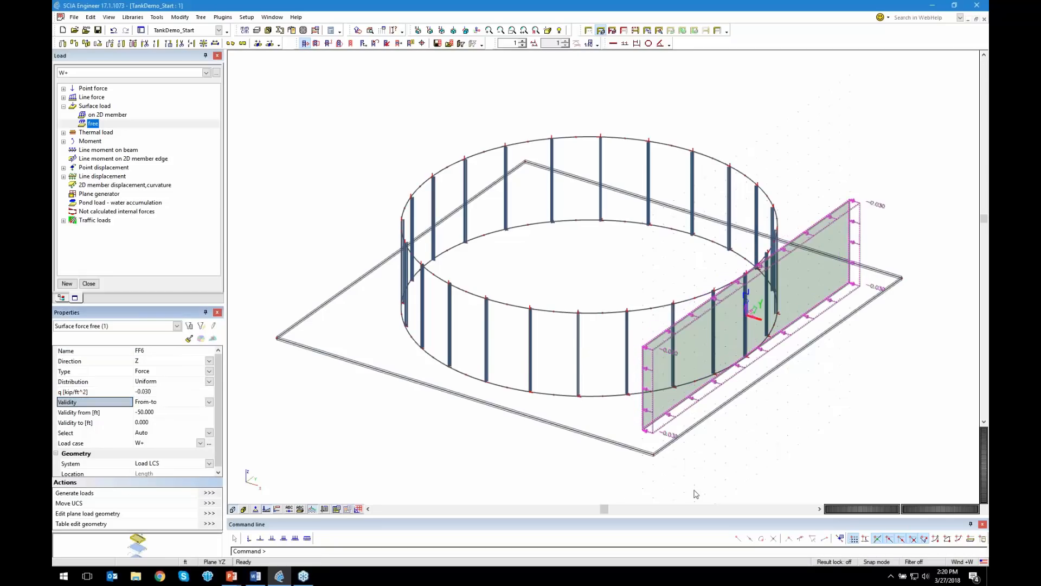
ctrl+right_drag(682, 303, 686, 350)
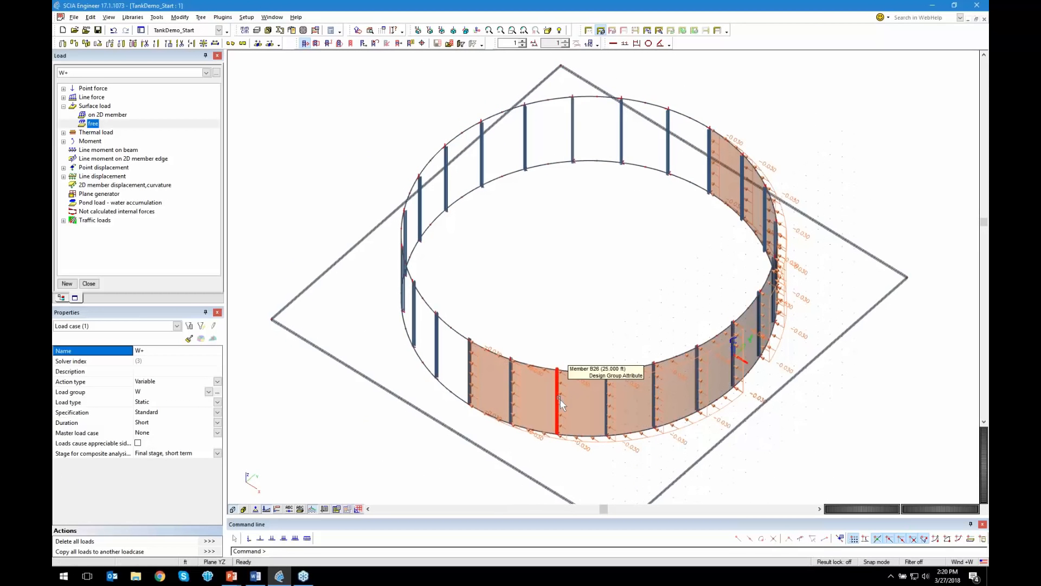
ctrl+right_drag(556, 391, 567, 358)
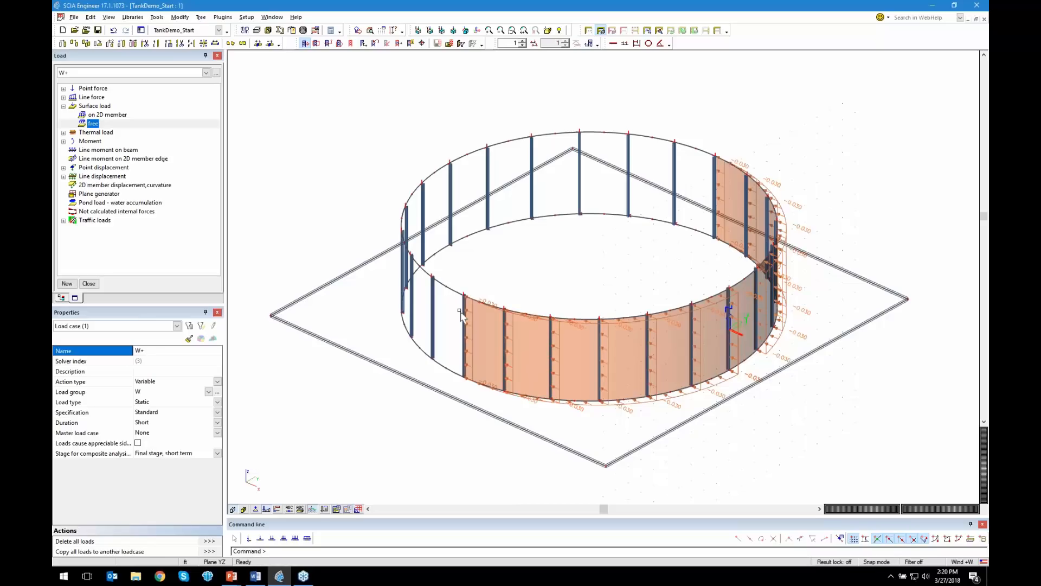
Switch to the W- load case and delete its existing free surface load
click(182, 72)
click(181, 100)
click(364, 251)
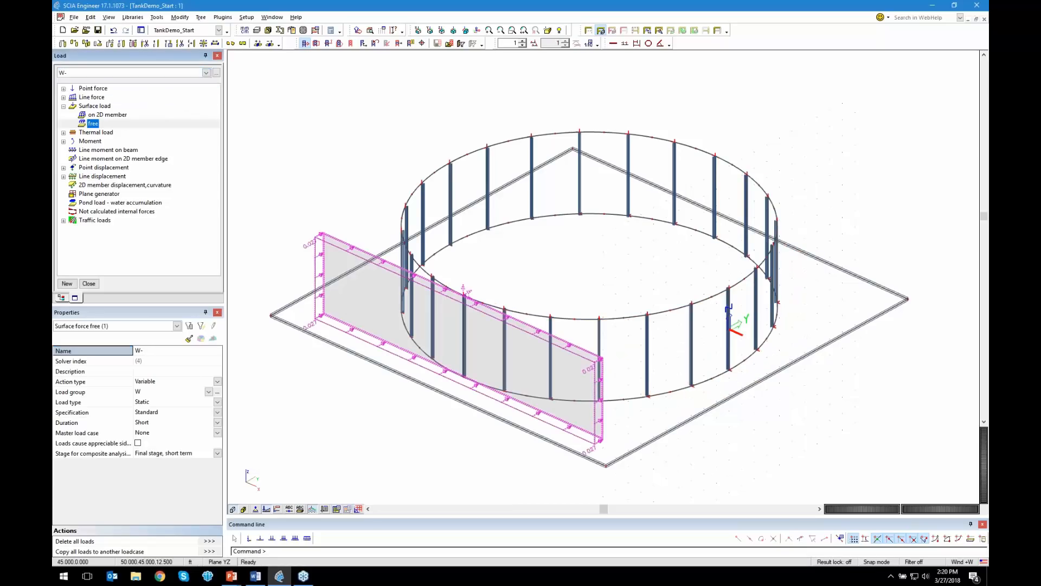
key(Delete)
key(Return)
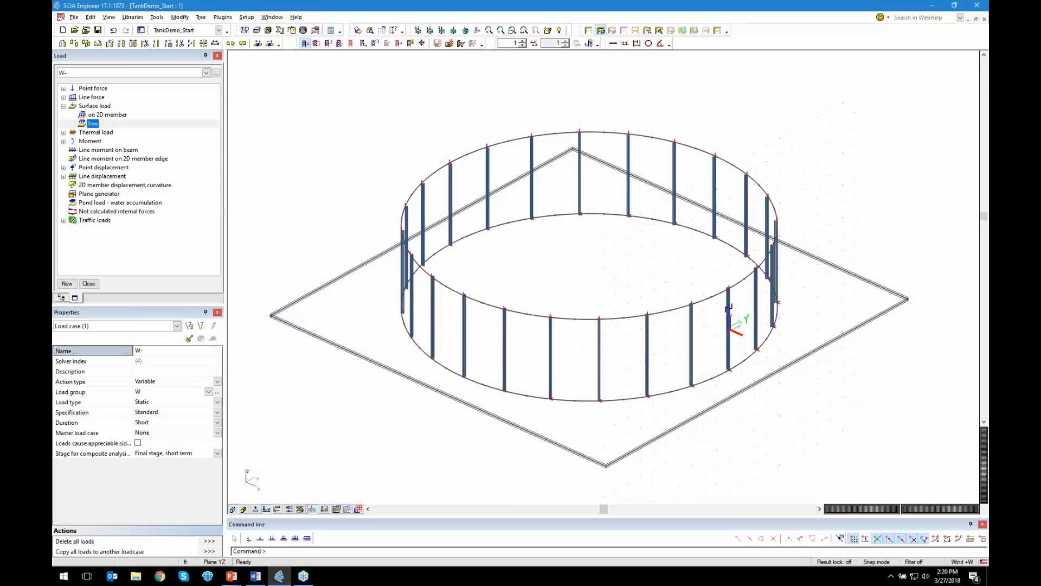
Activate the saved Wind -W coordinate system as the current UCS
click(157, 17)
mouse_move(222, 50)
click(305, 243)
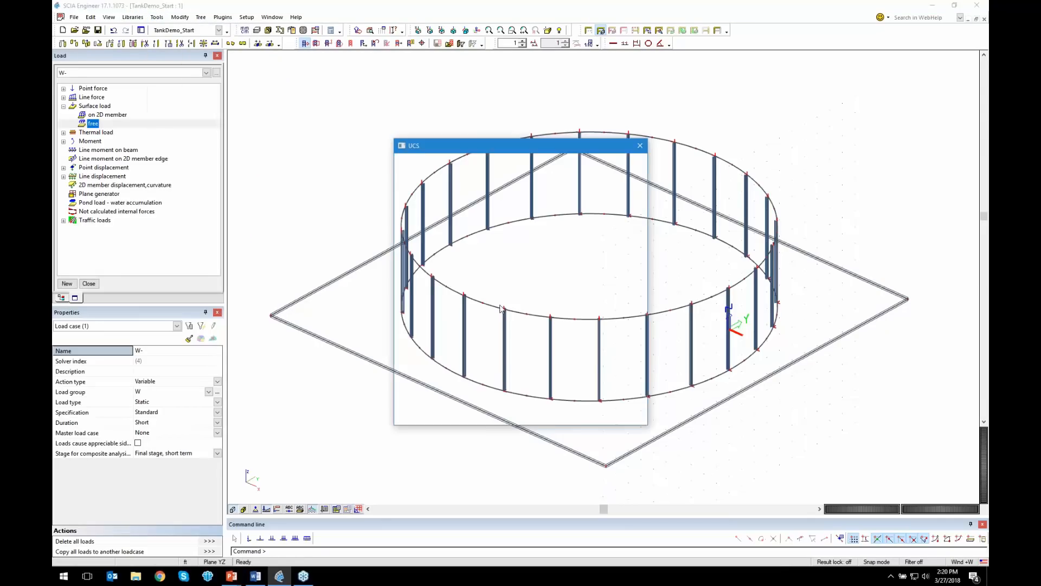
click(434, 195)
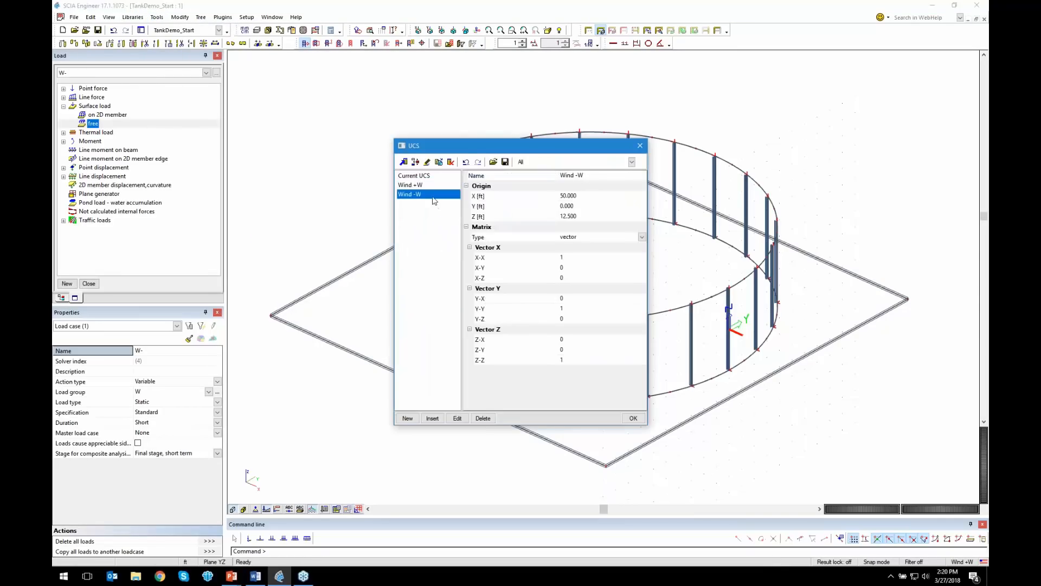
click(633, 418)
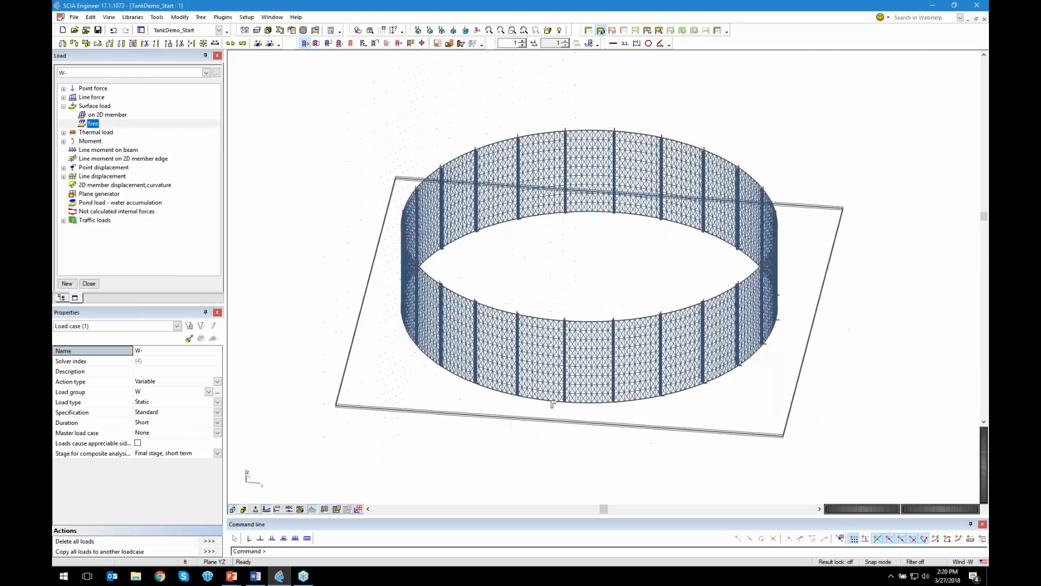
Start a new free surface load in W- and set its validity from 0 to 50 ft
ctrl+right_drag(575, 392, 540, 400)
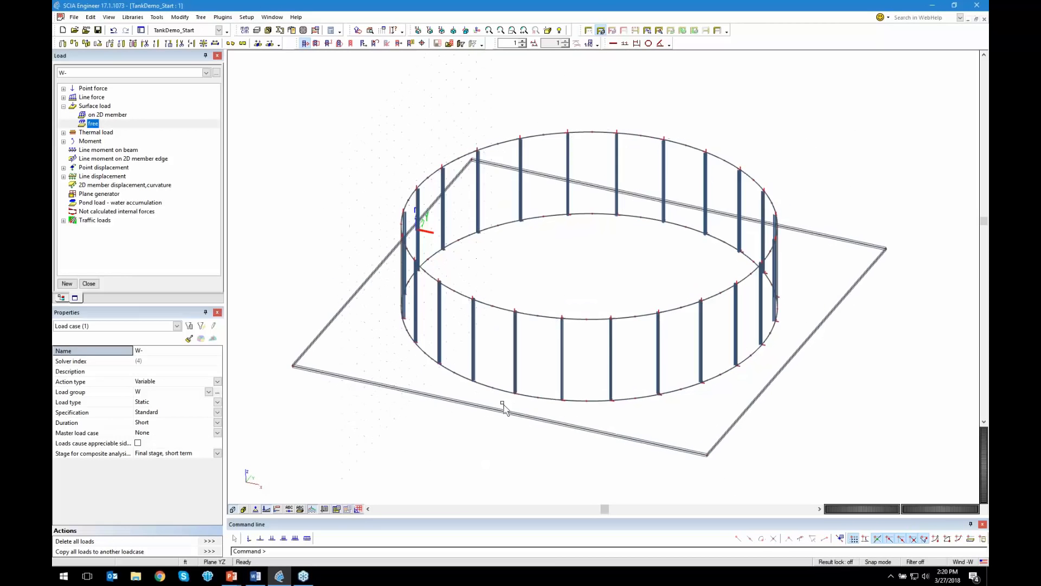
ctrl+right_drag(457, 402, 480, 232)
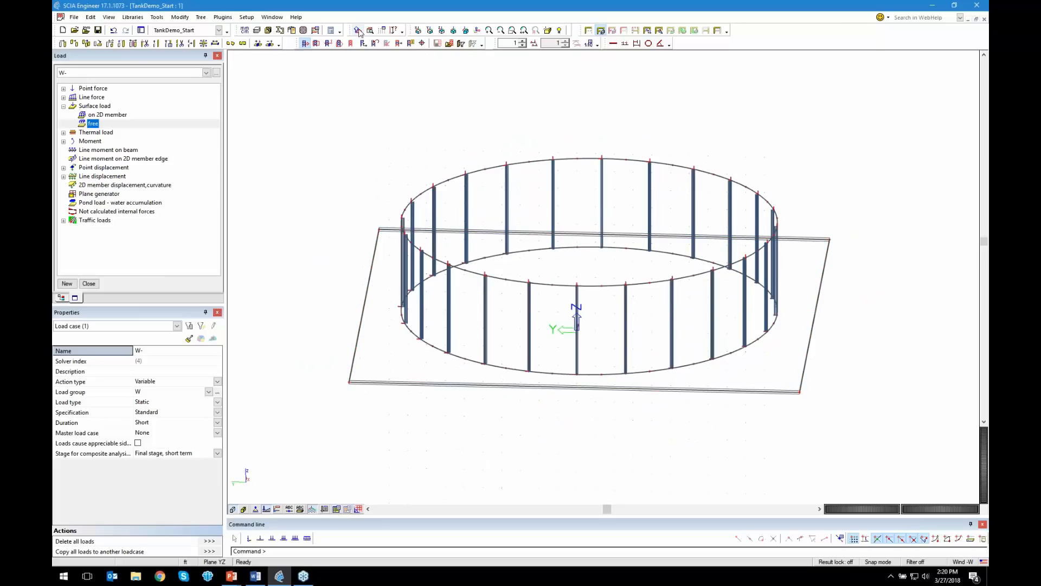
click(475, 30)
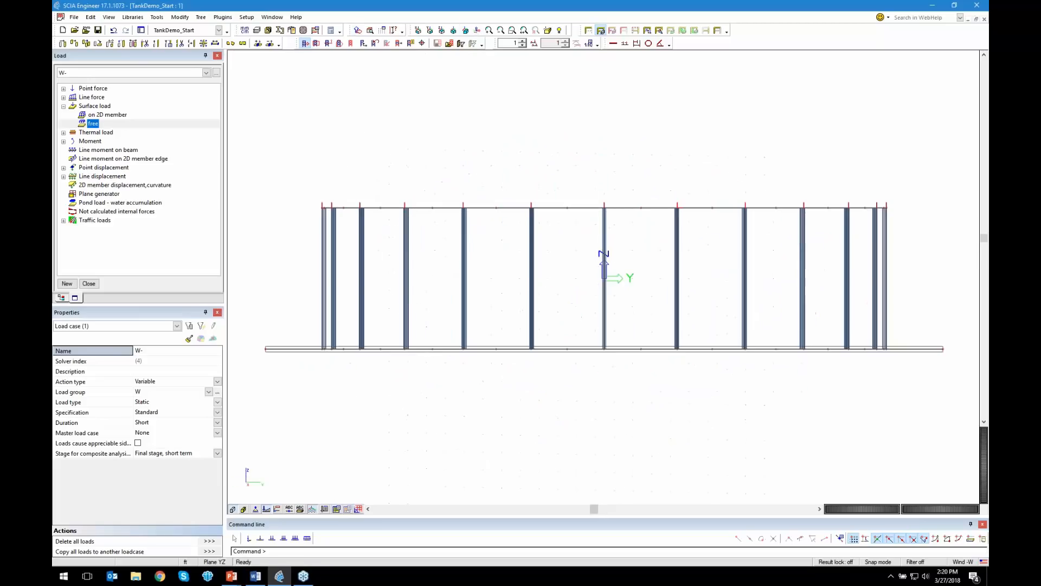
double_click(95, 124)
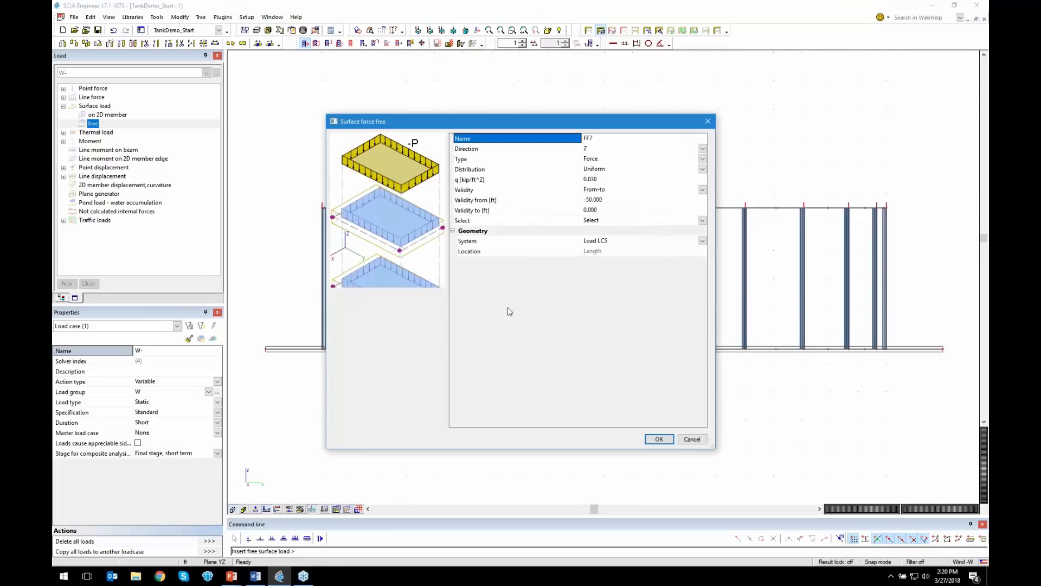
click(617, 200)
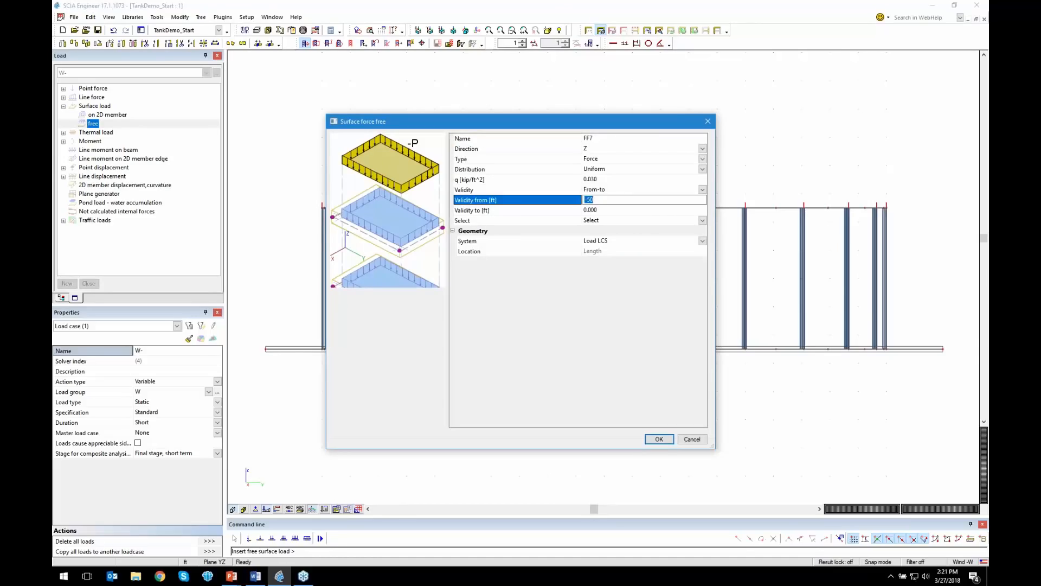
key(Return)
click(606, 210)
key(Return)
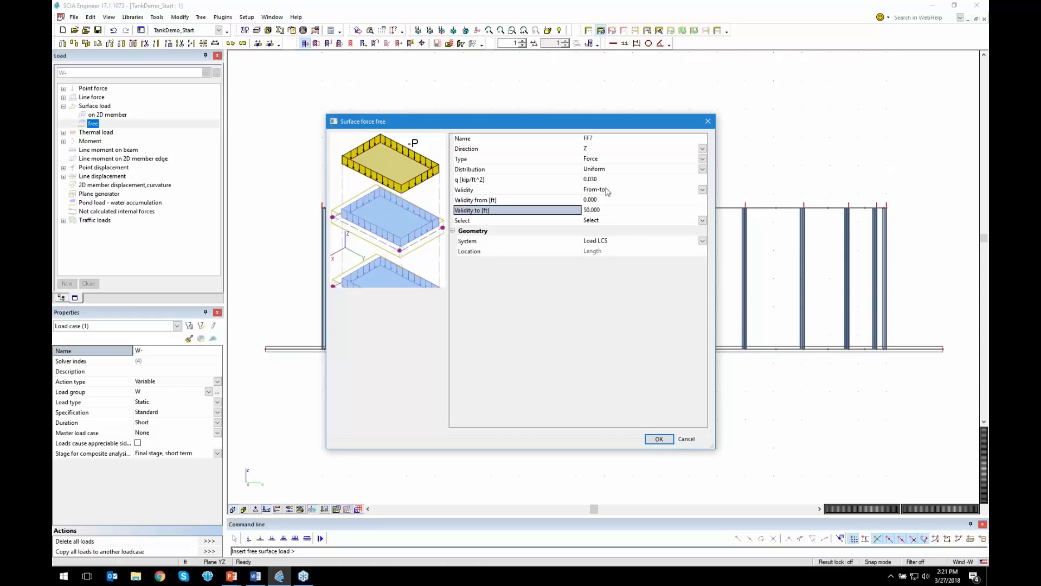
Set the new load's 2D member selection to Auto and its system to Member LCS, and accept the settings
click(610, 220)
click(612, 231)
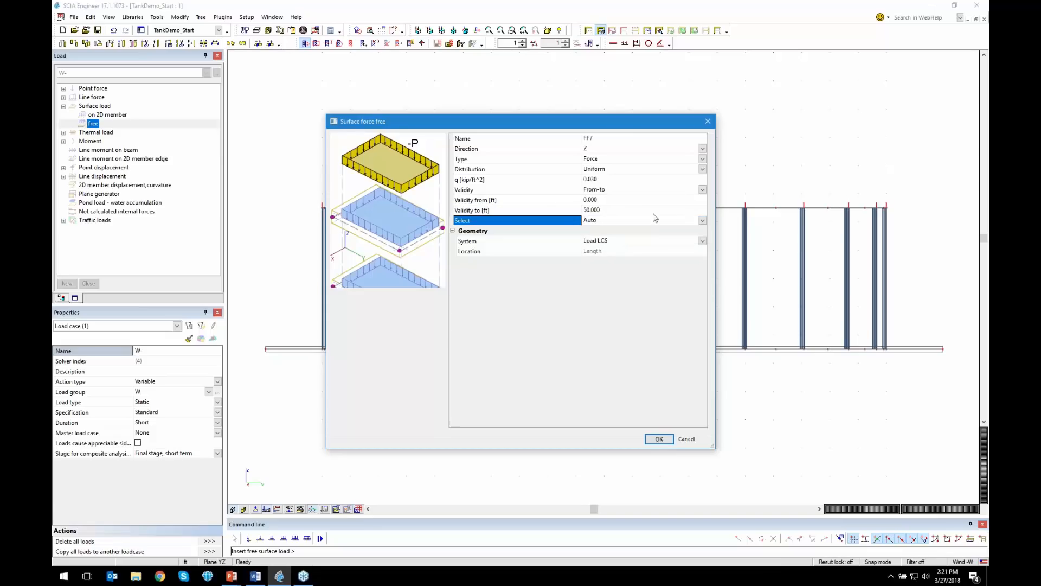
click(604, 243)
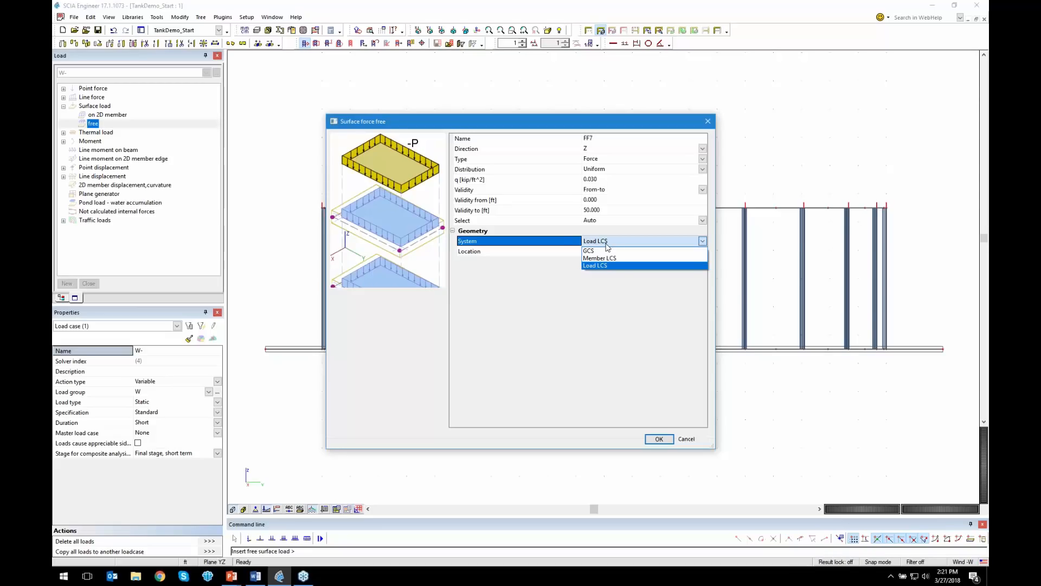
click(617, 258)
click(658, 439)
Draw the W- load area as a vertical rectangle over the tank's full width and wall height, and generate its wall loads
click(322, 208)
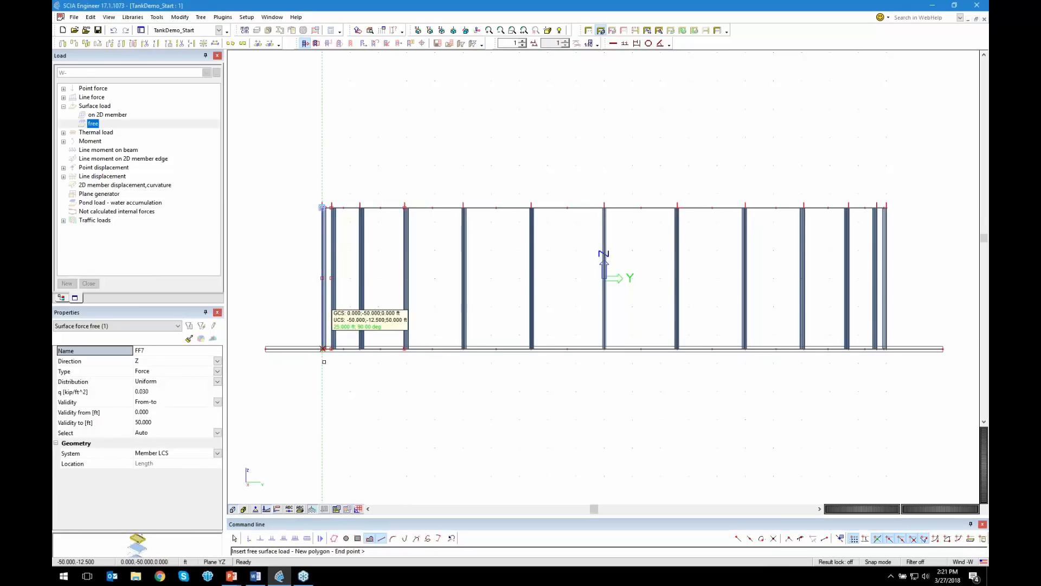
click(887, 348)
click(886, 208)
key(Escape)
ctrl+right_drag(727, 326, 729, 364)
scroll(418, 228, down, 5)
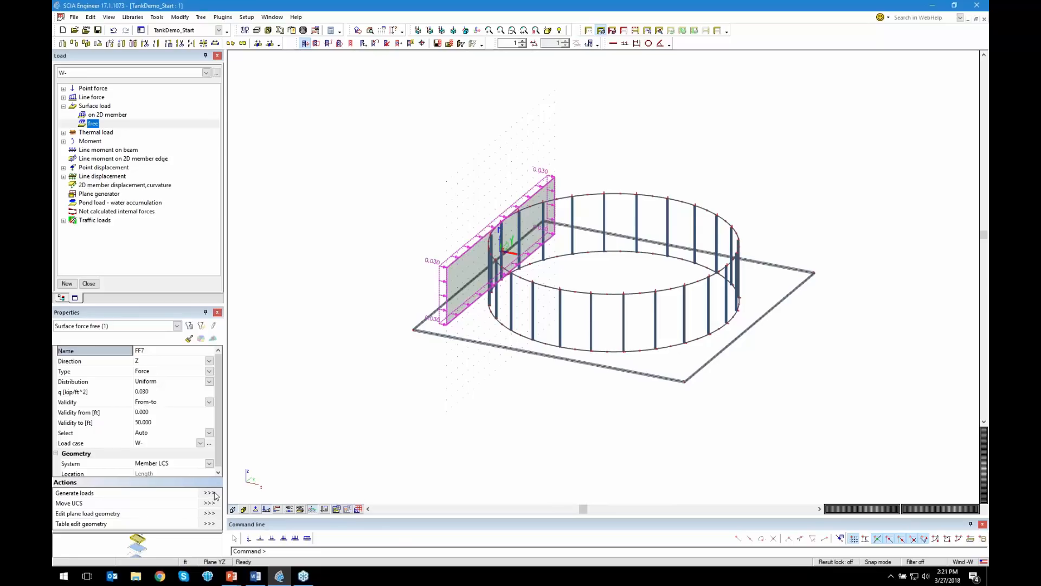
ctrl+right_drag(633, 297, 592, 315)
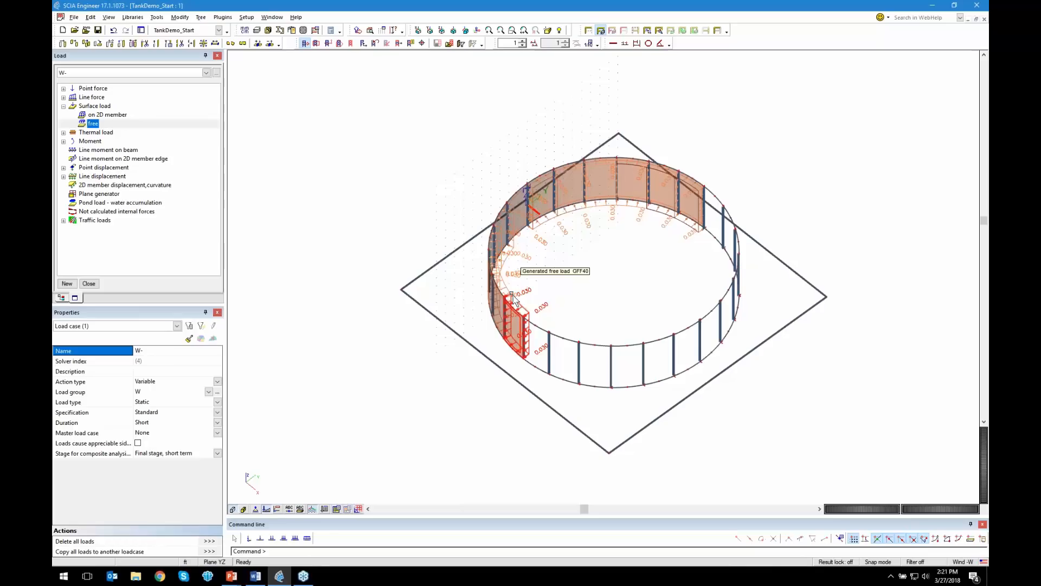
Compare the generated wind loads on the tank walls in the W+ and W- load cases
click(184, 73)
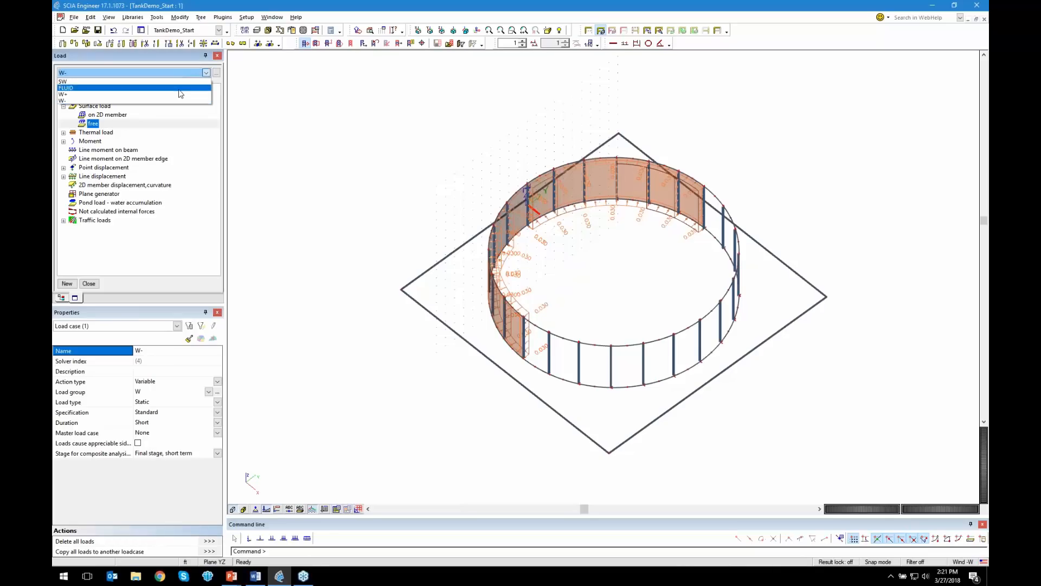
click(181, 94)
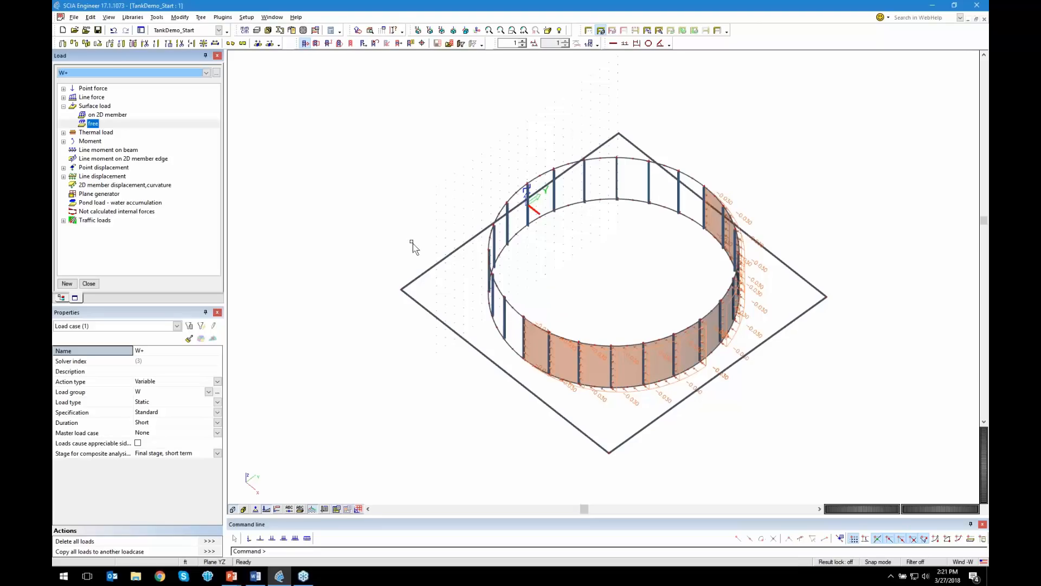
click(206, 72)
click(205, 101)
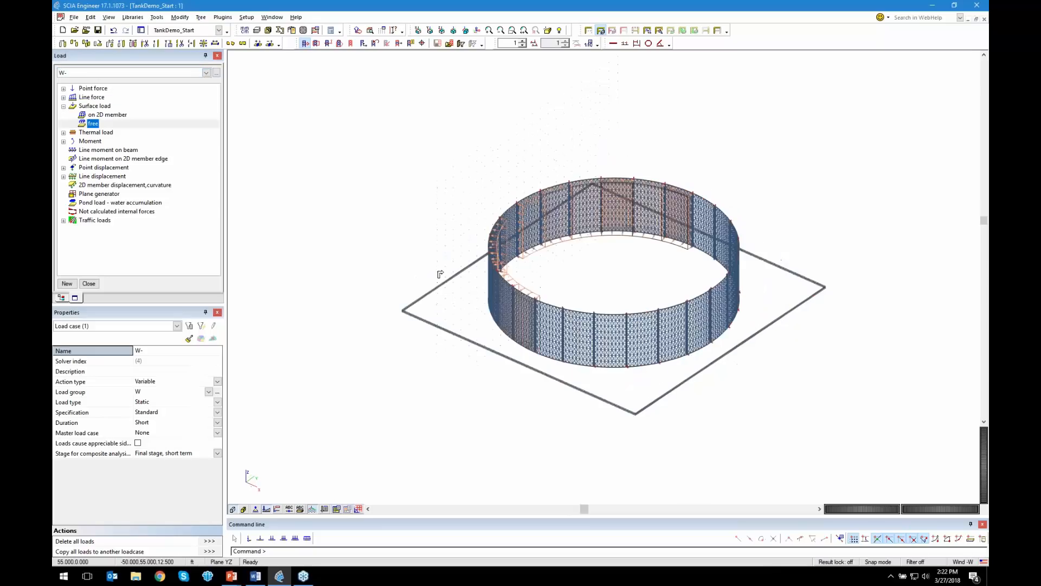
ctrl+right_drag(440, 274, 425, 264)
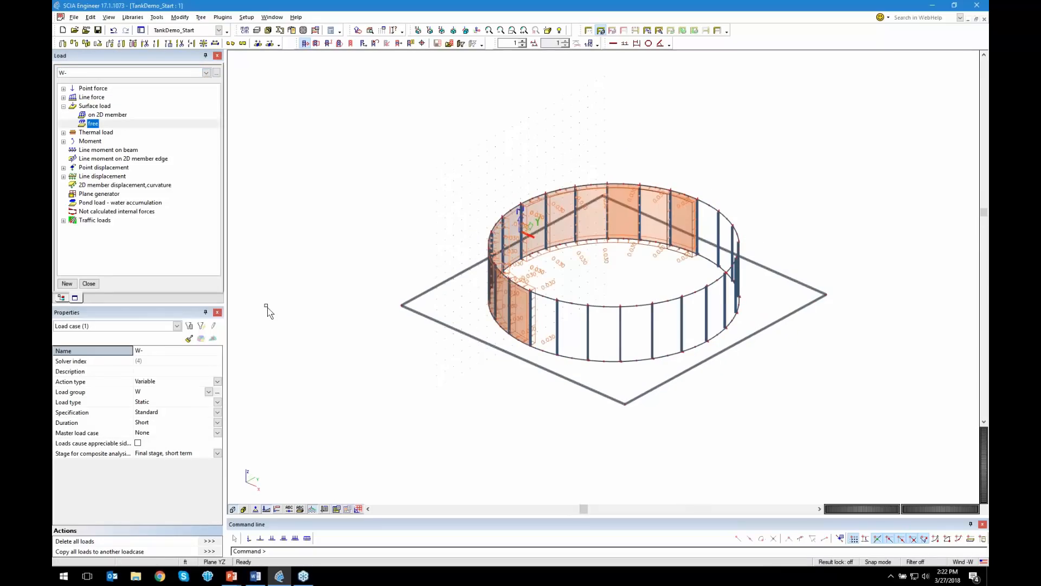
Leave the load input and review the average element sizes in the mesh setup without changing them
click(88, 284)
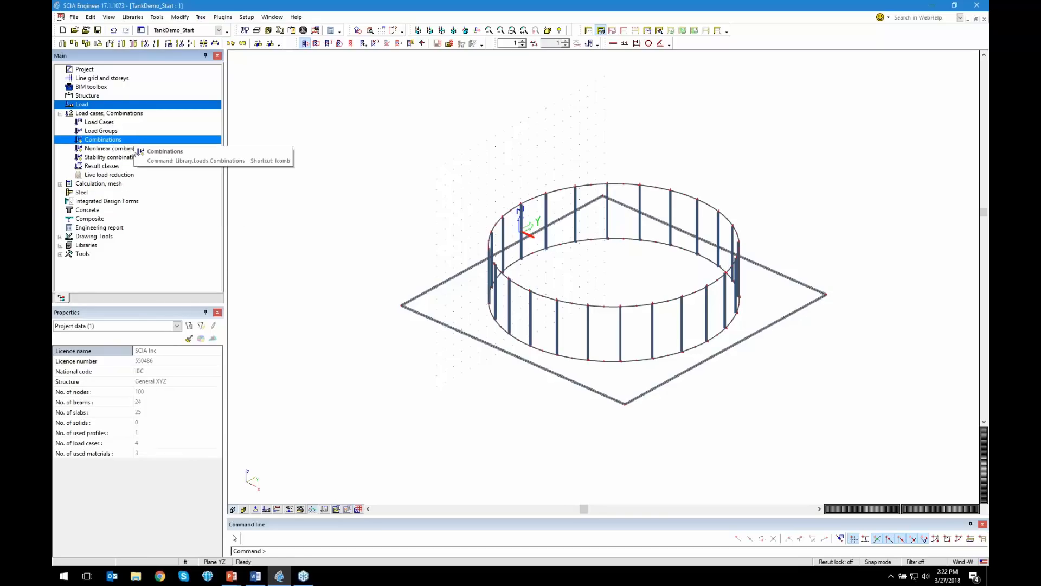
click(127, 183)
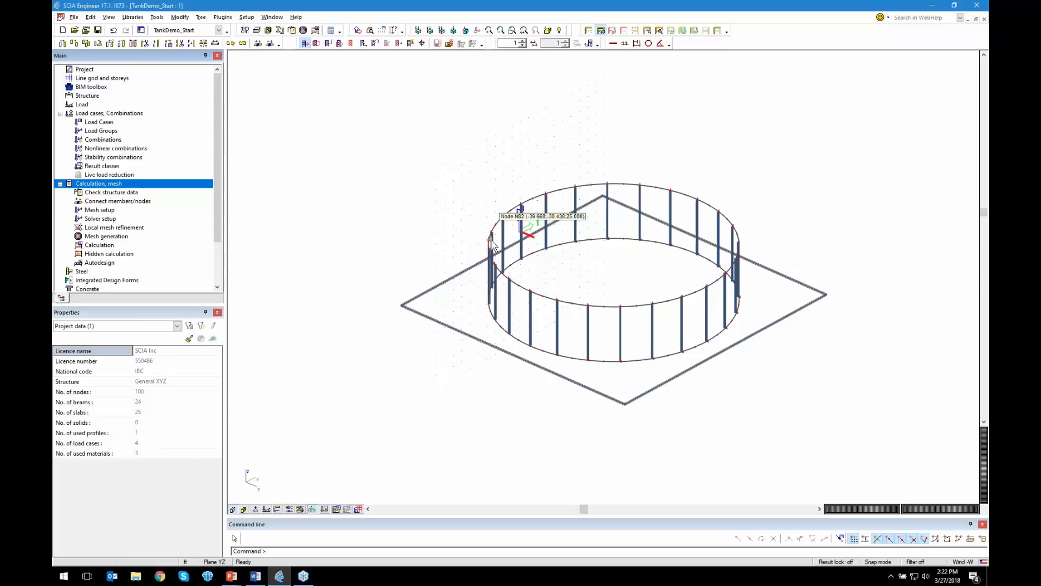
double_click(178, 215)
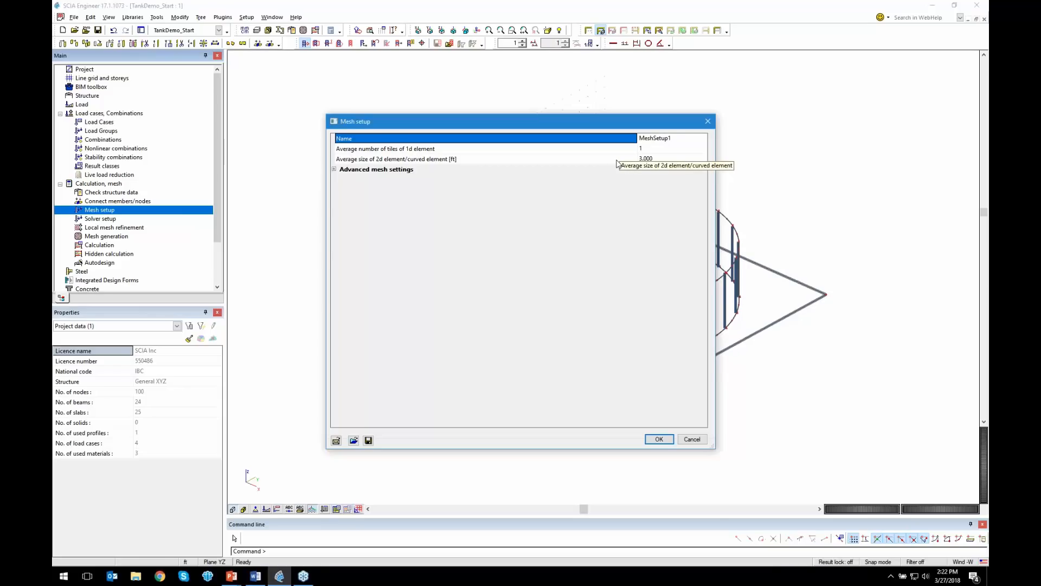
click(708, 121)
Start a 2D member edge mesh refinement with a size of 2 ft
click(163, 228)
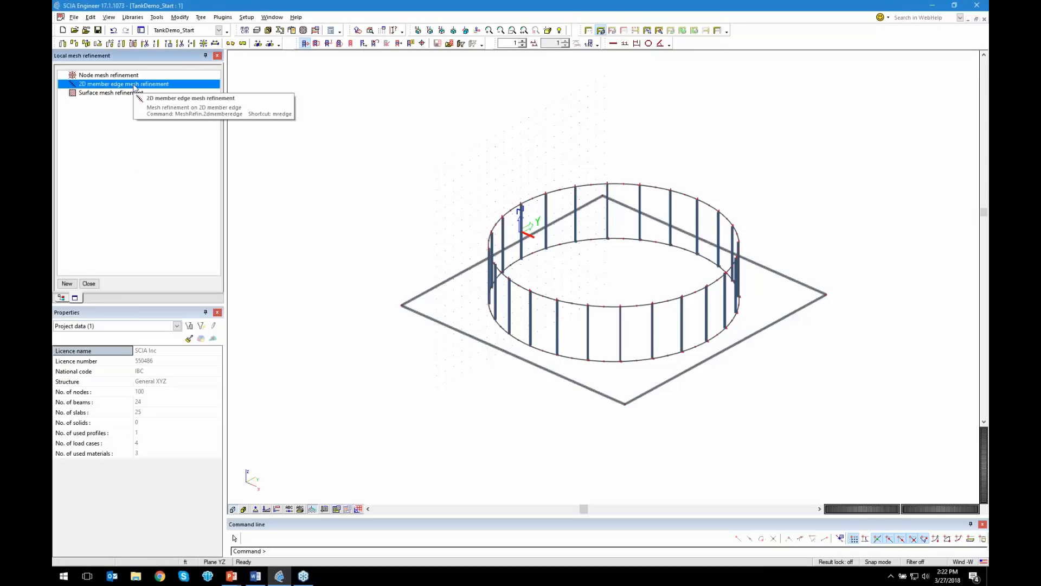
double_click(134, 88)
click(658, 438)
Apply the edge mesh refinement to all edges around the tank wall's base using a window selection
scroll(502, 341, up, 5)
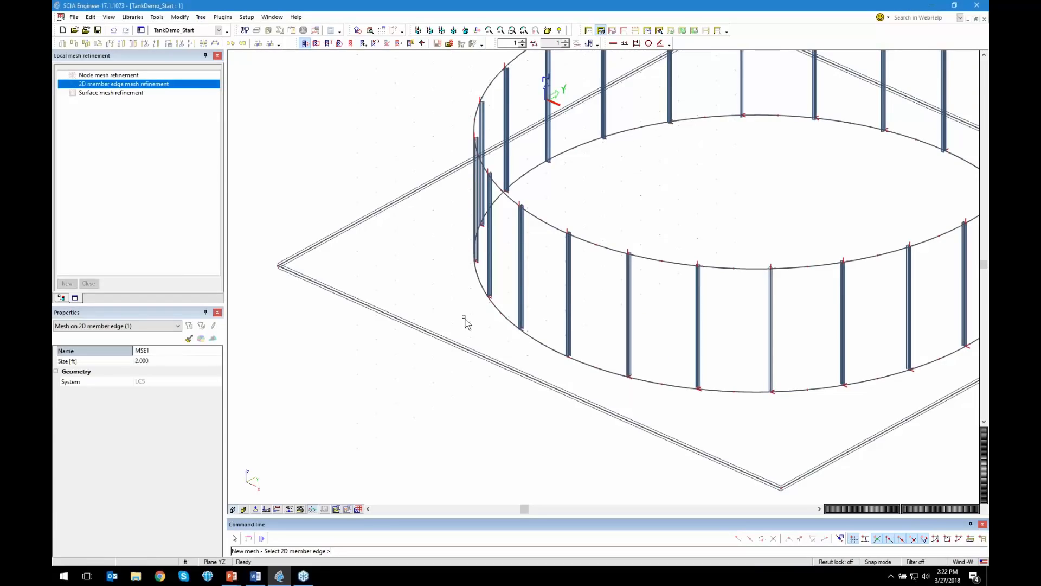
scroll(445, 303, down, 5)
ctrl+right_drag(446, 301, 493, 303)
scroll(493, 307, up, 3)
drag(377, 281, 645, 325)
ctrl+right_drag(575, 333, 551, 353)
key(Escape)
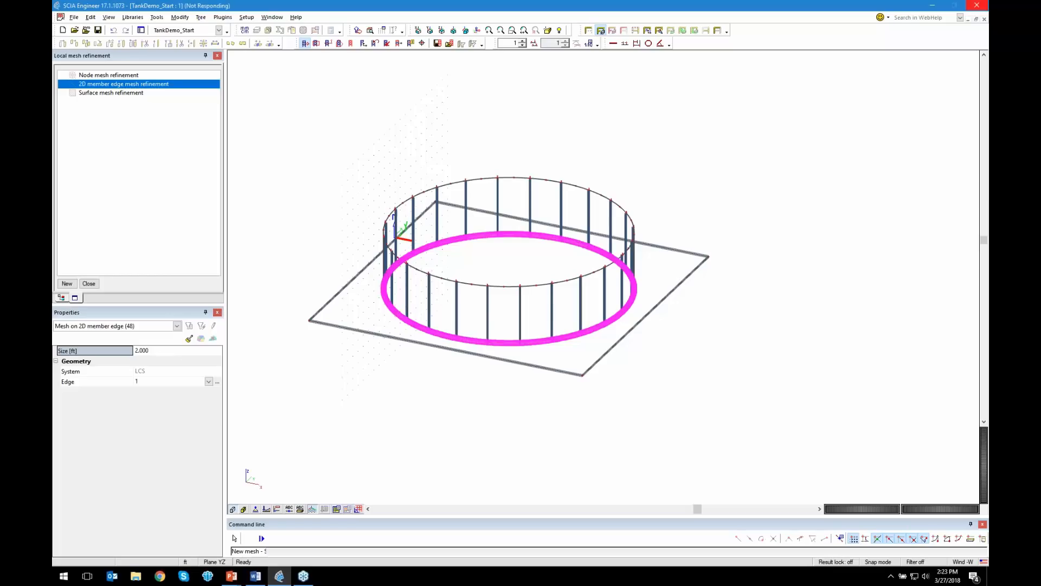
key(Escape)
ctrl+right_drag(456, 304, 419, 317)
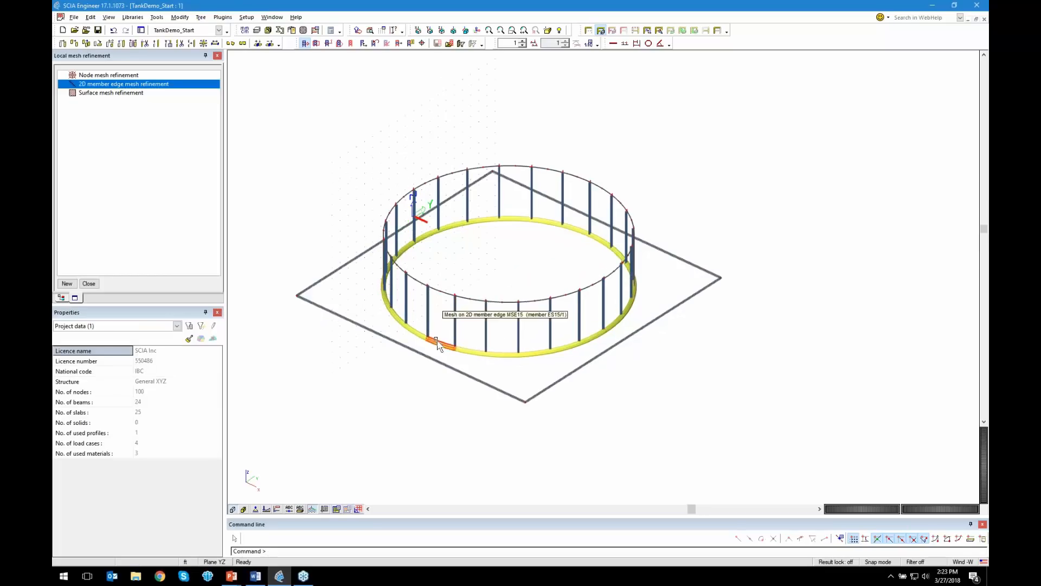
Reset the current UCS to the global coordinate system at the centre of the tank base
click(157, 17)
mouse_move(174, 49)
click(275, 108)
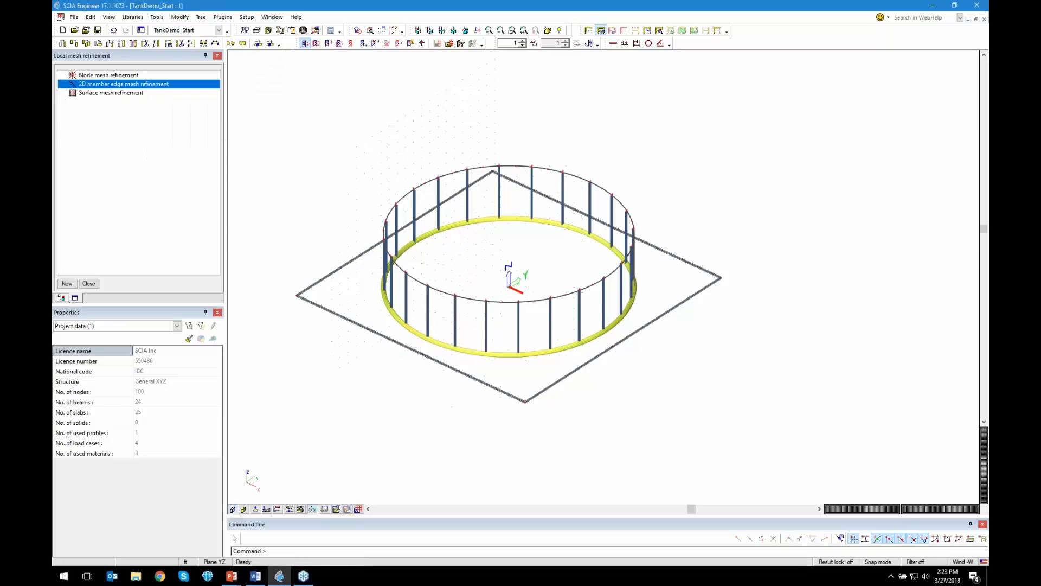
Switch the working plane to XY and apply a surface mesh refinement with a size of 2 ft to the base slab
click(209, 562)
click(210, 562)
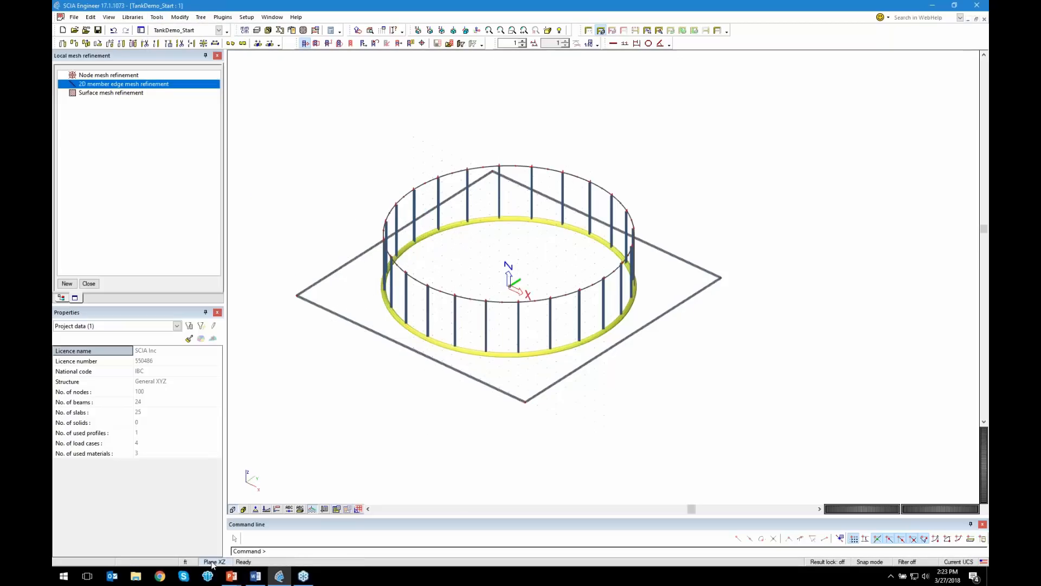
double_click(140, 93)
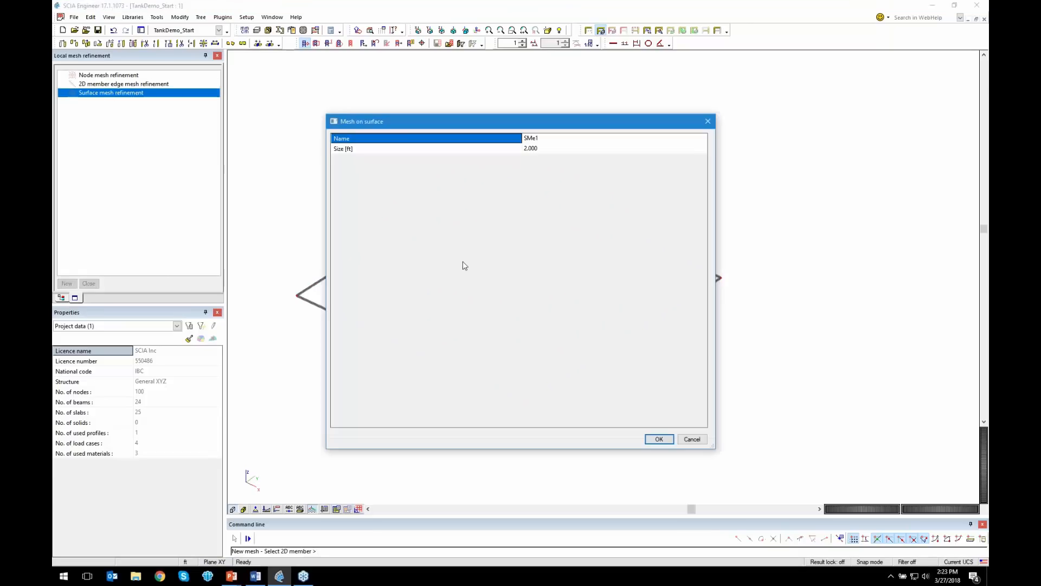
click(660, 439)
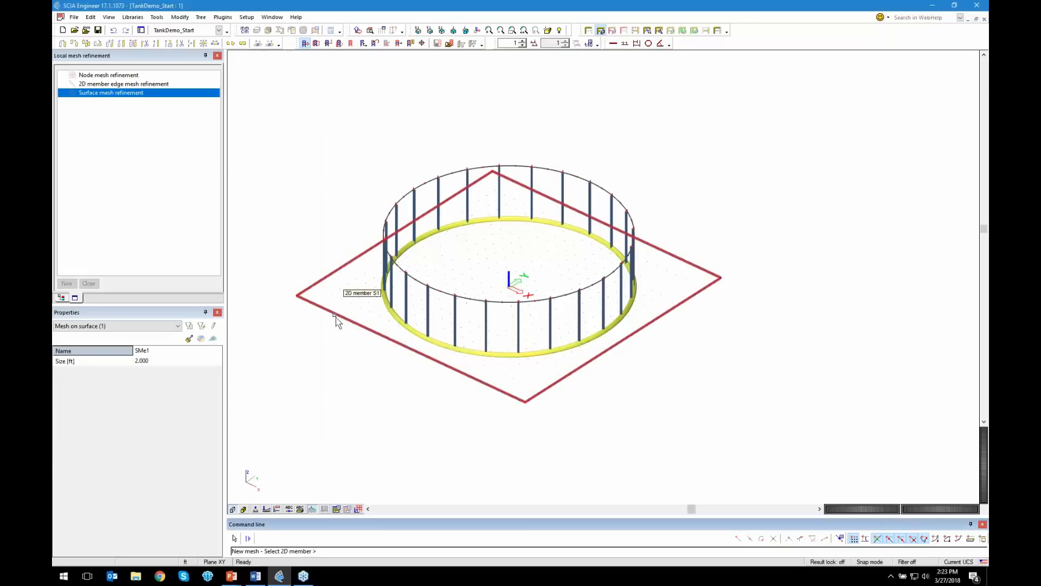
click(465, 359)
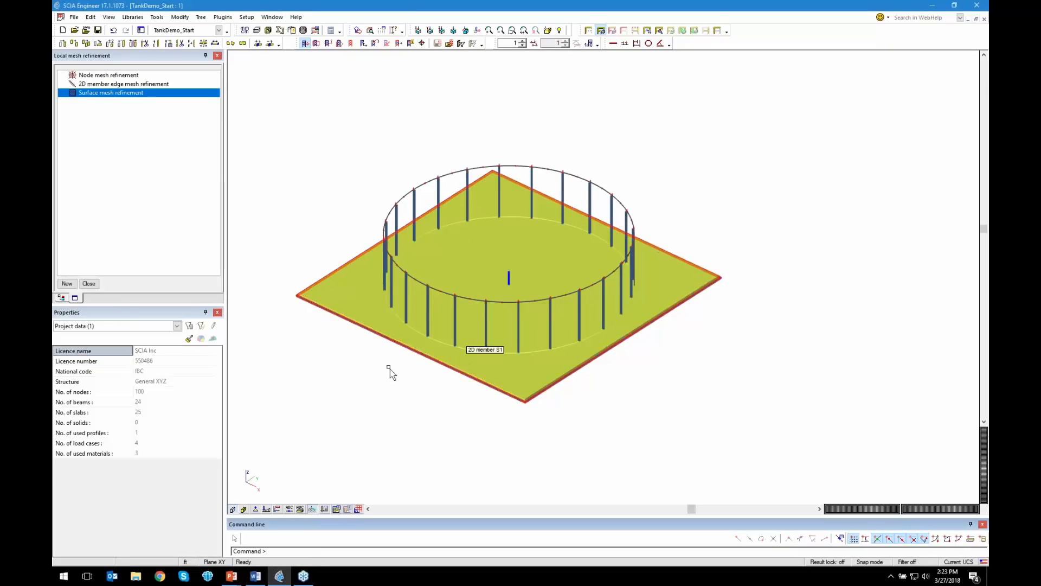
Hide the mesh refinement display through the view parameters of all entities and leave the local mesh refinement
ctrl+right_drag(354, 322, 380, 292)
ctrl+right_drag(495, 369, 390, 256)
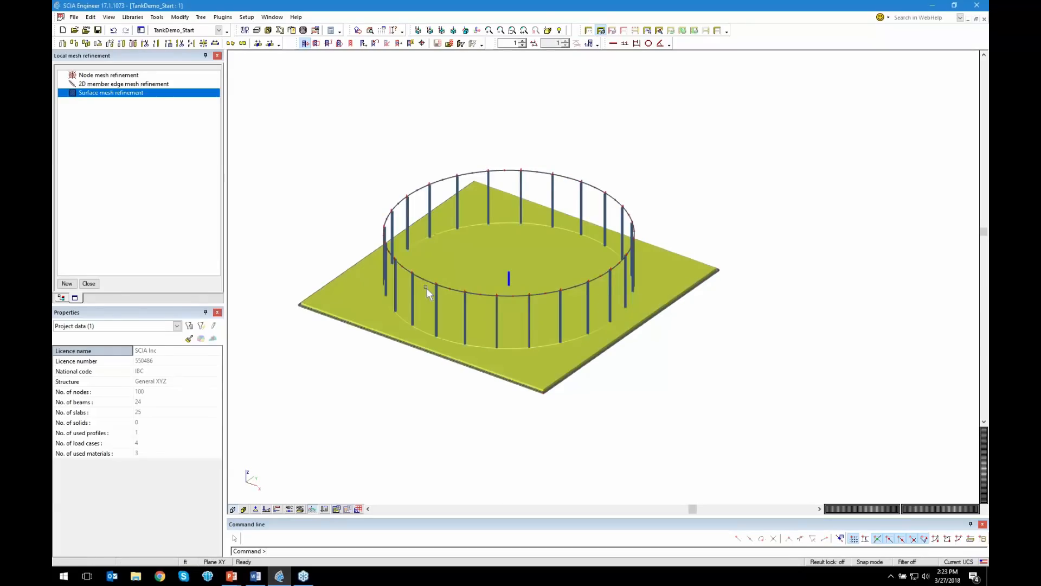
right_click(335, 190)
click(352, 219)
right_click(413, 373)
click(703, 482)
click(664, 482)
scroll(381, 300, up, 2)
click(88, 283)
Review the advanced solver settings for the nonlinear calculation method and the eigenvalue solver type, leaving the setup without changes
click(101, 219)
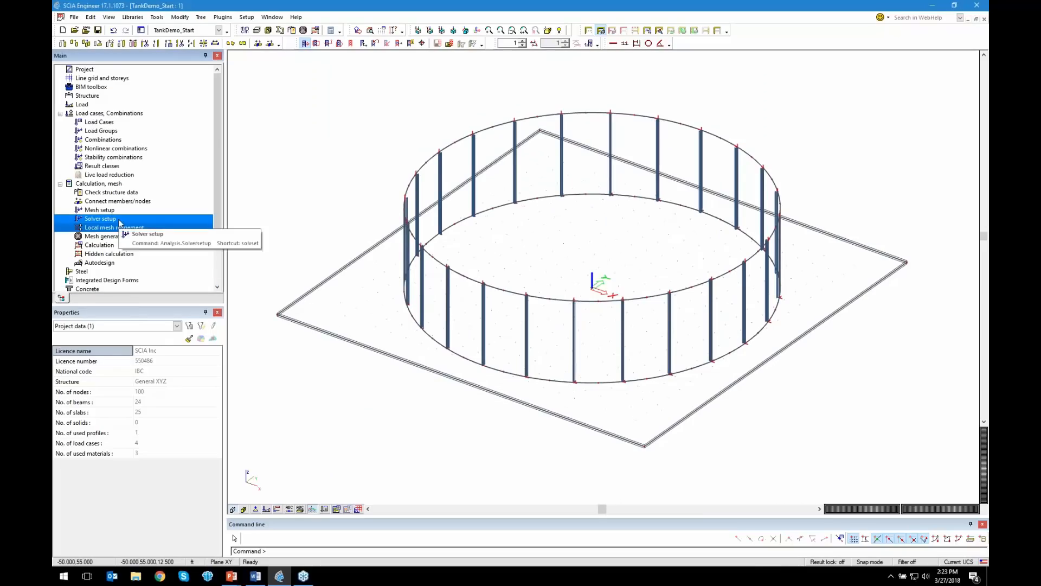
double_click(391, 160)
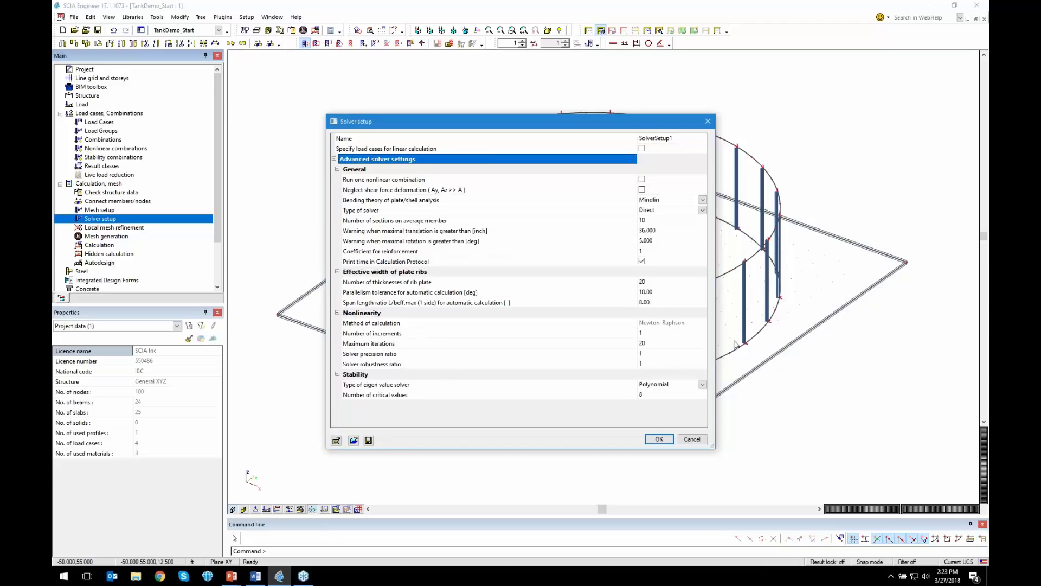
click(622, 324)
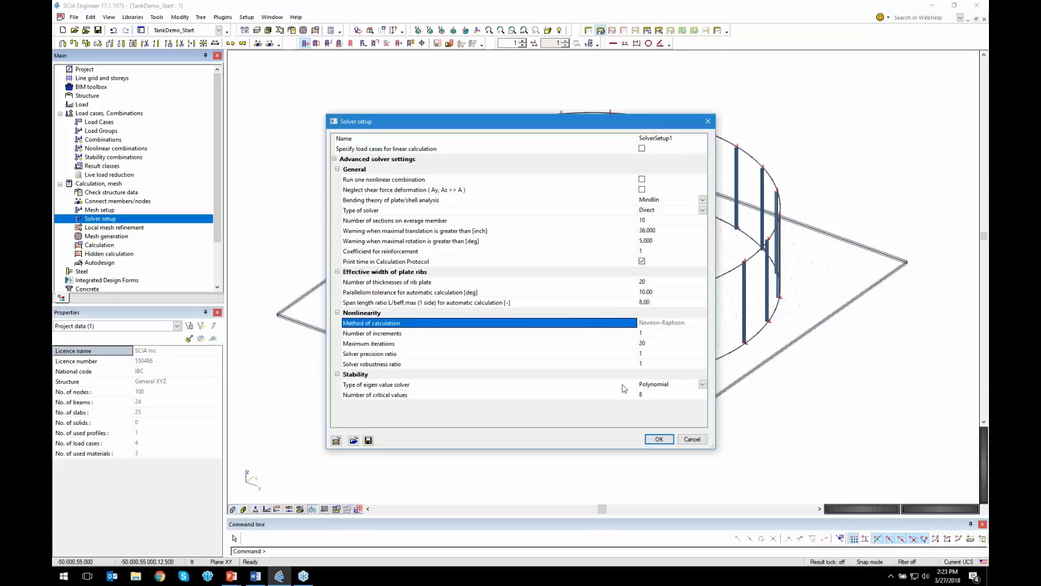
click(676, 385)
click(678, 388)
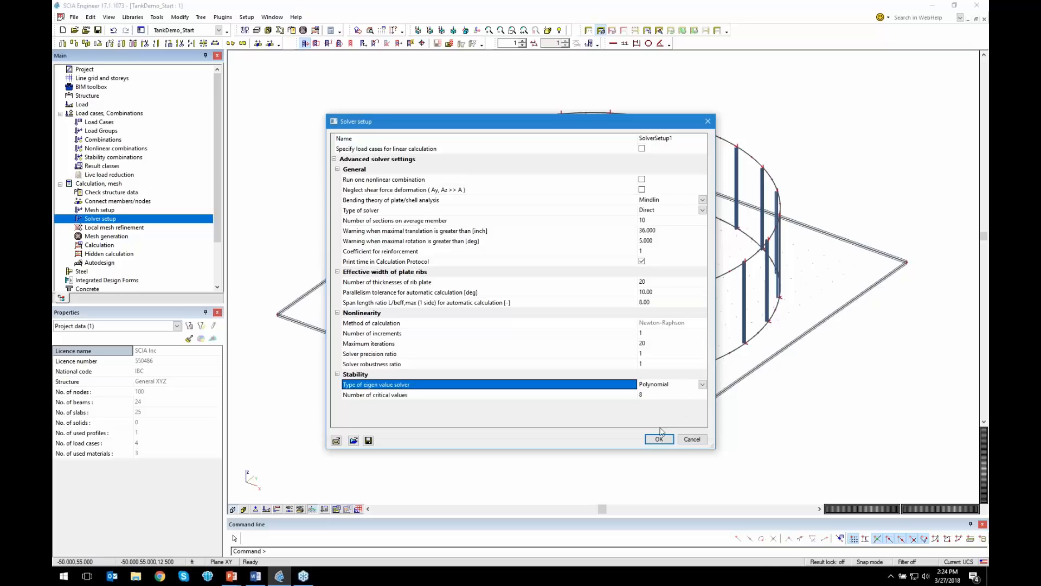
click(687, 439)
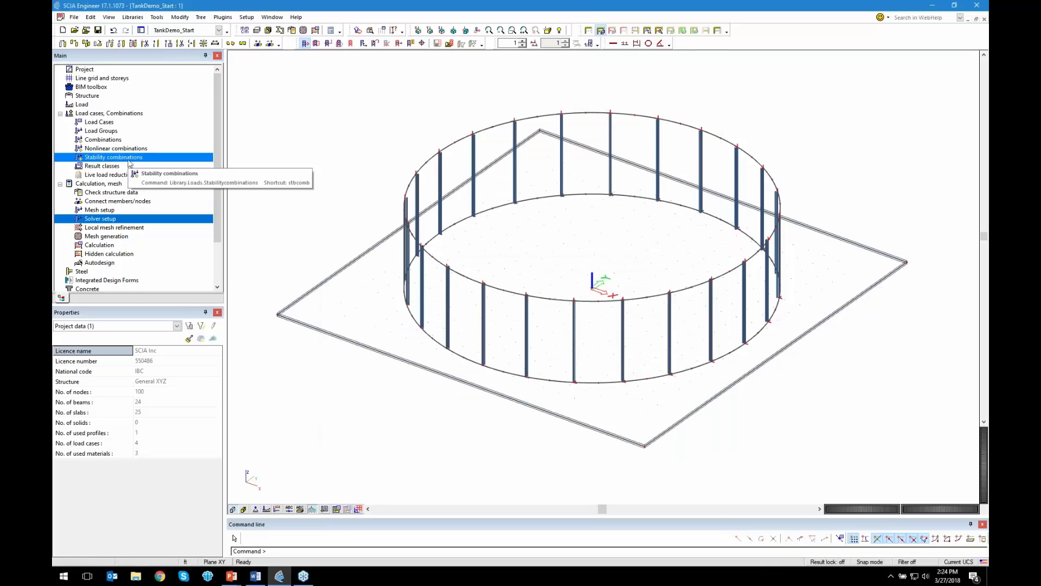
Compare the type and contents of the existing ULS and SLS load combinations
click(128, 140)
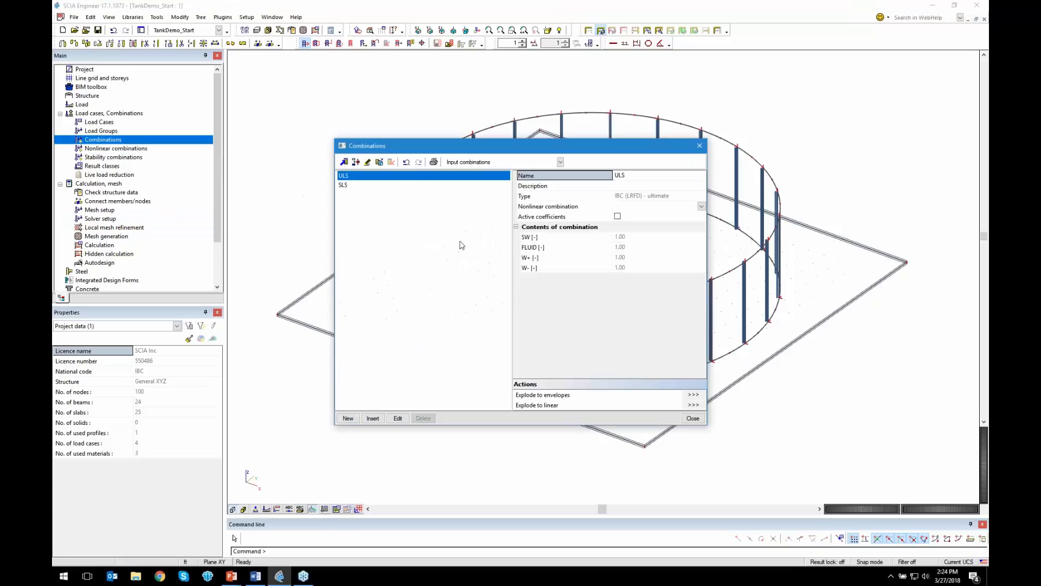
click(387, 185)
click(387, 175)
click(381, 184)
click(378, 178)
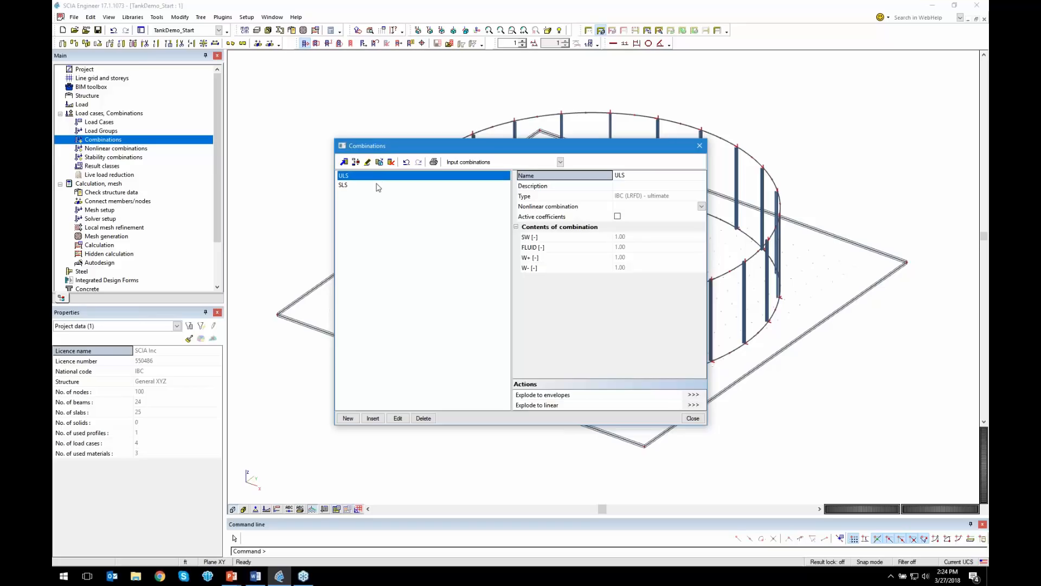
click(378, 187)
click(371, 177)
click(372, 185)
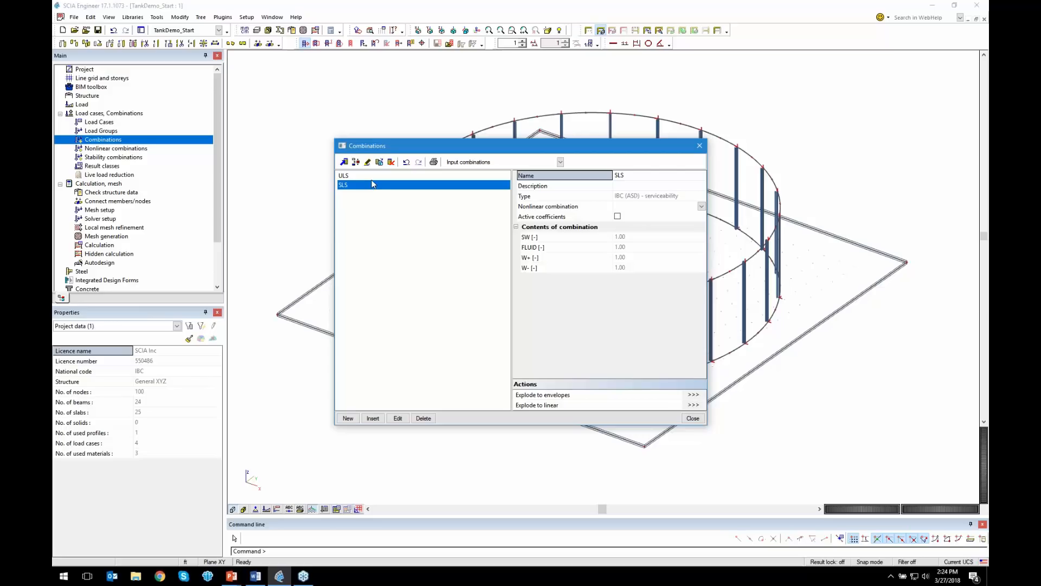
click(382, 217)
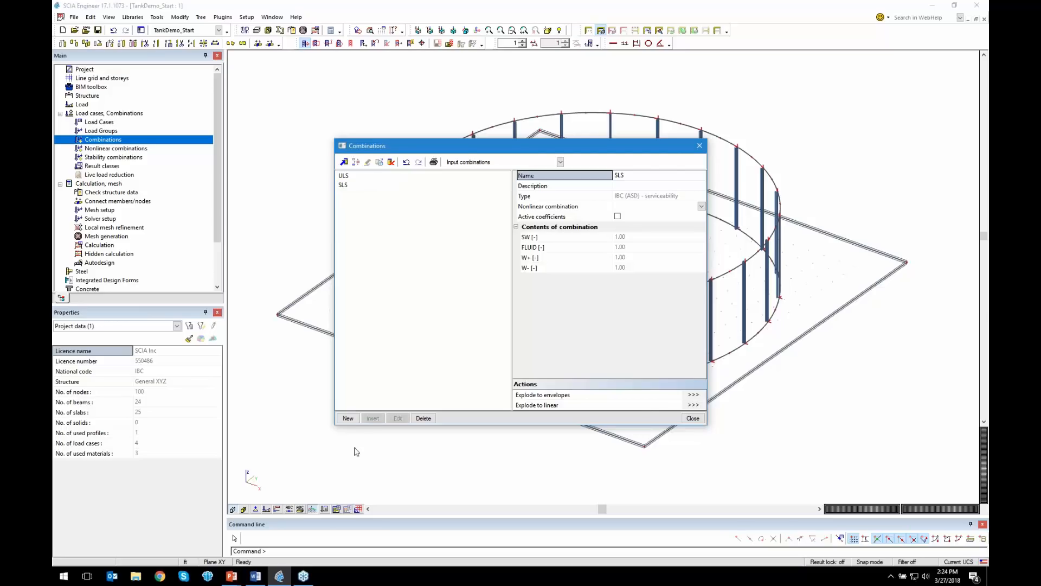
Create a load combination named D+F+0.6W of type Linear - ultimate with all four load cases
click(348, 418)
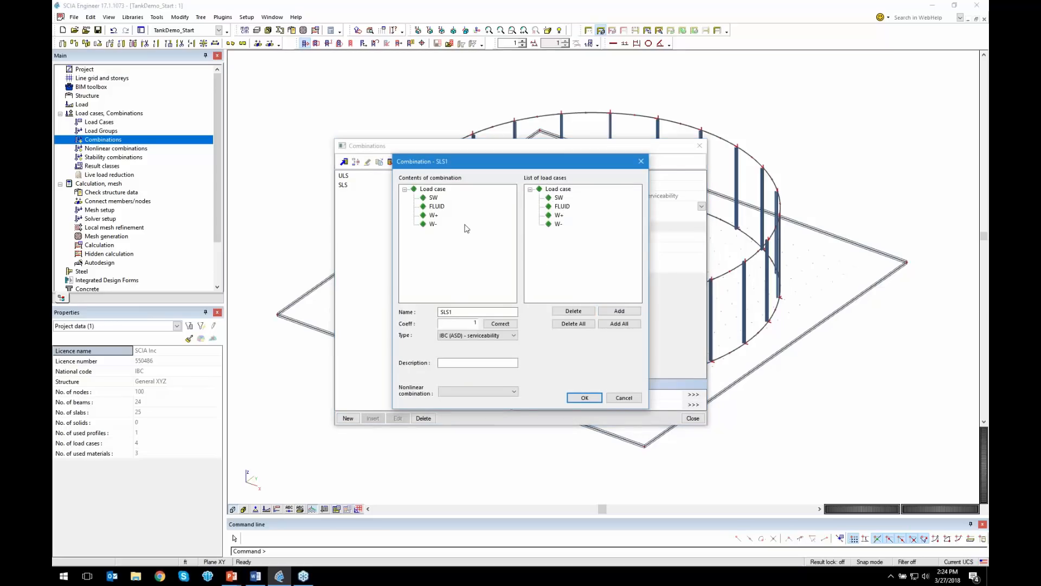
double_click(456, 312)
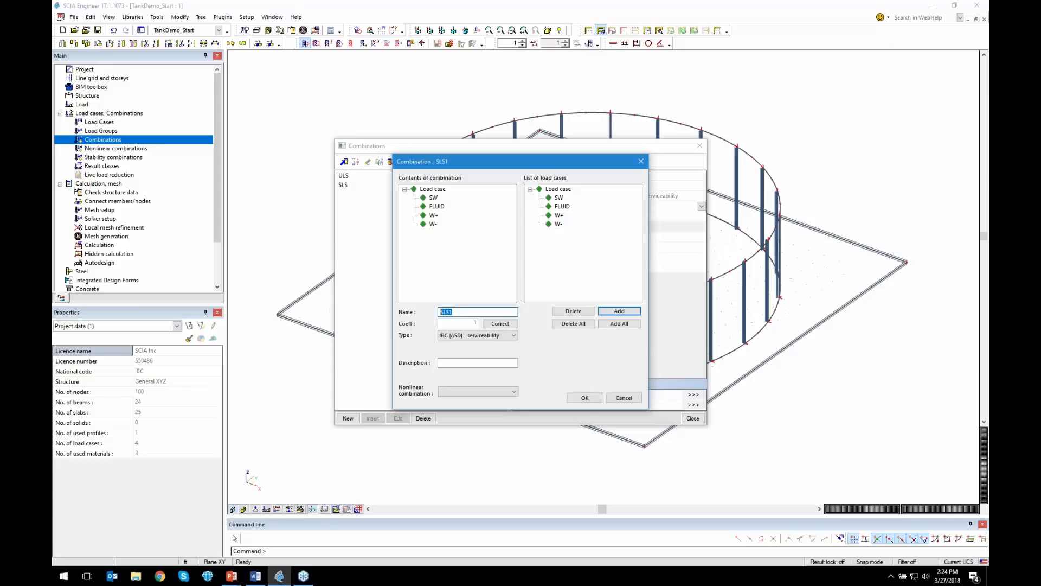
text(D+F+0.6W)
click(512, 335)
click(500, 363)
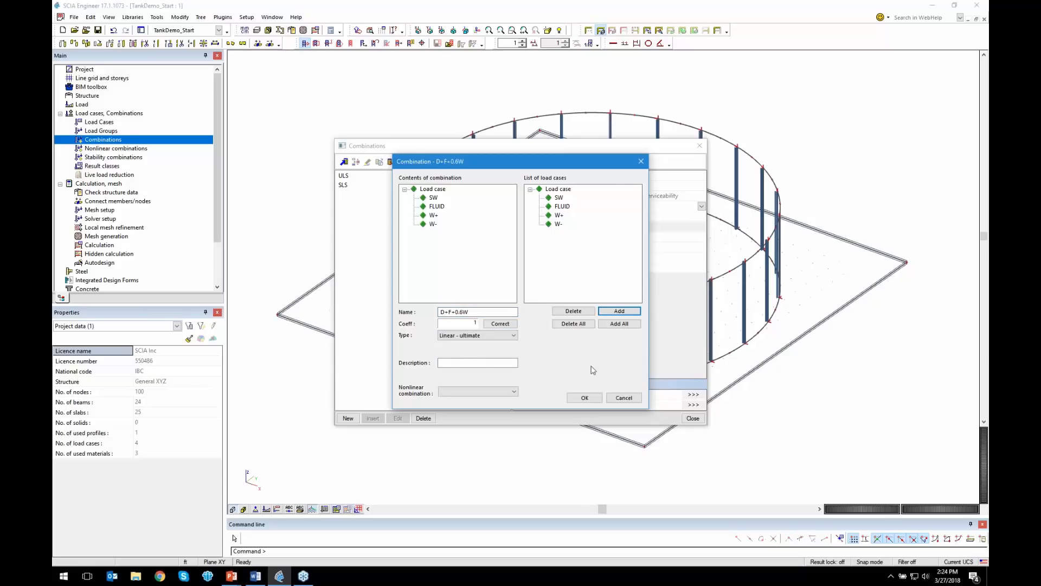
click(584, 398)
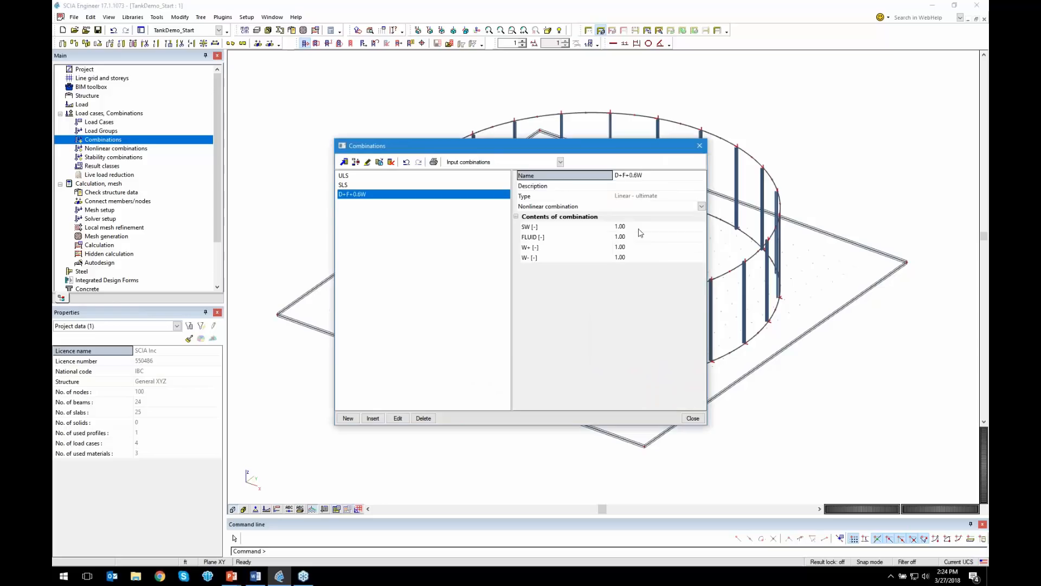
Set the W+ and W- coefficients of the D+F+0.6W combination to 0.6
click(697, 248)
key(Return)
text(.6)
key(Return)
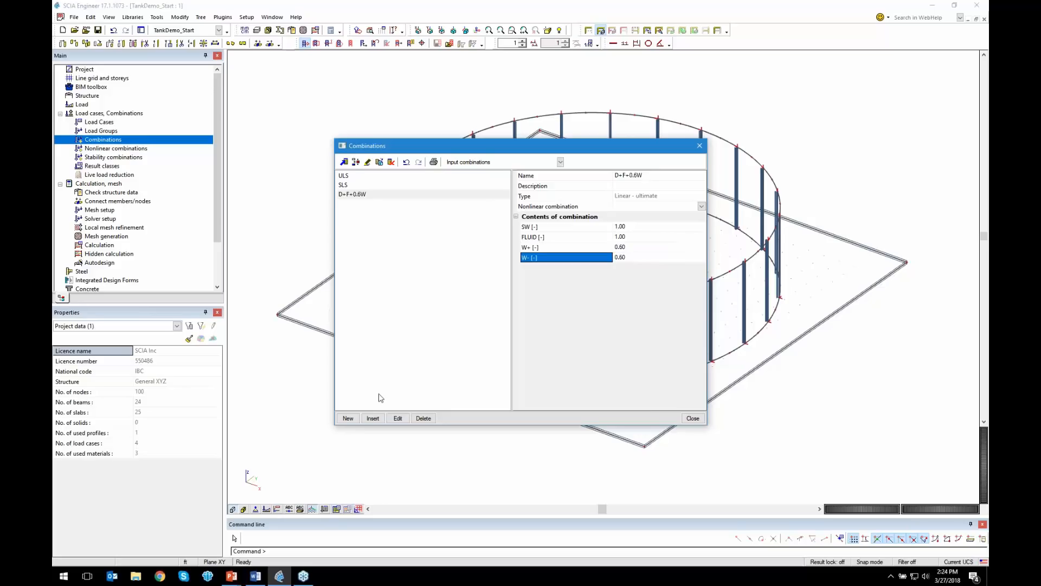
Create a second Linear - ultimate combination named 0.6D+0.6W and remove the FLUID load case from it
click(349, 418)
click(573, 323)
click(619, 324)
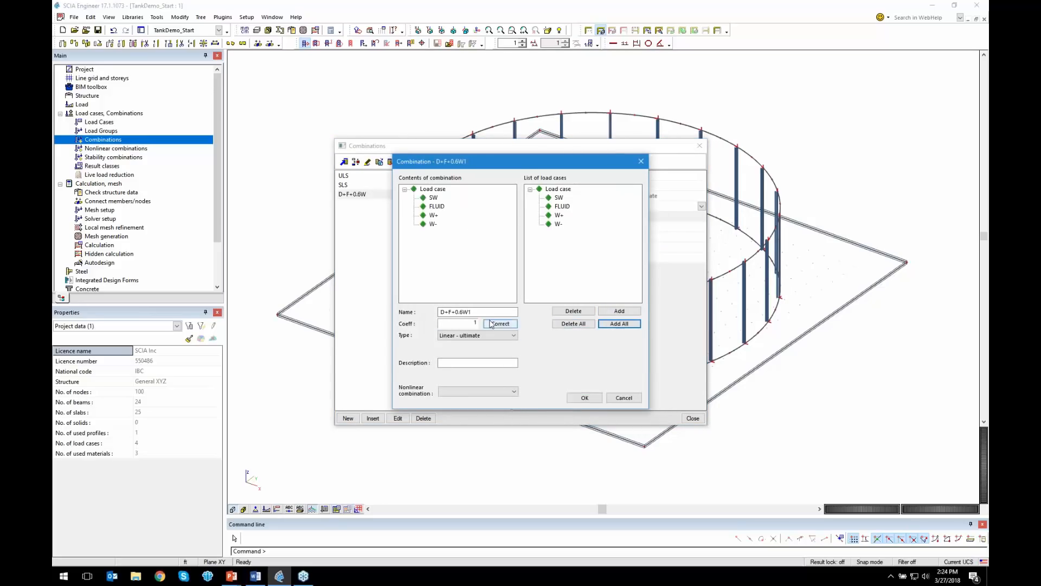
drag(487, 312, 441, 312)
text(06)
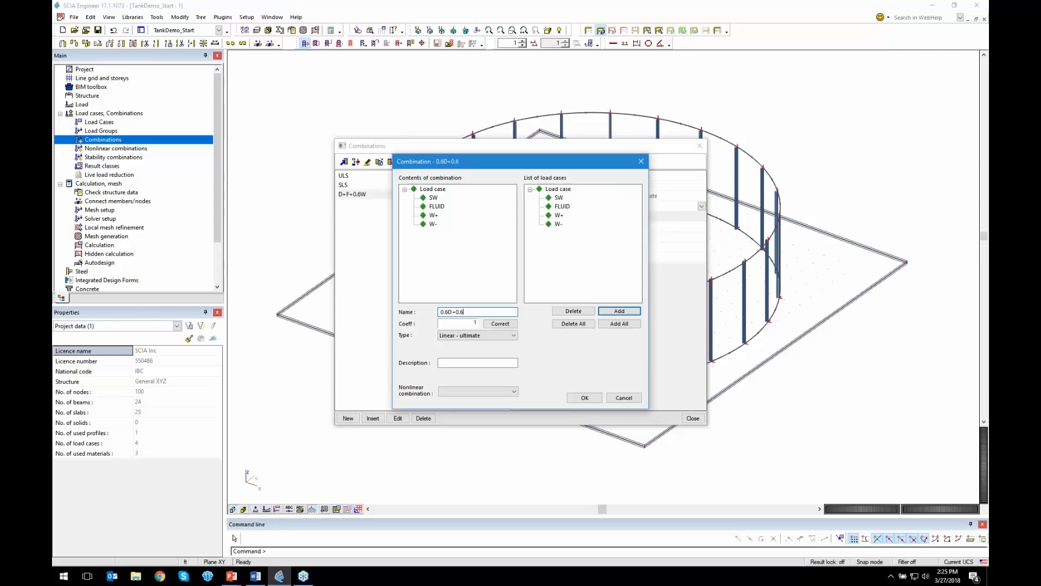
click(584, 397)
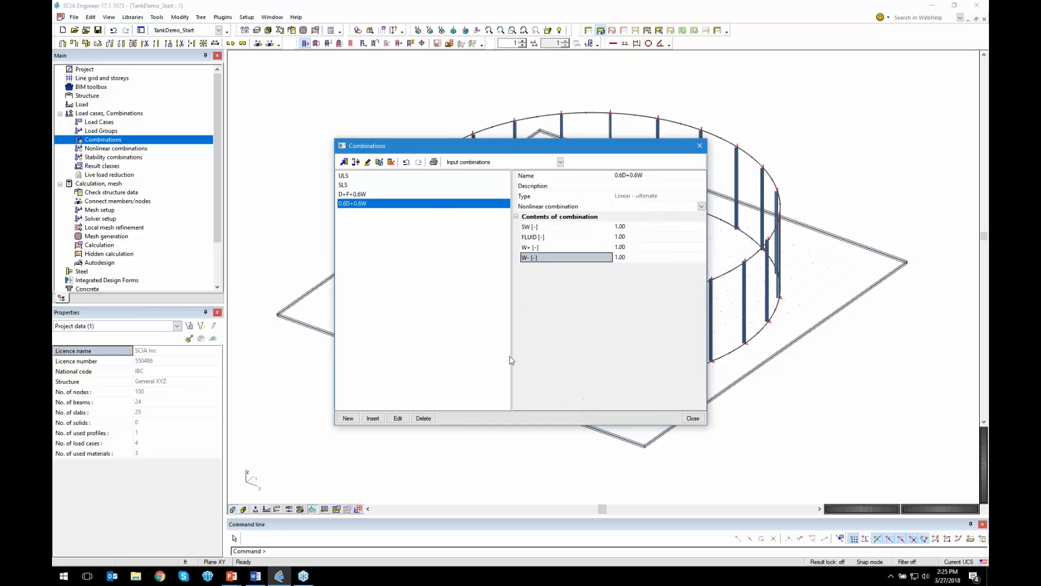
click(397, 418)
click(573, 310)
click(584, 397)
Set the SW, W+ and W- coefficients of the 0.6D+0.6W combination to 0.6 and close the combinations manager
click(641, 236)
click(619, 227)
text(0.6)
key(Return)
text(0.6)
key(Return)
text(0.6)
key(Return)
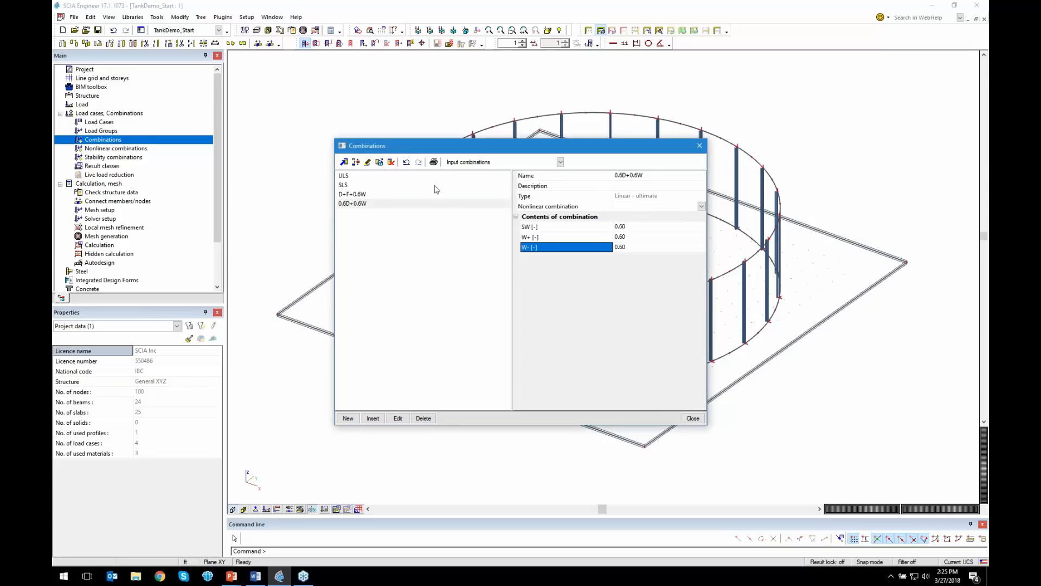
click(698, 421)
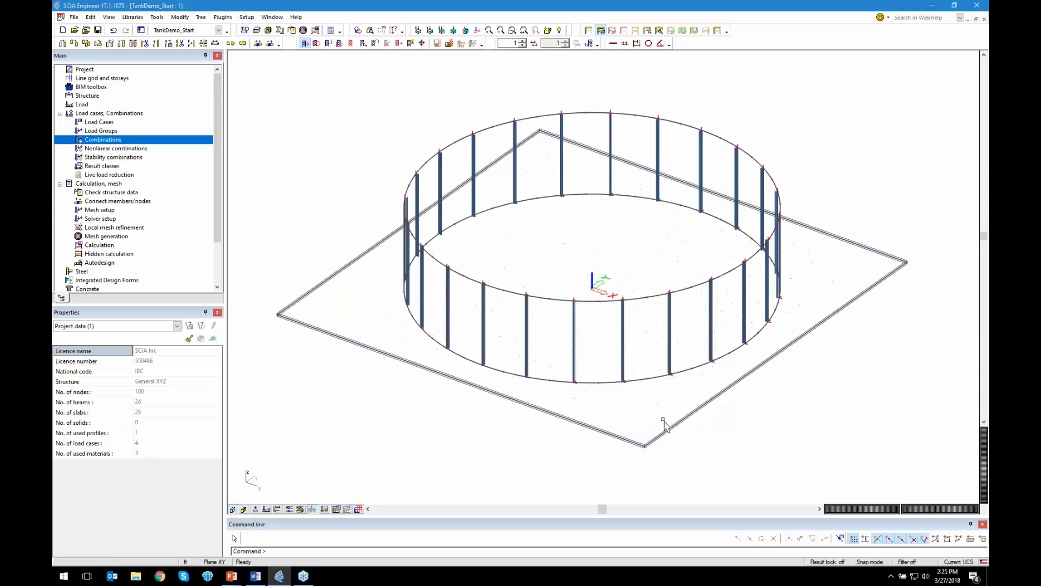
Generate nonlinear combinations from the linear combinations D+F+0.6W and 0.6D+0.6W
double_click(142, 150)
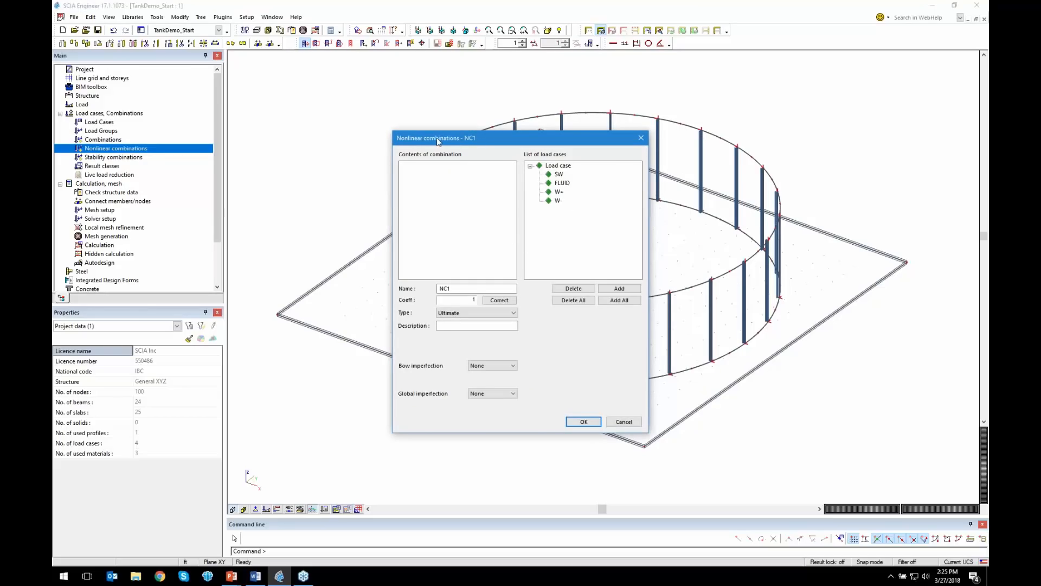
click(624, 421)
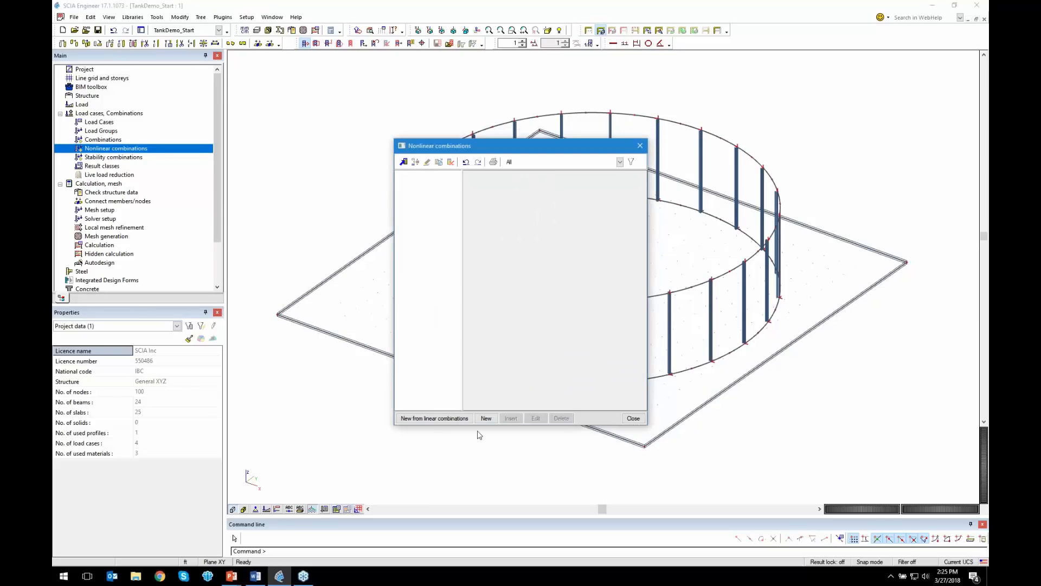
click(433, 418)
click(372, 176)
shift+click(372, 185)
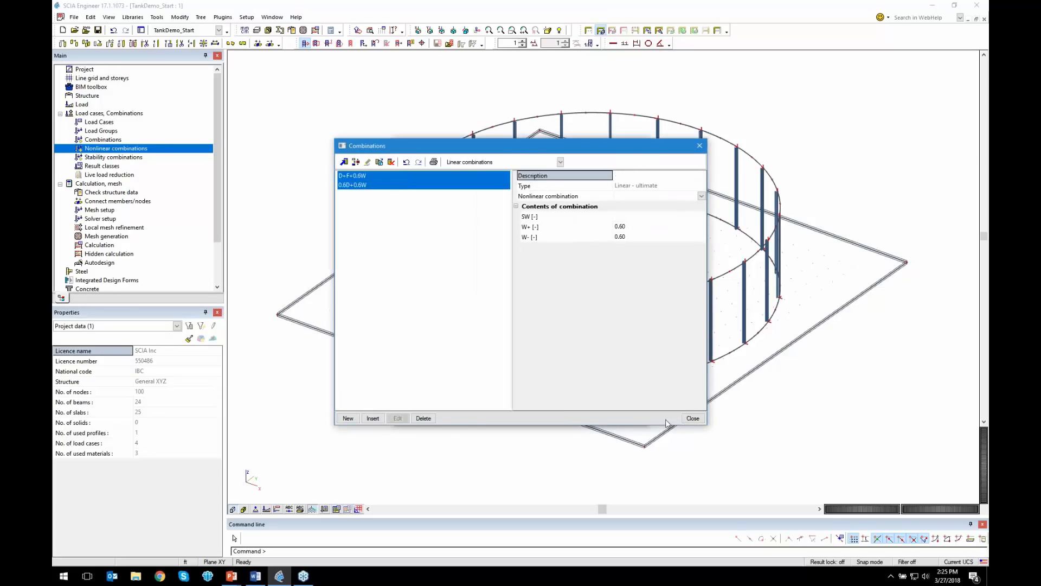
click(693, 419)
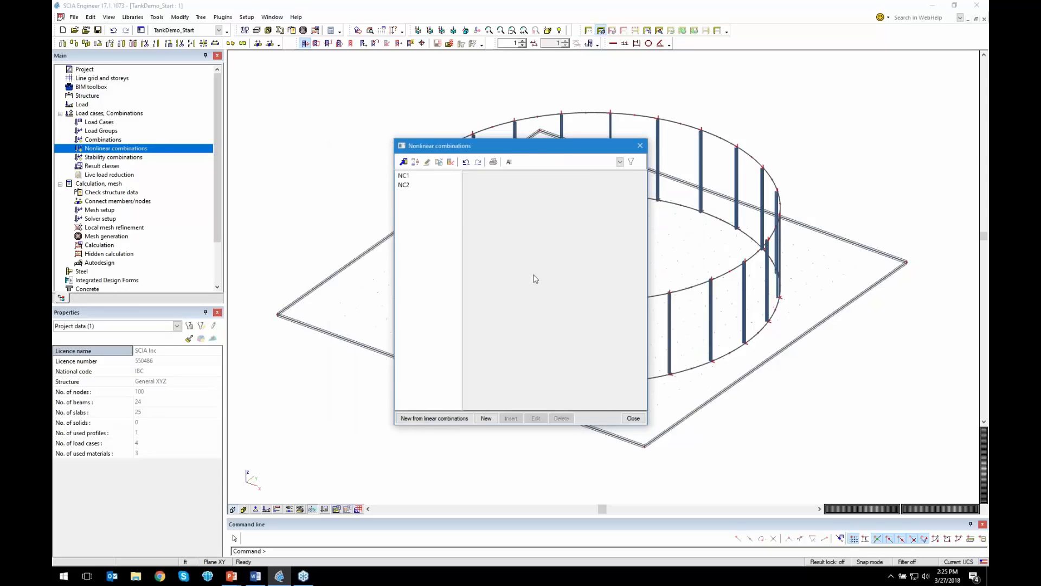
click(633, 418)
Generate stability combinations from the linear combinations D+F+0.6W and 0.6D+0.6W
click(142, 158)
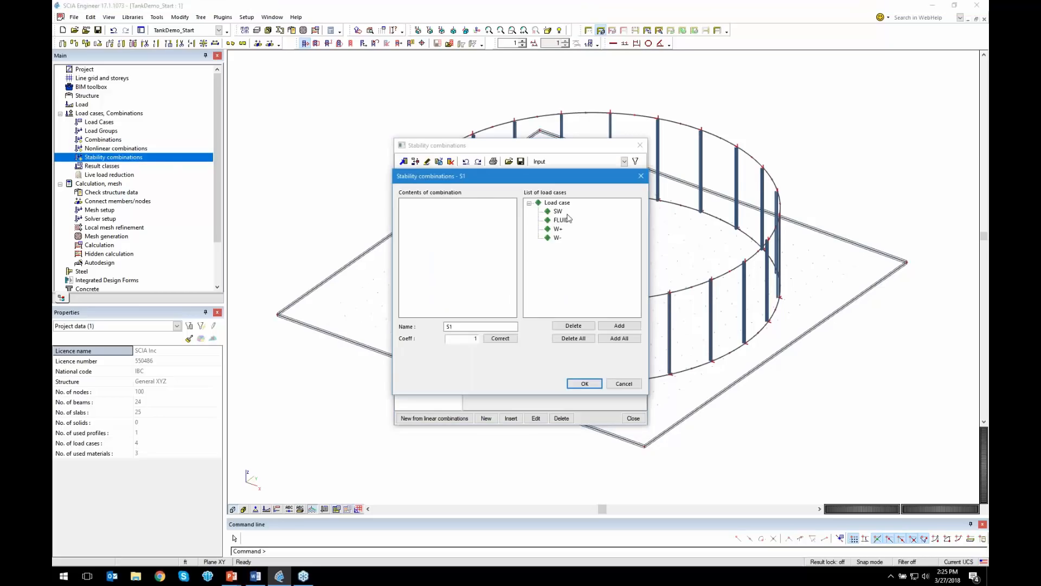
click(624, 383)
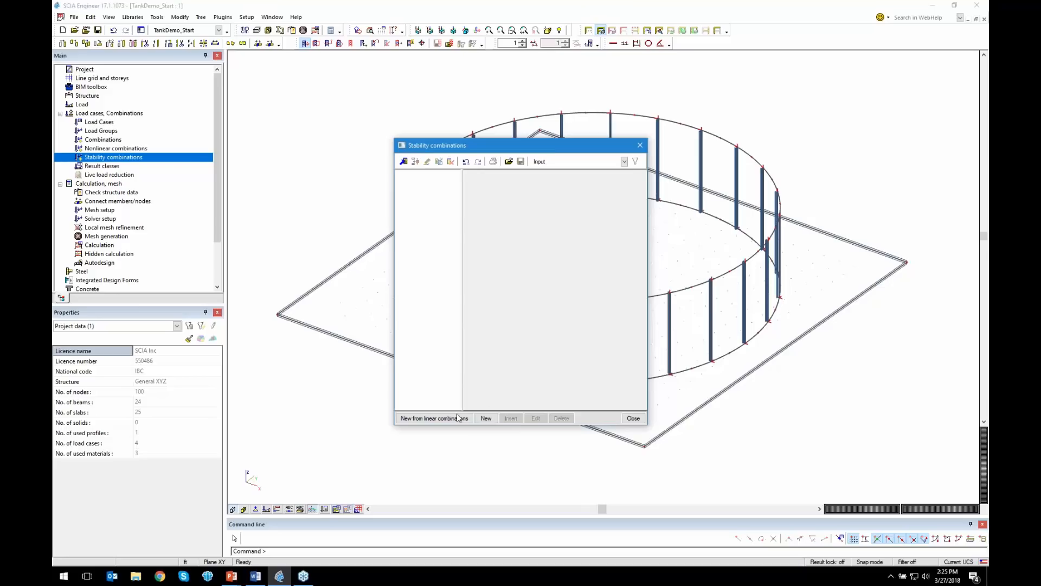
click(434, 418)
drag(397, 212, 364, 183)
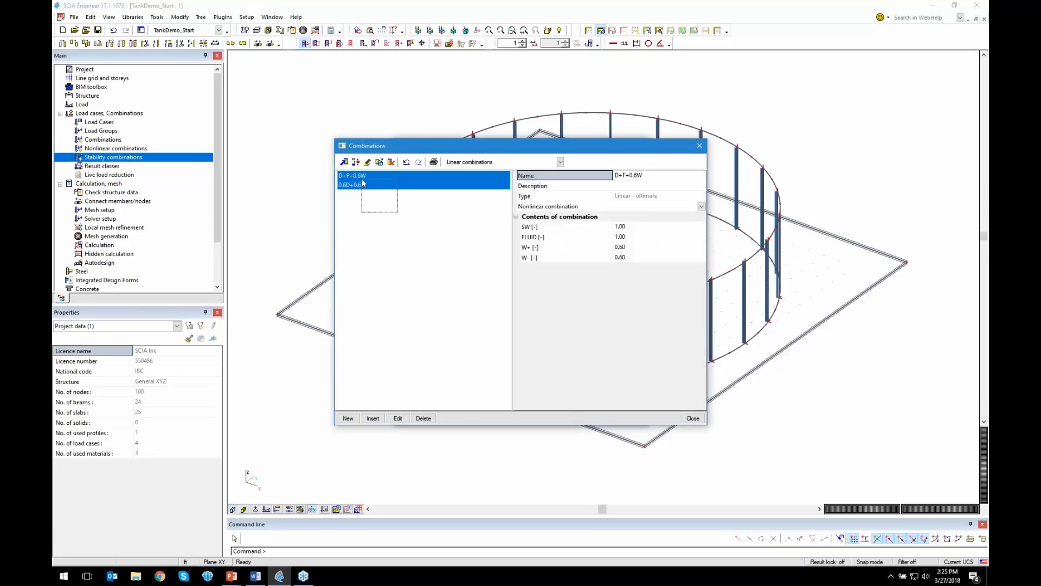
click(692, 418)
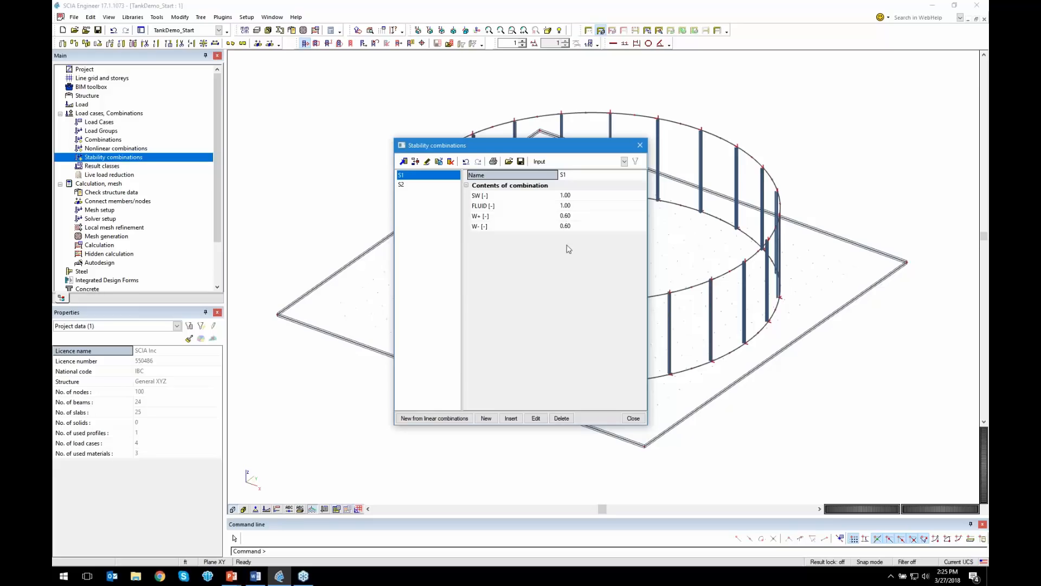
click(633, 418)
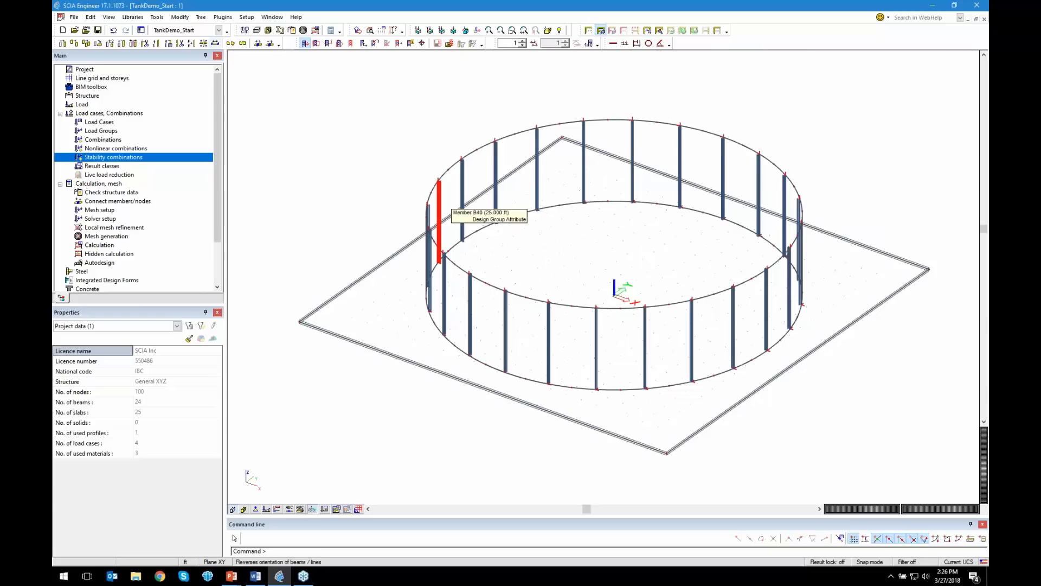
Switch to the open project TankDemo_Results
click(199, 31)
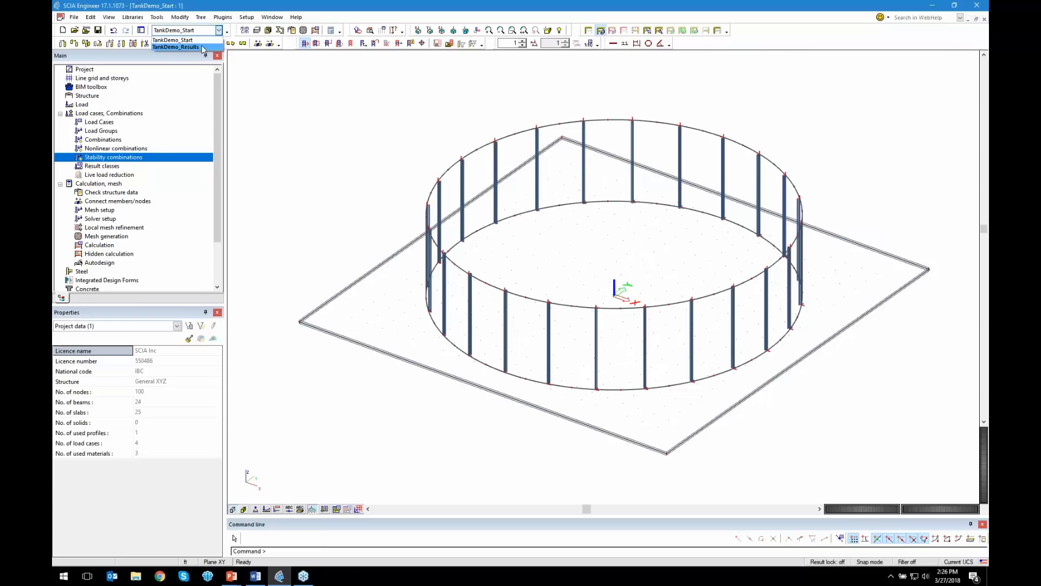
click(201, 48)
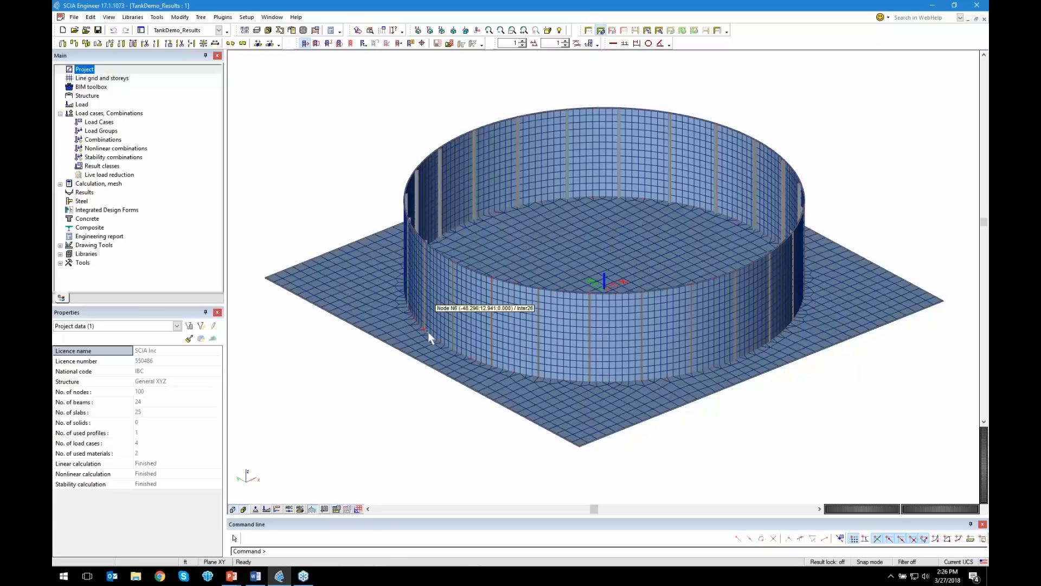
Display the 2D contact stresses σ_z for the ULS combination and inspect the extremes around the base of the tank wall
scroll(446, 343, up, 5)
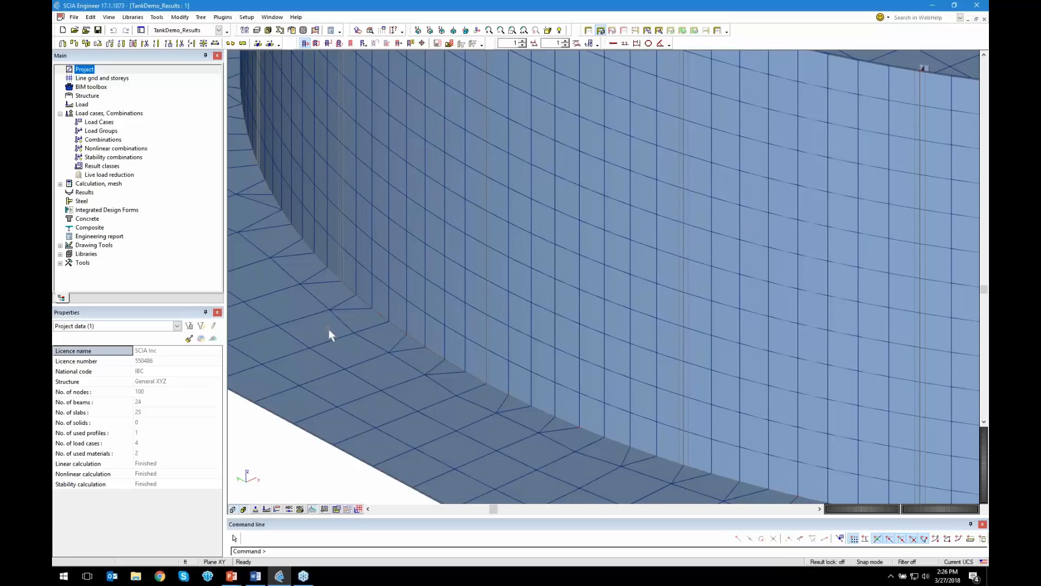
middle_click(382, 321)
middle_click(382, 320)
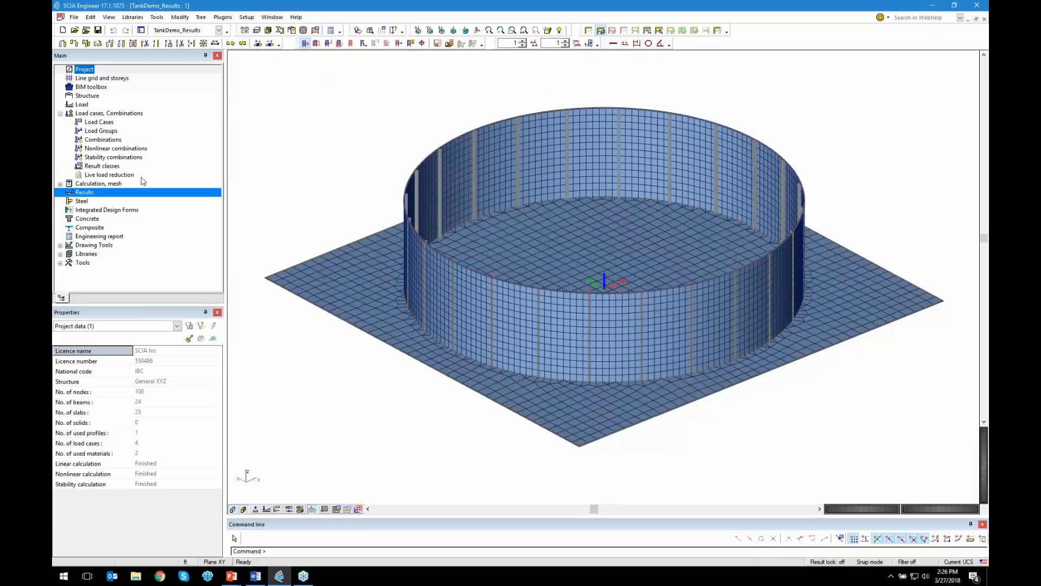
double_click(126, 198)
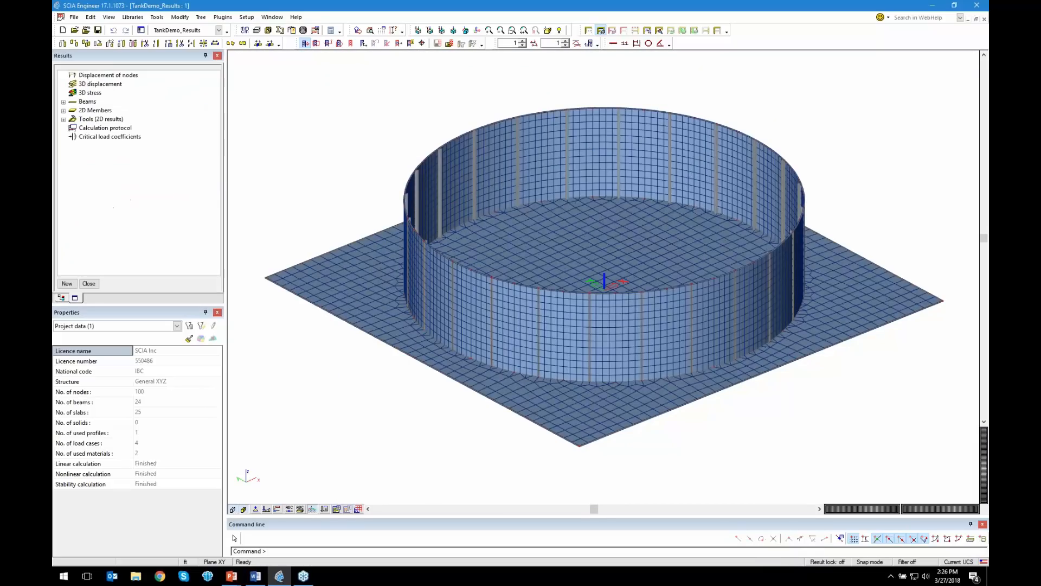
double_click(155, 110)
click(155, 147)
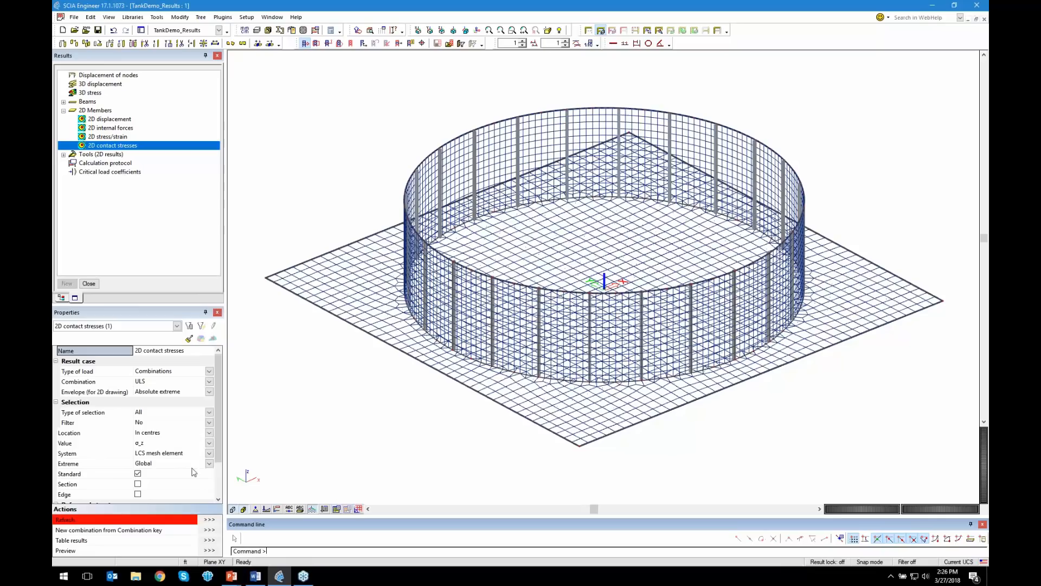
click(209, 520)
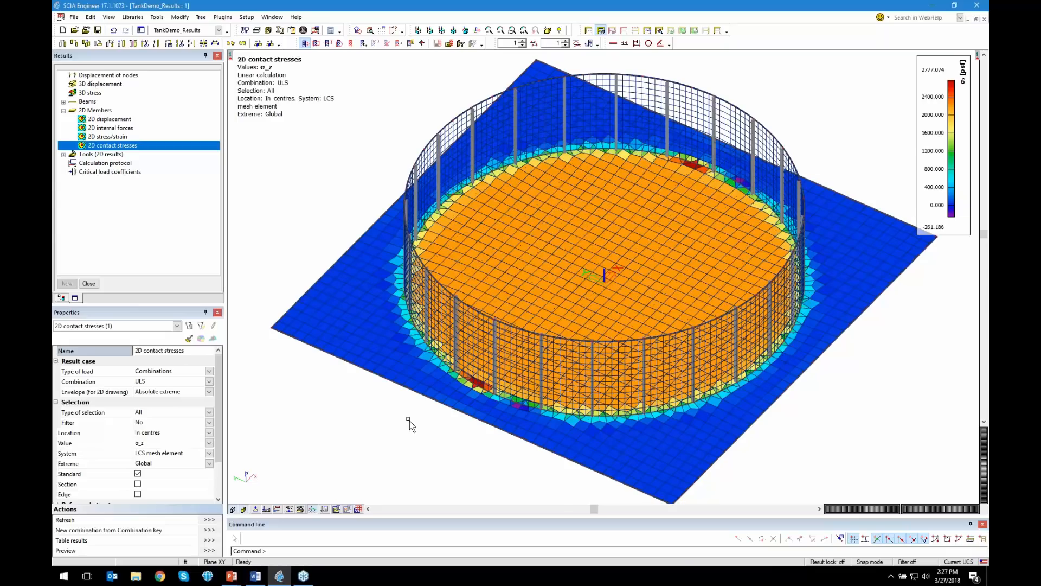
scroll(513, 412, up, 4)
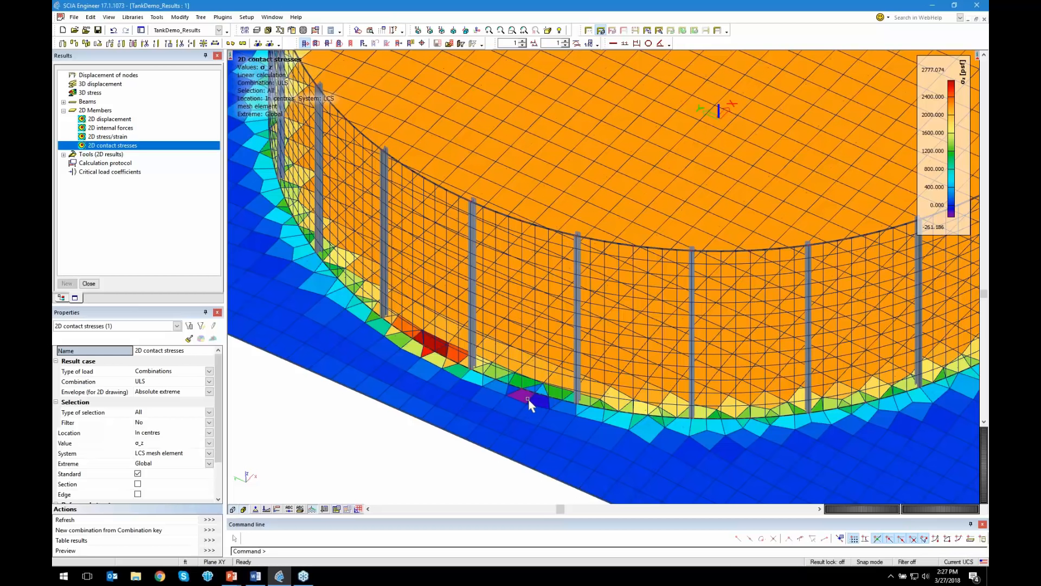
scroll(528, 397, down, 5)
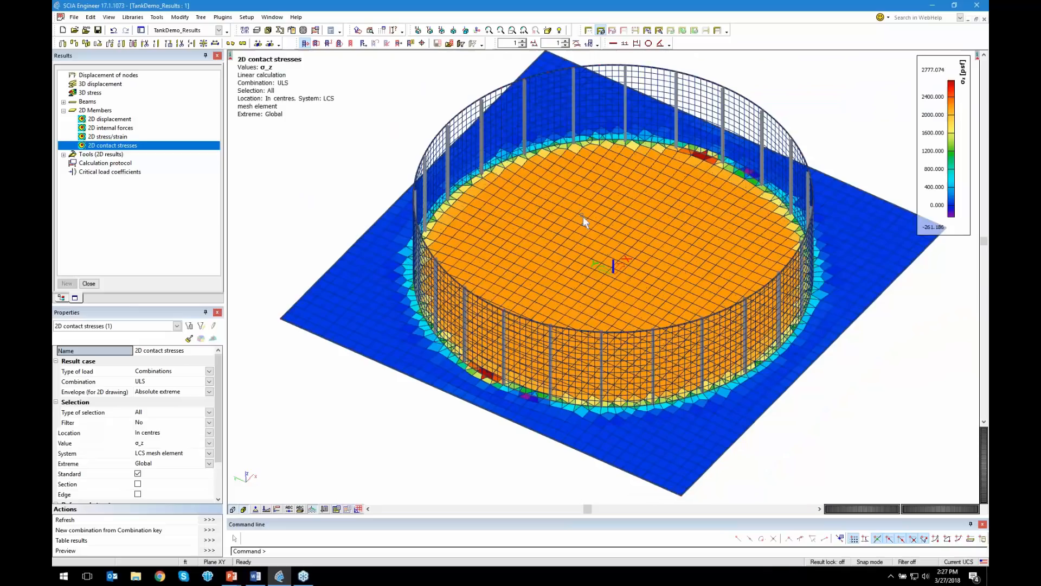
ctrl+right_drag(605, 336, 596, 328)
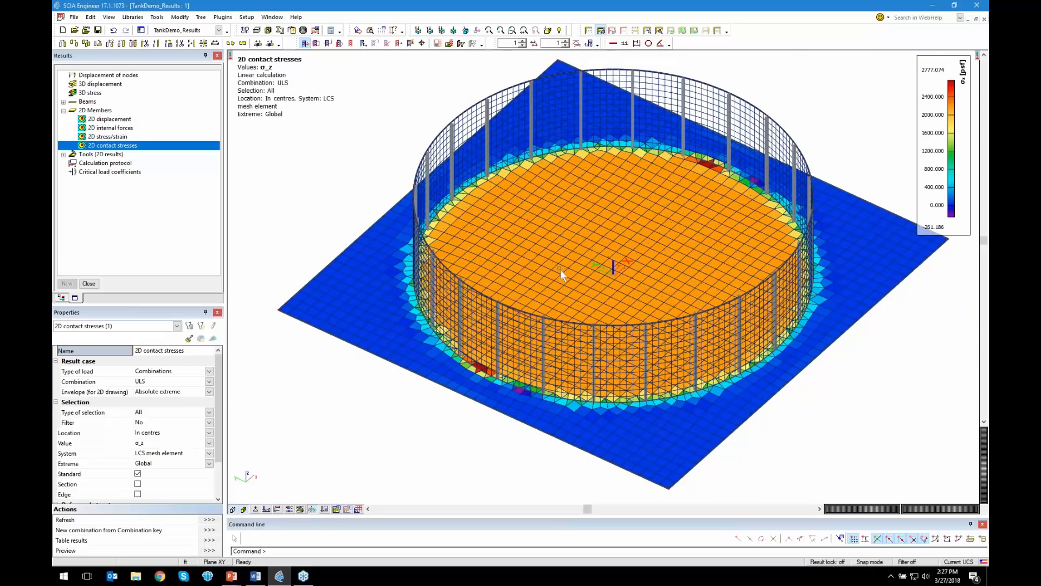
ctrl+right_drag(519, 301, 505, 285)
Display the axial force N in all 1D members for nonlinear combination NC1
click(128, 126)
double_click(88, 101)
click(124, 120)
click(112, 110)
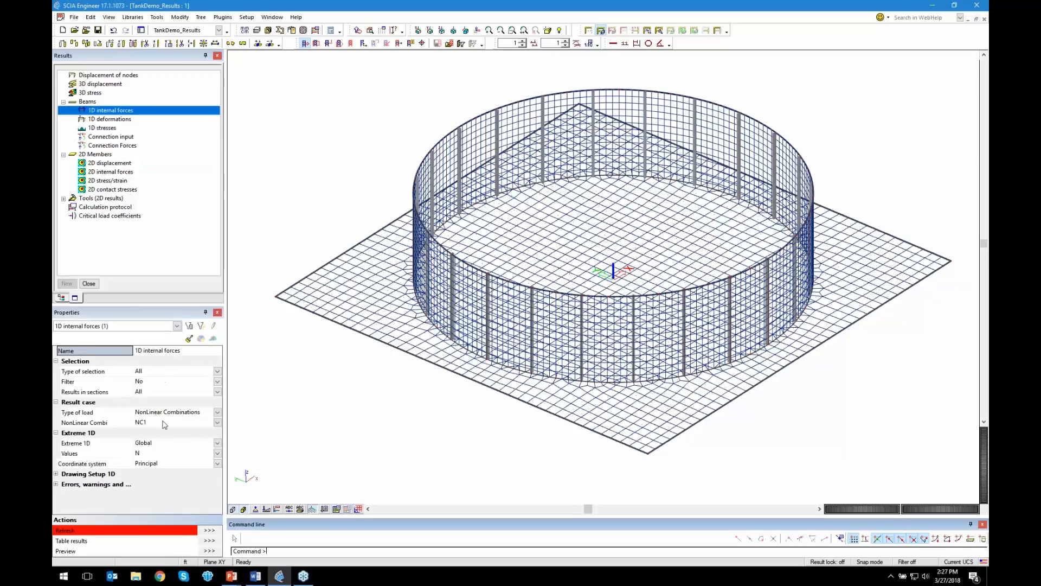
click(210, 530)
ctrl+right_drag(534, 339, 507, 372)
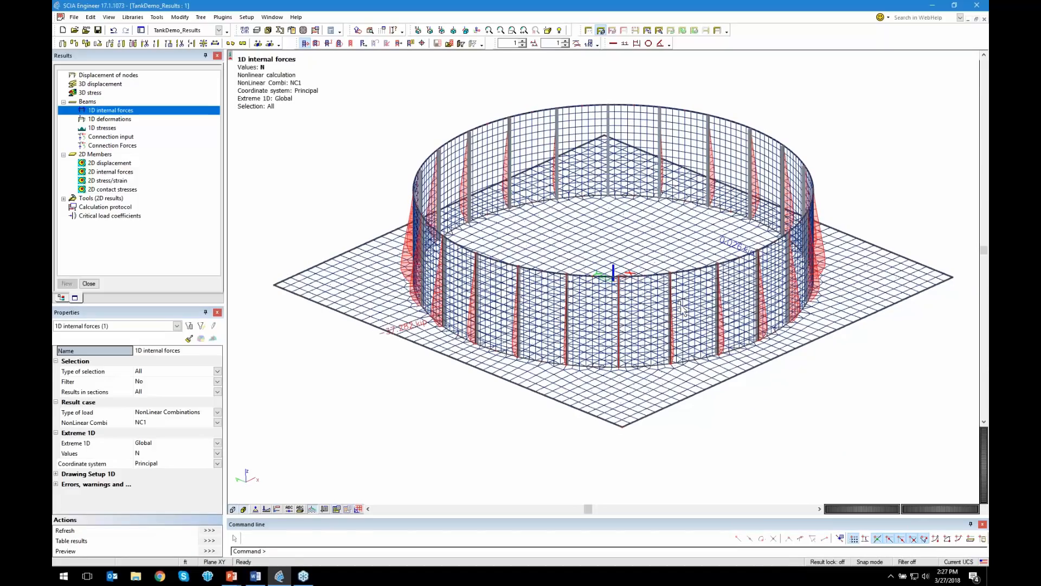
ctrl+right_drag(417, 334, 391, 236)
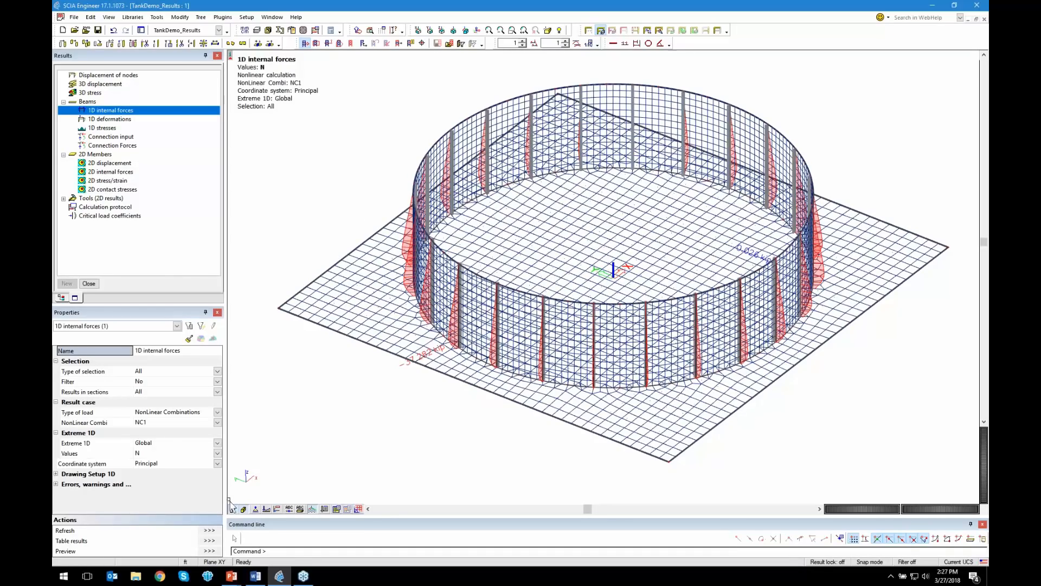
List the 1D internal forces for NC1 in a results table and enlarge the model view above it
click(209, 541)
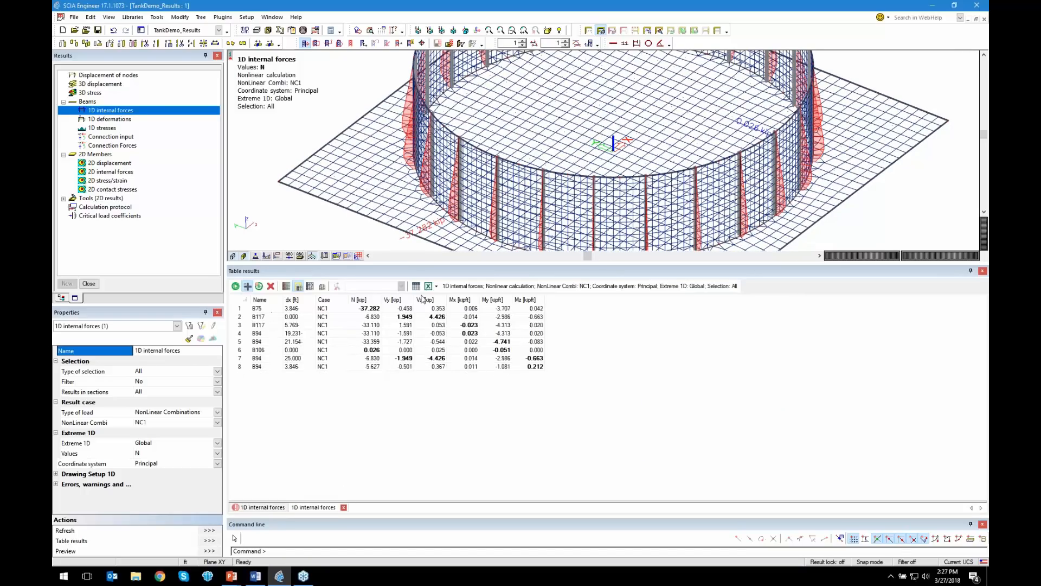
drag(439, 268, 442, 347)
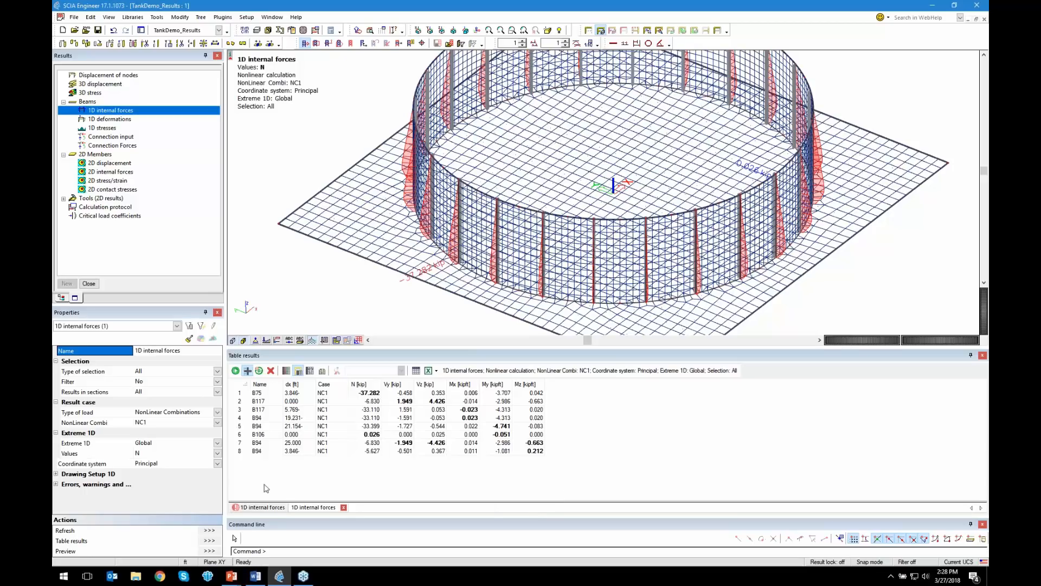
click(285, 392)
click(376, 419)
click(478, 425)
click(441, 393)
Export the 1D internal forces table to Excel, view it, and close the workbook and the results table
click(428, 371)
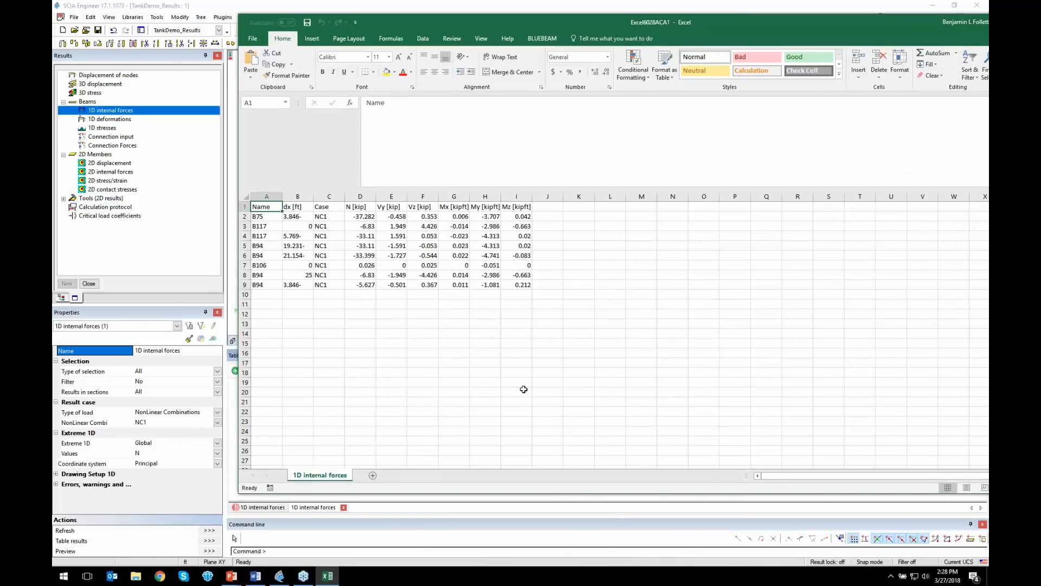
drag(915, 28, 789, 36)
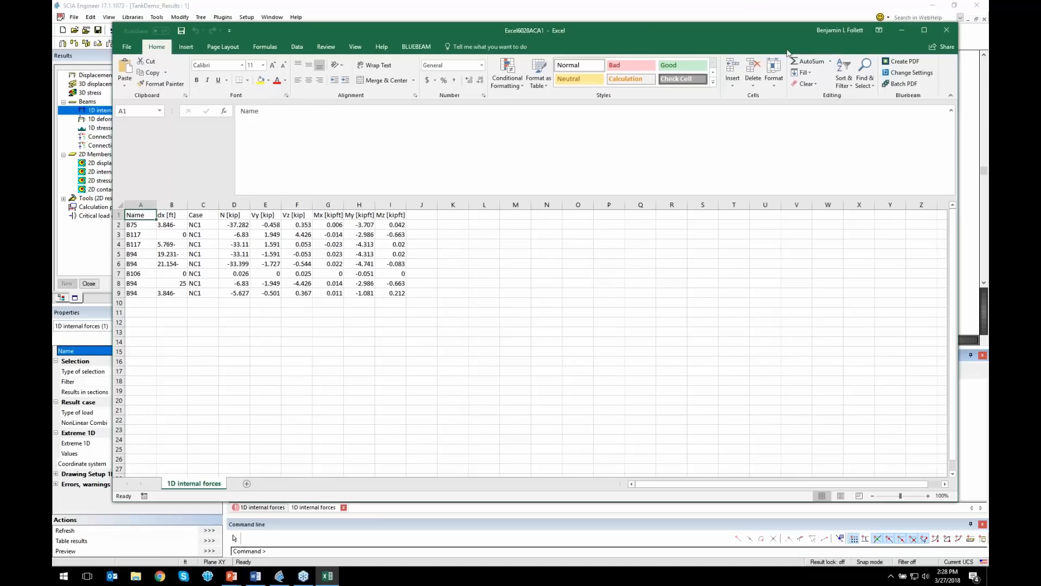
click(946, 30)
click(983, 355)
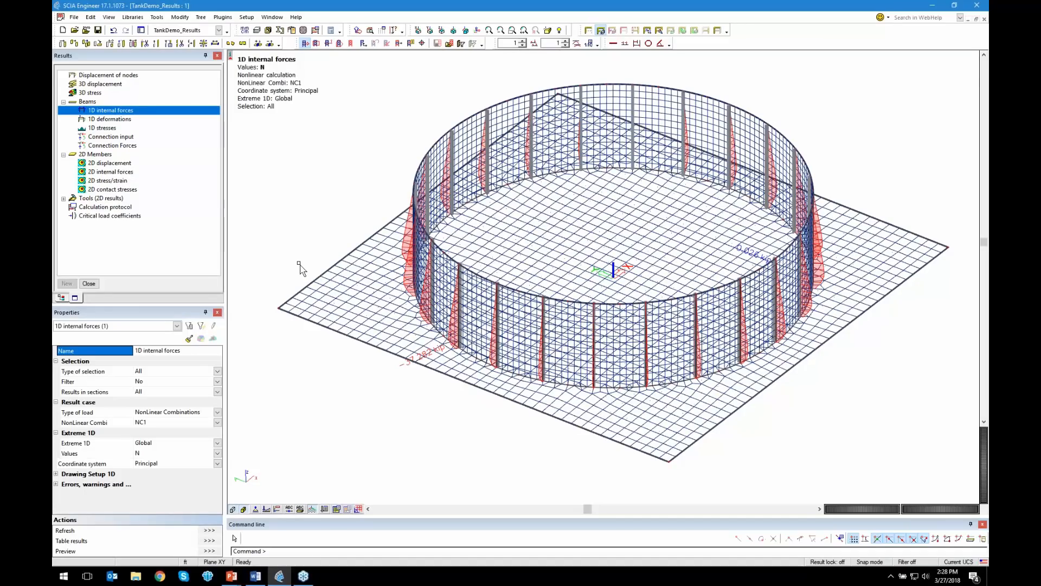
Review the critical load coefficients of stability combinations S1 and S2 and close the preview
click(130, 216)
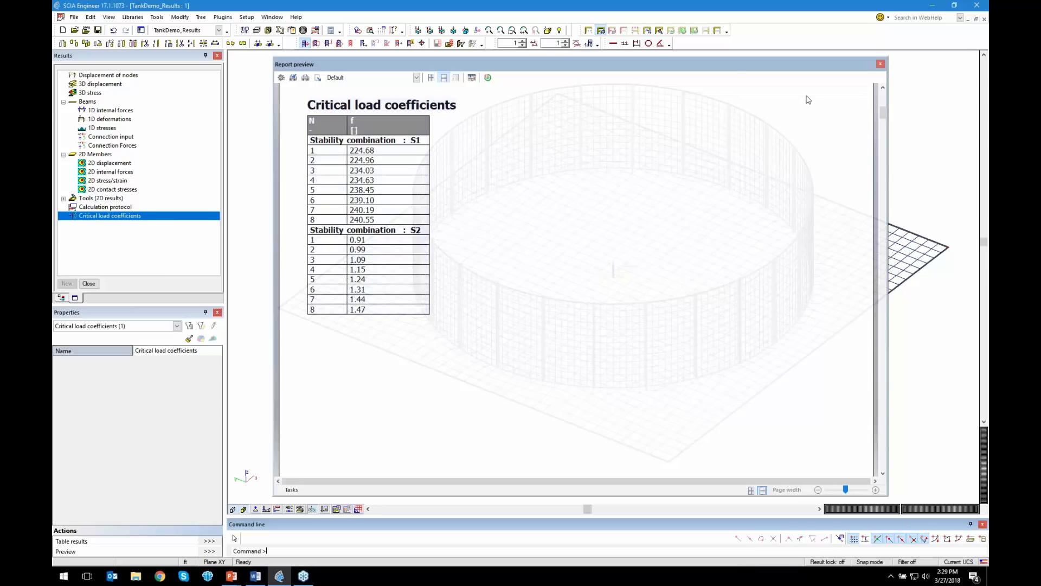
click(880, 64)
Display the 3D displacement U total for stability combination S2/1 and examine the buckled part of the wall
click(100, 85)
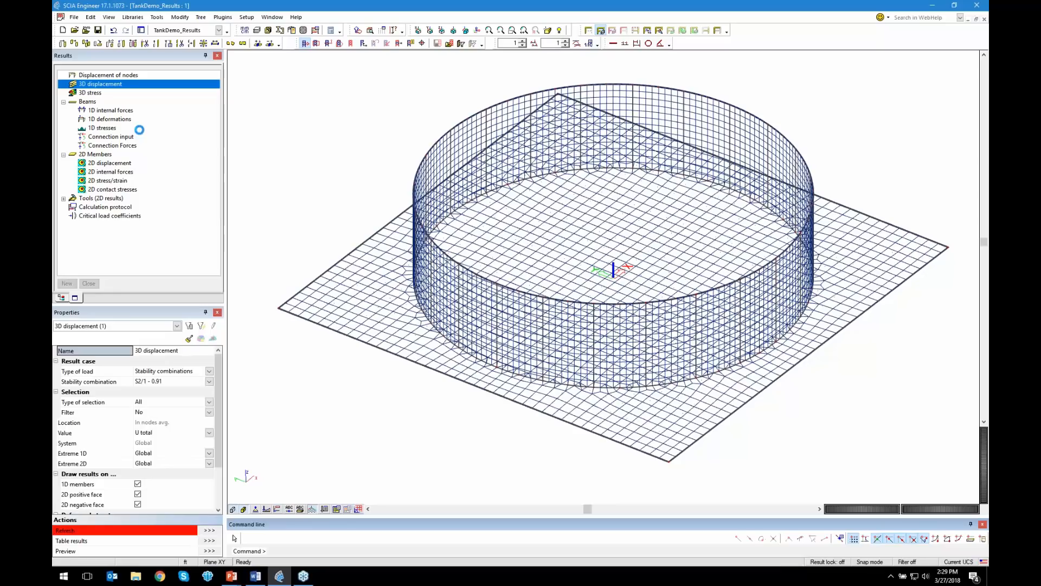
click(191, 375)
click(173, 404)
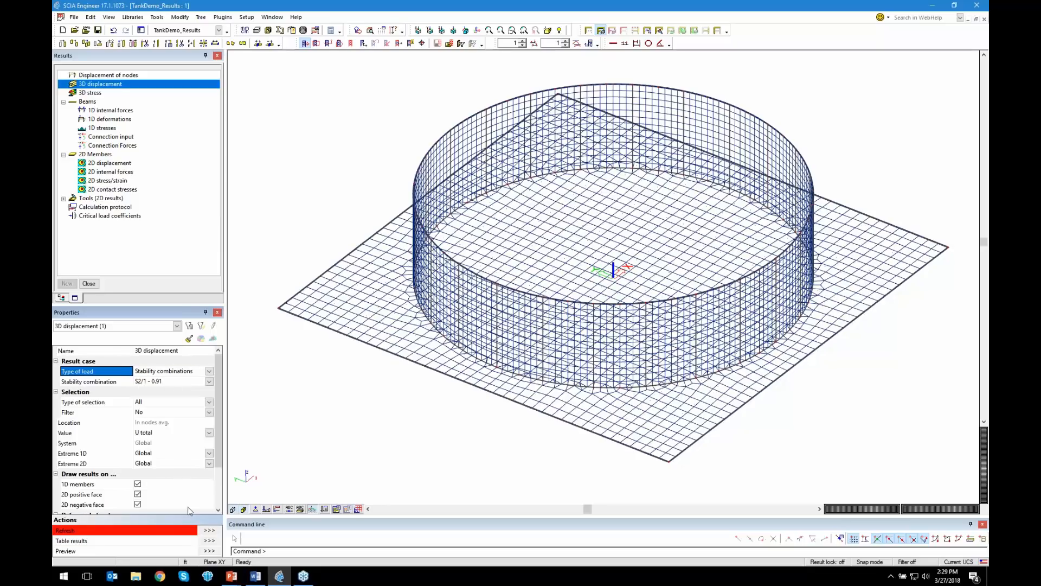
click(207, 533)
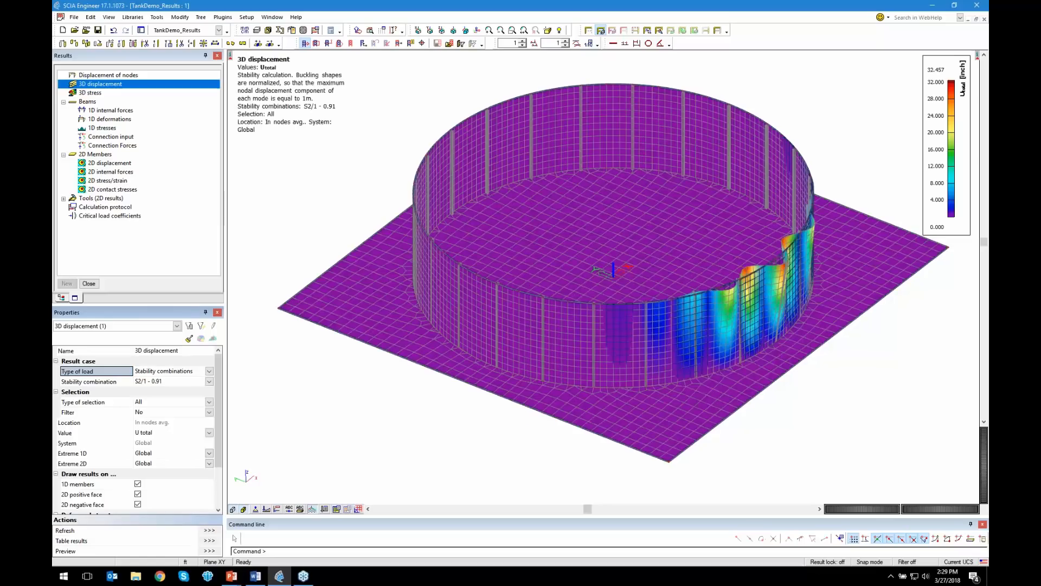
scroll(682, 389, up, 3)
middle_drag(726, 321, 675, 316)
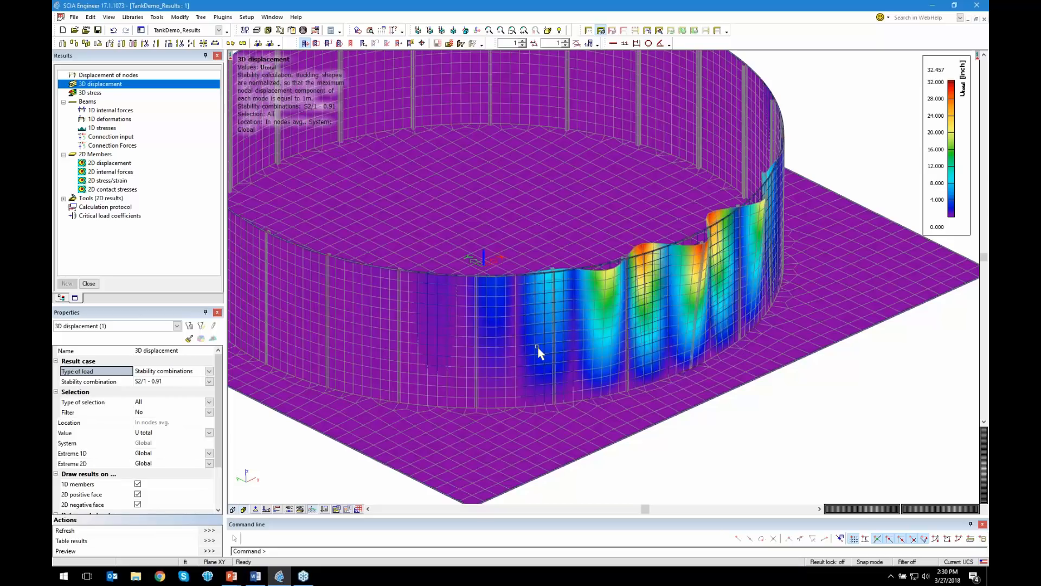
Display the 3D displacement for the second buckling shape, S2/2, inspect the wall and close the results
click(171, 376)
click(171, 381)
click(171, 381)
click(163, 457)
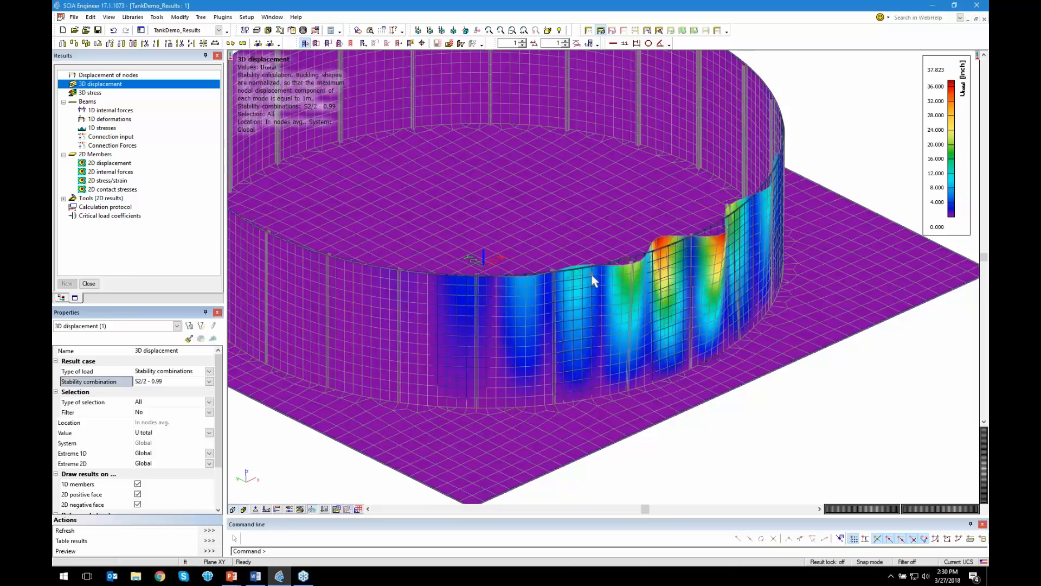
scroll(591, 277, down, 5)
scroll(668, 285, down, 1)
scroll(665, 274, up, 1)
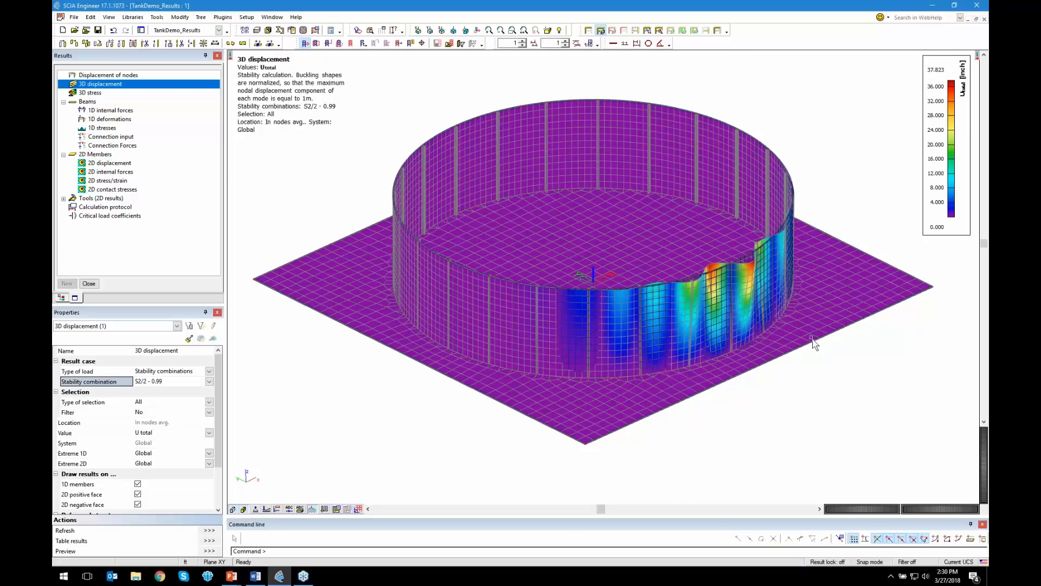
click(89, 283)
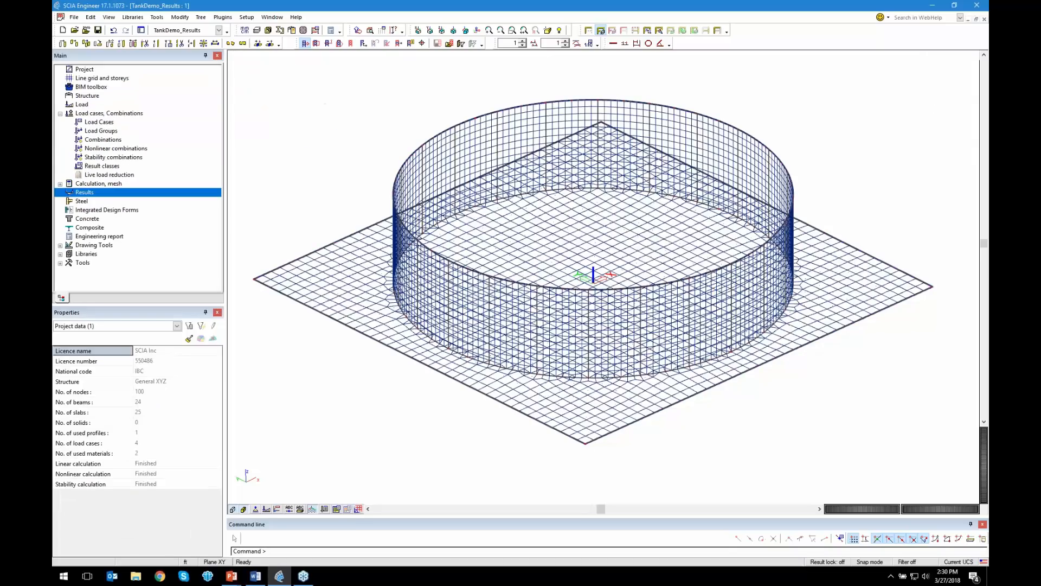
Define a new general 1D member with cross-section CS2 - L5X3X5/16
click(87, 96)
click(103, 77)
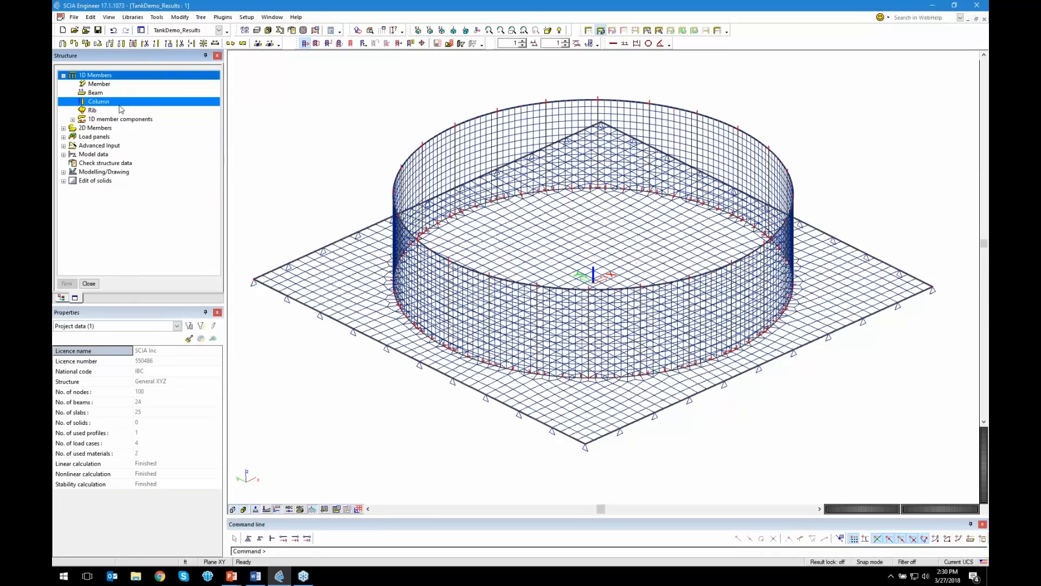
double_click(99, 83)
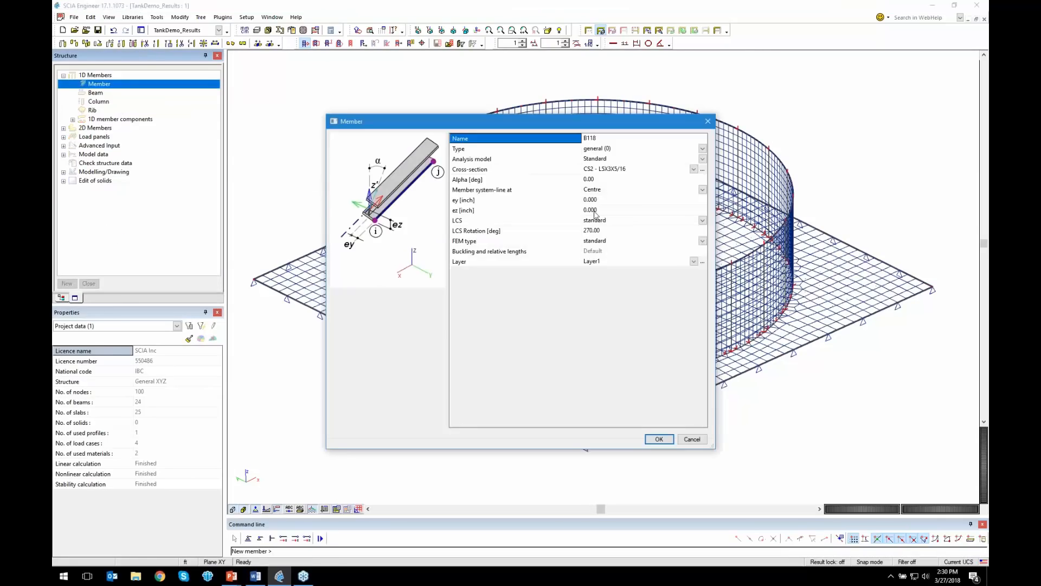
click(703, 169)
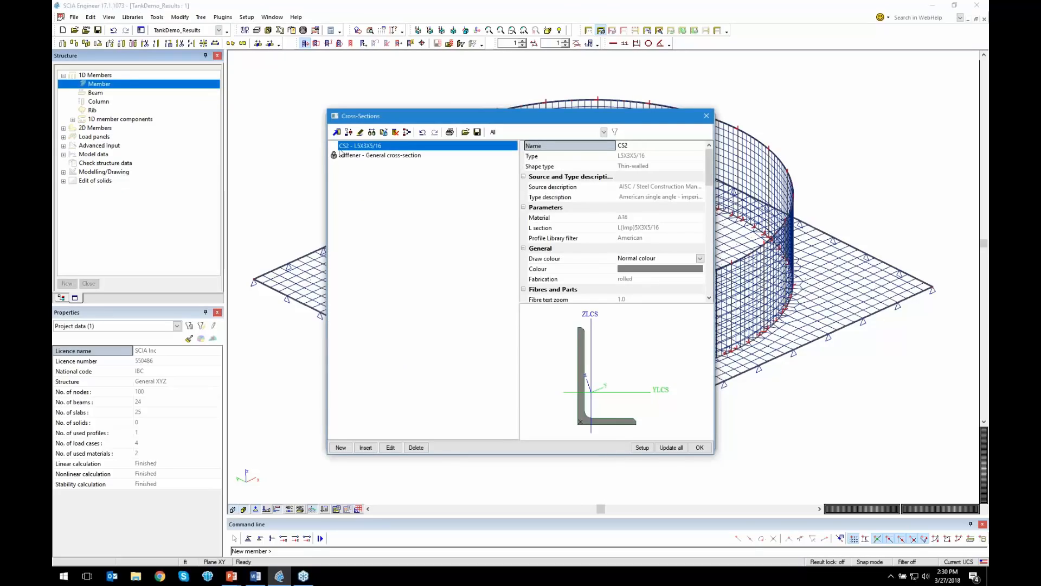
click(704, 448)
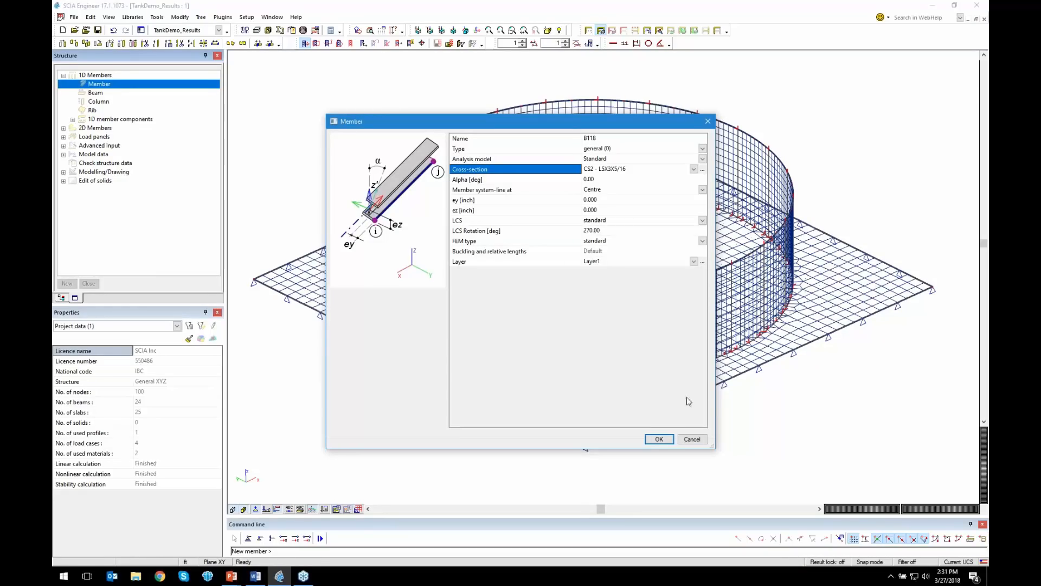
click(666, 440)
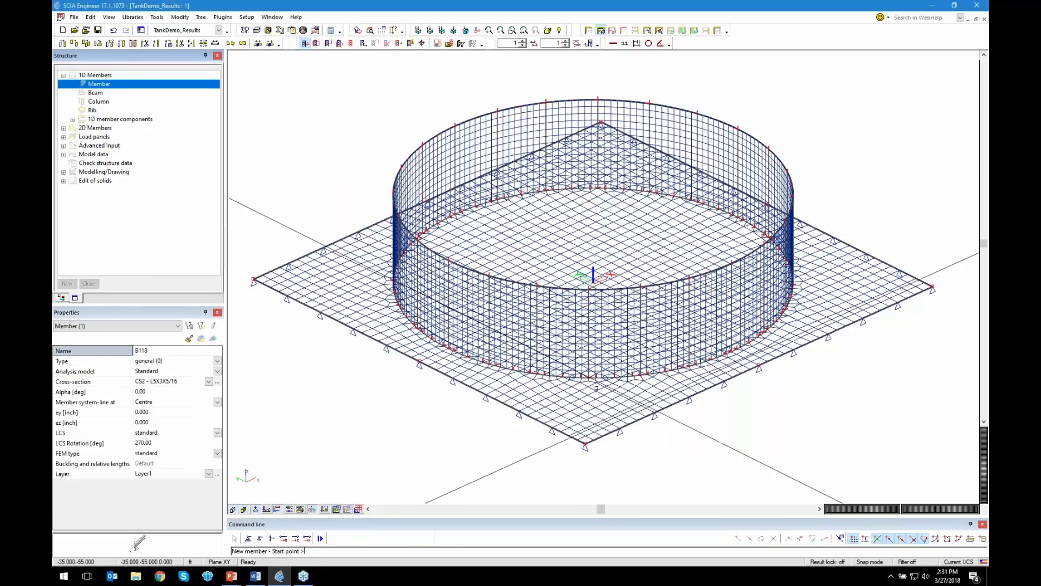
Create the ring members along all the top edges of the tank wall
click(427, 538)
ctrl+right_drag(369, 271, 384, 189)
drag(363, 153, 848, 209)
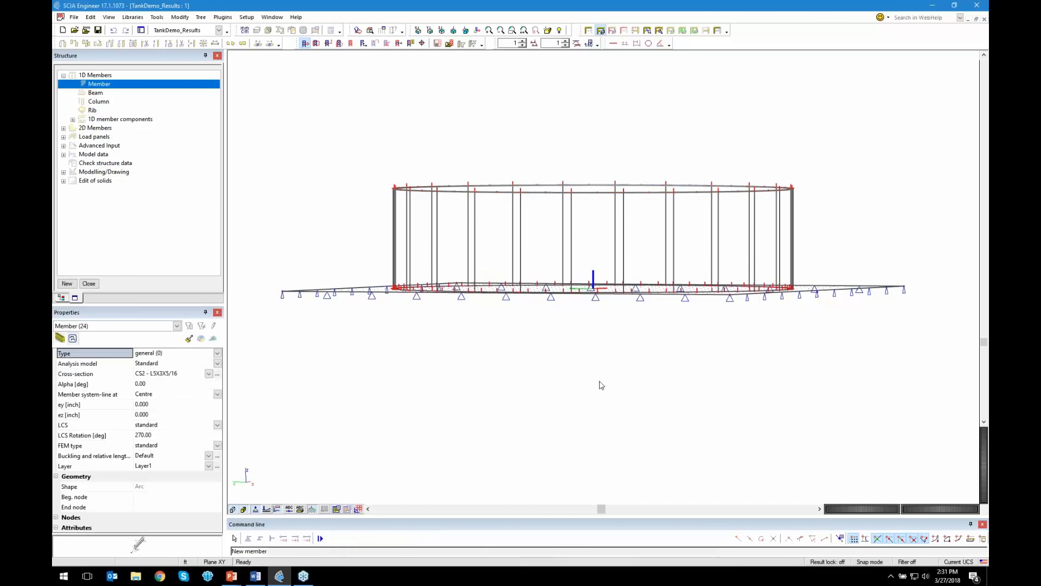
ctrl+right_drag(586, 386, 572, 393)
scroll(442, 244, up, 3)
scroll(470, 341, up, 3)
key(Escape)
Inspect the placement and properties of one angle member on the tank's top ring
scroll(434, 301, up, 4)
click(441, 309)
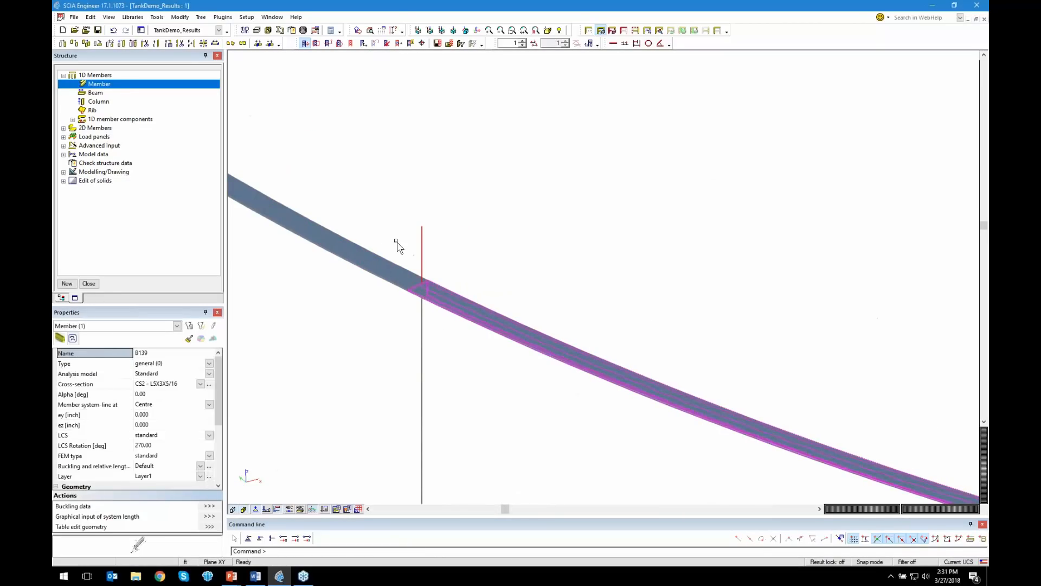
scroll(440, 238, down, 7)
key(Escape)
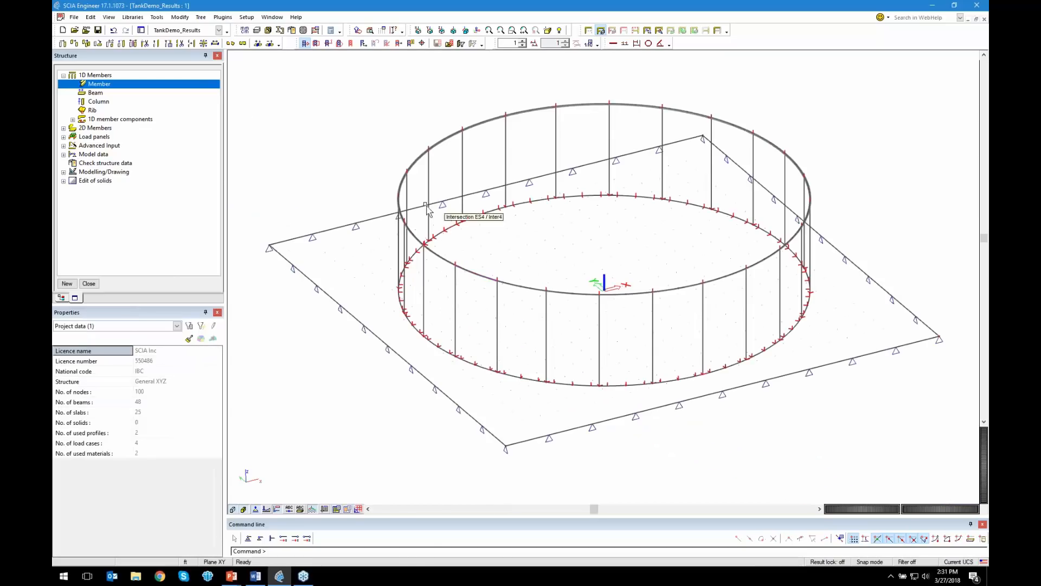
Connect the nodes and edges to the members throughout the structure
click(258, 44)
click(492, 324)
click(654, 438)
click(575, 325)
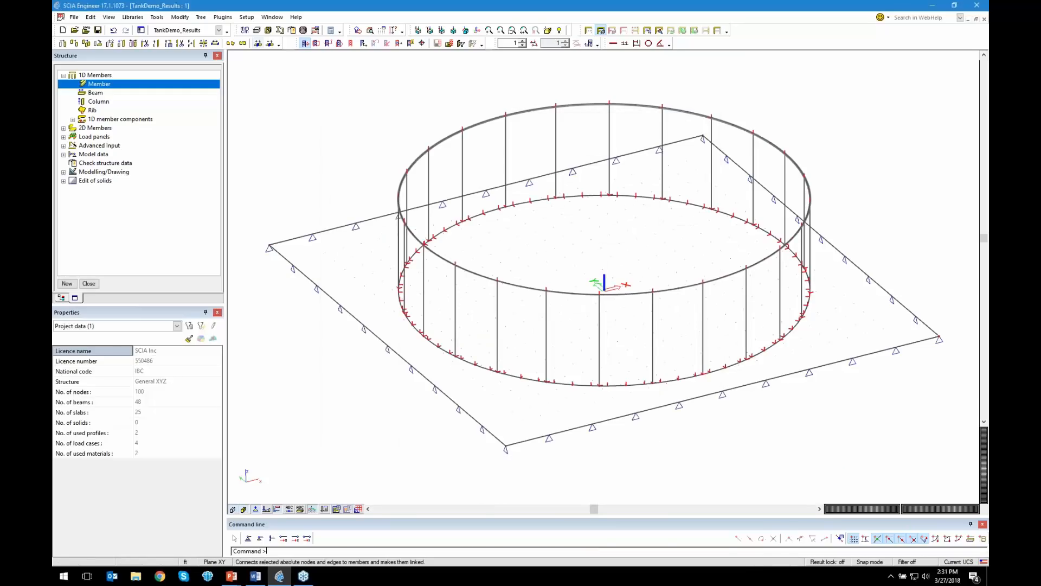
Generate the finite element mesh for the tank with its new top ring
ctrl+right_drag(556, 354, 570, 359)
click(303, 31)
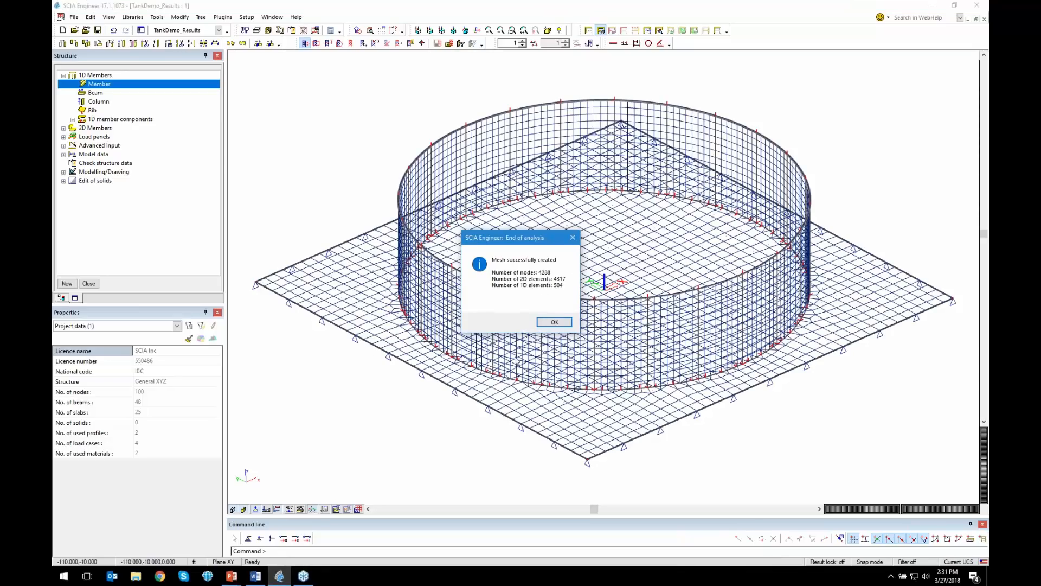
click(554, 322)
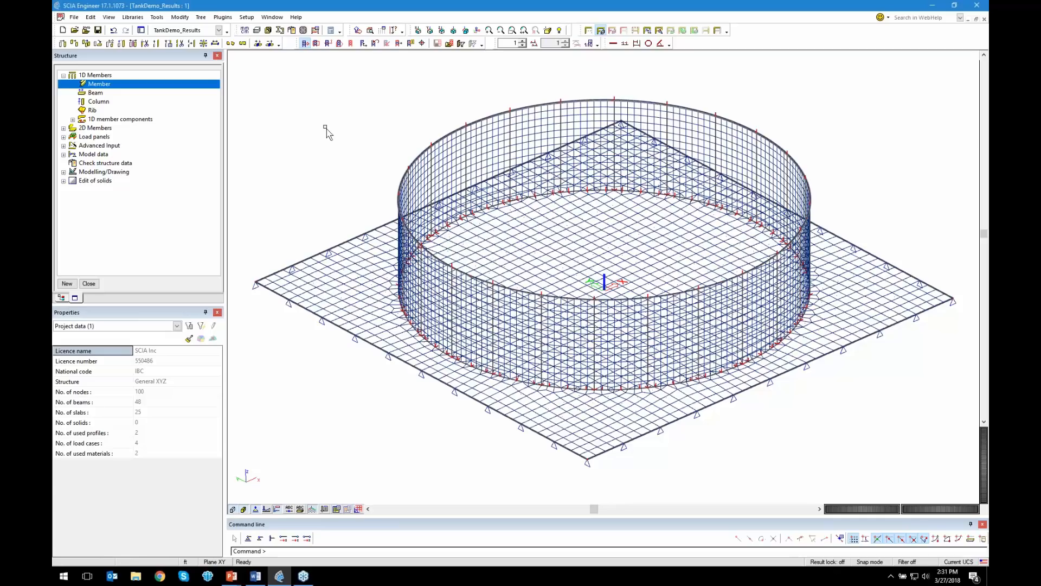
Run the linear, nonlinear and linear stability analyses of the tank
click(315, 34)
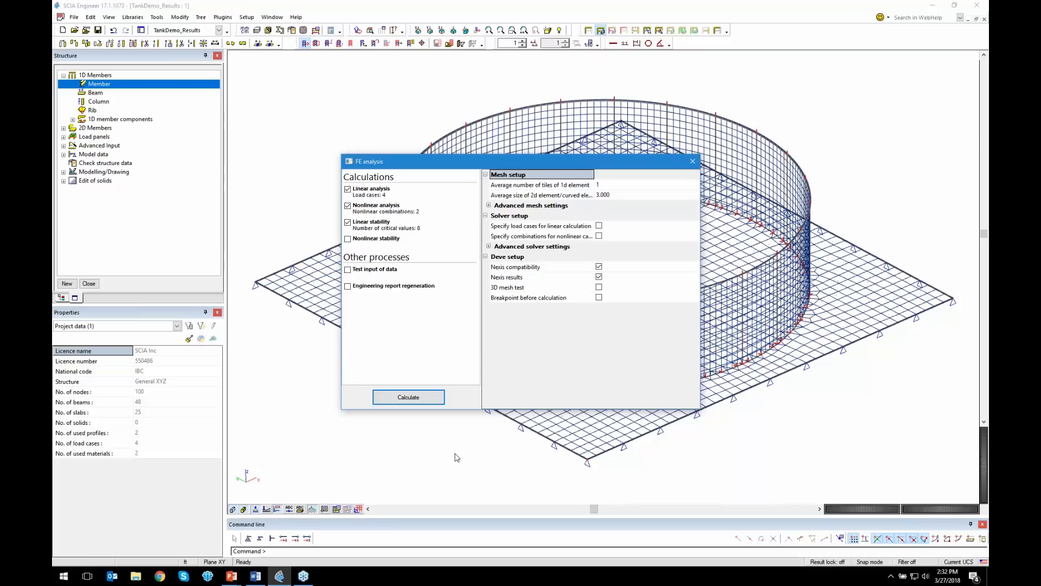
click(422, 400)
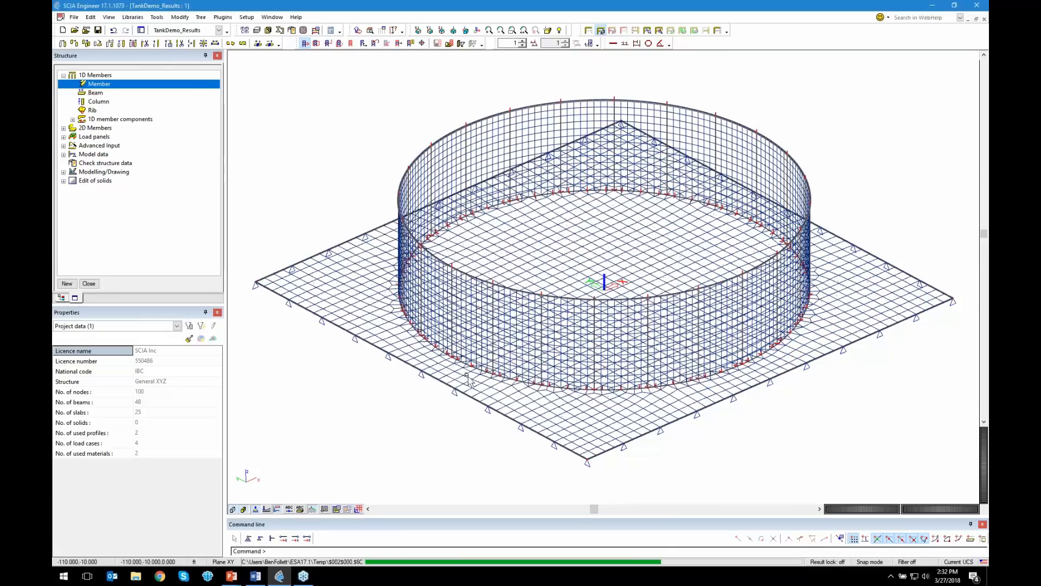
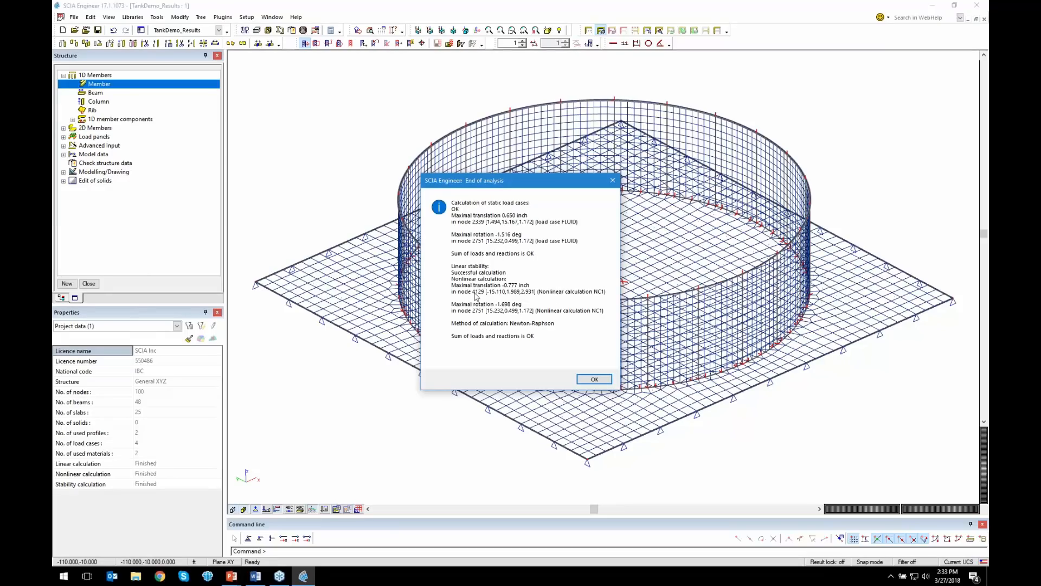
click(594, 379)
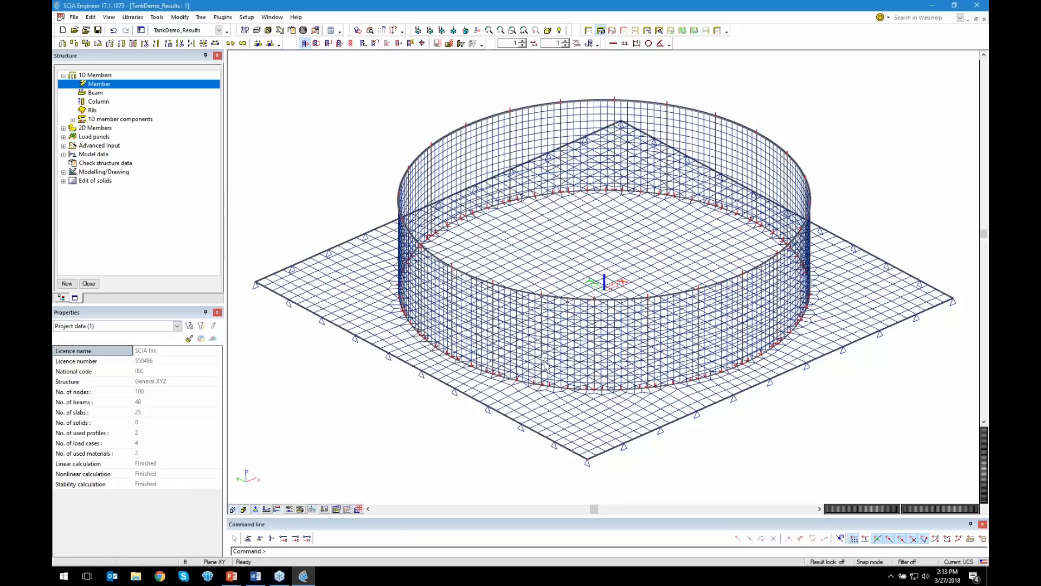
Review the critical load coefficients for the stability combinations in the results
click(89, 284)
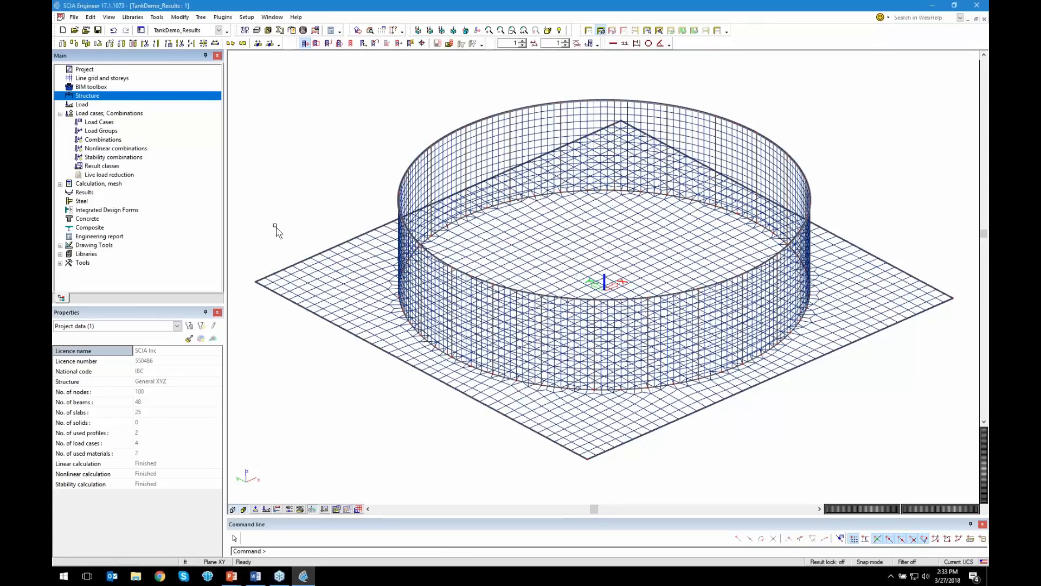
double_click(84, 193)
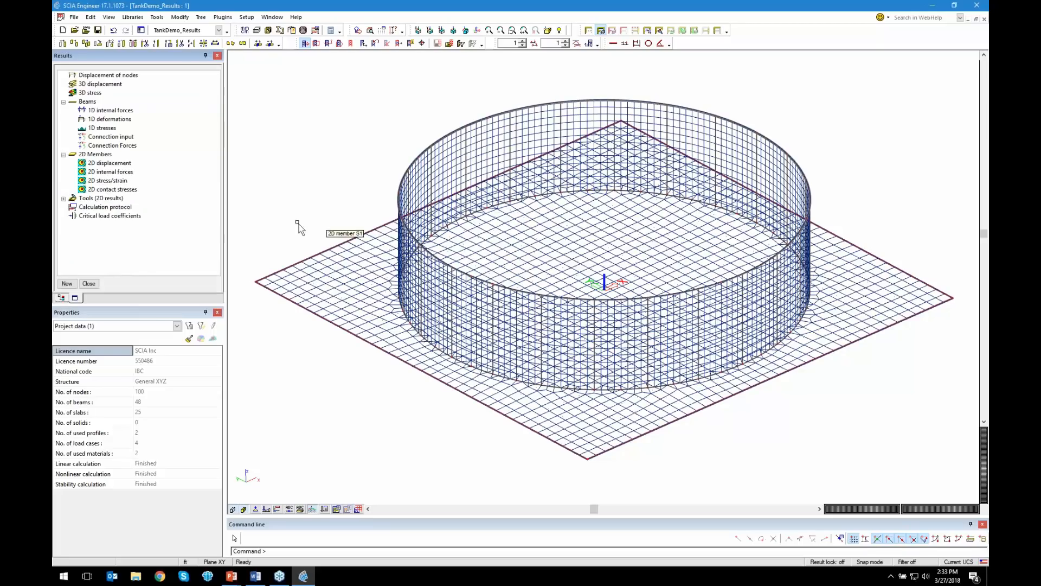
click(138, 216)
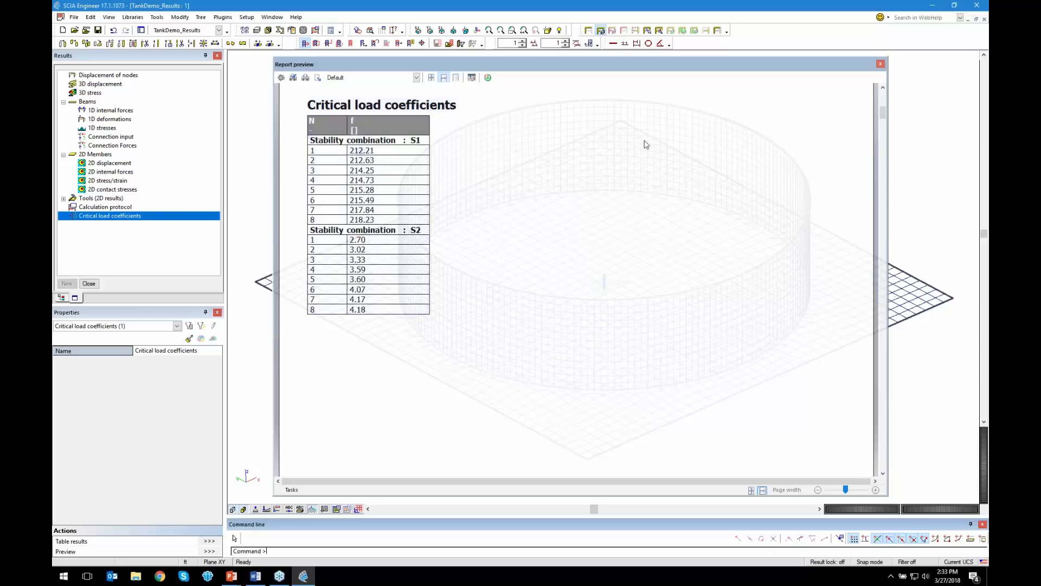
click(880, 63)
Display the 3D displacement of the tank for stability combination S2/1
click(131, 102)
click(124, 84)
click(182, 386)
click(163, 434)
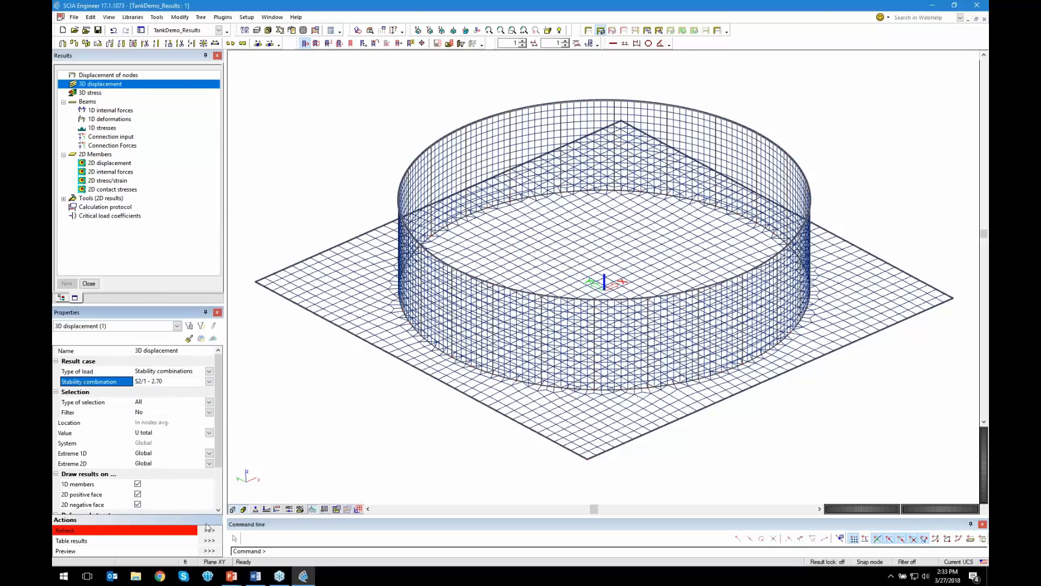
click(211, 532)
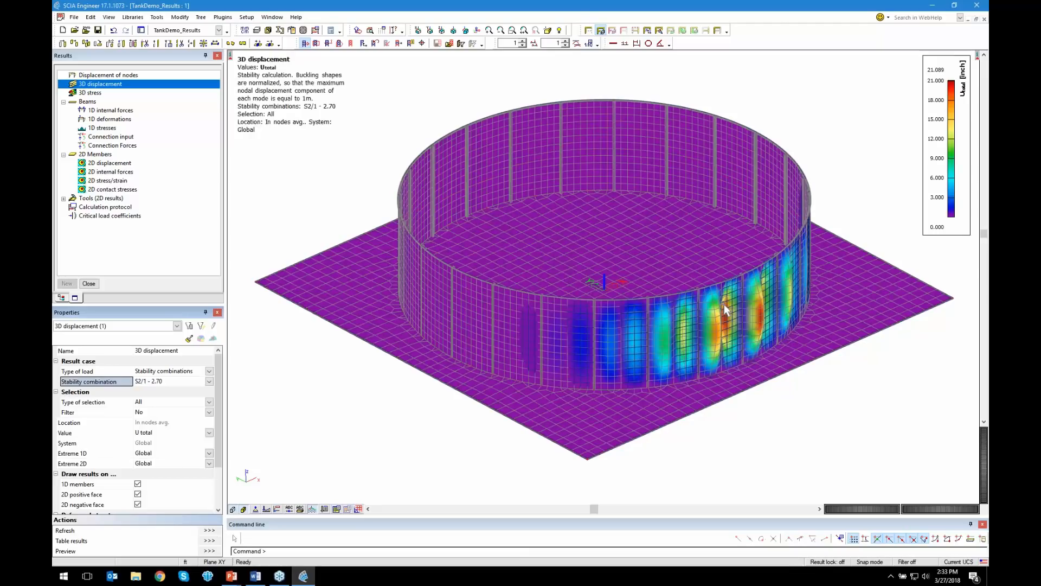
Animate the first buckling shape of the tank wall in an enlarged animation window and examine it
scroll(646, 376, up, 2)
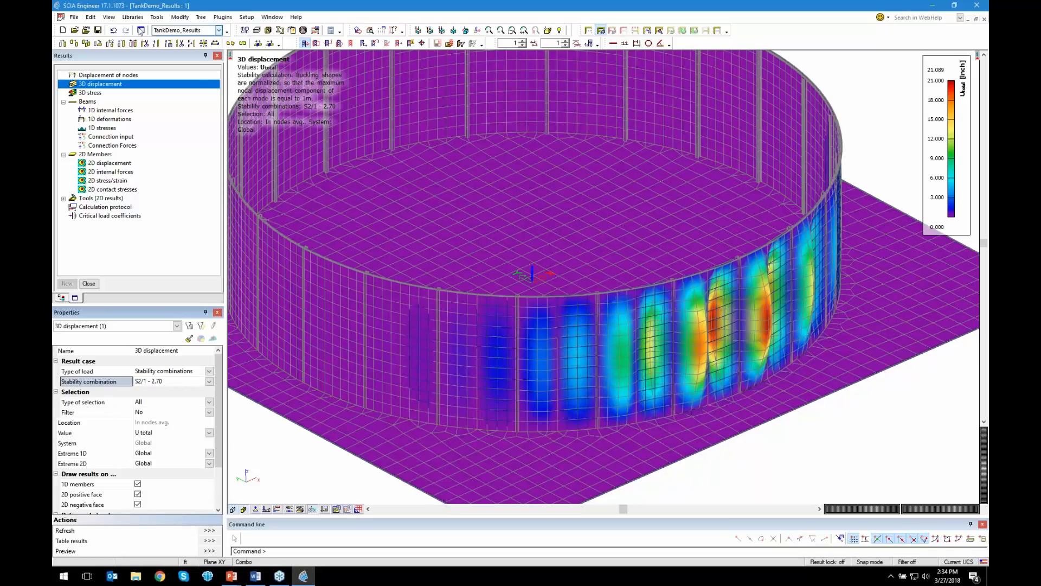
click(111, 19)
click(143, 94)
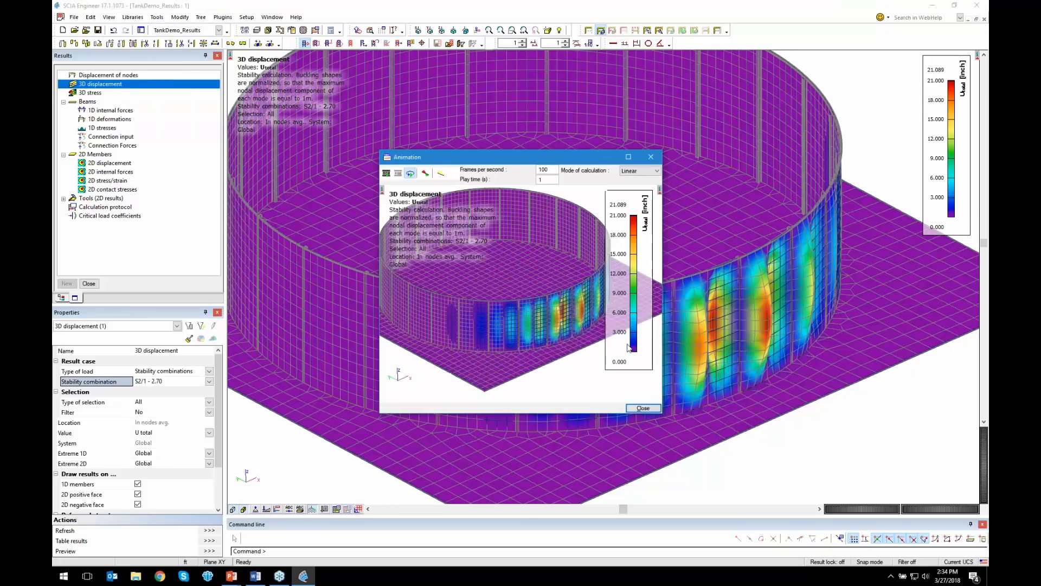
drag(662, 413, 842, 484)
click(387, 173)
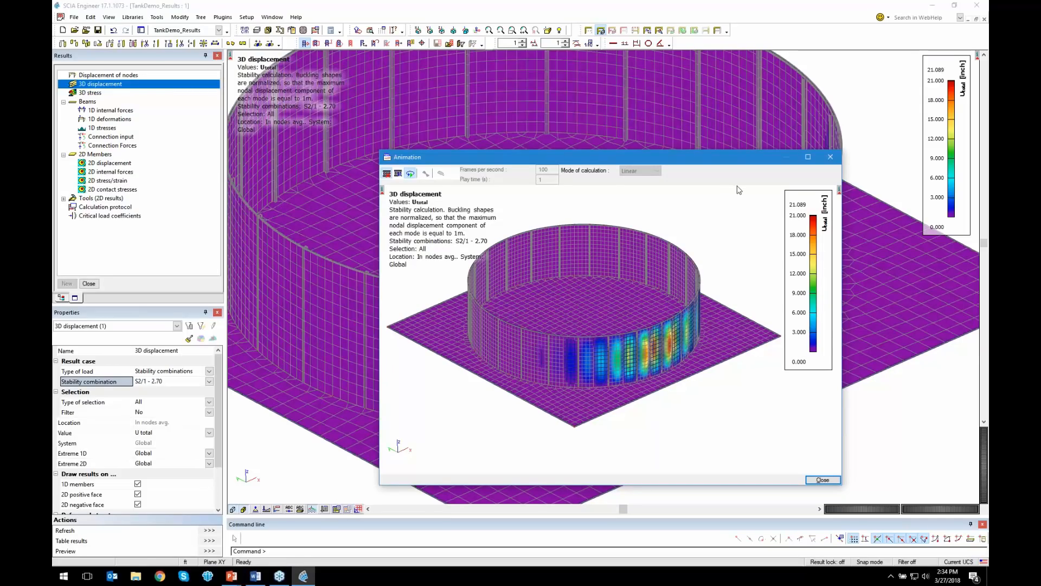
click(822, 479)
scroll(580, 344, down, 2)
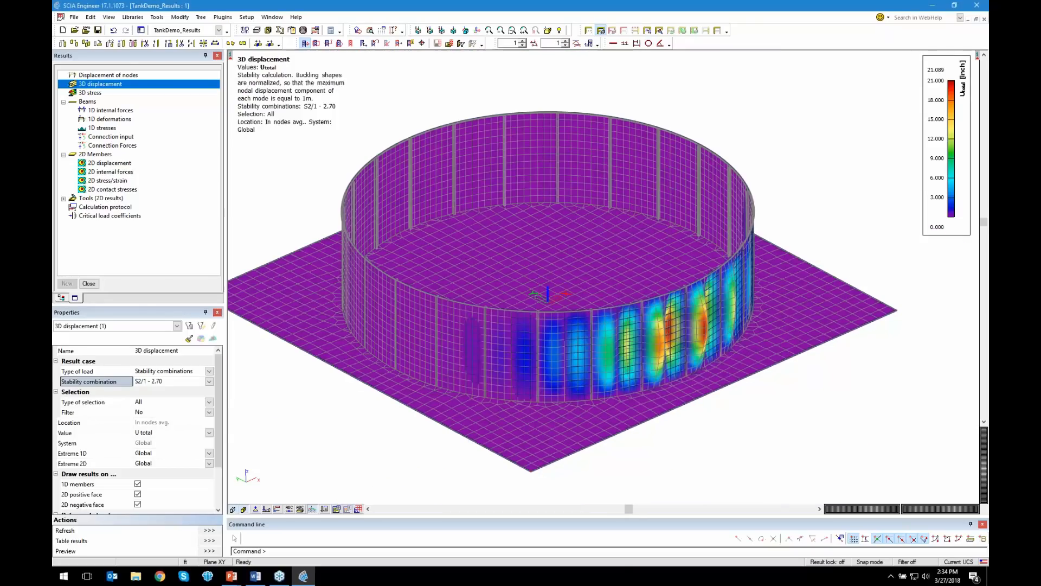
middle_drag(513, 352, 554, 342)
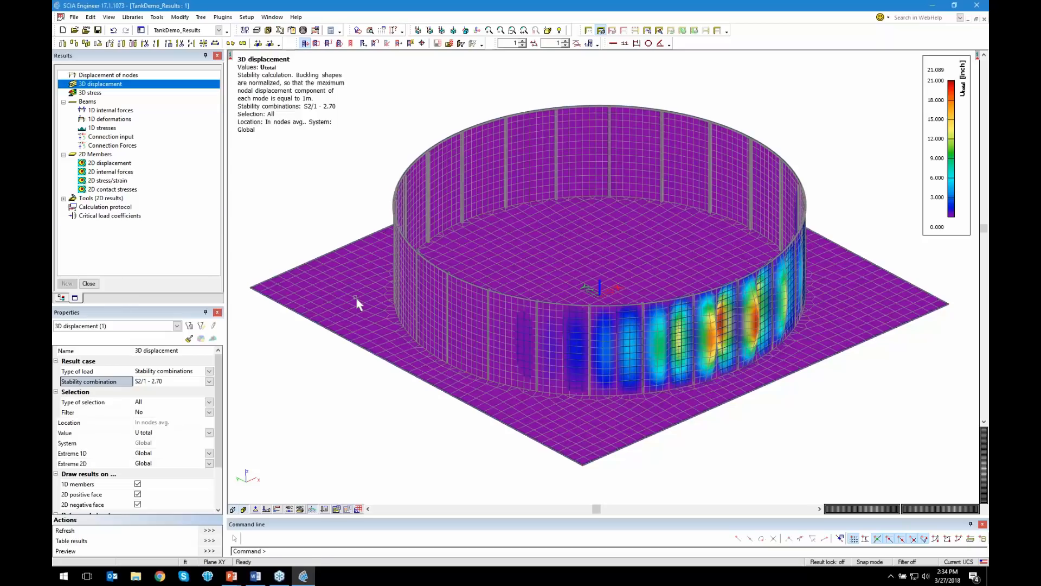
Leave the results and open the LRFD ultimate limit state check for steel beams and joists
click(88, 283)
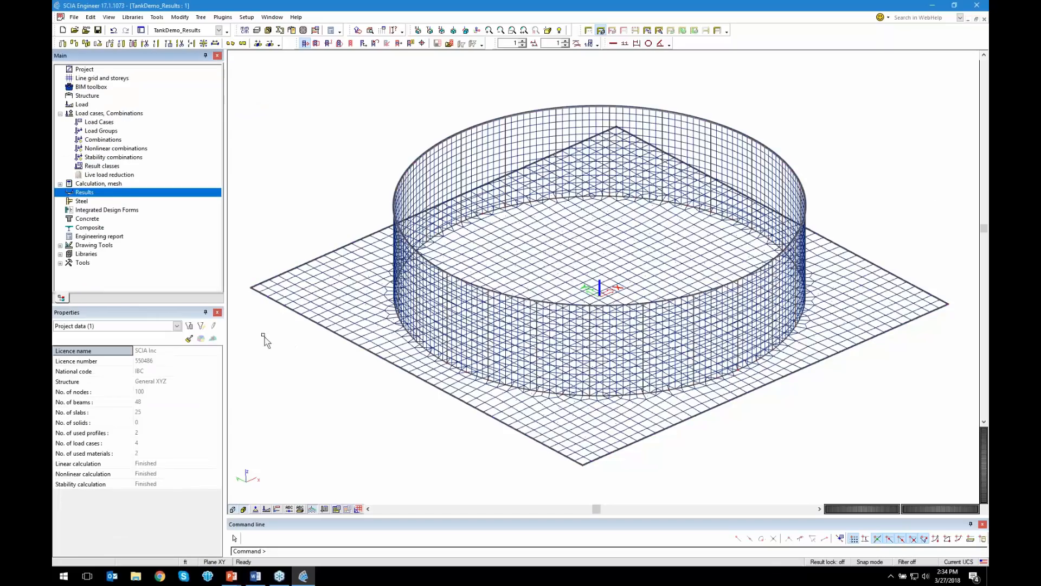
double_click(135, 202)
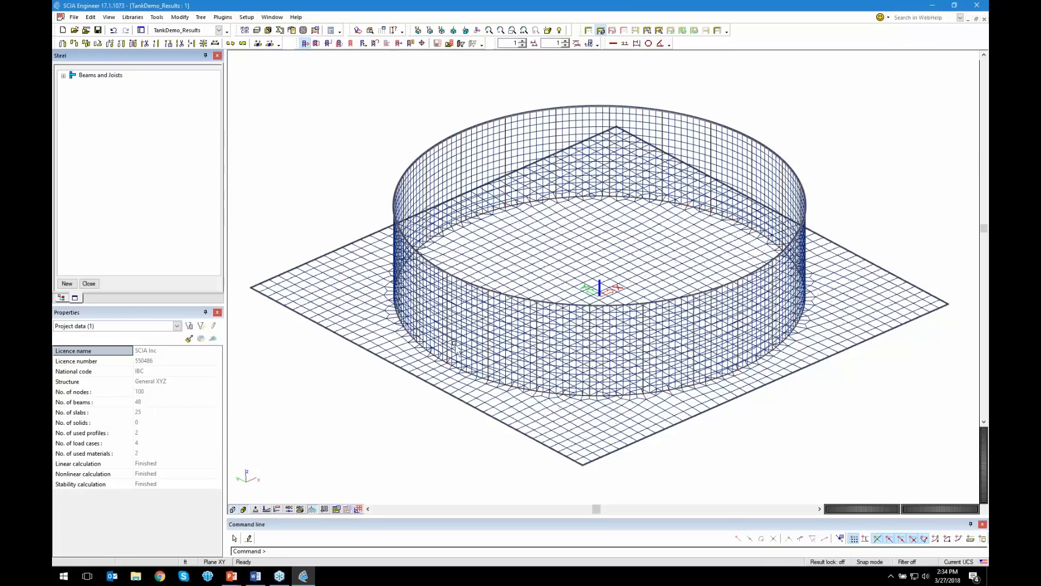
double_click(121, 77)
double_click(108, 110)
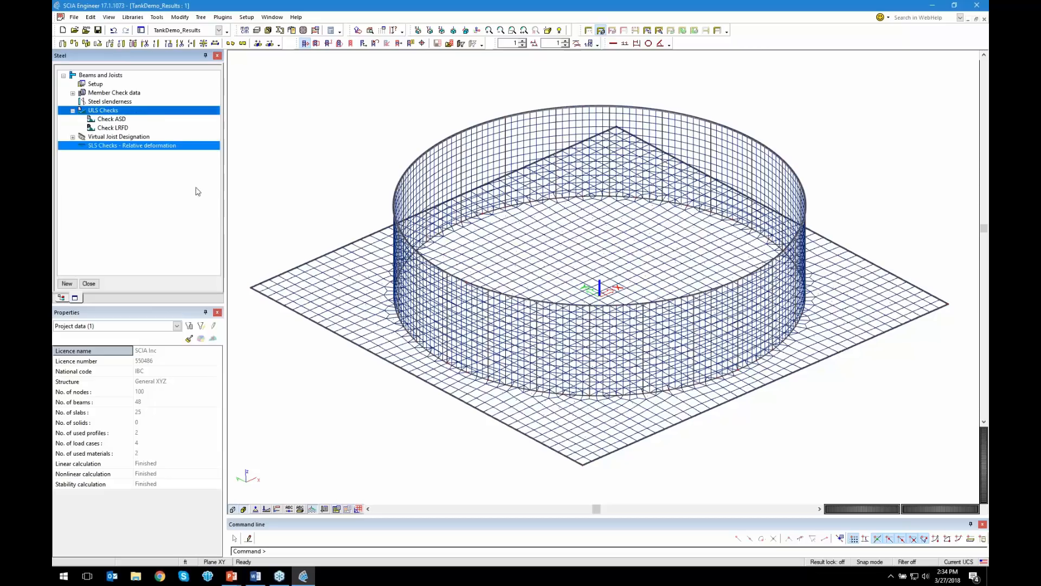
click(141, 128)
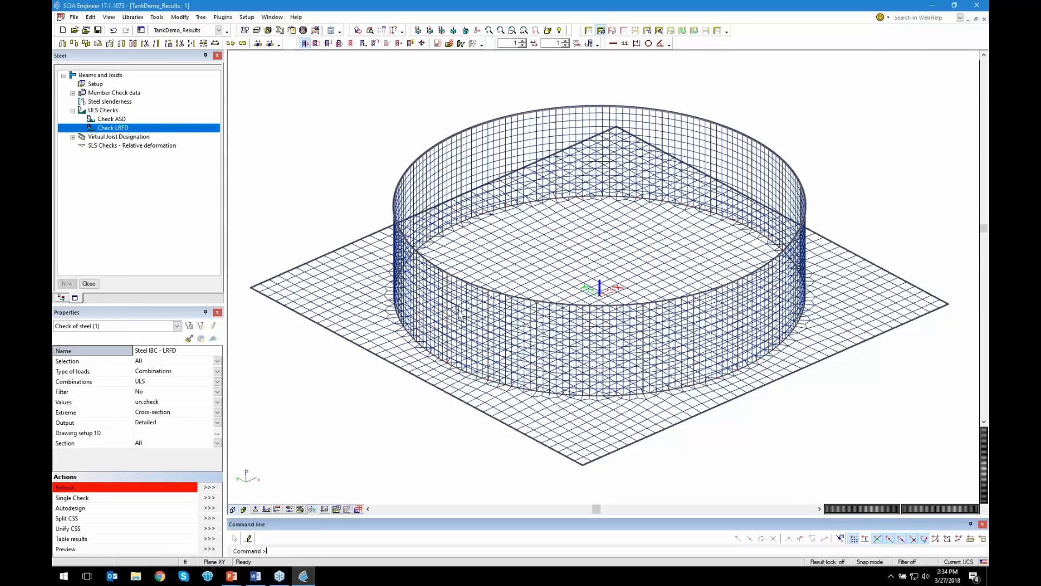
Show the rendered member surfaces and run the LRFD unity check on all members for the ULS combination
click(234, 510)
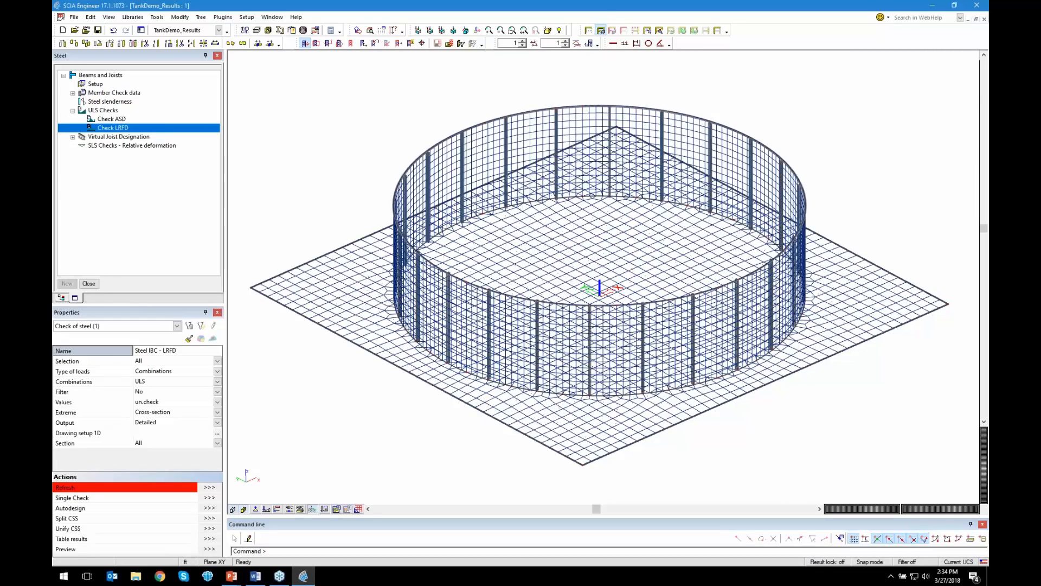
scroll(503, 241, up, 8)
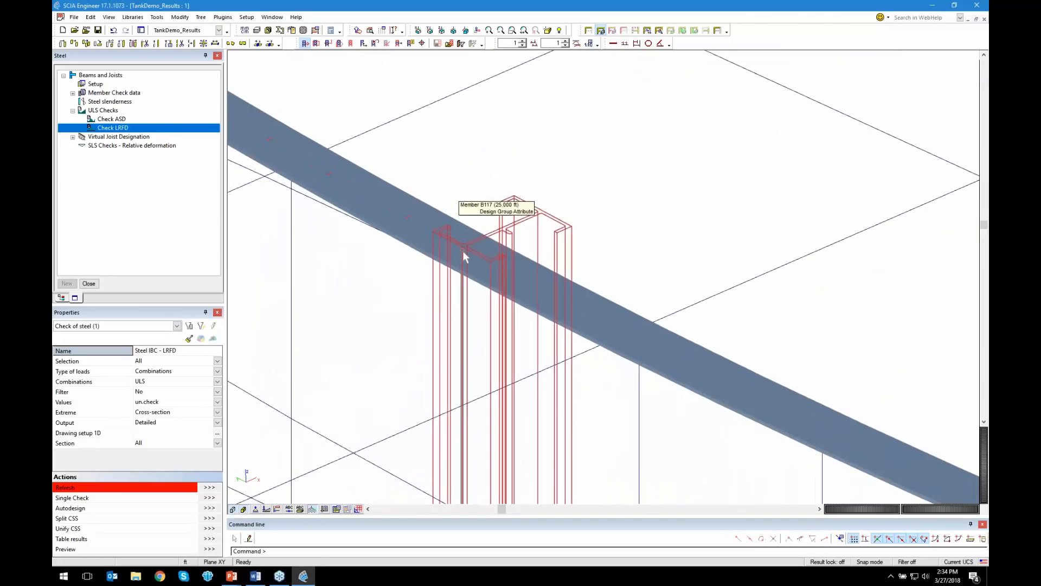
scroll(512, 233, down, 4)
scroll(510, 233, down, 4)
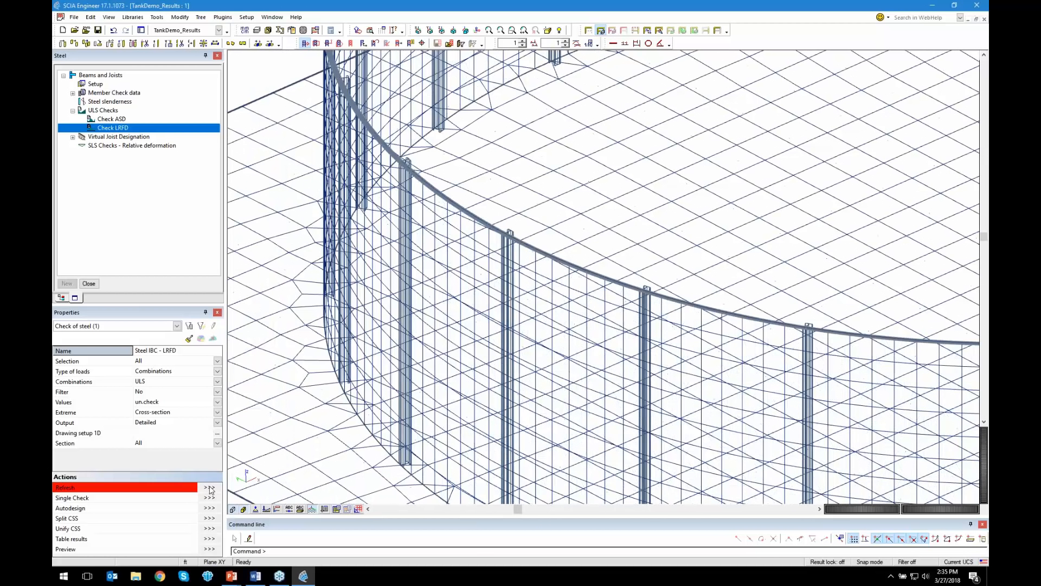
click(210, 487)
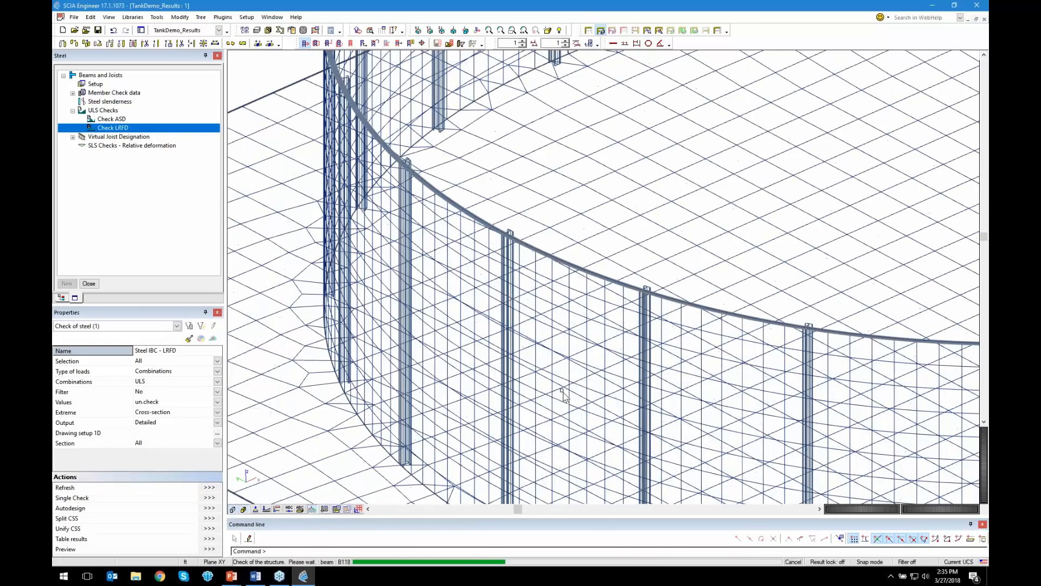
scroll(509, 341, down, 5)
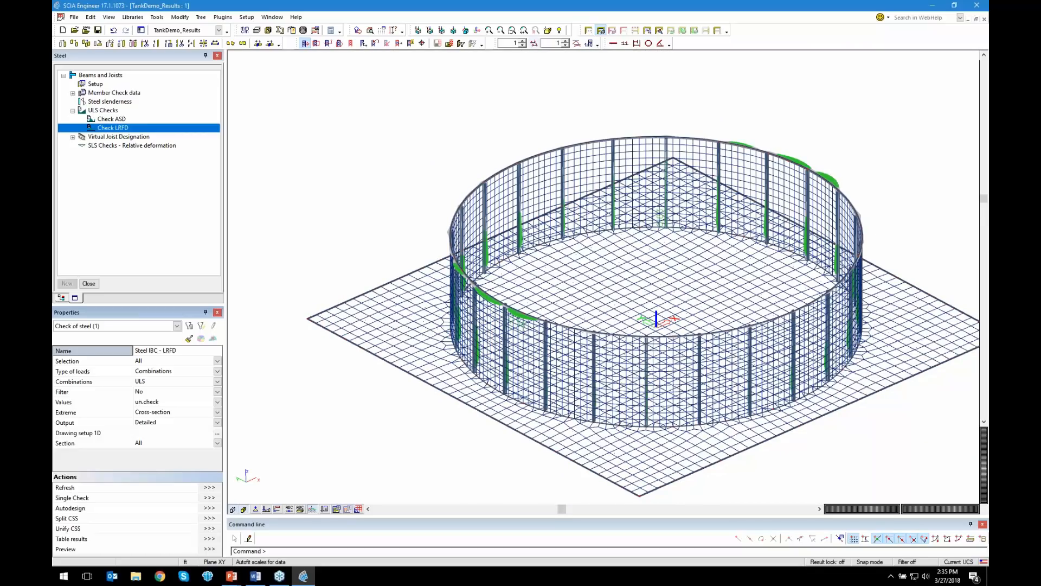
Enlarge the unity check diagrams on the tank members to a scale of 4
click(567, 41)
click(567, 41)
click(567, 41)
ctrl+right_drag(755, 309, 483, 356)
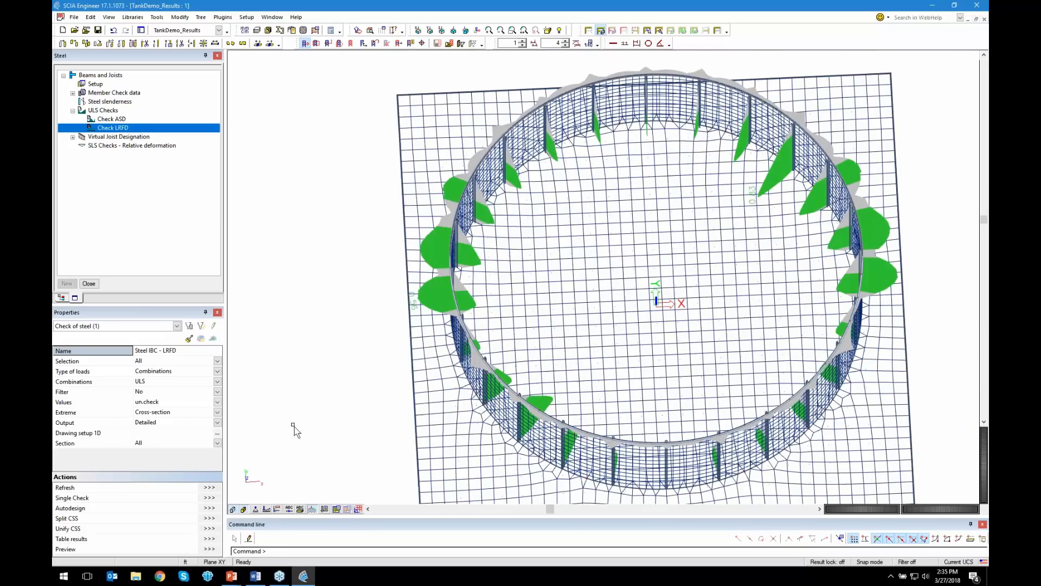
Set the steel check output to Brief, refresh it and review the summary report per cross-section
click(191, 422)
click(217, 423)
click(163, 433)
click(200, 488)
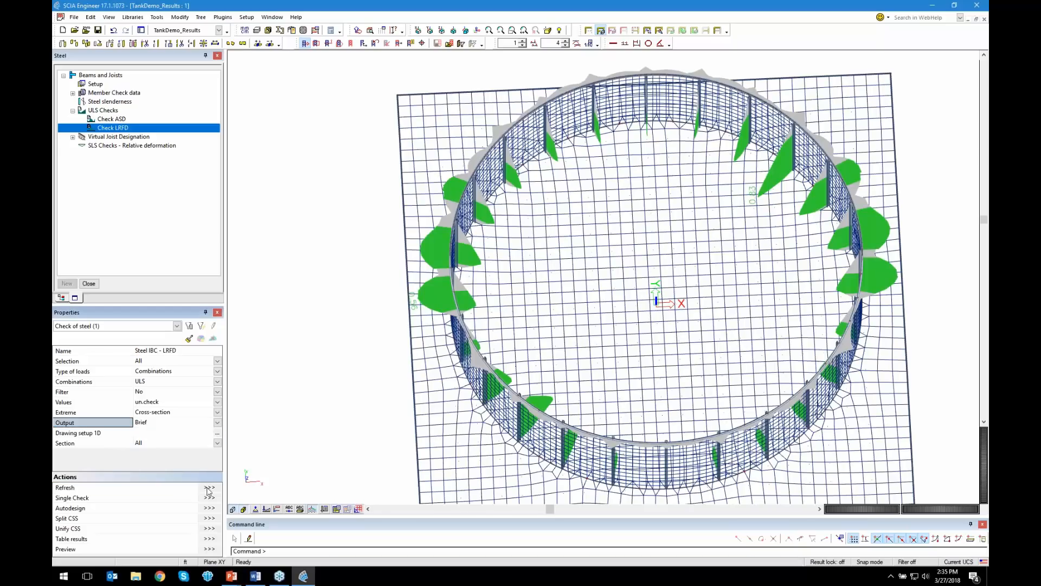
click(216, 549)
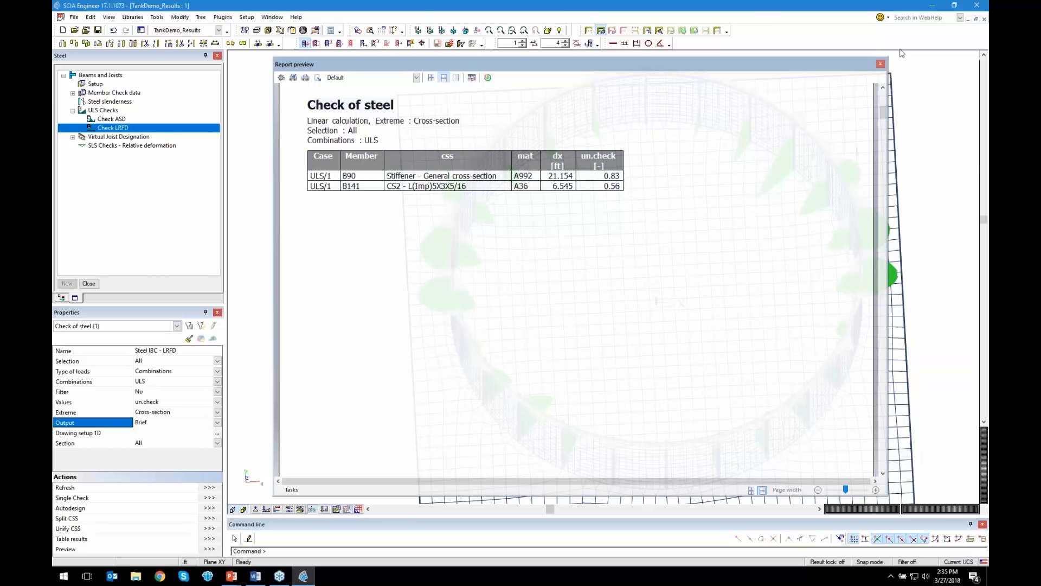
click(881, 64)
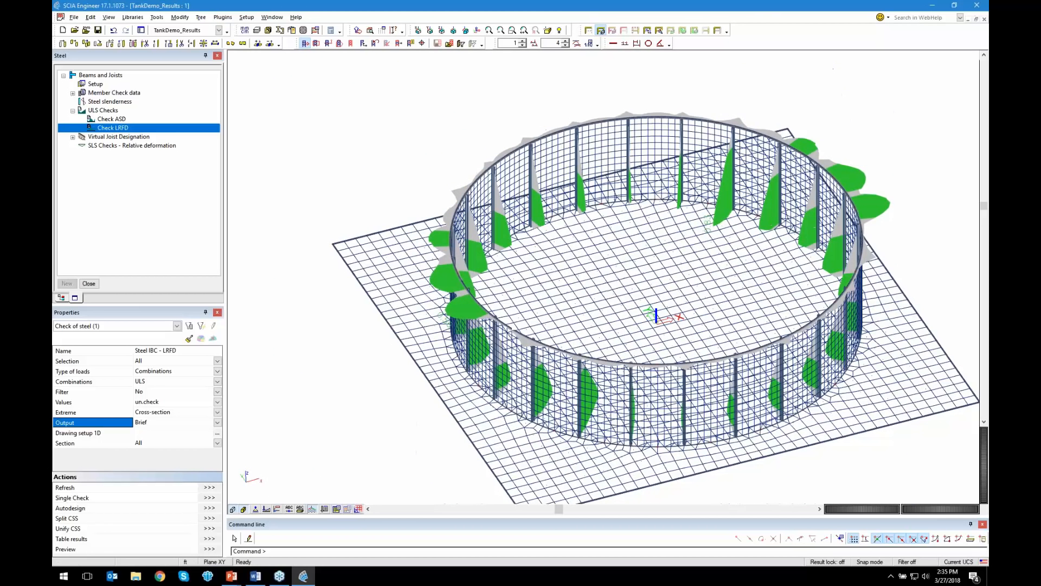
Set the steel check output to Detailed, refresh it and generate the report preview
click(148, 422)
click(154, 440)
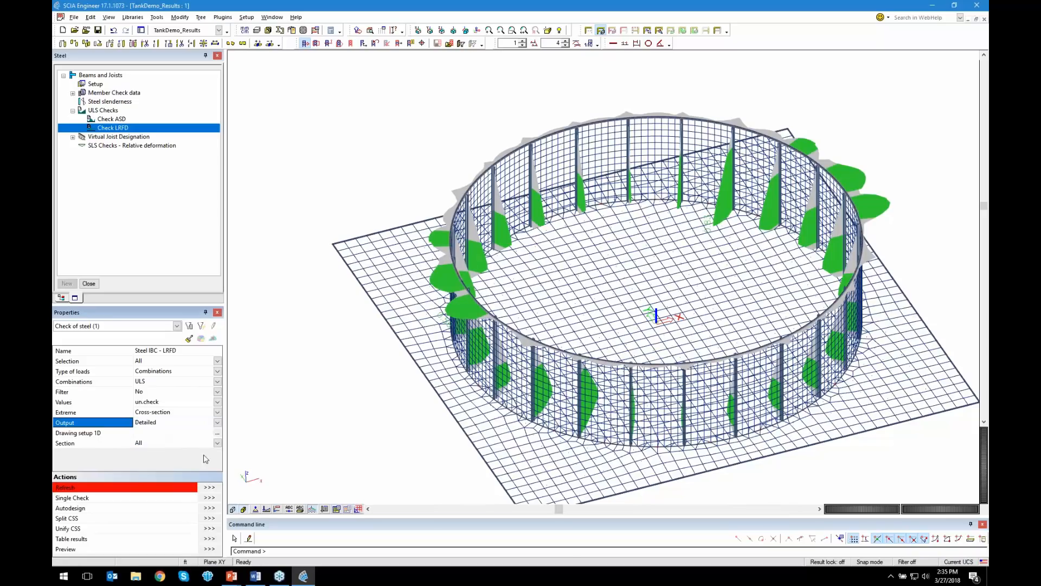
click(213, 488)
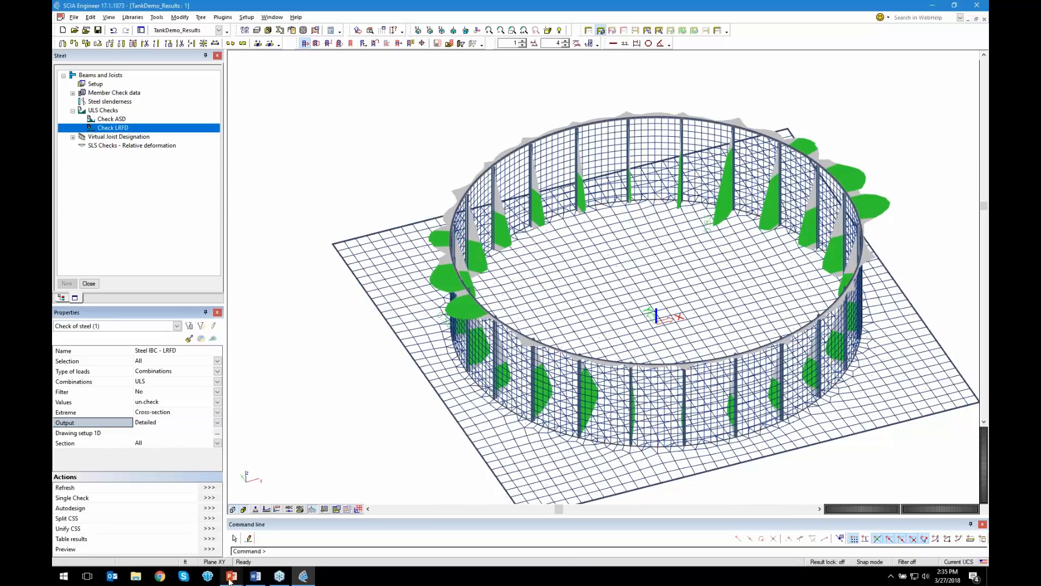
click(212, 549)
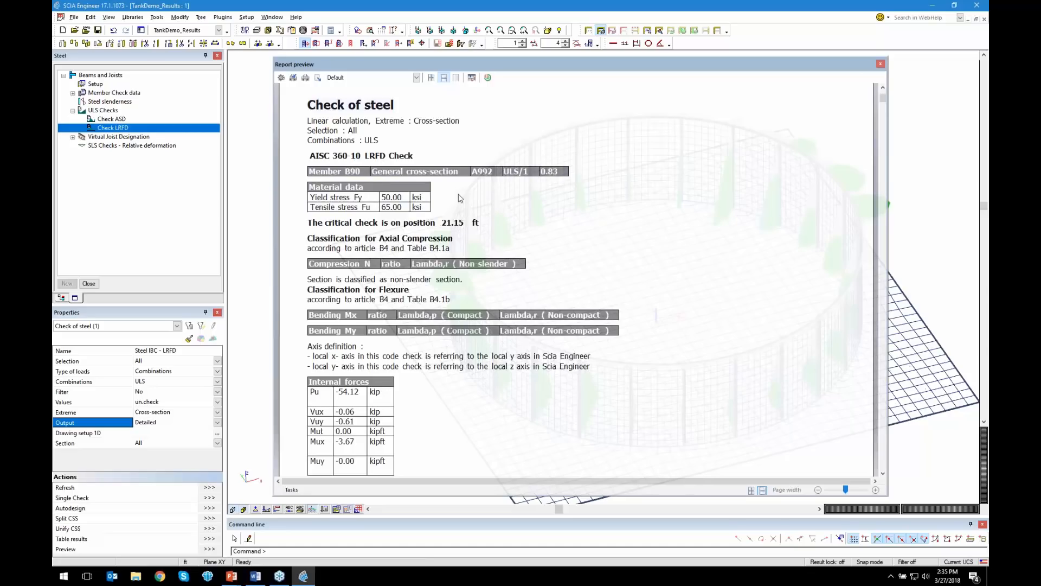
Examine the detailed AISC 360-10 LRFD report for the stiffener's forces, buckling parameters and combined stress checks, then close it
scroll(399, 193, down, 2)
scroll(396, 199, down, 2)
scroll(396, 203, up, 2)
scroll(393, 185, down, 4)
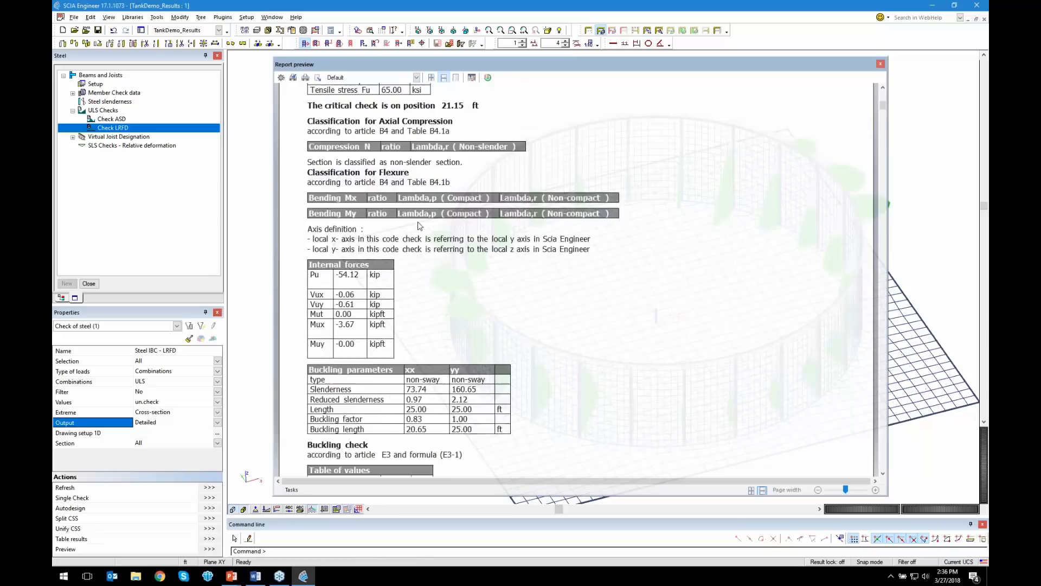
scroll(469, 201, down, 2)
scroll(400, 229, down, 2)
scroll(400, 227, down, 4)
scroll(393, 264, down, 2)
scroll(393, 264, down, 4)
scroll(390, 277, down, 4)
scroll(385, 278, down, 3)
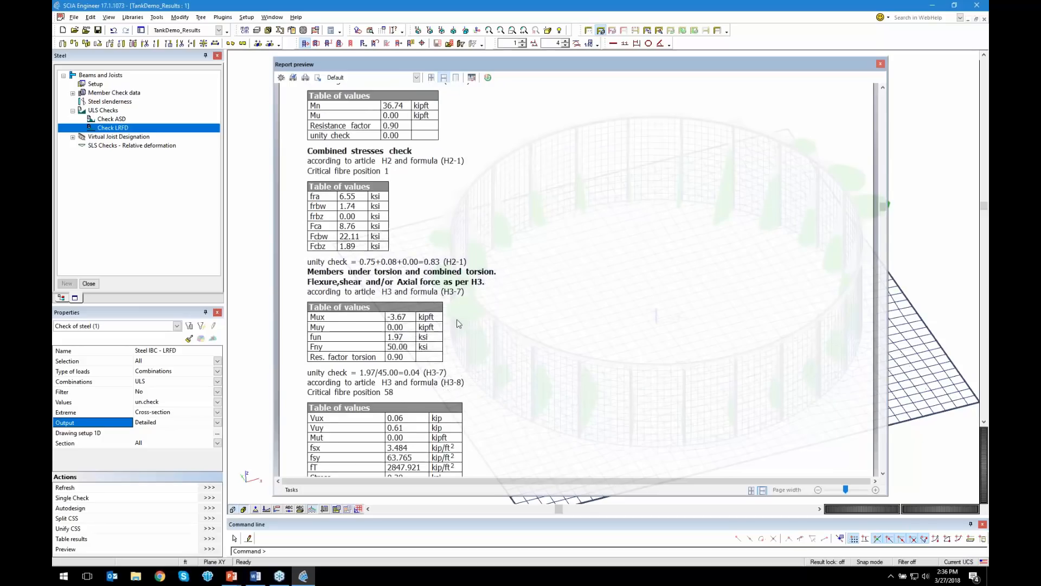
scroll(458, 324, down, 1)
scroll(442, 320, down, 1)
scroll(439, 314, down, 1)
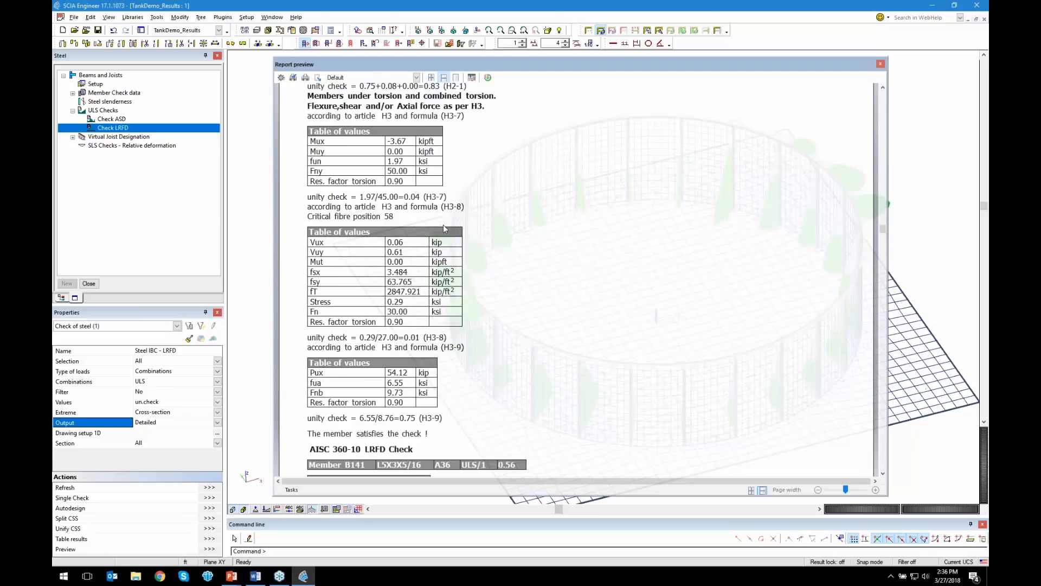
scroll(442, 226, down, 2)
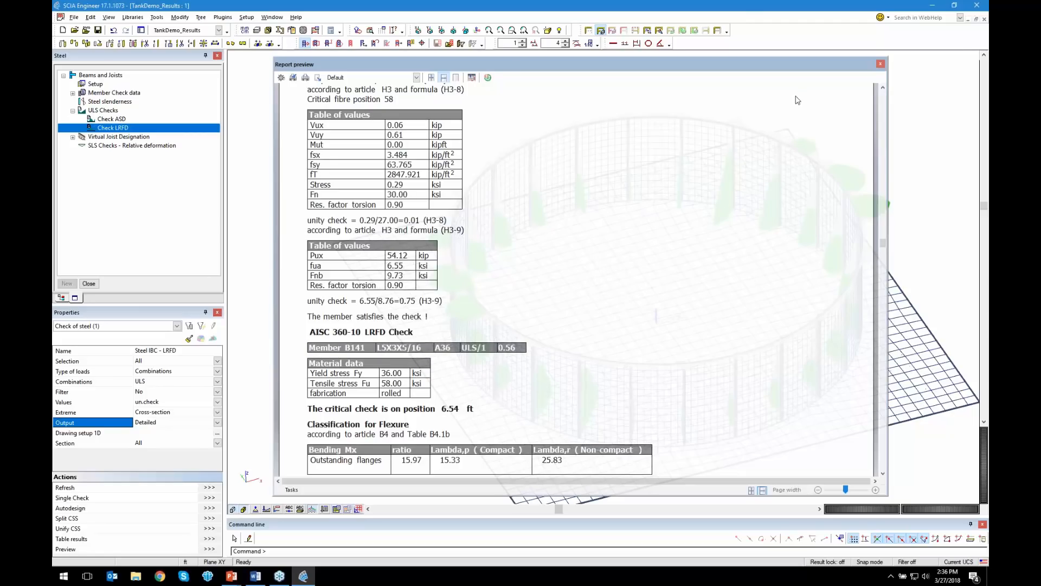
click(880, 65)
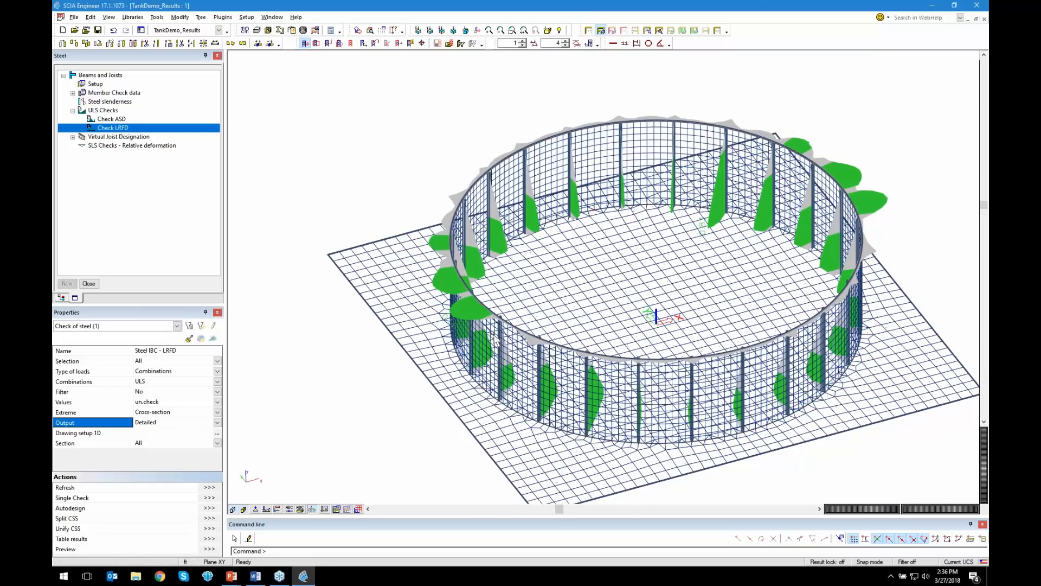
Open Report_1 from the Engineering report manager
middle_drag(591, 322, 539, 324)
scroll(539, 328, down, 4)
scroll(517, 303, up, 5)
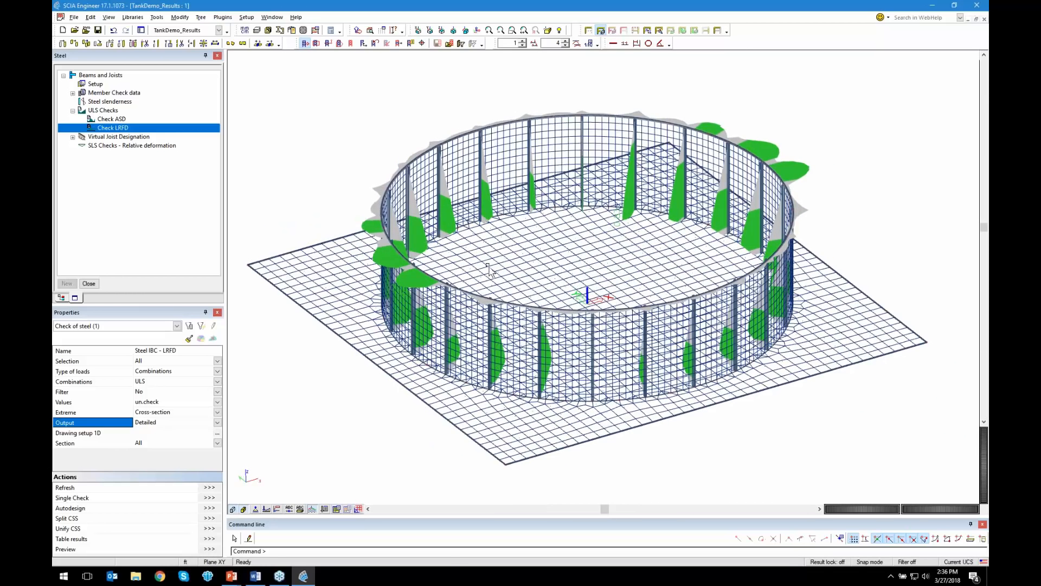
click(331, 31)
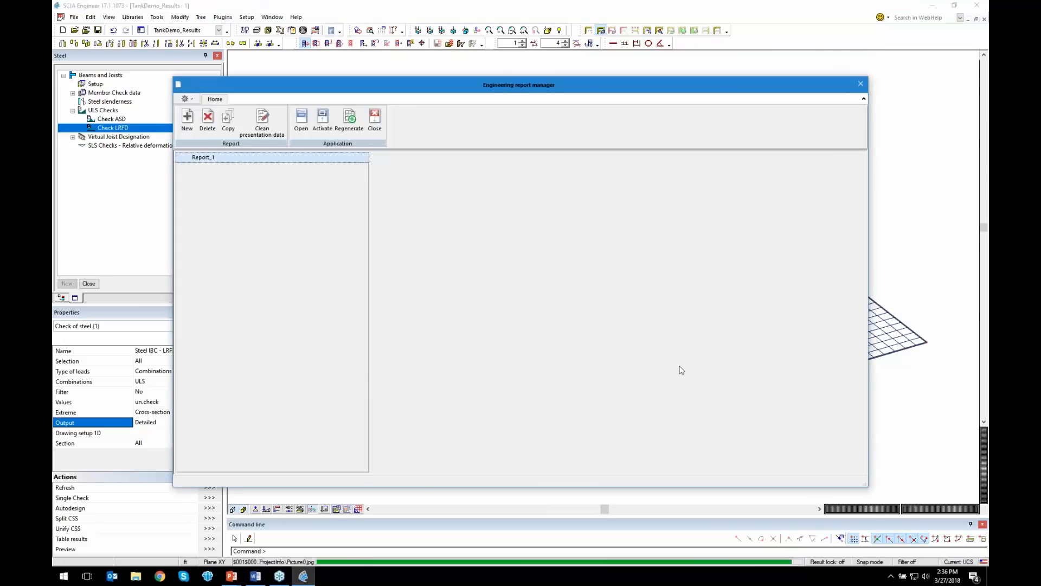
click(260, 160)
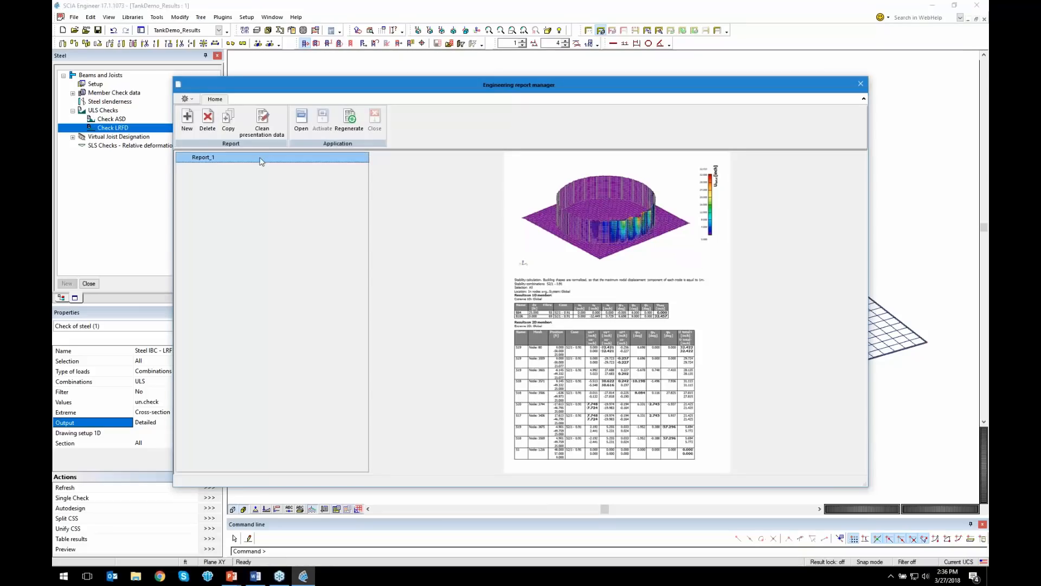
double_click(260, 161)
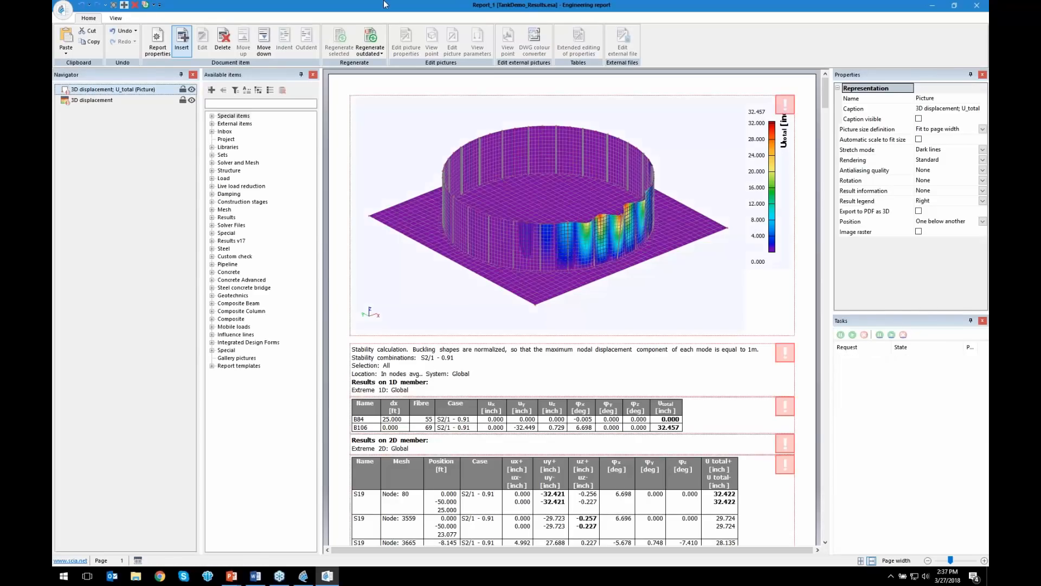
Close the Engineering report manager and bring the Report_1 window back to the front, maximized
drag(673, 4, 635, 169)
click(860, 83)
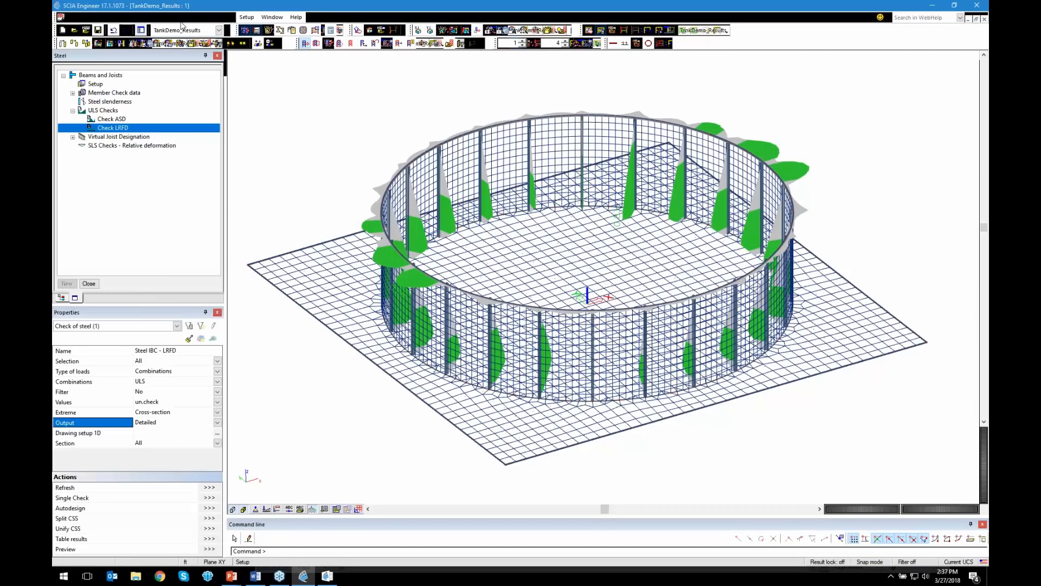
click(328, 576)
drag(512, 171, 396, 25)
click(800, 25)
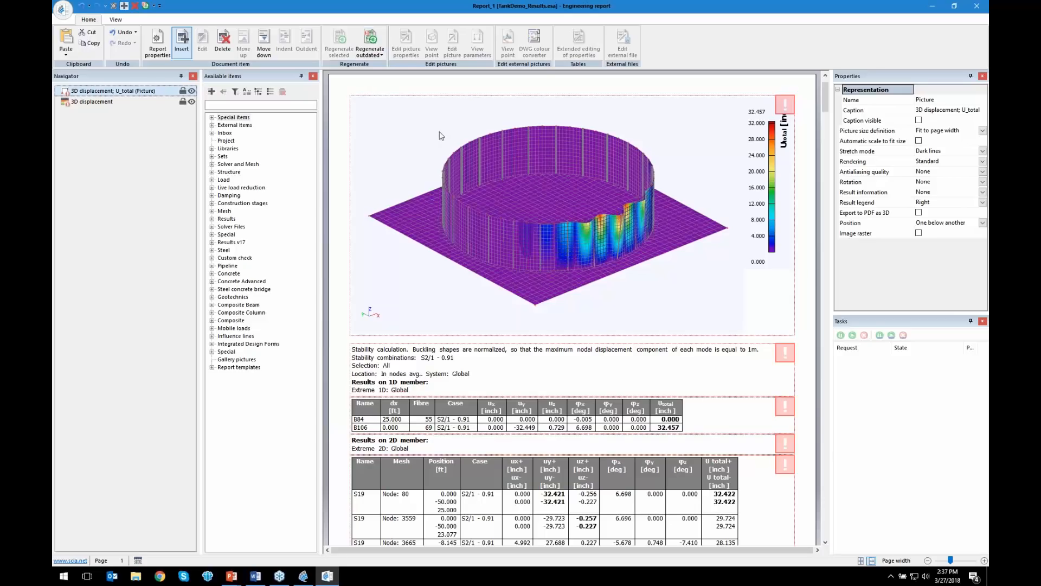
Return to the tank model, leave the steel checks and display the 3D displacement results for stability combination S2/1 - 2.70
click(303, 576)
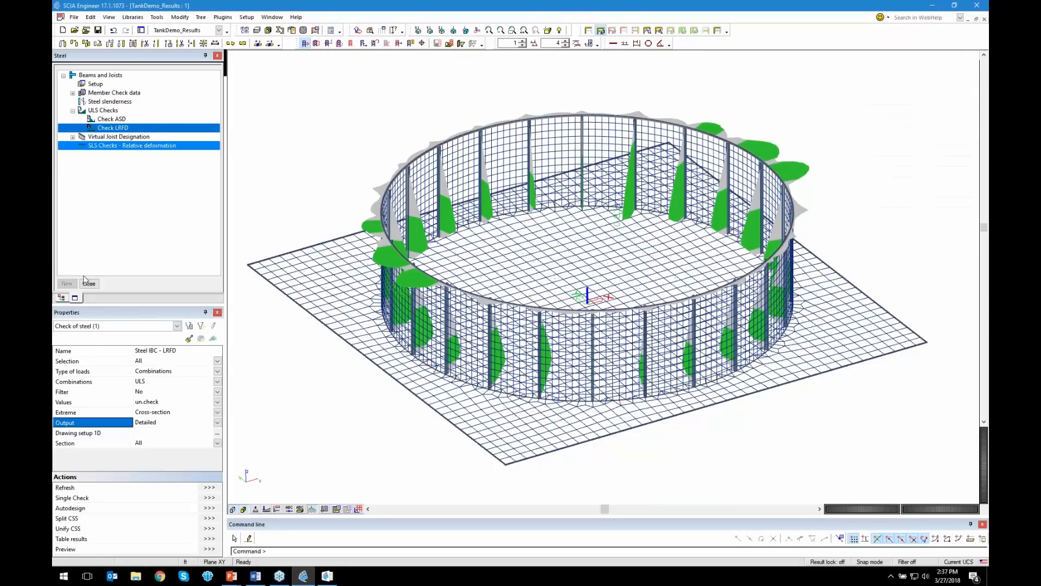
click(89, 283)
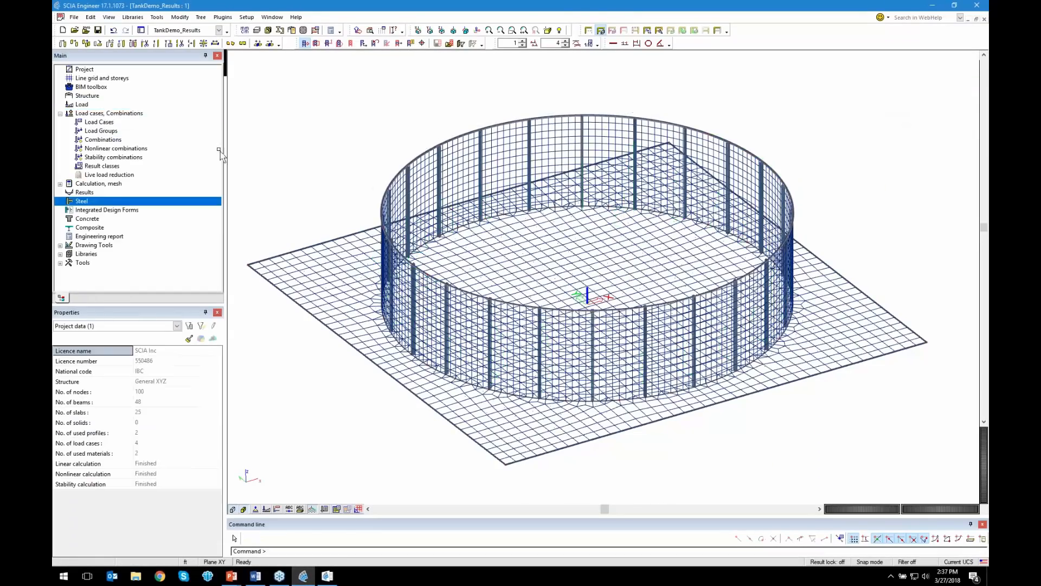
click(101, 193)
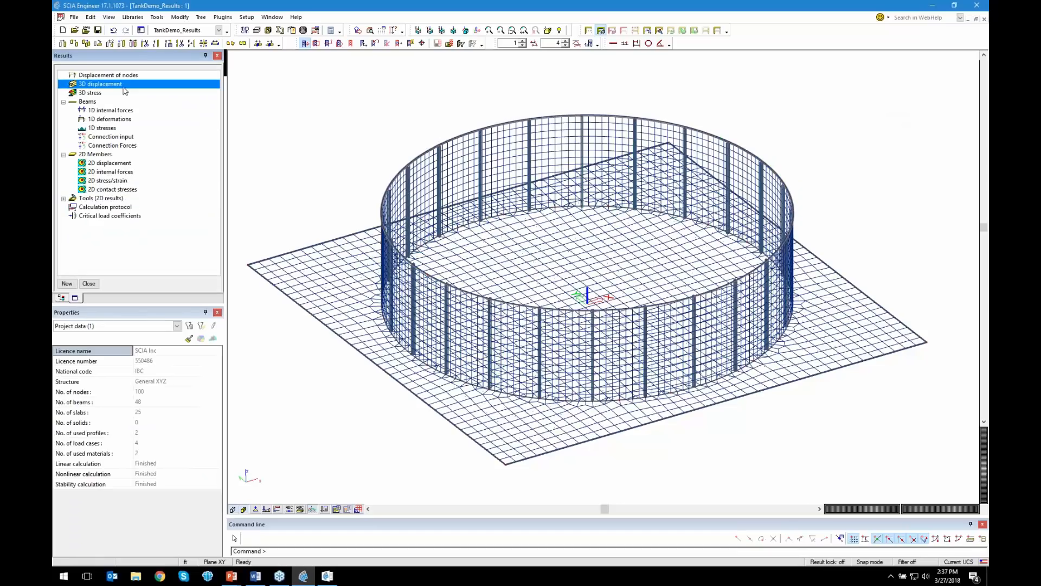
click(327, 576)
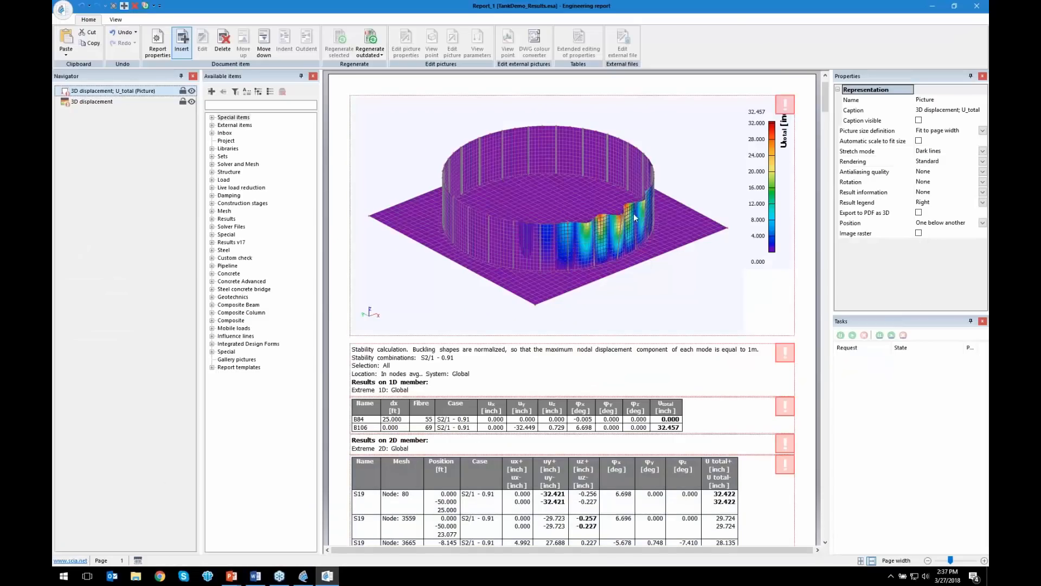
click(303, 576)
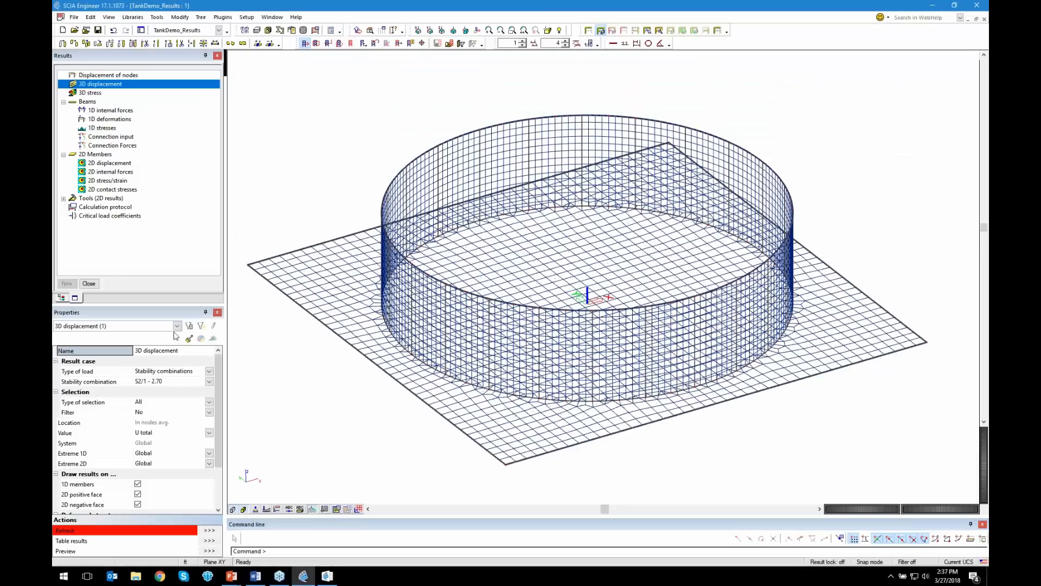
click(171, 382)
click(177, 450)
click(209, 529)
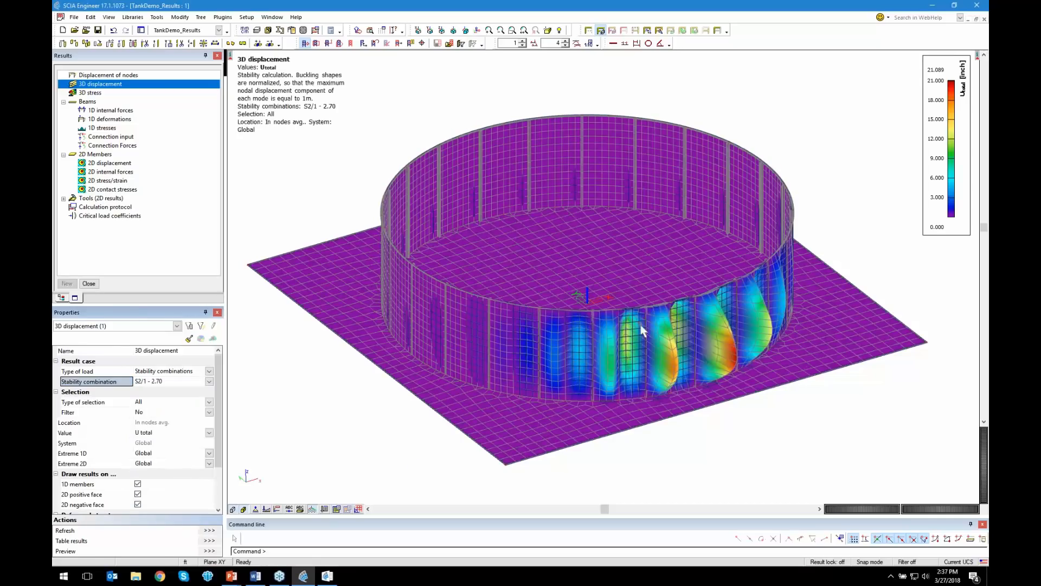
Reduce the display scale of the tank's buckled shape to 1
ctrl+right_drag(586, 297, 452, 215)
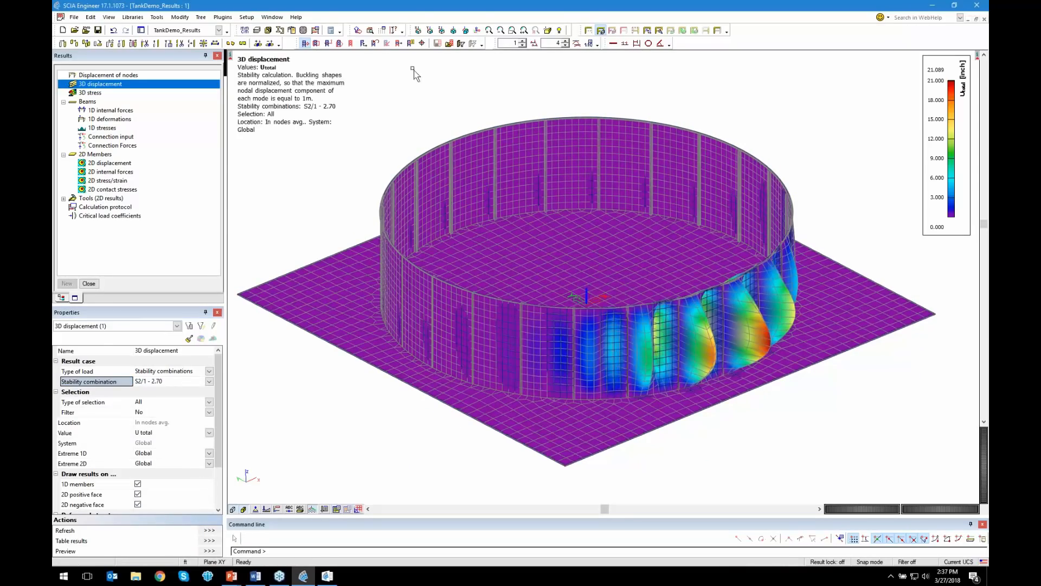
click(565, 46)
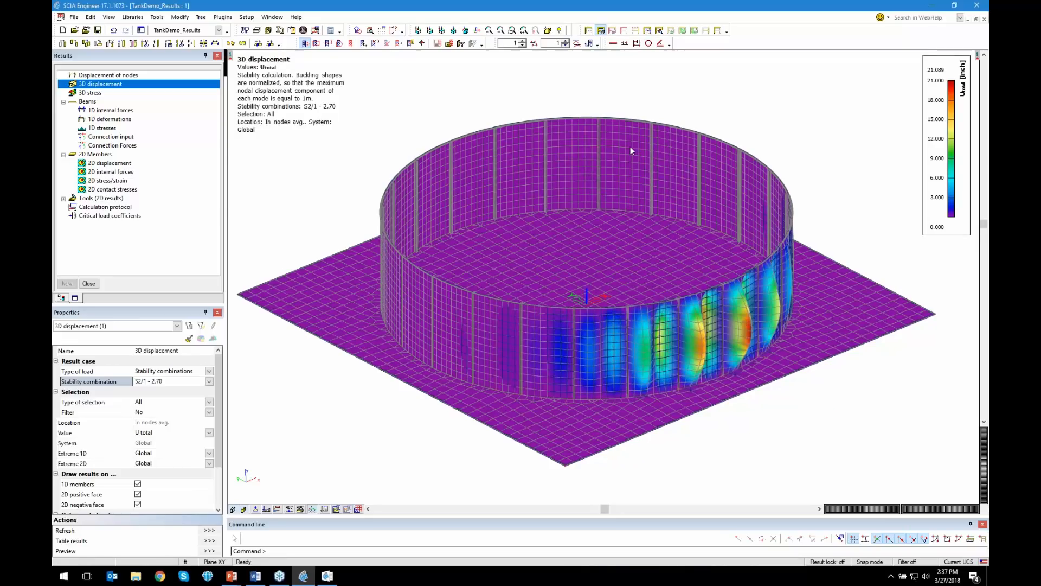
ctrl+right_drag(597, 198, 589, 291)
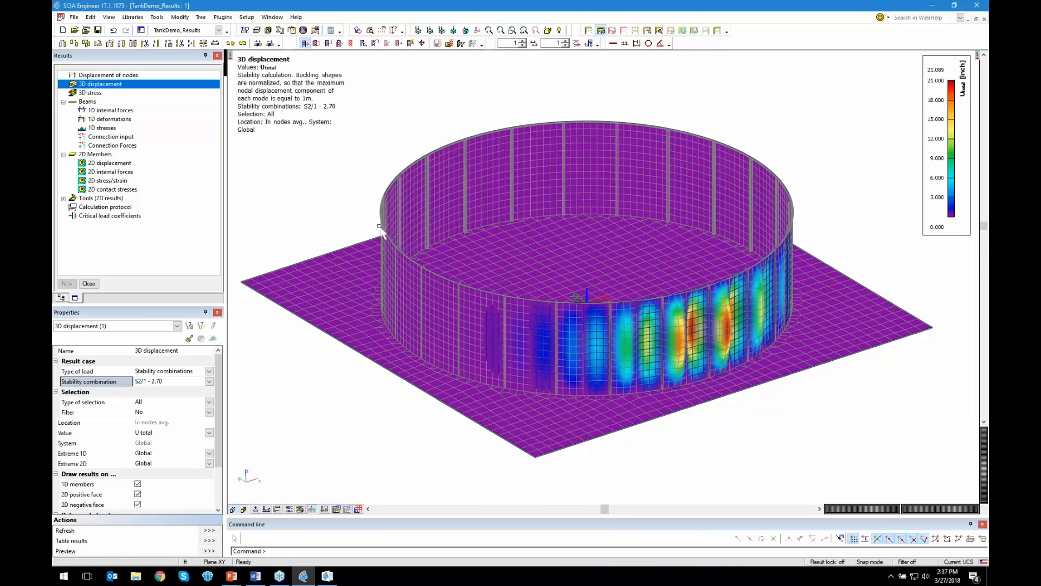
Insert the buckling plot as a live picture into the engineering report, sized to fit the page width
right_click(352, 193)
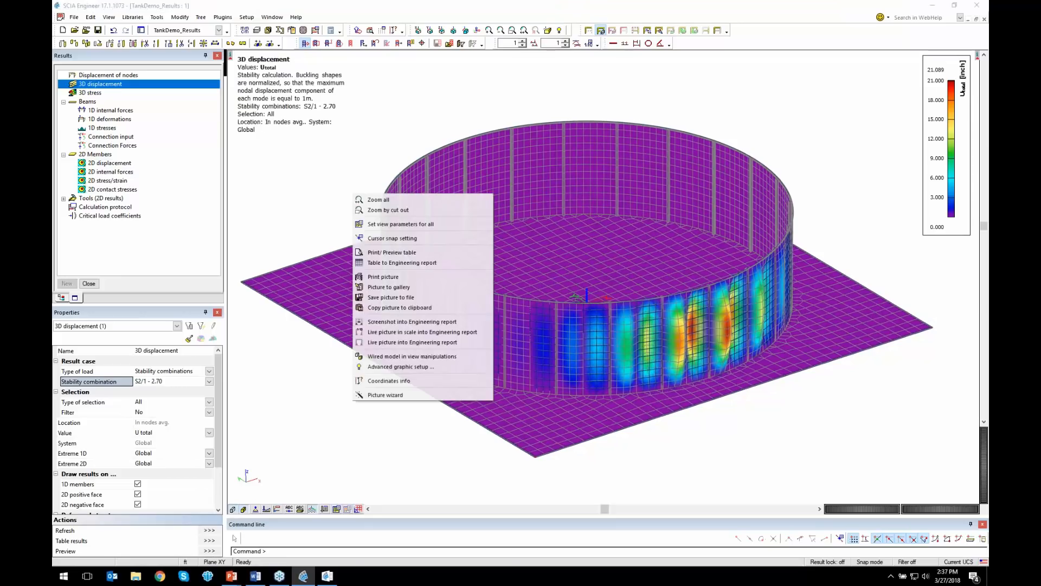
click(412, 343)
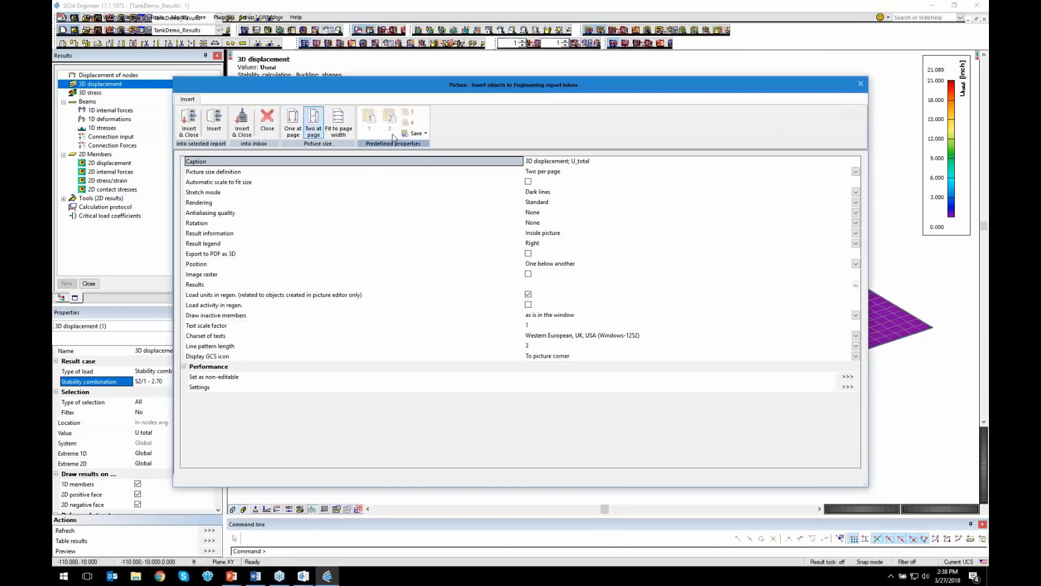
click(340, 130)
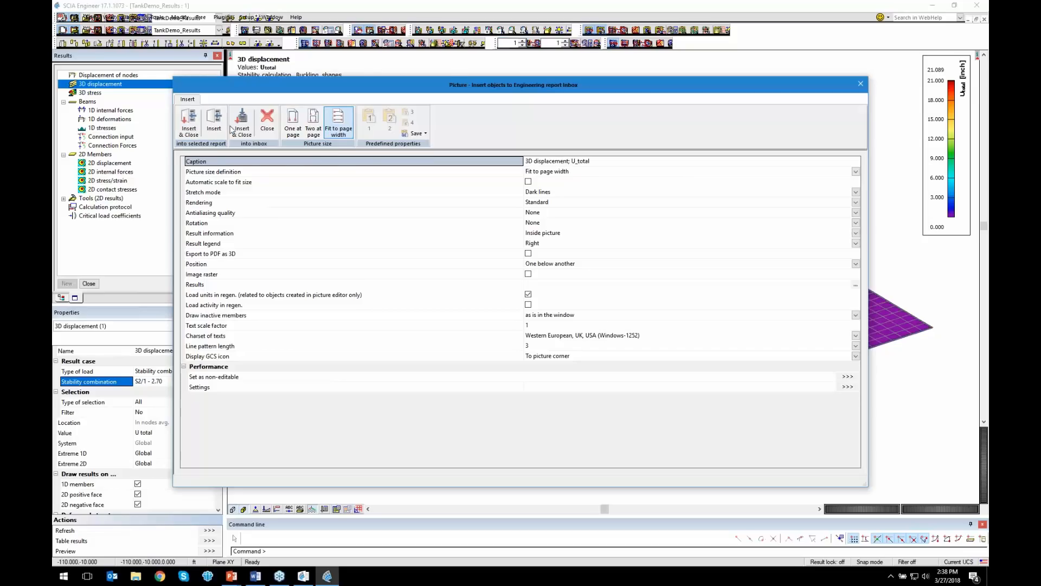
click(191, 131)
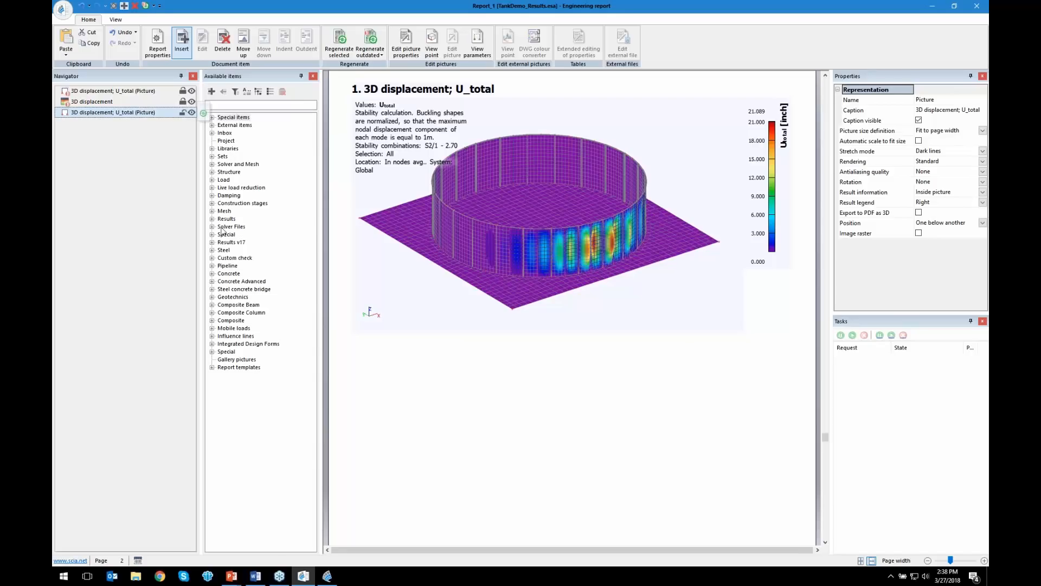
Add a 2D contact stresses table to the report for ULS combinations with location In centres, and regenerate it
click(212, 243)
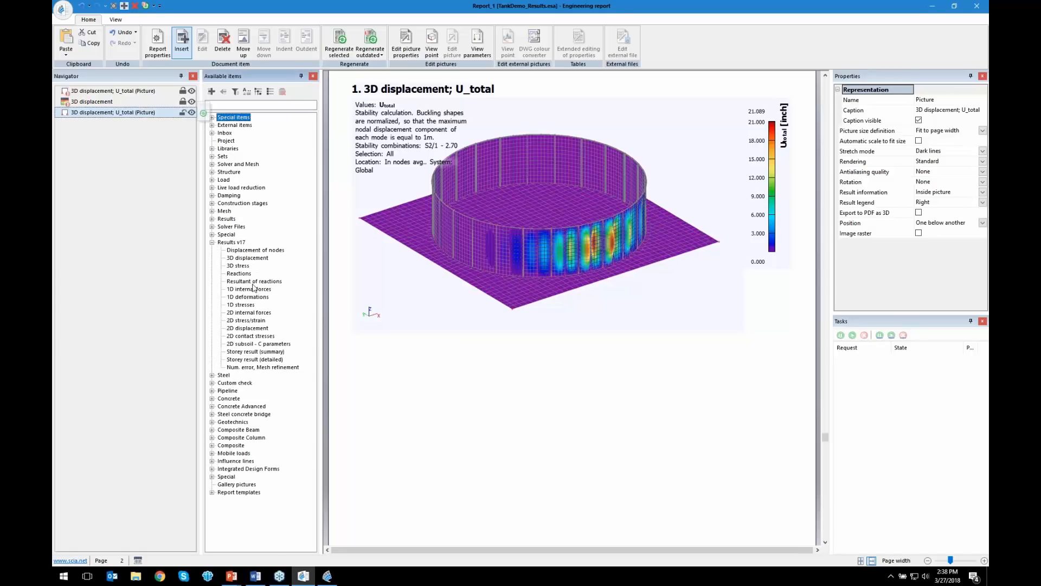
double_click(271, 336)
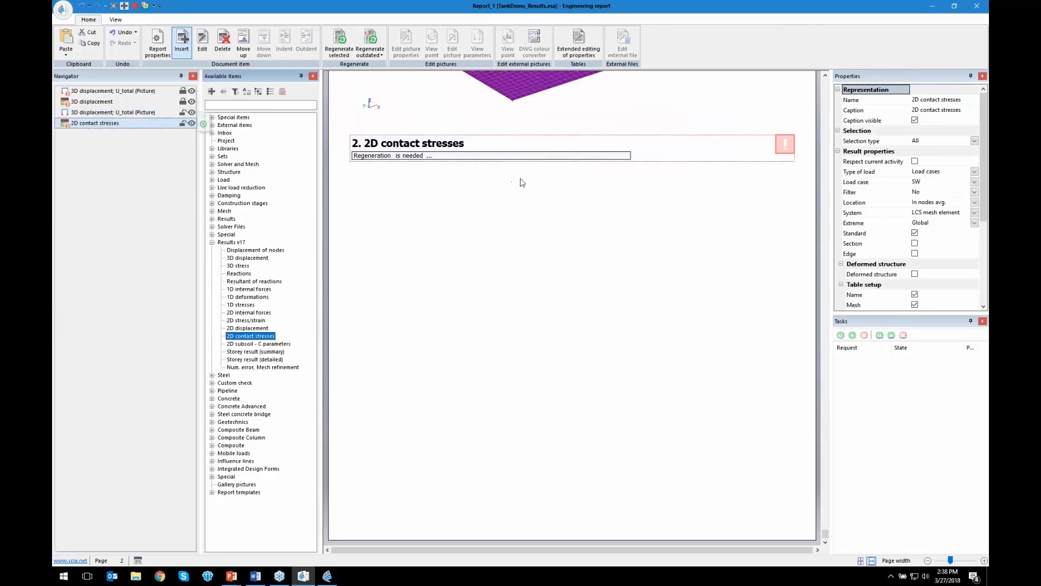
click(948, 172)
click(954, 188)
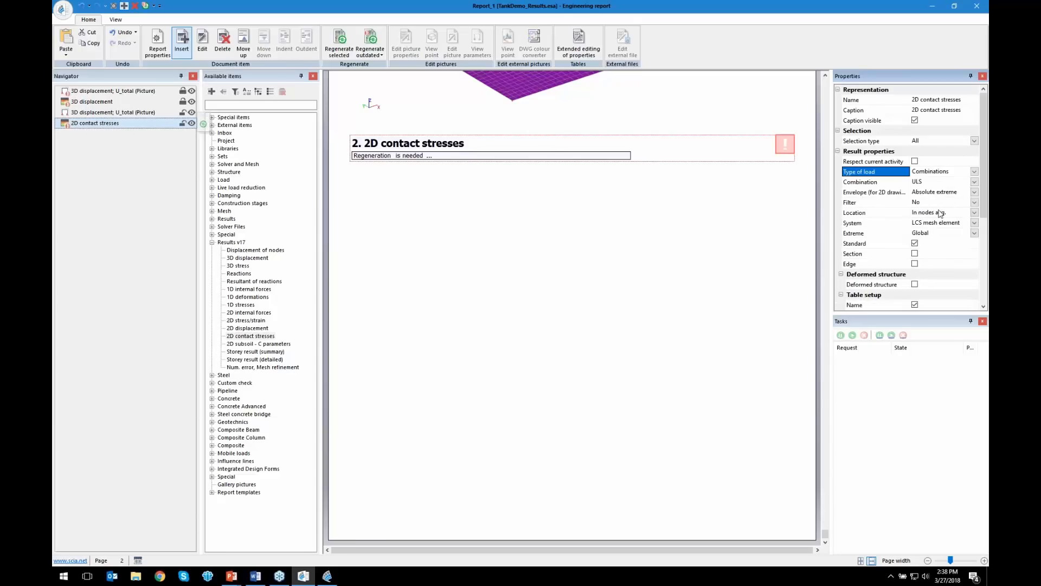
click(948, 213)
click(957, 229)
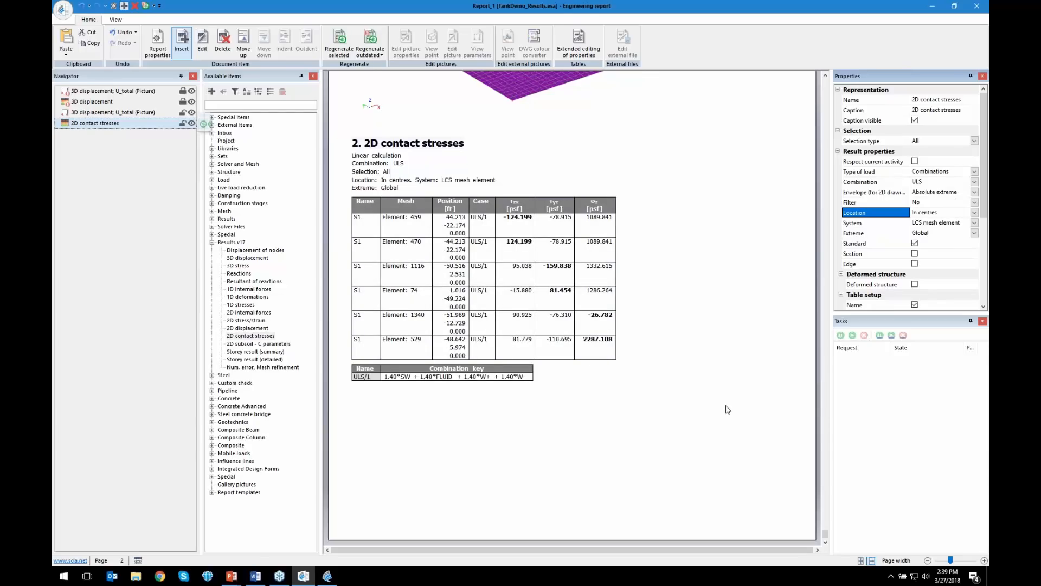
scroll(668, 379, up, 3)
scroll(336, 300, down, 2)
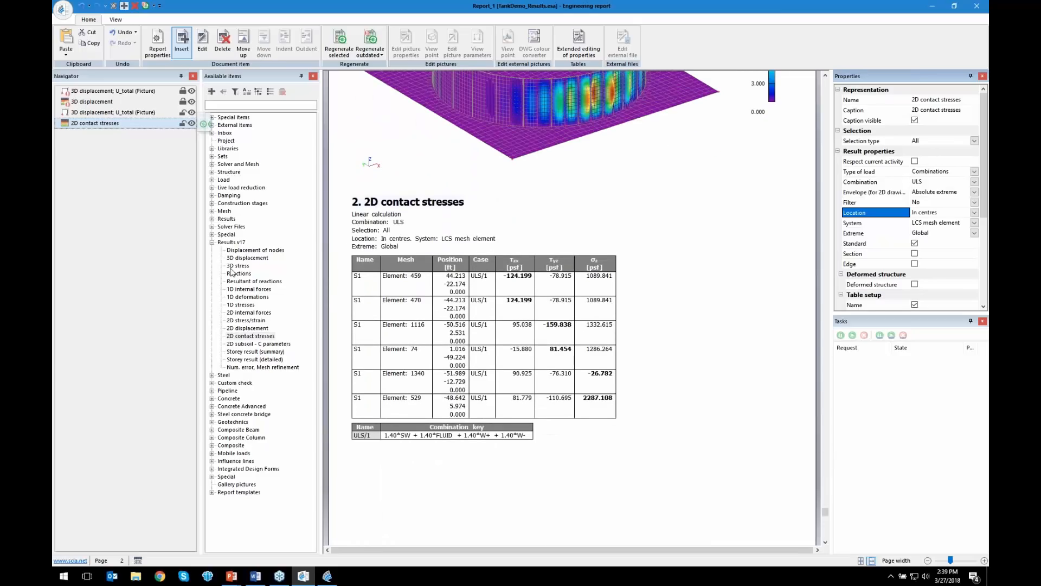
Add the Check of steel LRFD item to the report below the 2D contact stresses
click(212, 242)
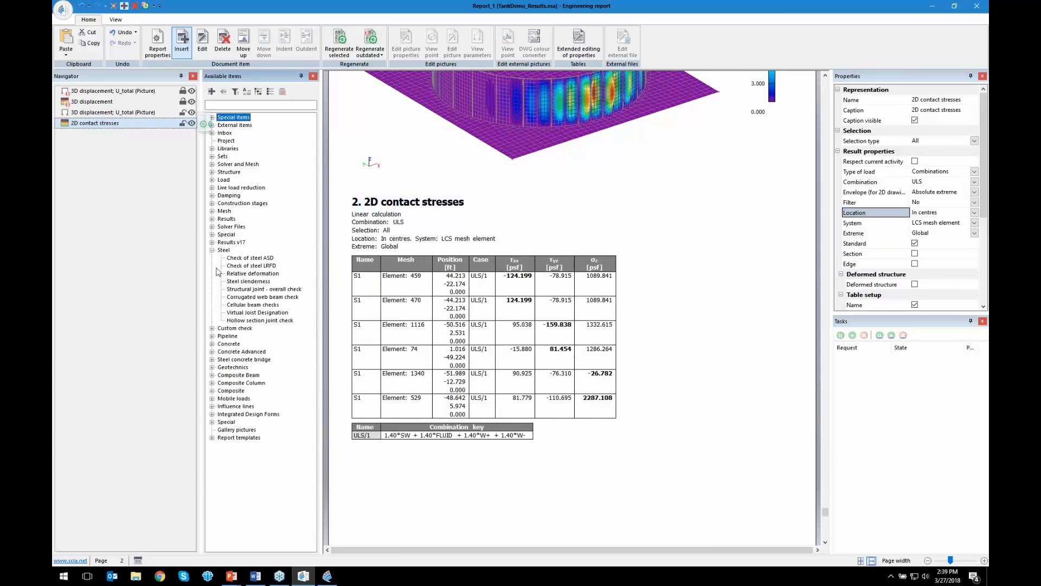
click(258, 266)
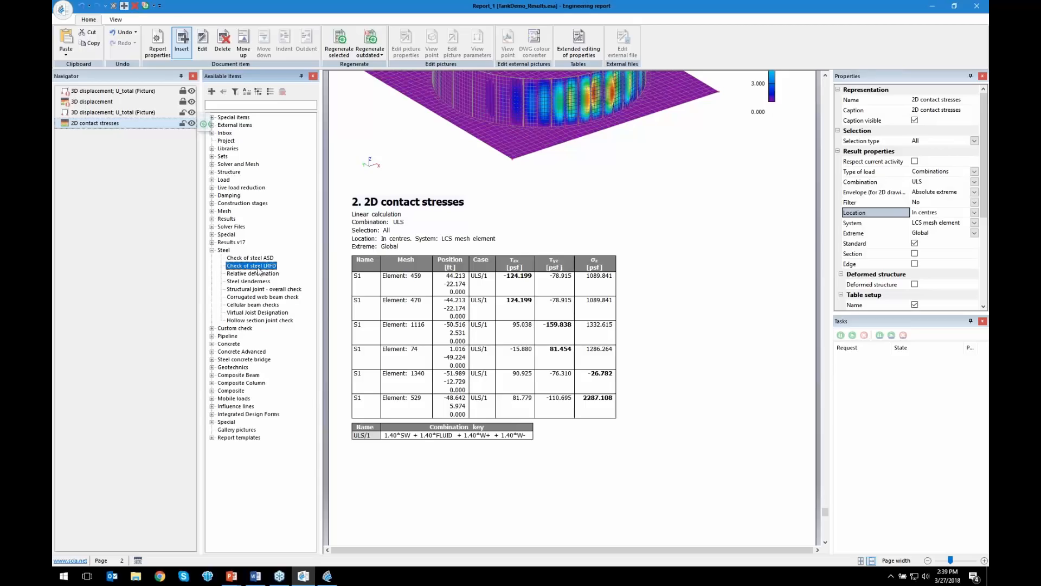
click(252, 273)
click(253, 259)
double_click(254, 266)
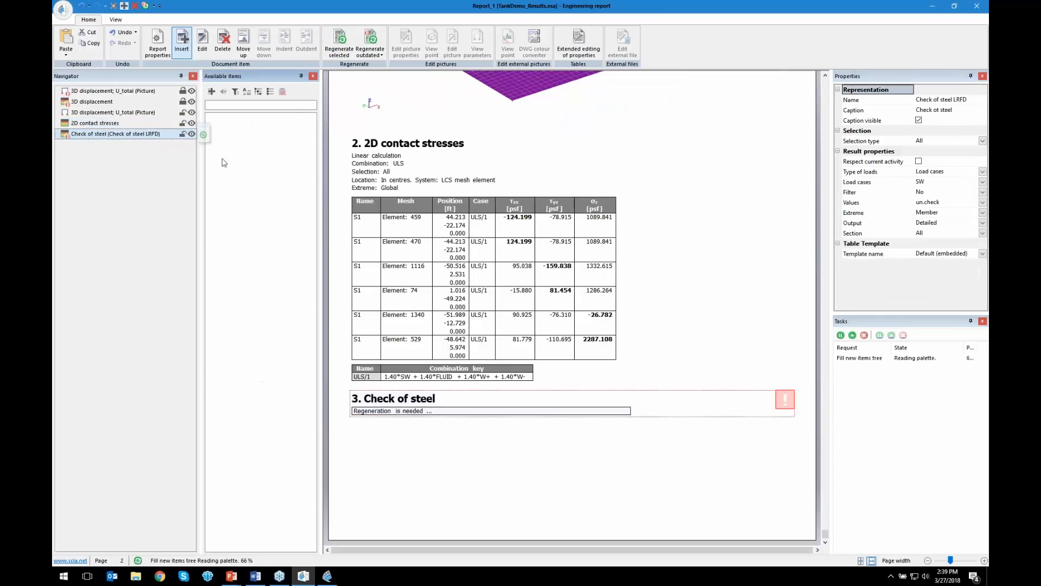
Set the steel check table to ULS combinations with extreme per Member and Brief output, and regenerate it
click(942, 172)
click(941, 175)
click(942, 172)
click(934, 188)
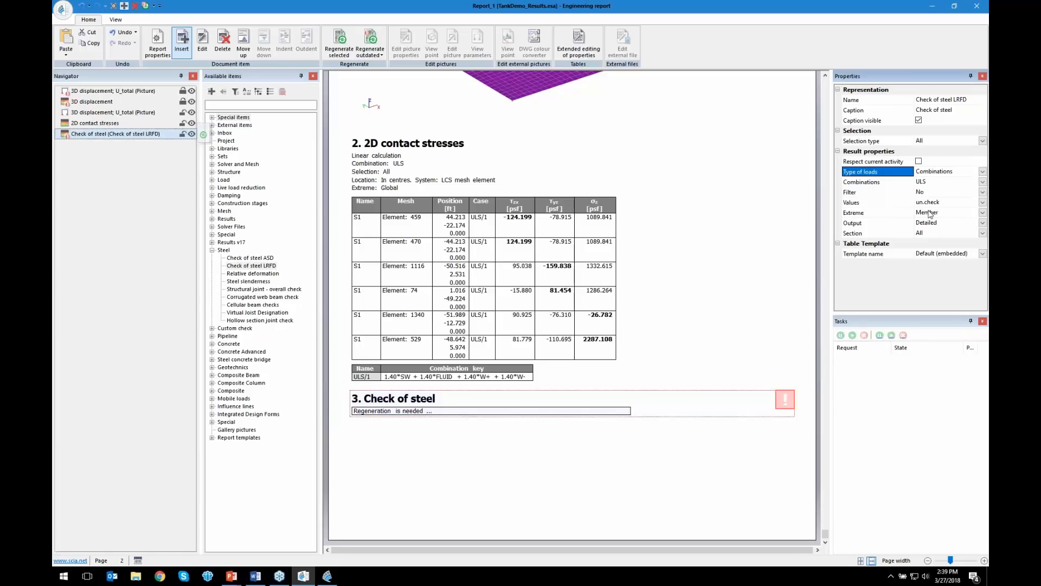
click(934, 213)
click(934, 213)
click(932, 223)
click(929, 232)
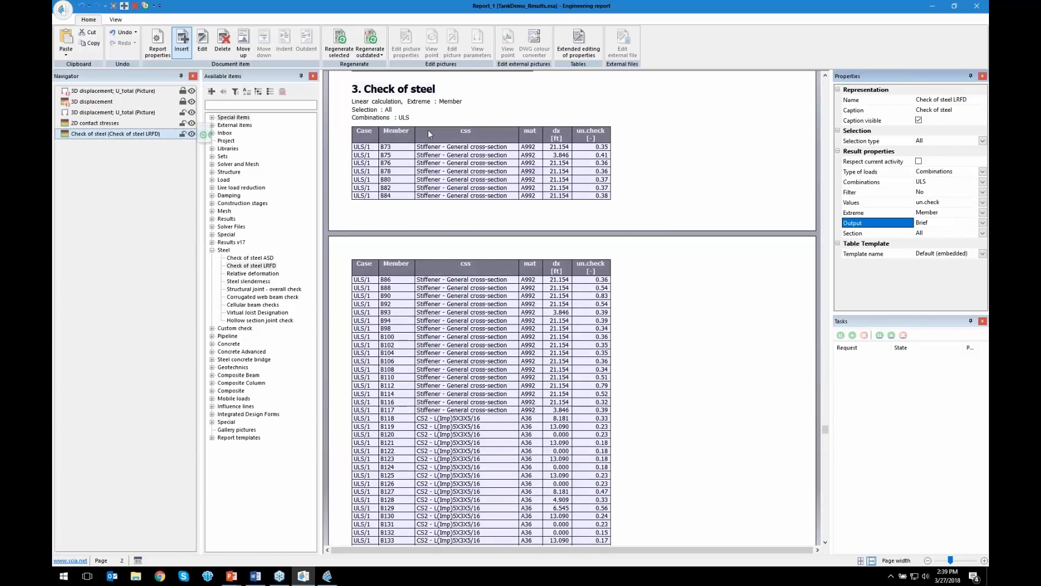
Examine the report's steel unity checks and compare the earlier buckling picture and tables with the newly inserted ones
scroll(471, 286, down, 5)
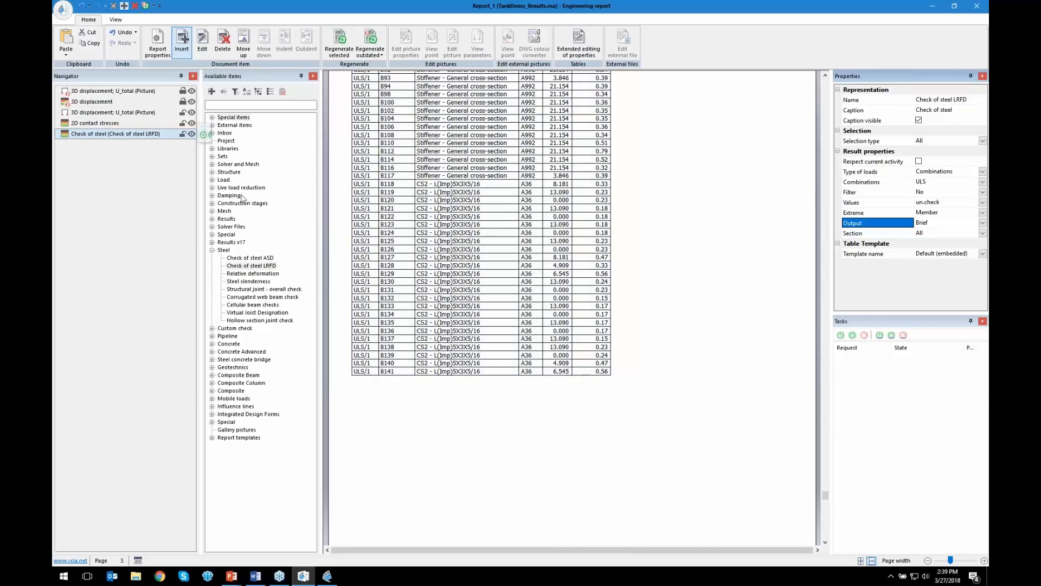
scroll(694, 241, up, 15)
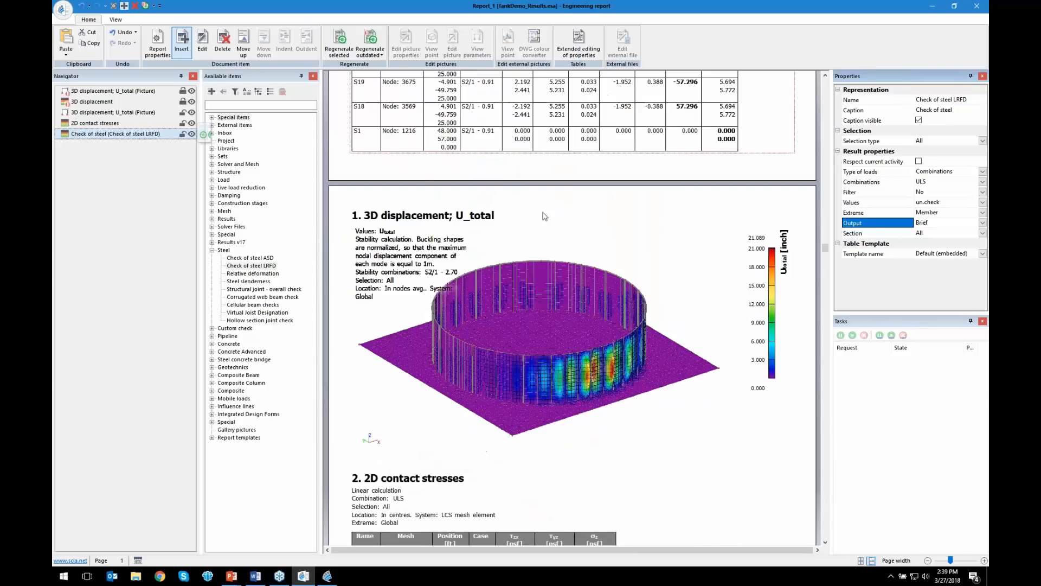
scroll(572, 189, up, 3)
scroll(572, 189, up, 15)
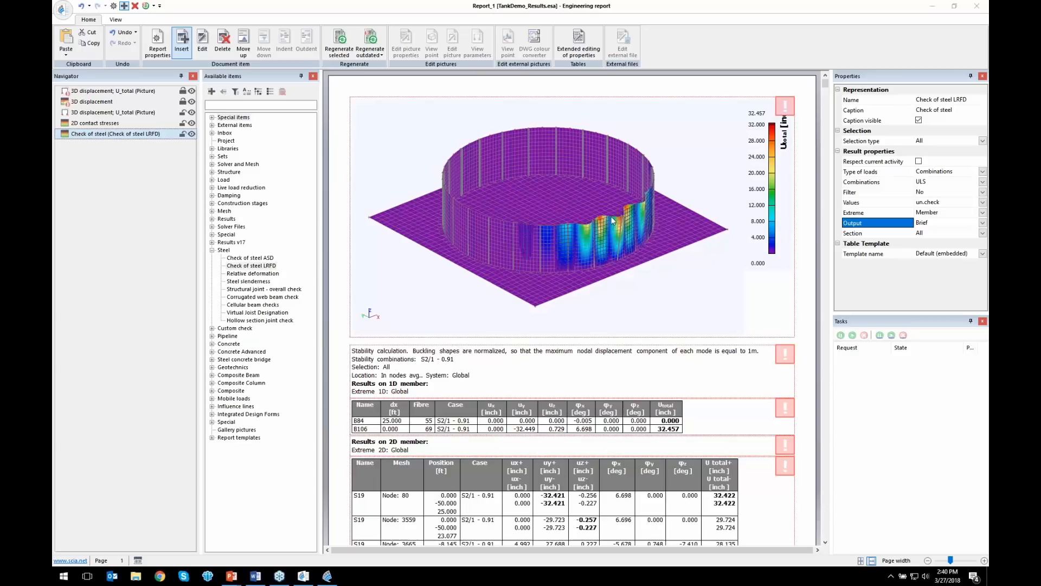
scroll(652, 203, down, 6)
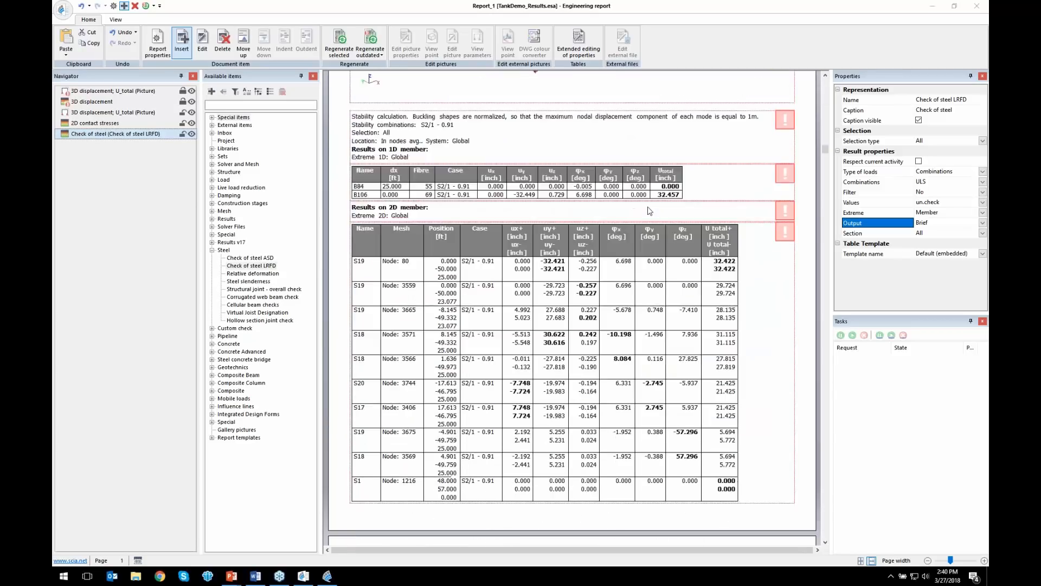
scroll(650, 210, down, 2)
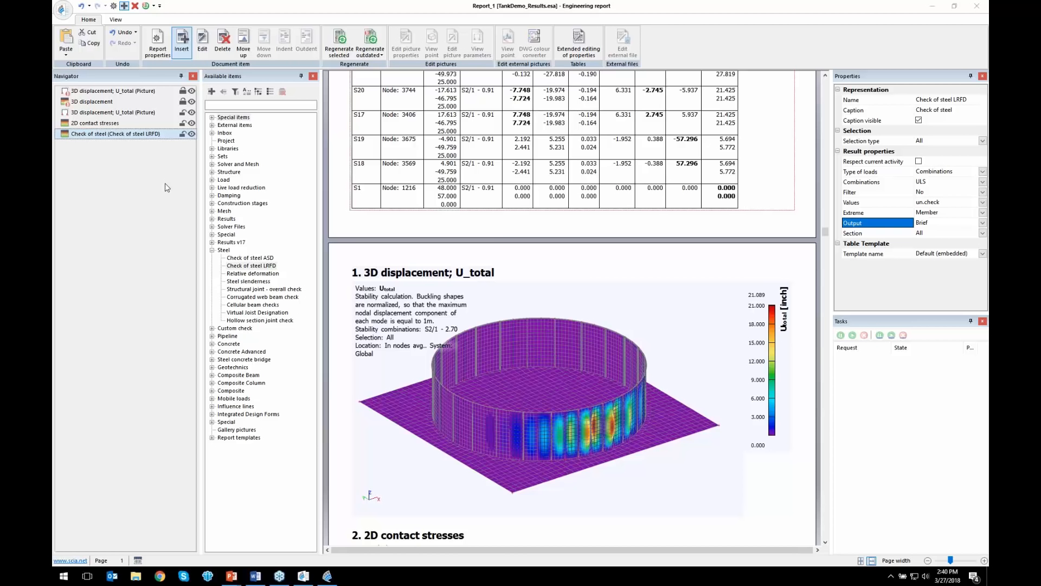
scroll(576, 290, up, 4)
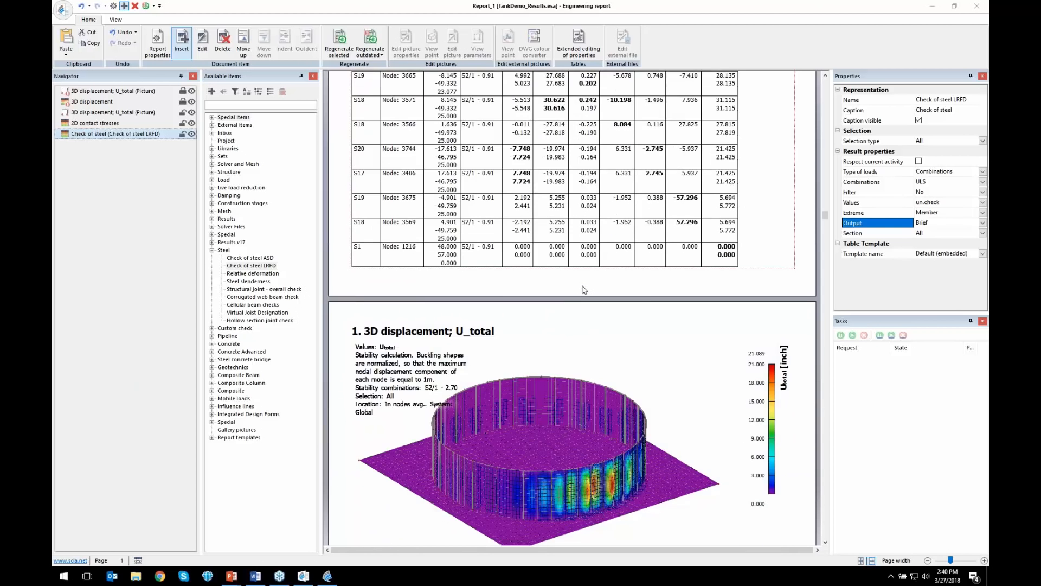
Return to the report's first page and list the special items available for insertion
scroll(577, 290, up, 5)
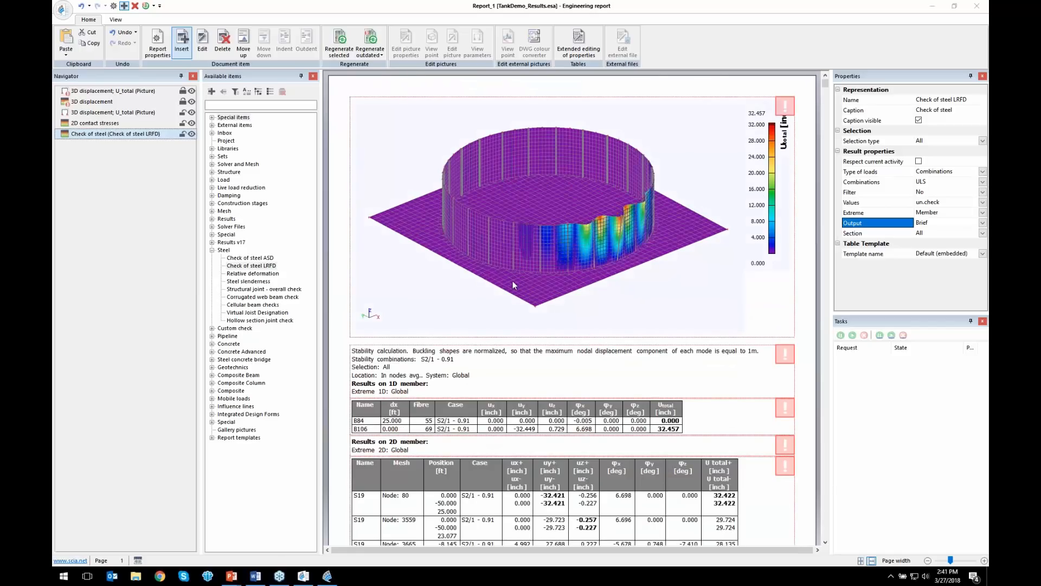
click(212, 117)
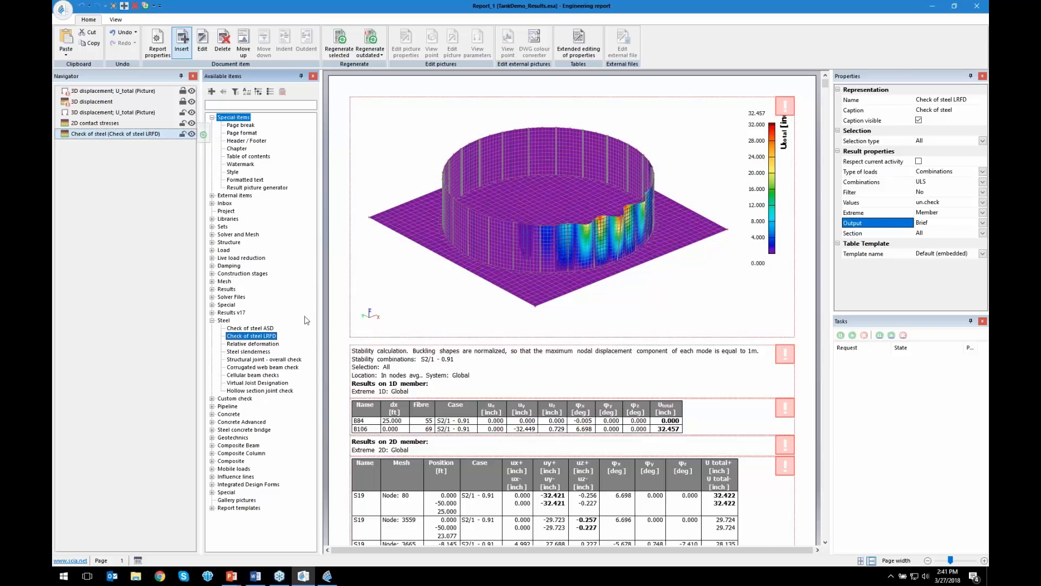
View the options for saving the whole report as a template, and list the available system report templates
click(62, 9)
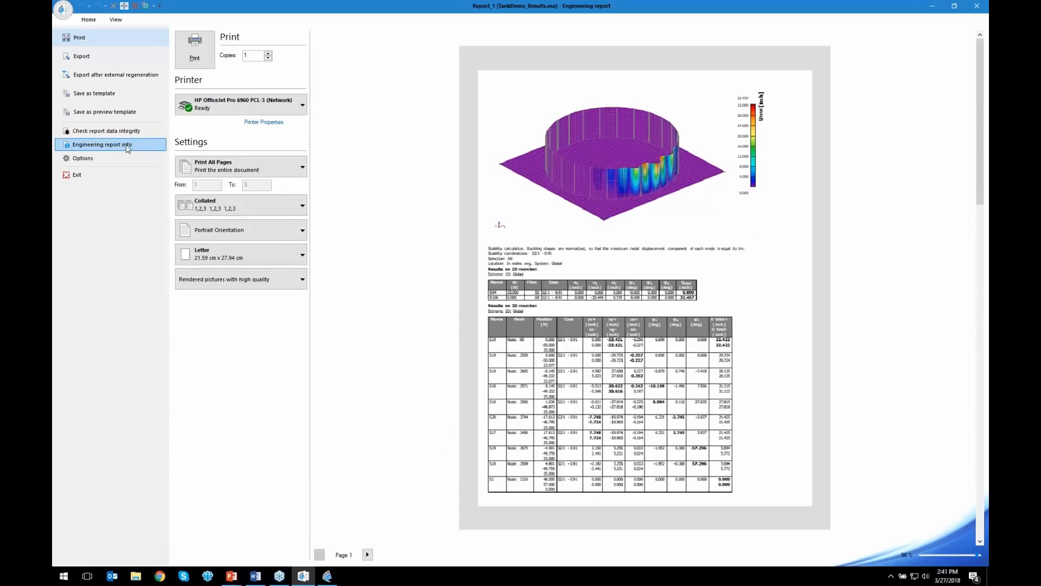
click(112, 94)
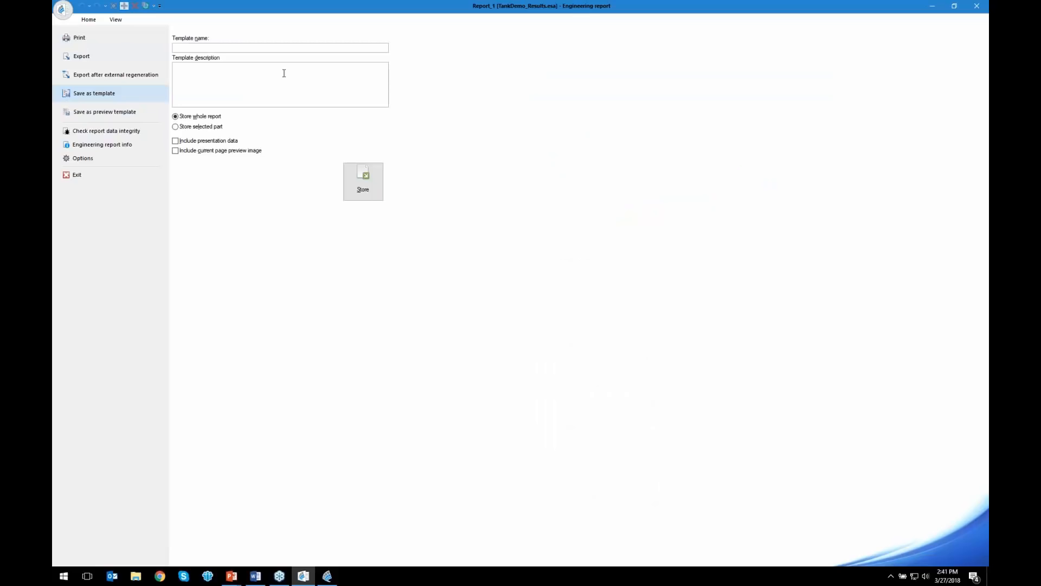
click(87, 20)
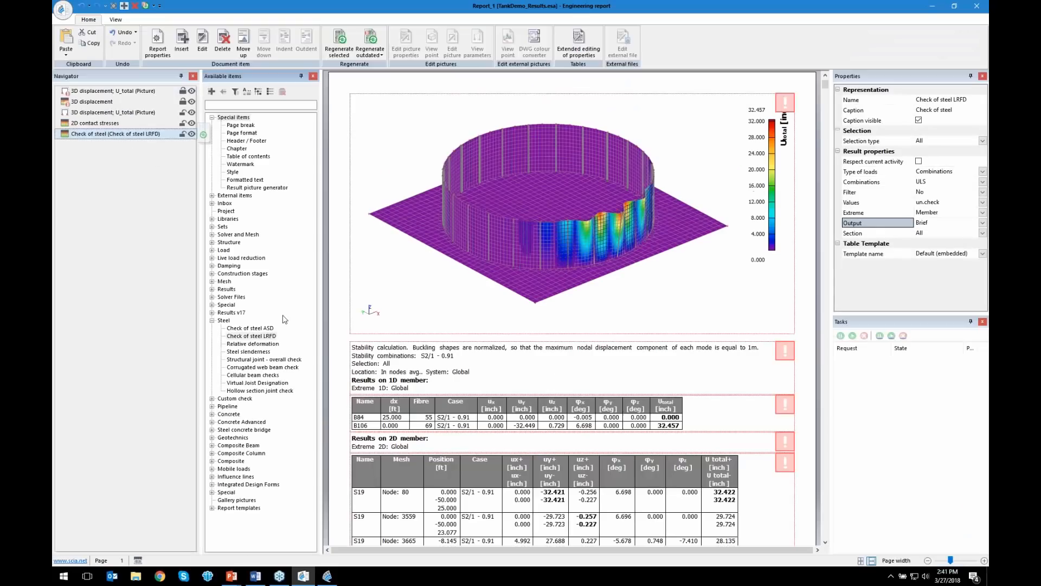
click(212, 508)
click(221, 515)
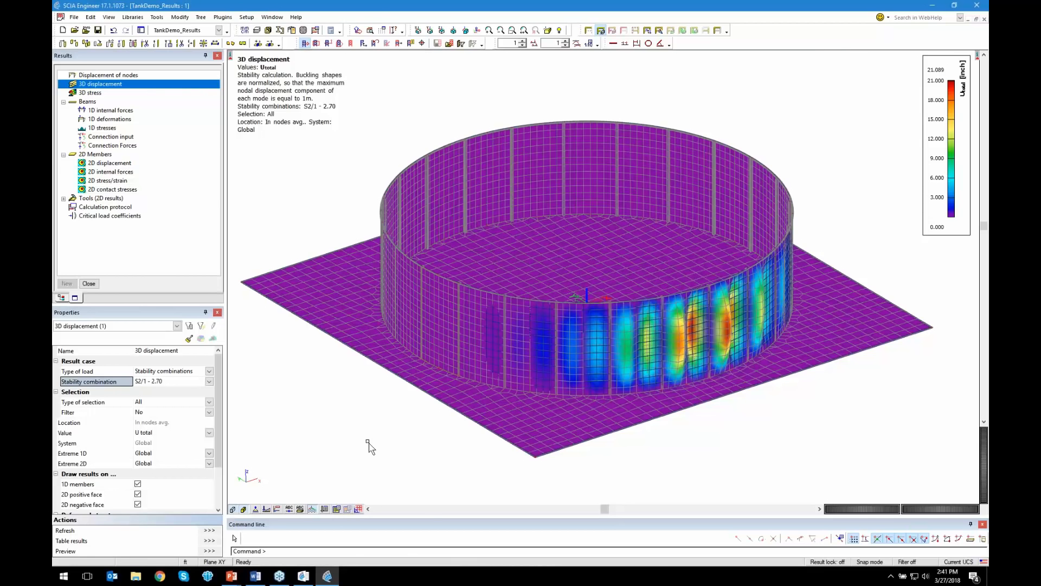
Examine the report's steel check, contact stress tables and buckling picture alongside the 3D displacement results in the model
click(313, 583)
scroll(625, 325, down, 10)
scroll(625, 326, down, 1)
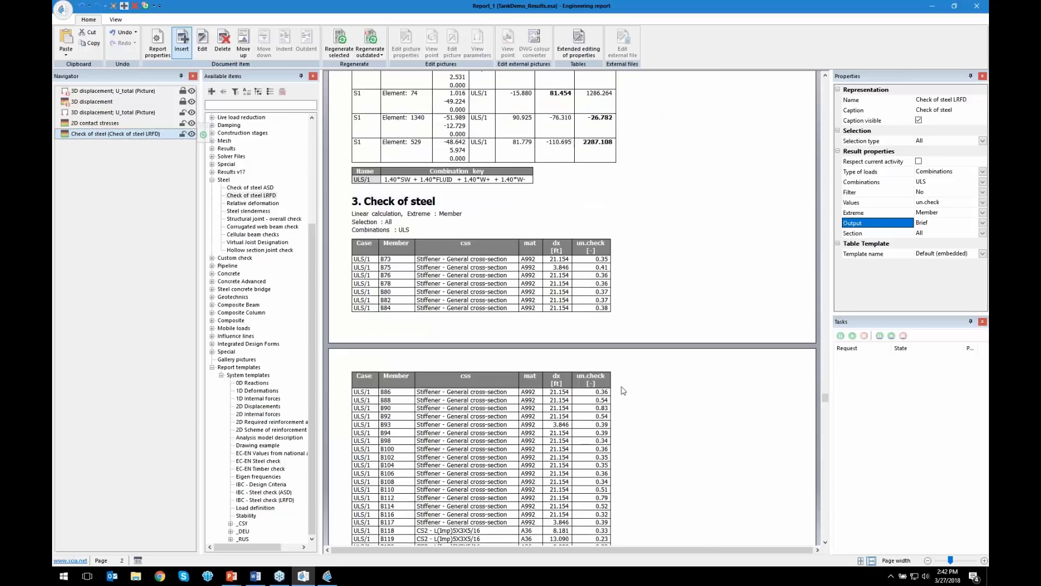
click(327, 576)
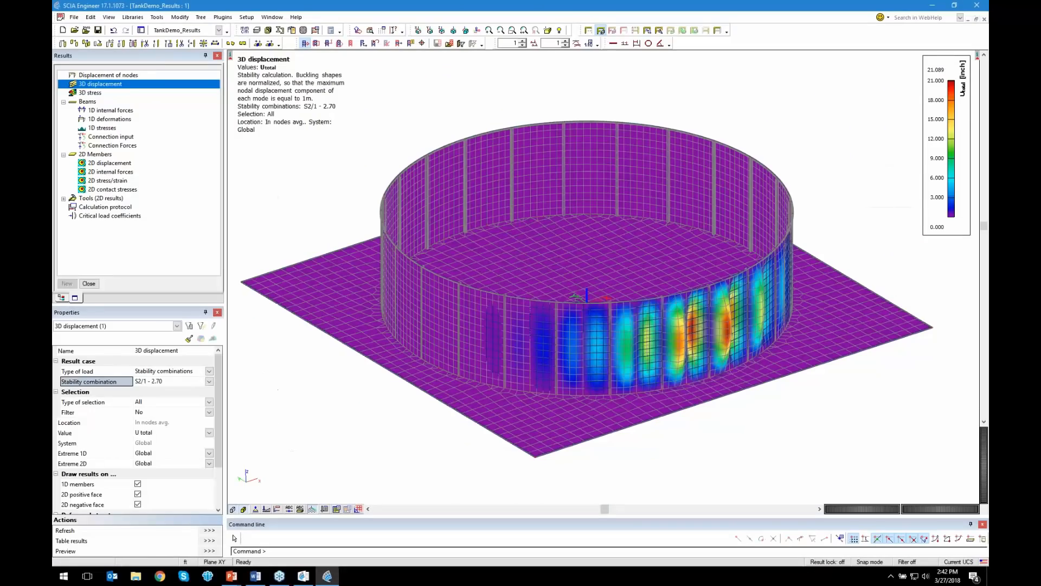
click(303, 576)
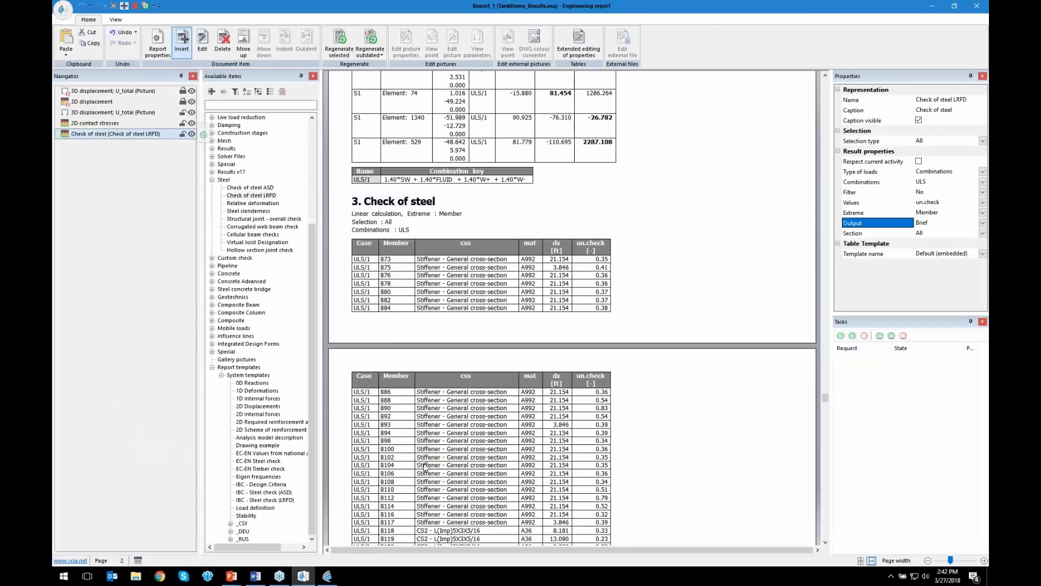
scroll(462, 266, up, 1)
scroll(462, 266, up, 8)
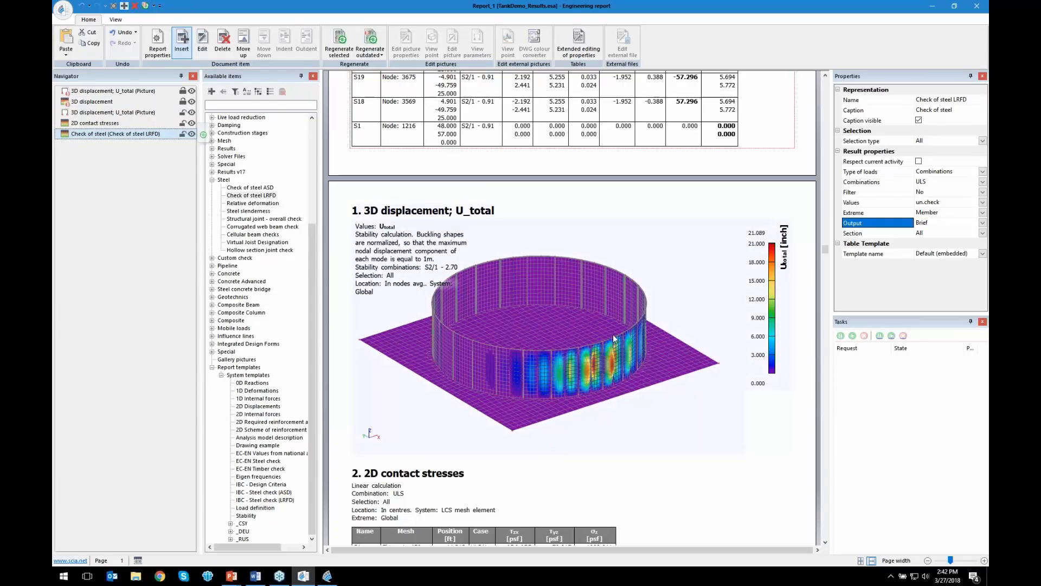
scroll(550, 280, down, 4)
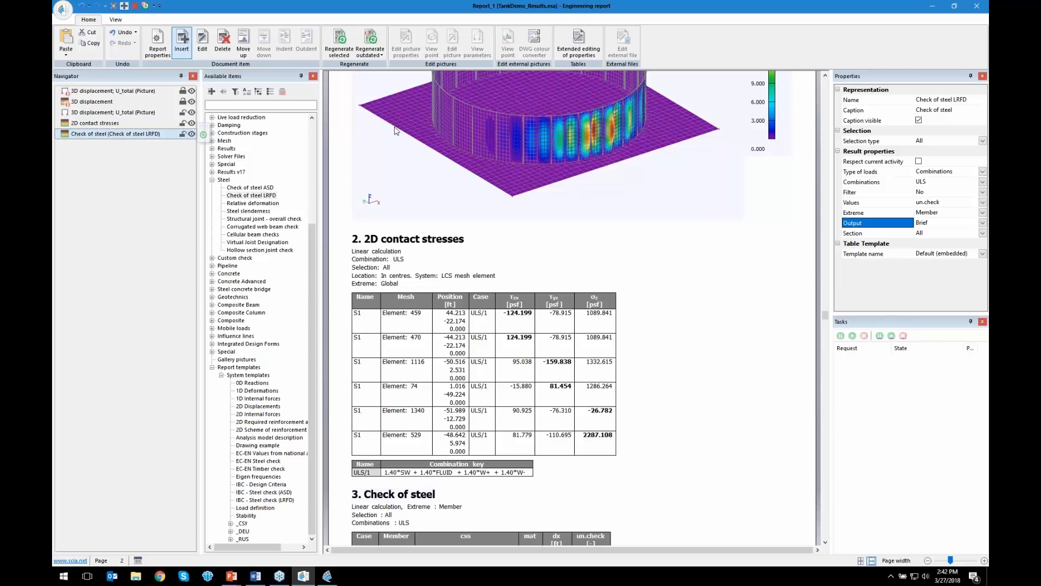
key(alt+Tab)
key(alt+Tab)
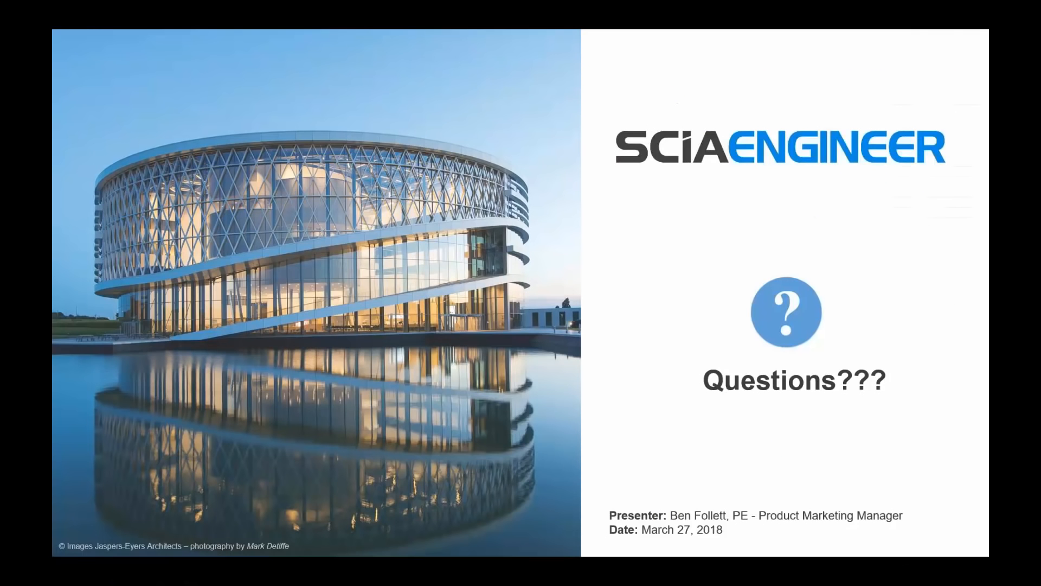
key(Left)
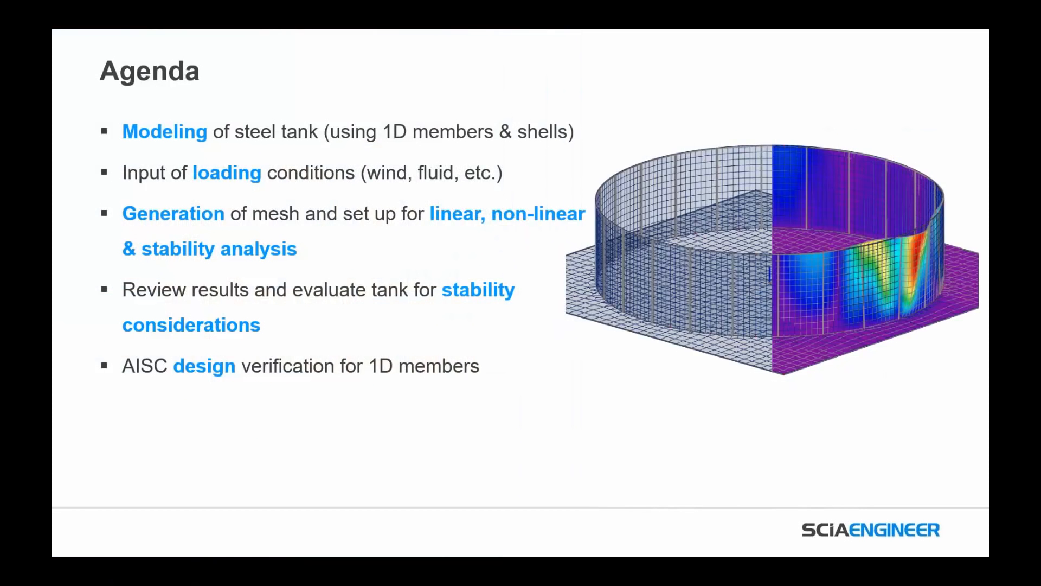